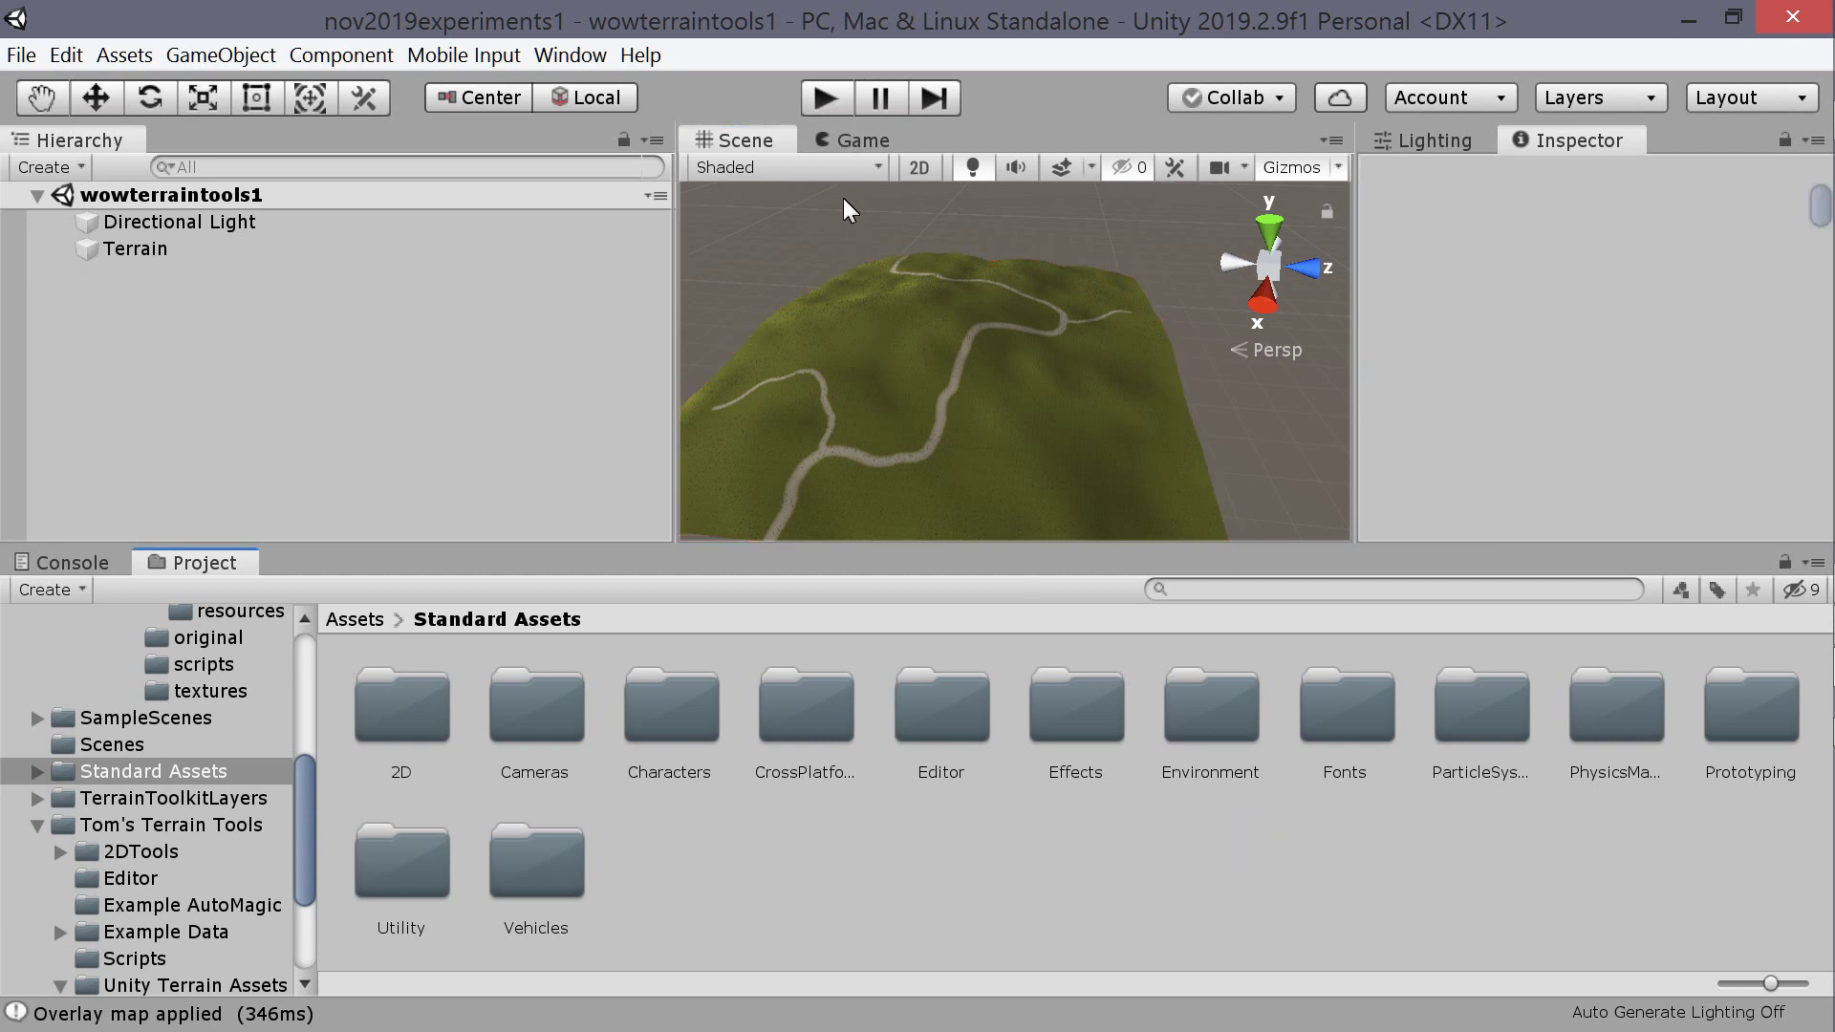
- Show the Tom's Terrain Tools folder contents and glance at the Terrain Tools window entry
{"action": "left_click", "coordinate": [141, 825]}
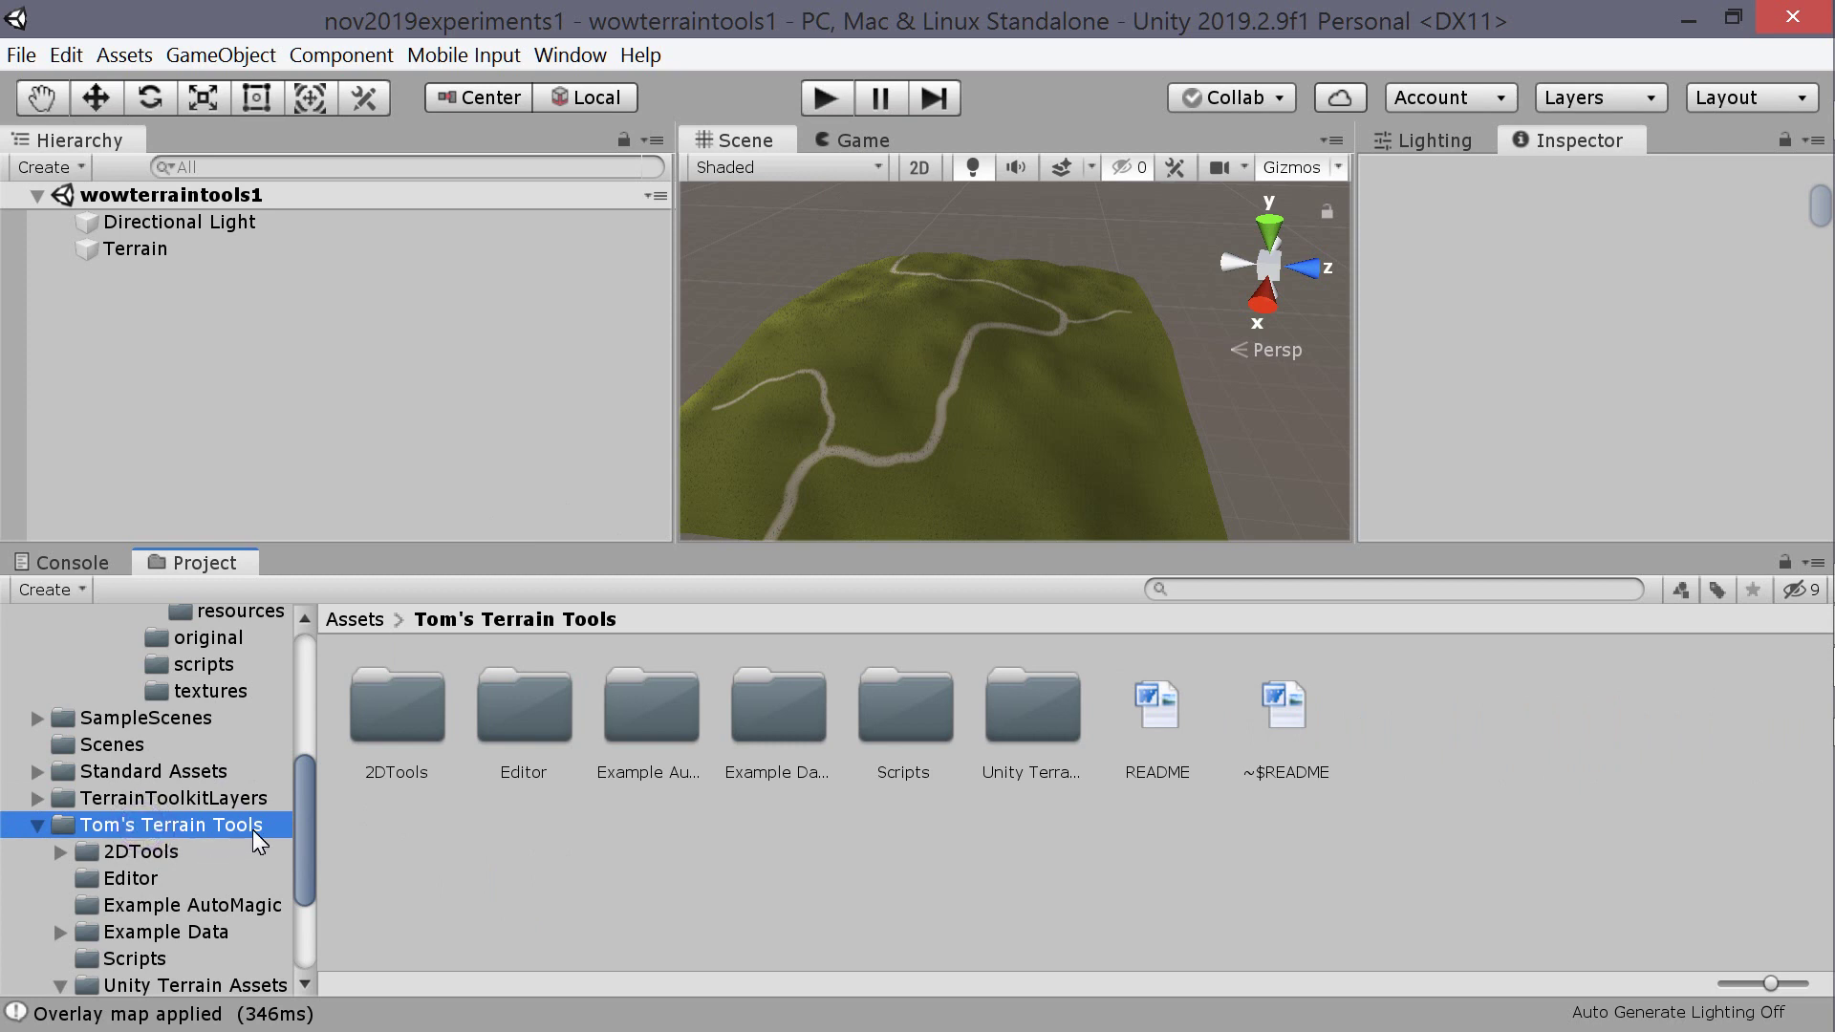
{"action": "left_click", "coordinate": [586, 58]}
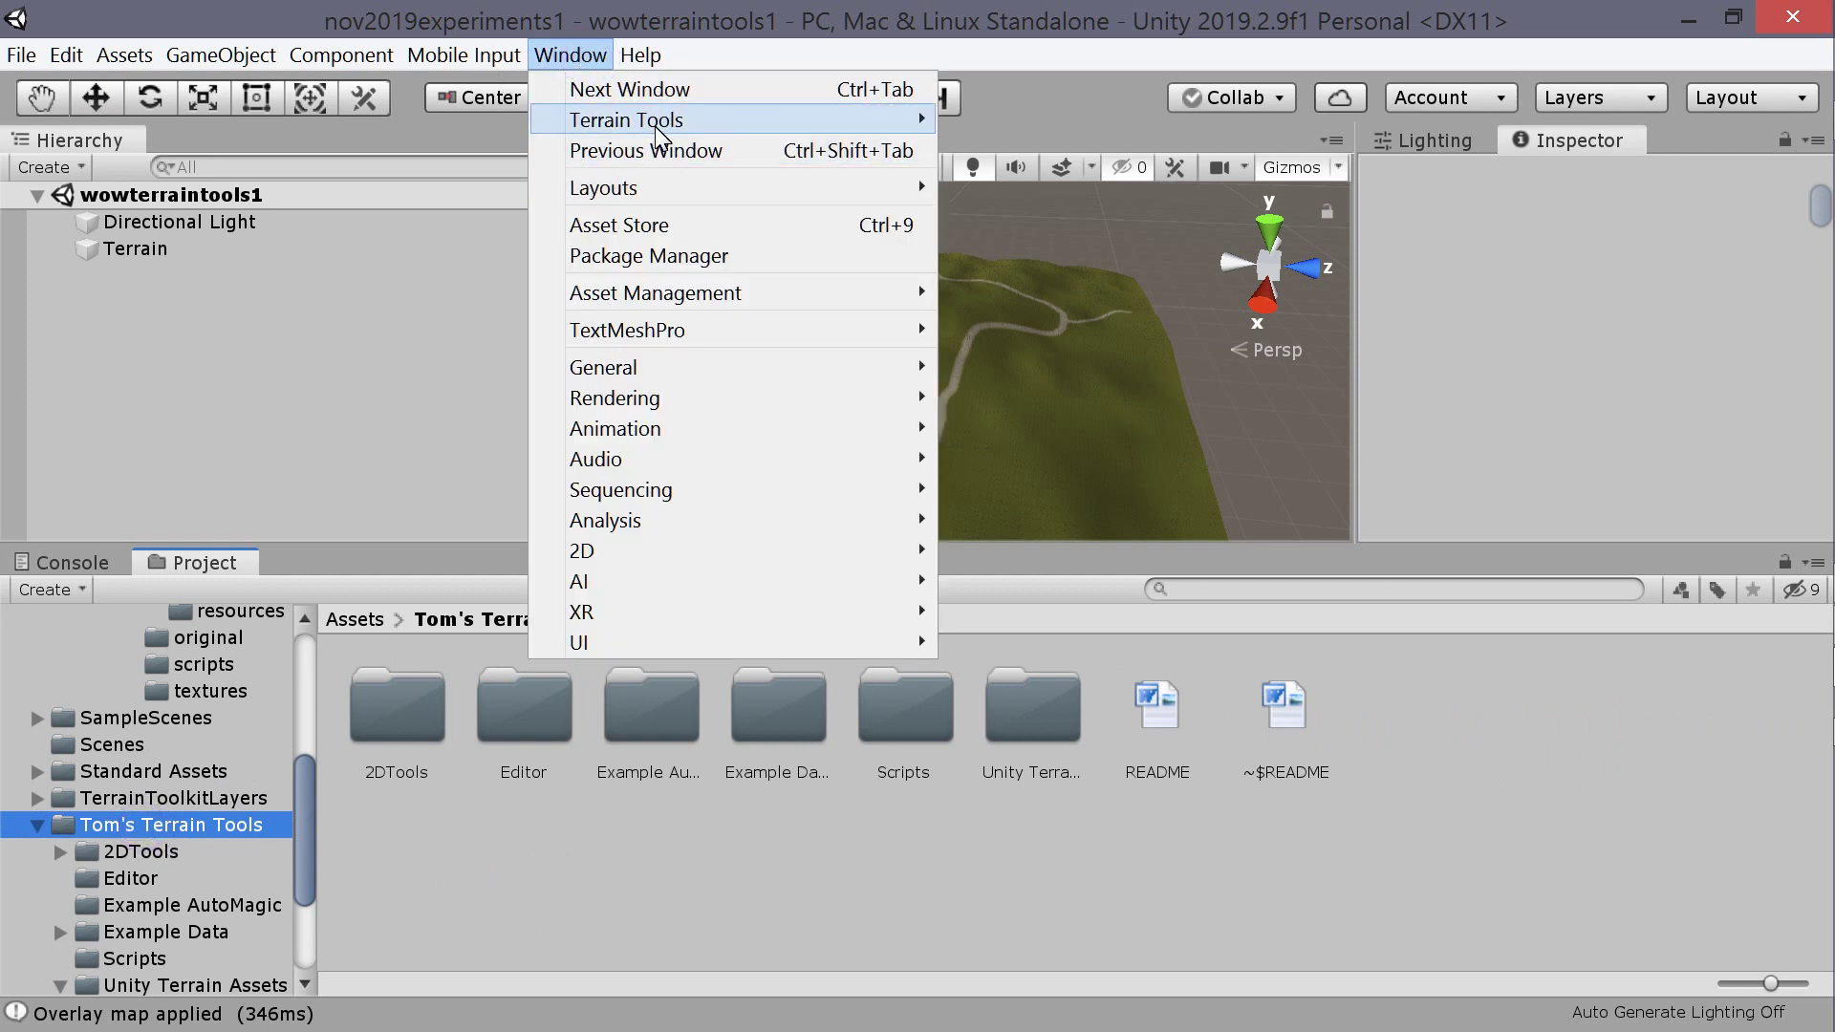
{"action": "mouse_move", "coordinate": [657, 136]}
{"action": "left_click", "coordinate": [314, 323]}
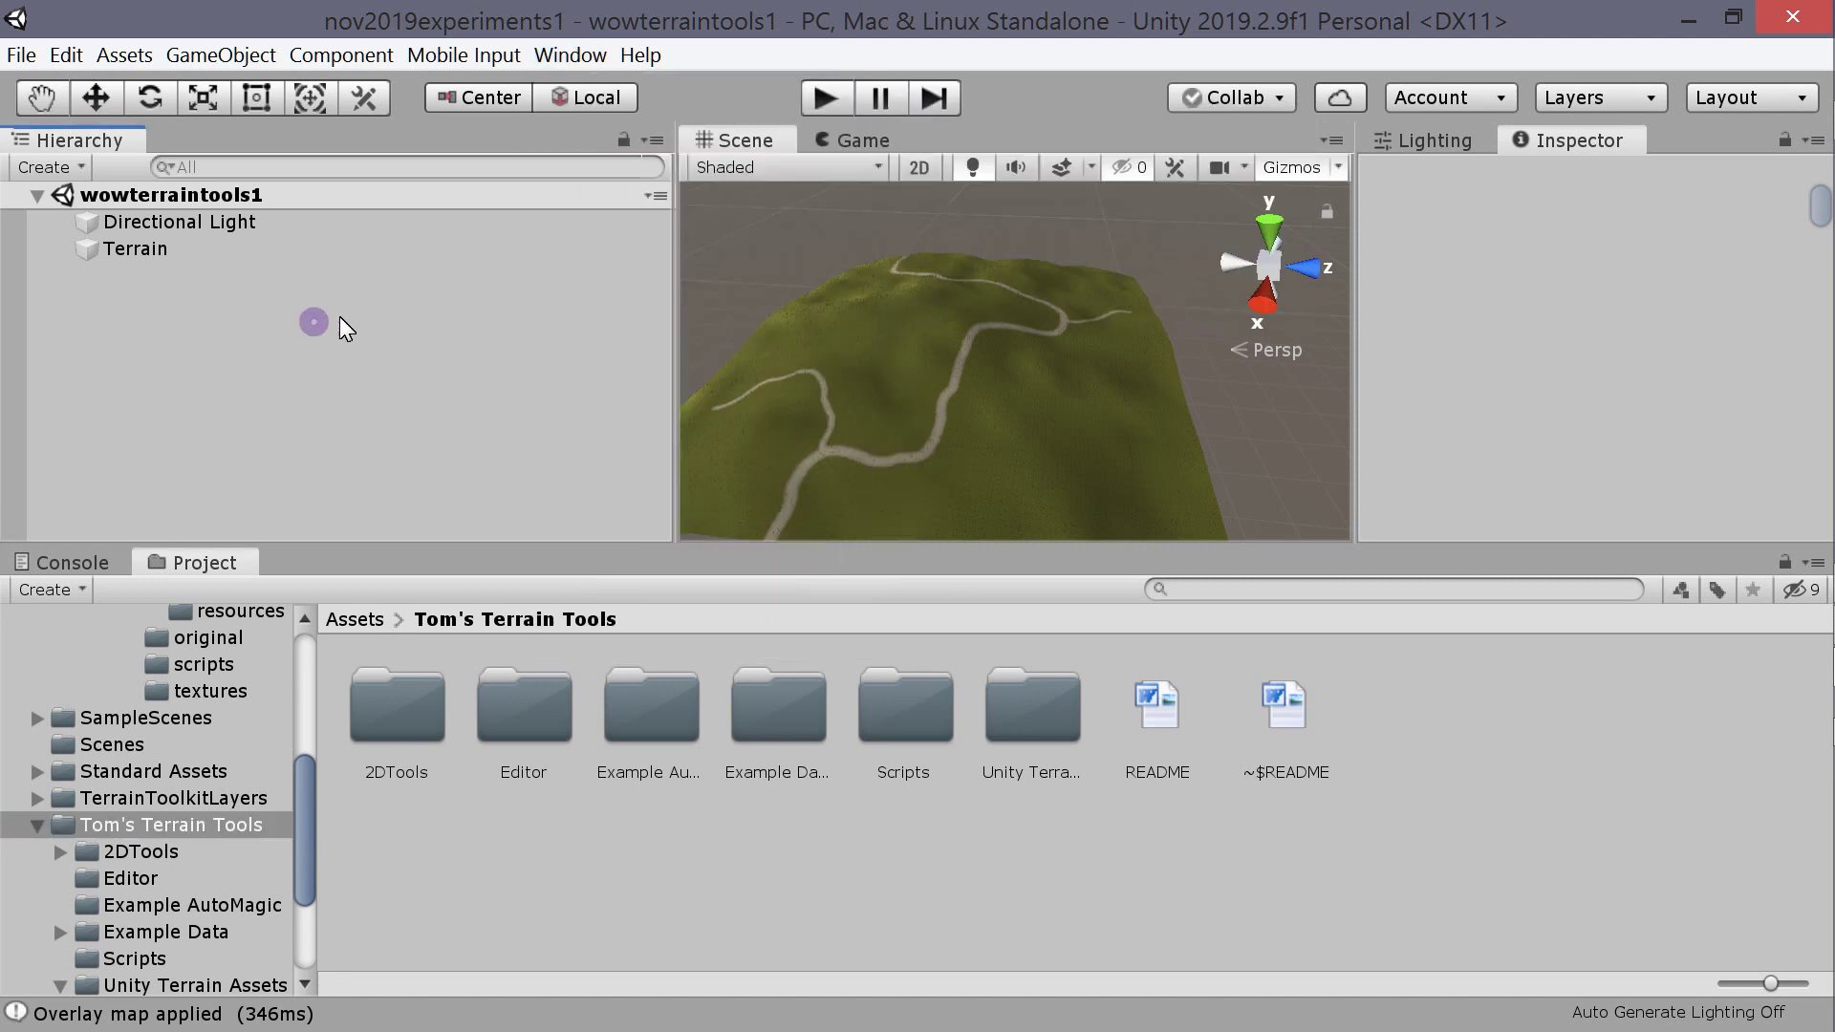
{"action": "left_click", "coordinate": [403, 353]}
{"action": "left_click", "coordinate": [1158, 862]}
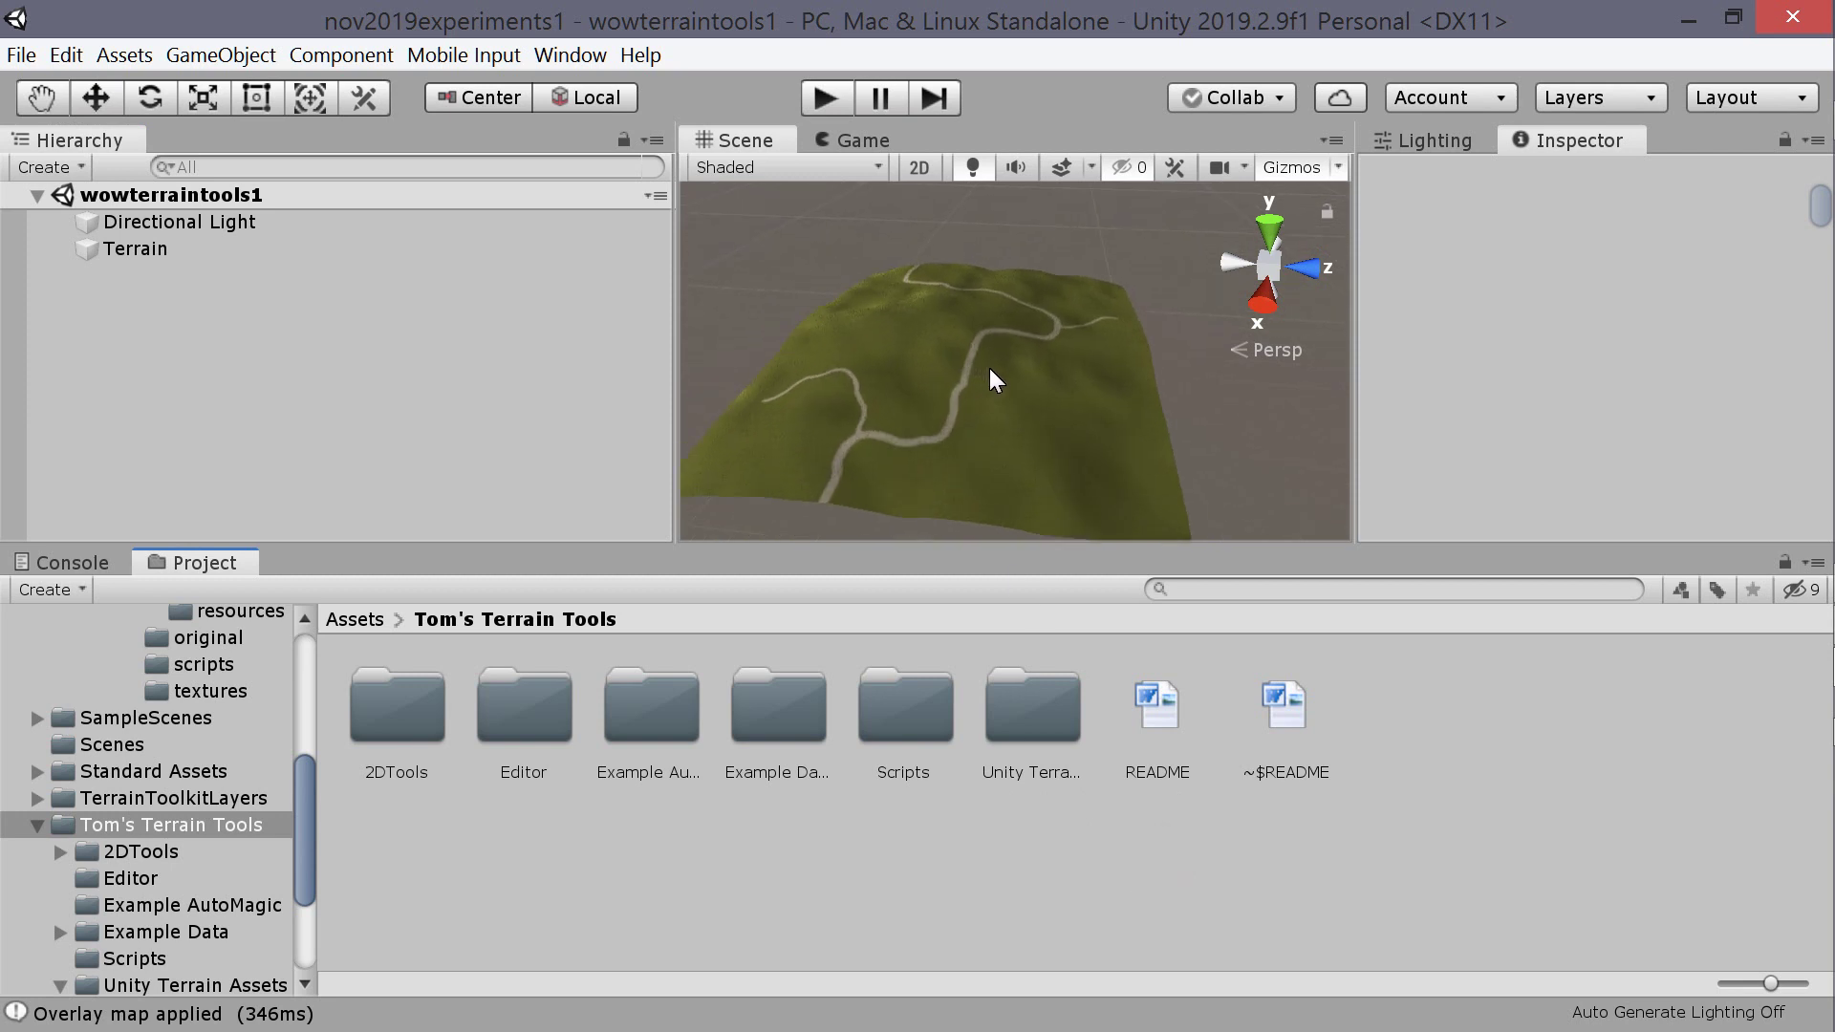
- Orbit and zoom the Scene view to review the winding road across the grassy hill
{"action": "scroll", "coordinate": [988, 369], "scroll_direction": "up", "scroll_amount": 2}
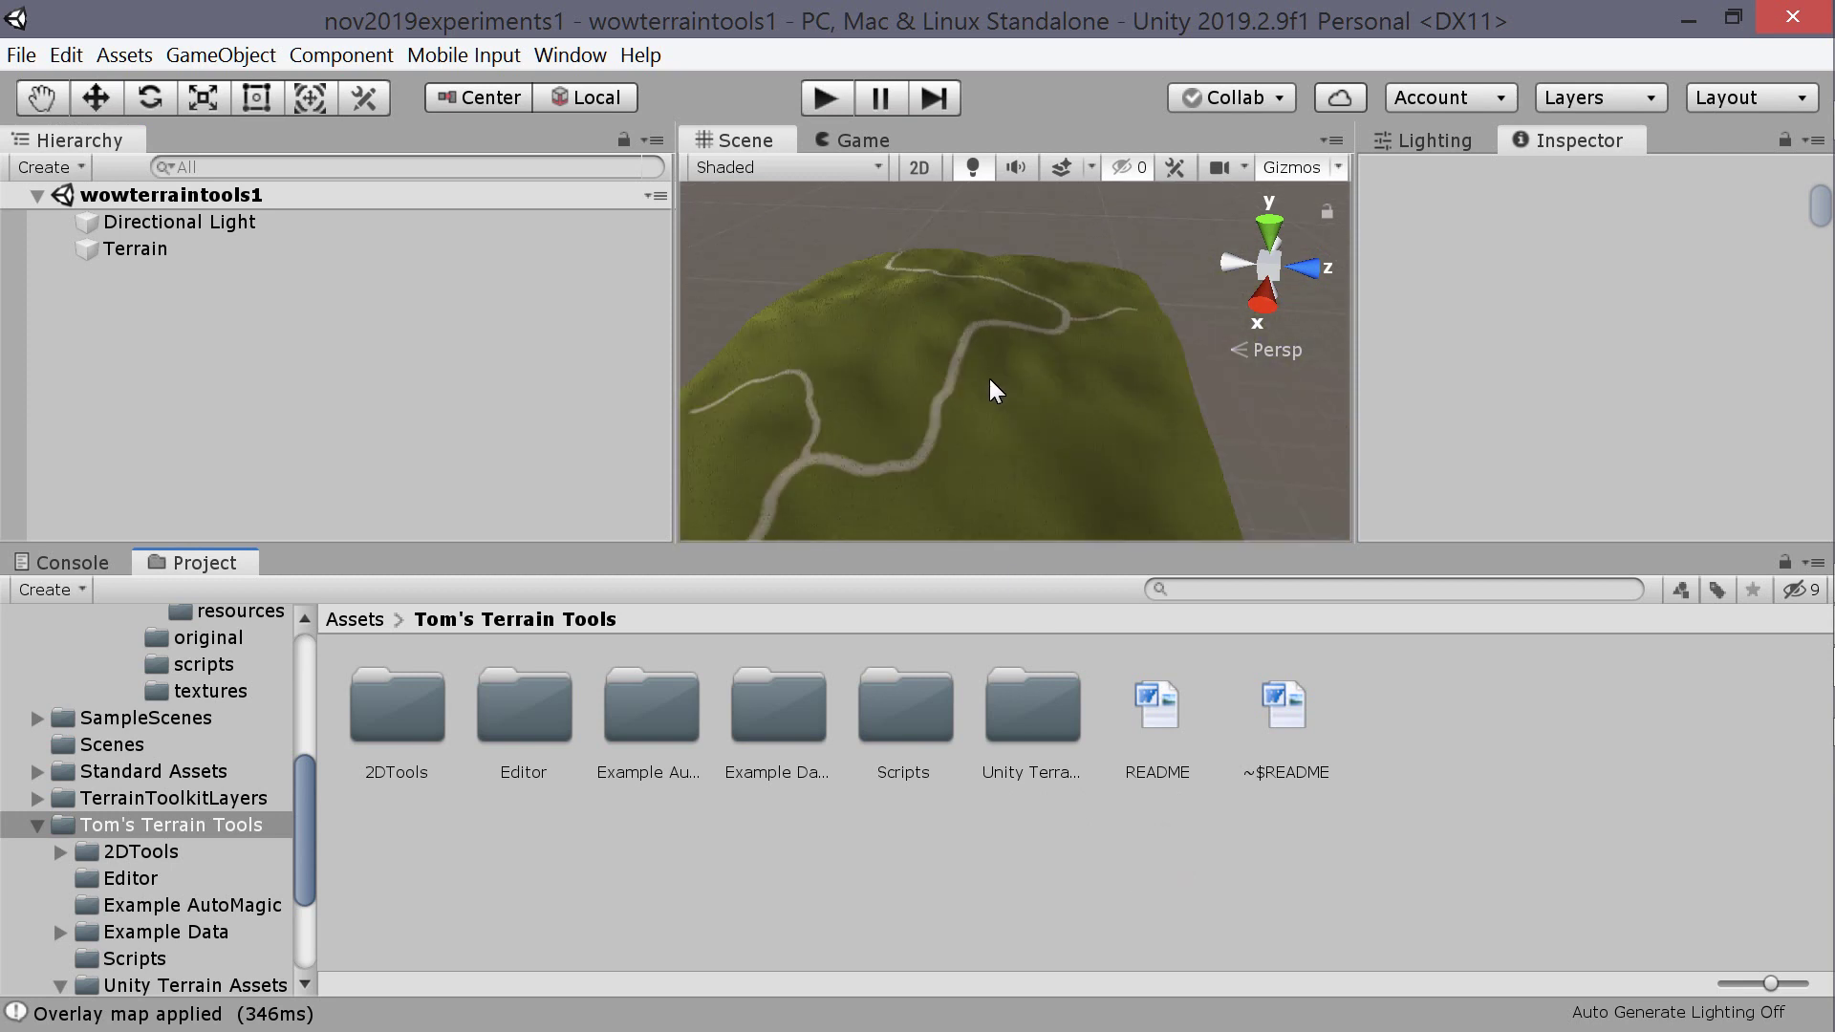
{"action": "mouse_move", "coordinate": [989, 378]}
{"action": "left_mouse_down", "text": "alt"}
{"action": "mouse_move", "coordinate": [1120, 357]}
{"action": "mouse_move", "coordinate": [776, 389]}
{"action": "mouse_move", "coordinate": [1036, 349]}
{"action": "mouse_move", "coordinate": [1011, 404]}
{"action": "left_mouse_up", "text": "alt"}
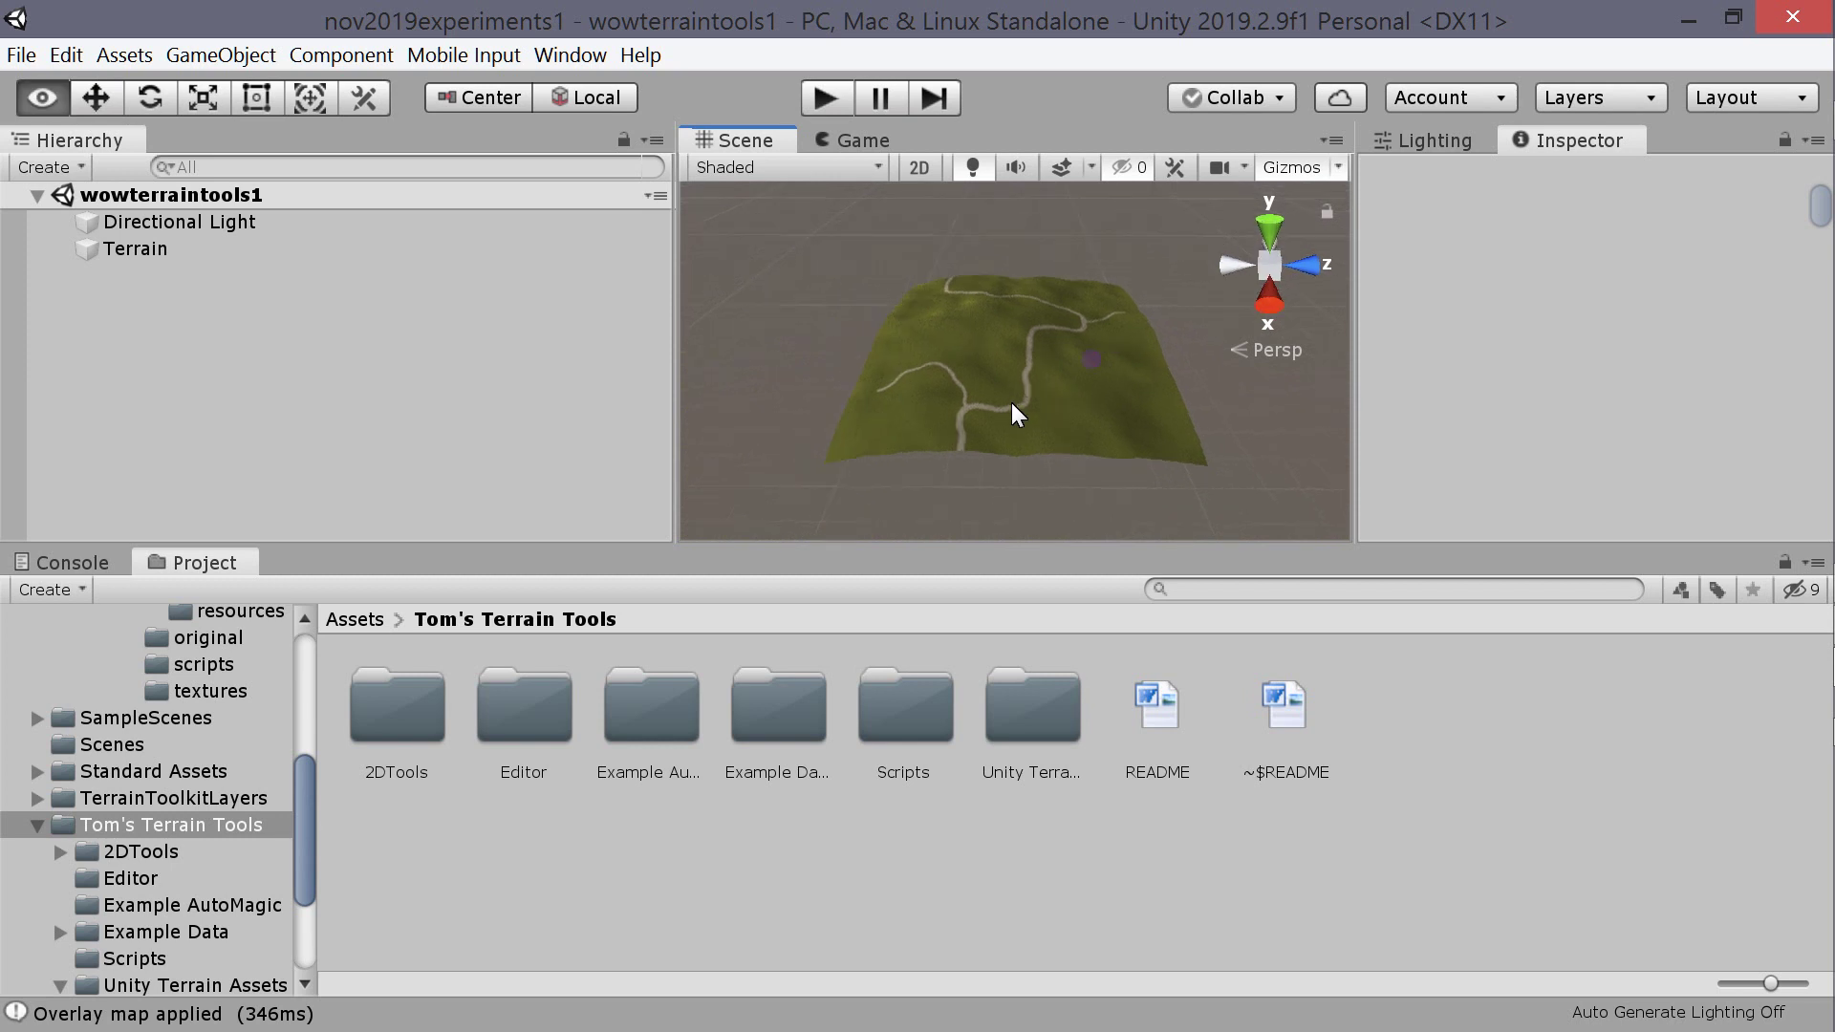
{"action": "scroll", "coordinate": [1076, 351], "scroll_direction": "up", "scroll_amount": 4}
{"action": "scroll", "coordinate": [1021, 353], "scroll_direction": "down", "scroll_amount": 5}
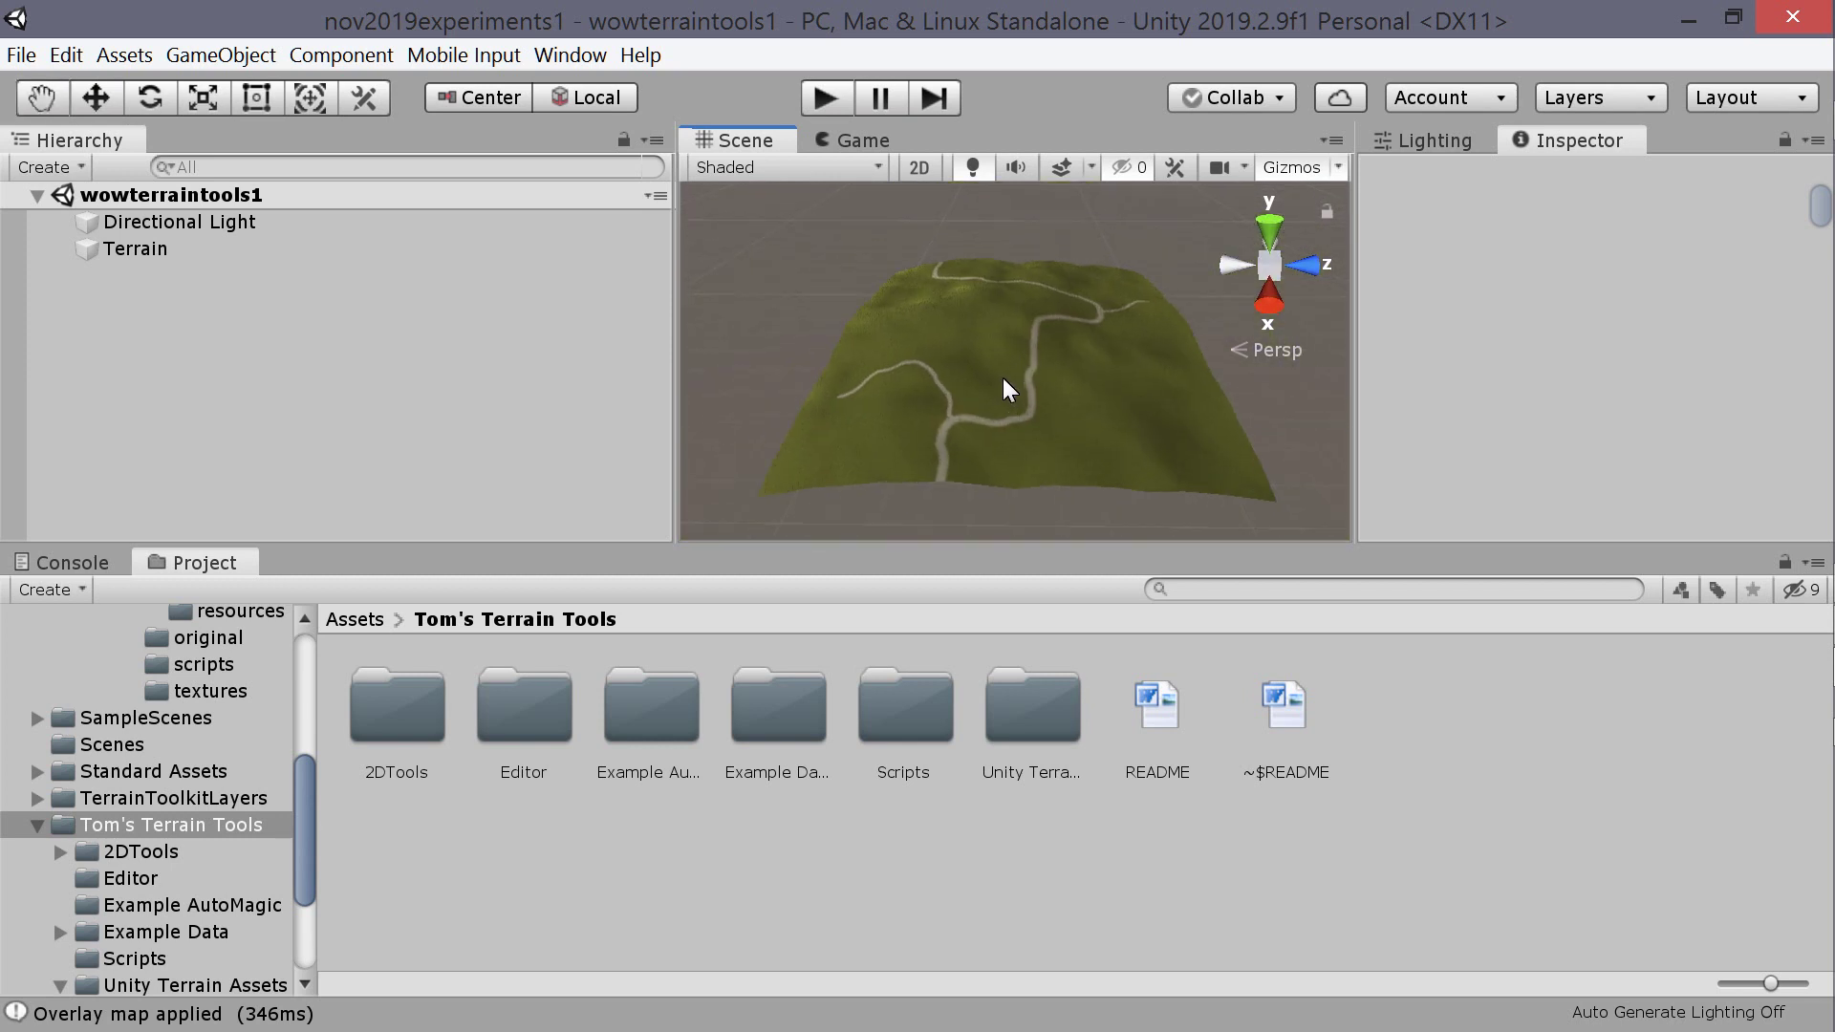
{"action": "scroll", "coordinate": [1001, 377], "scroll_direction": "up", "scroll_amount": 5}
{"action": "scroll", "coordinate": [1003, 376], "scroll_direction": "down", "scroll_amount": 2}
{"action": "scroll", "coordinate": [1003, 376], "scroll_direction": "down", "scroll_amount": 3}
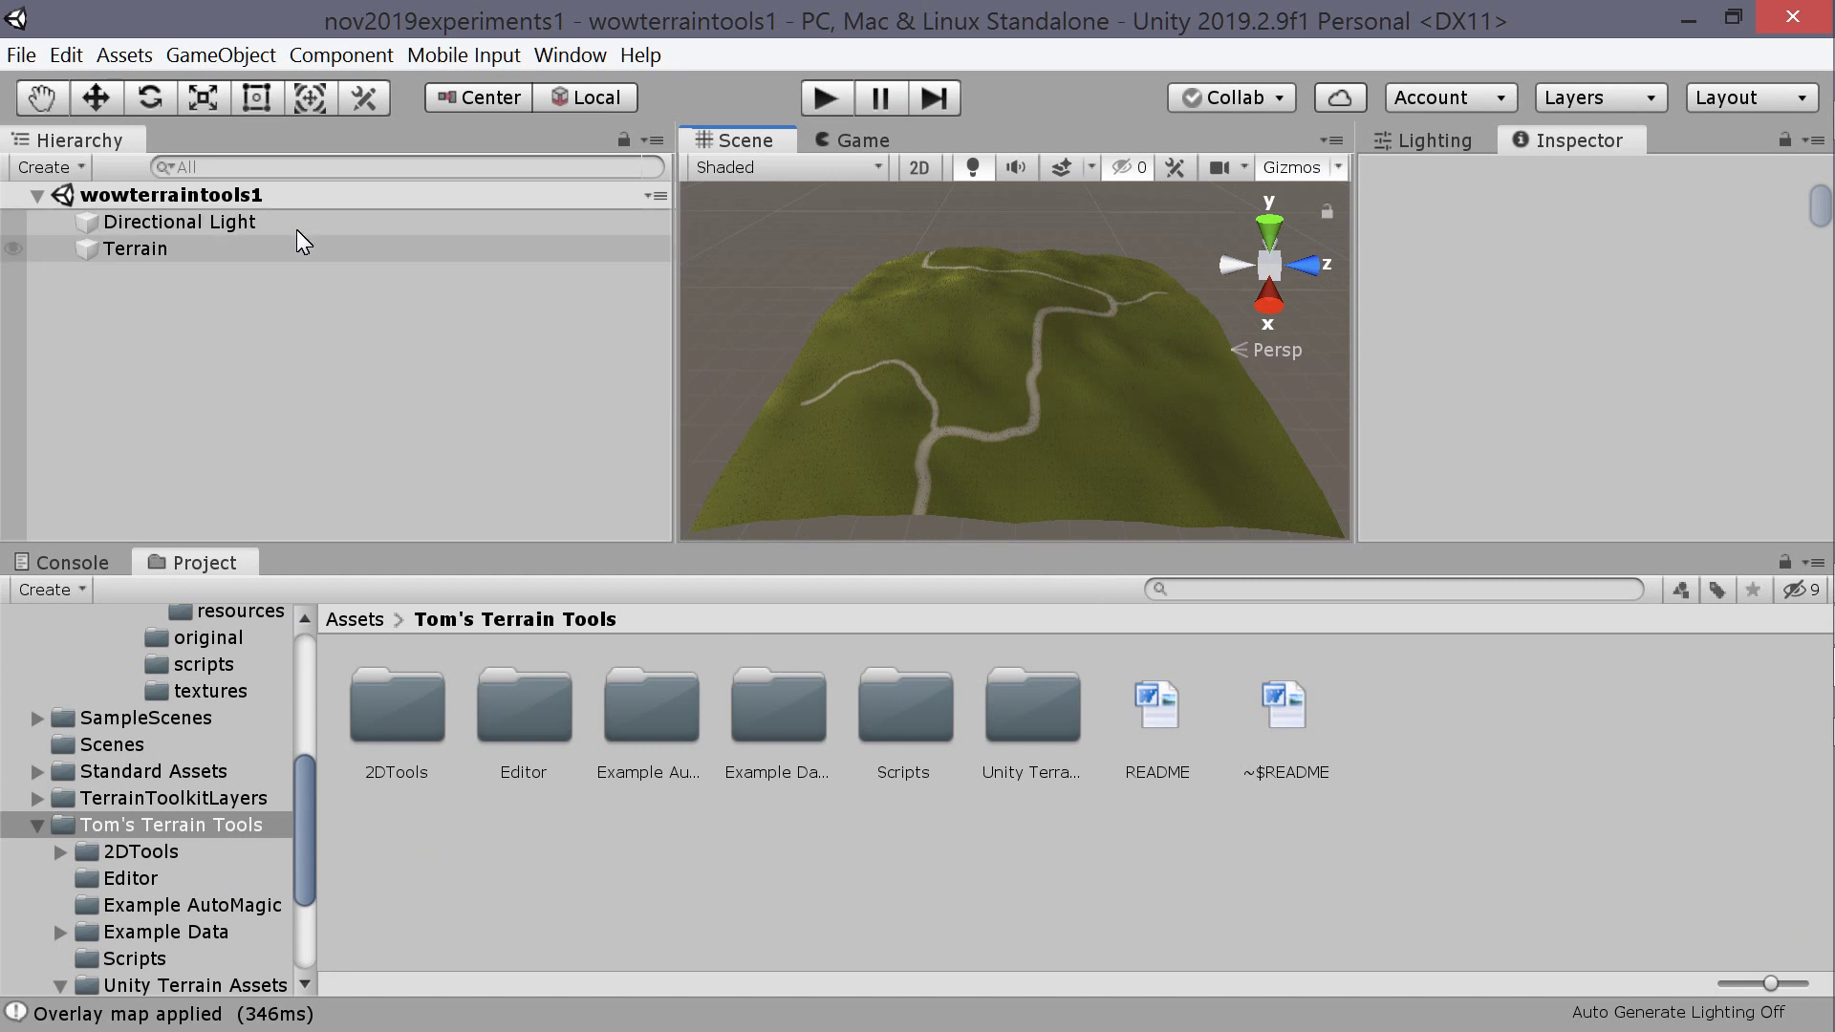
{"action": "scroll", "coordinate": [1124, 426], "scroll_direction": "up", "scroll_amount": 3}
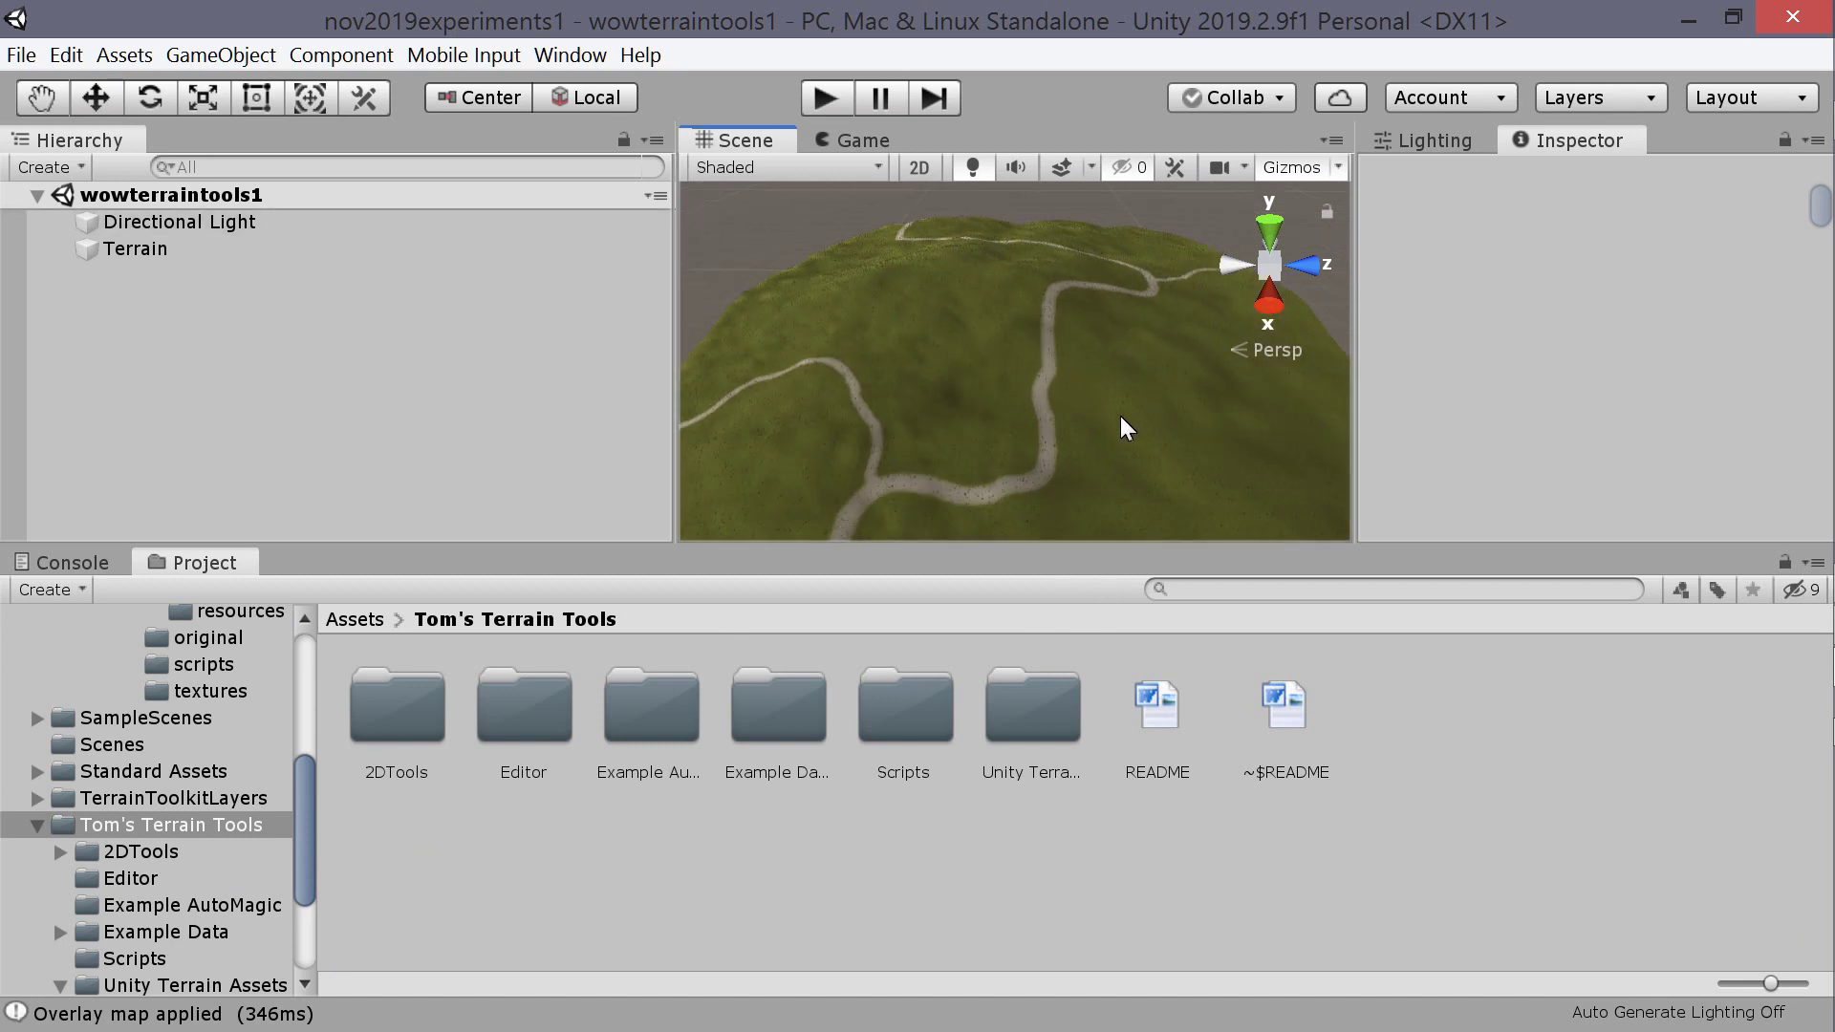
{"action": "scroll", "coordinate": [1120, 416], "scroll_direction": "up", "scroll_amount": 6}
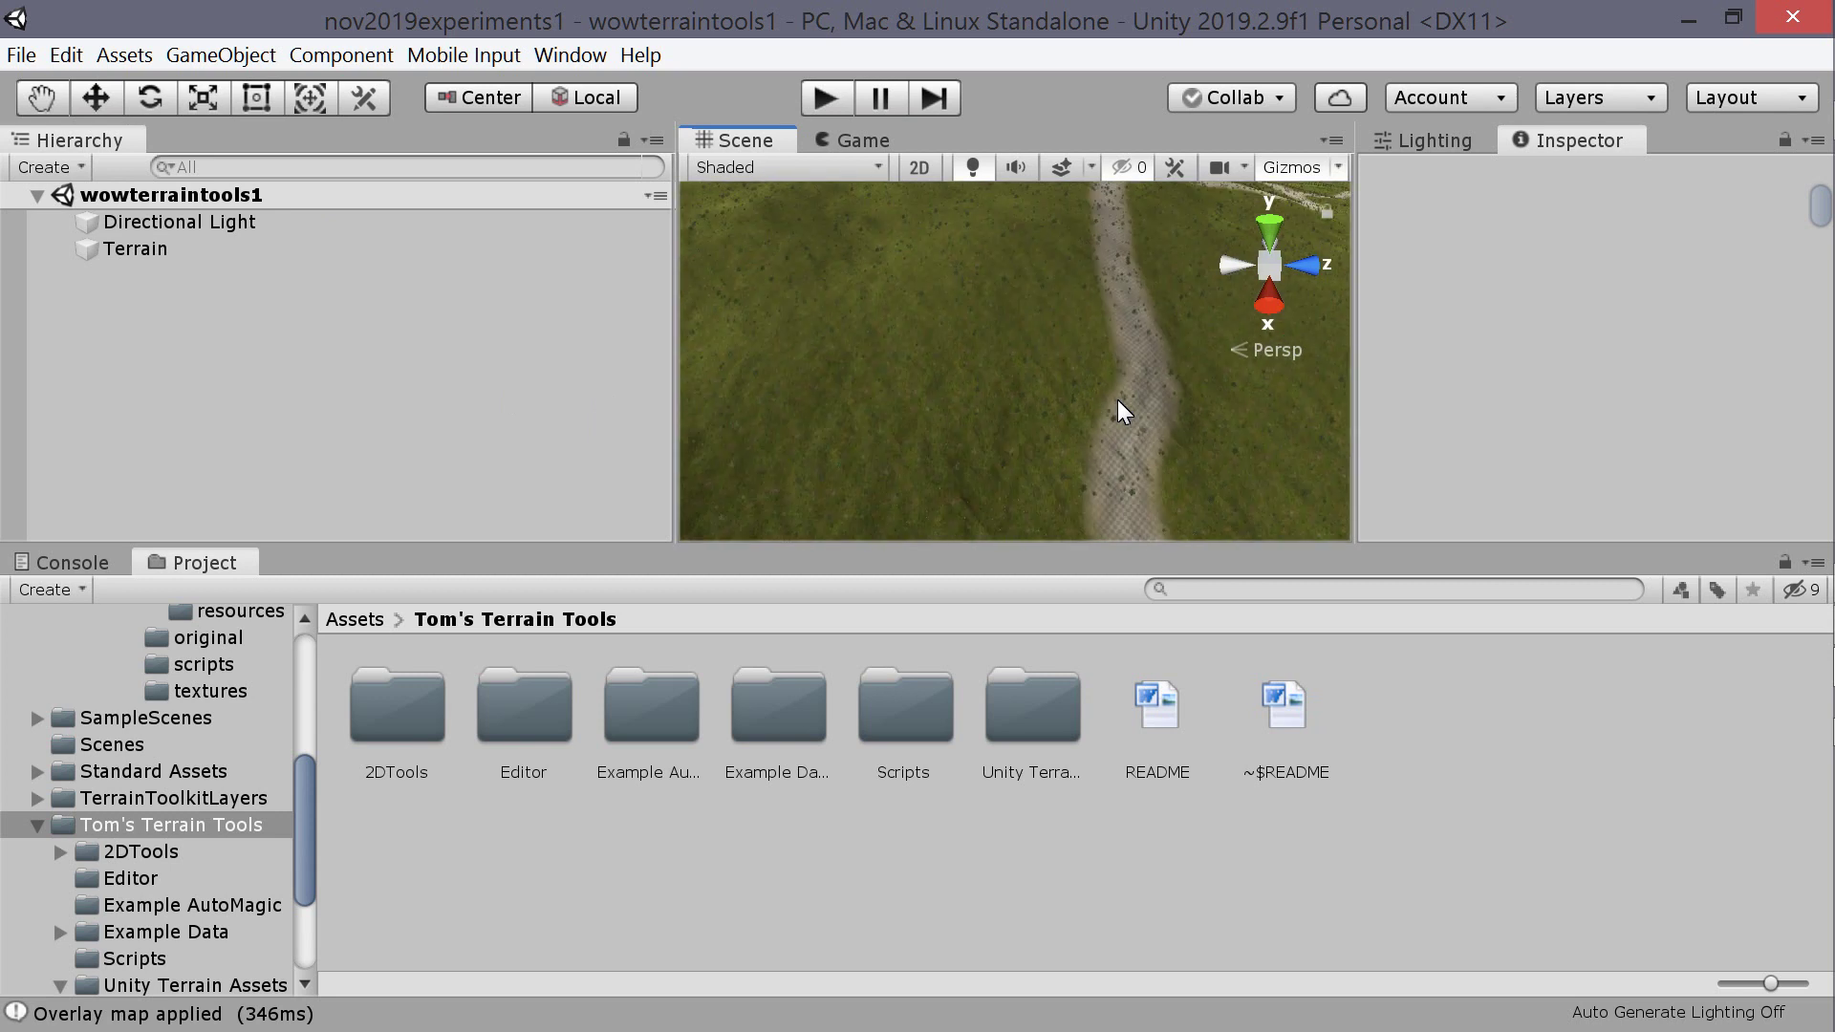
{"action": "scroll", "coordinate": [1108, 392], "scroll_direction": "down", "scroll_amount": 8}
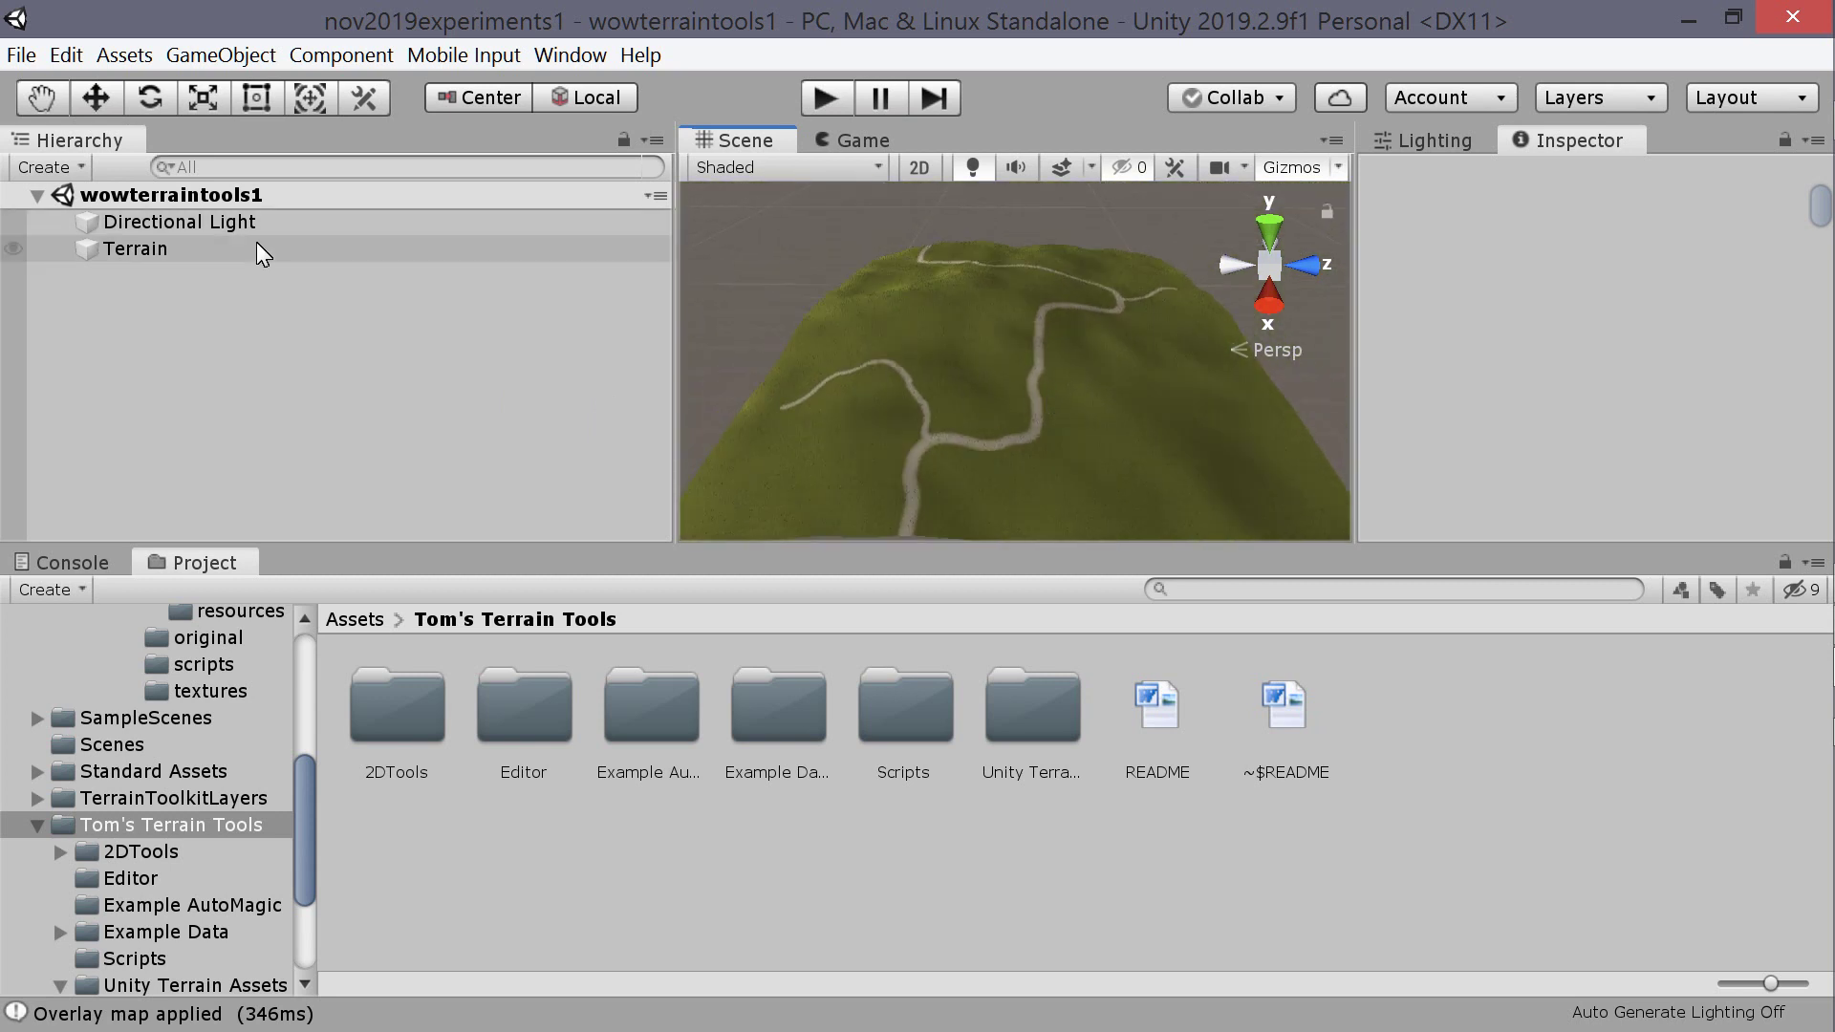
- Select Terrain and review its texture settings: cliff start 10, cliff end 30, Textures 2–5
{"action": "left_click", "coordinate": [239, 259]}
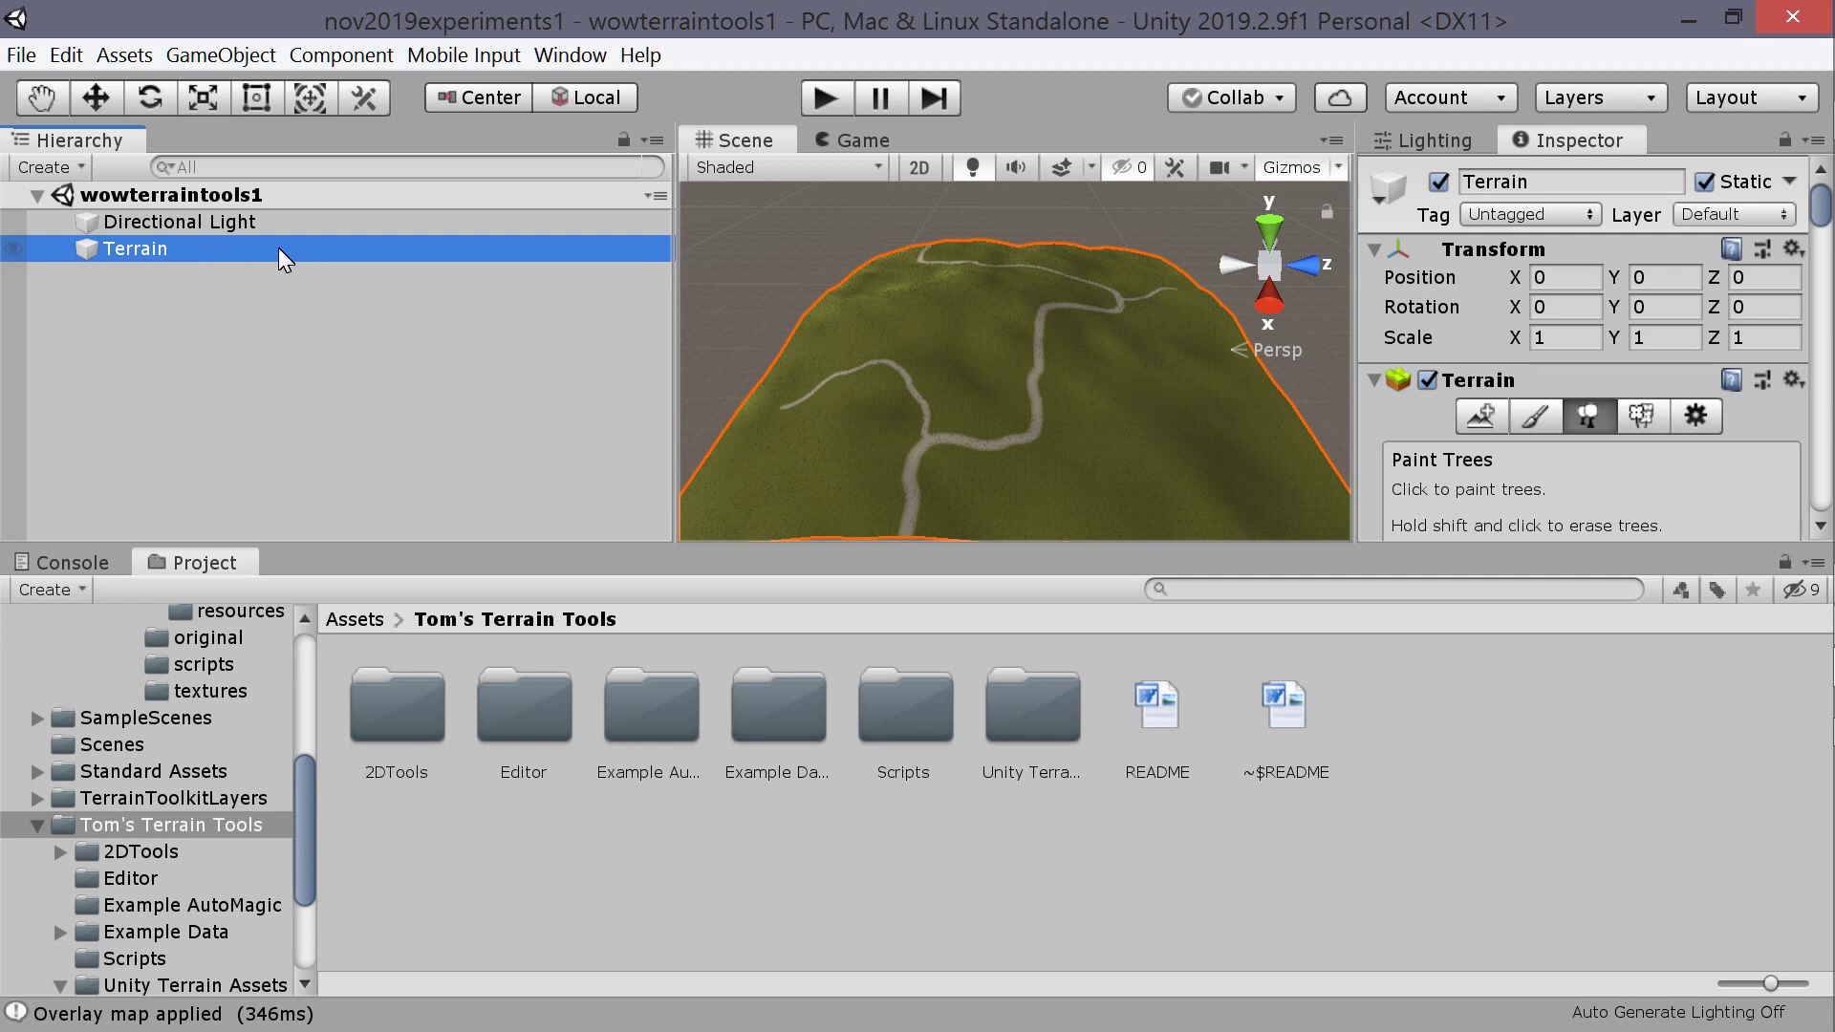
{"action": "scroll", "coordinate": [1529, 382], "scroll_direction": "down", "scroll_amount": 20}
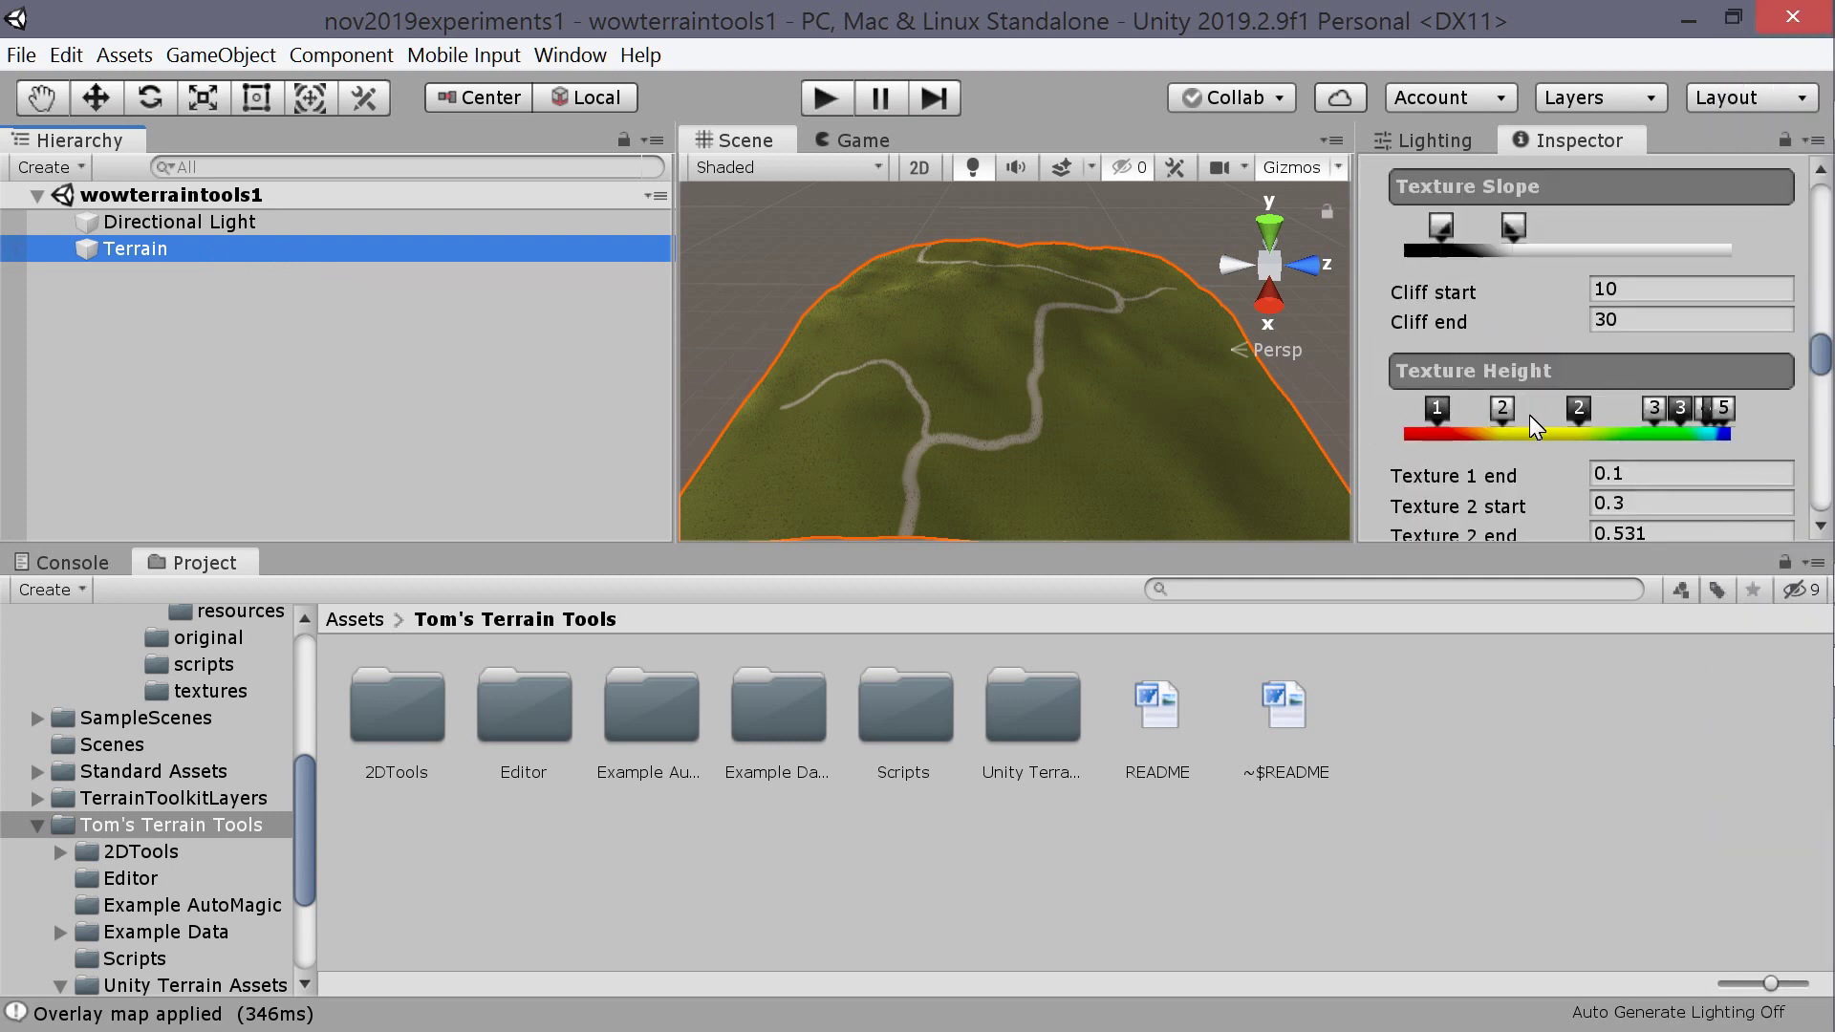
{"action": "scroll", "coordinate": [1533, 416], "scroll_direction": "up", "scroll_amount": 15}
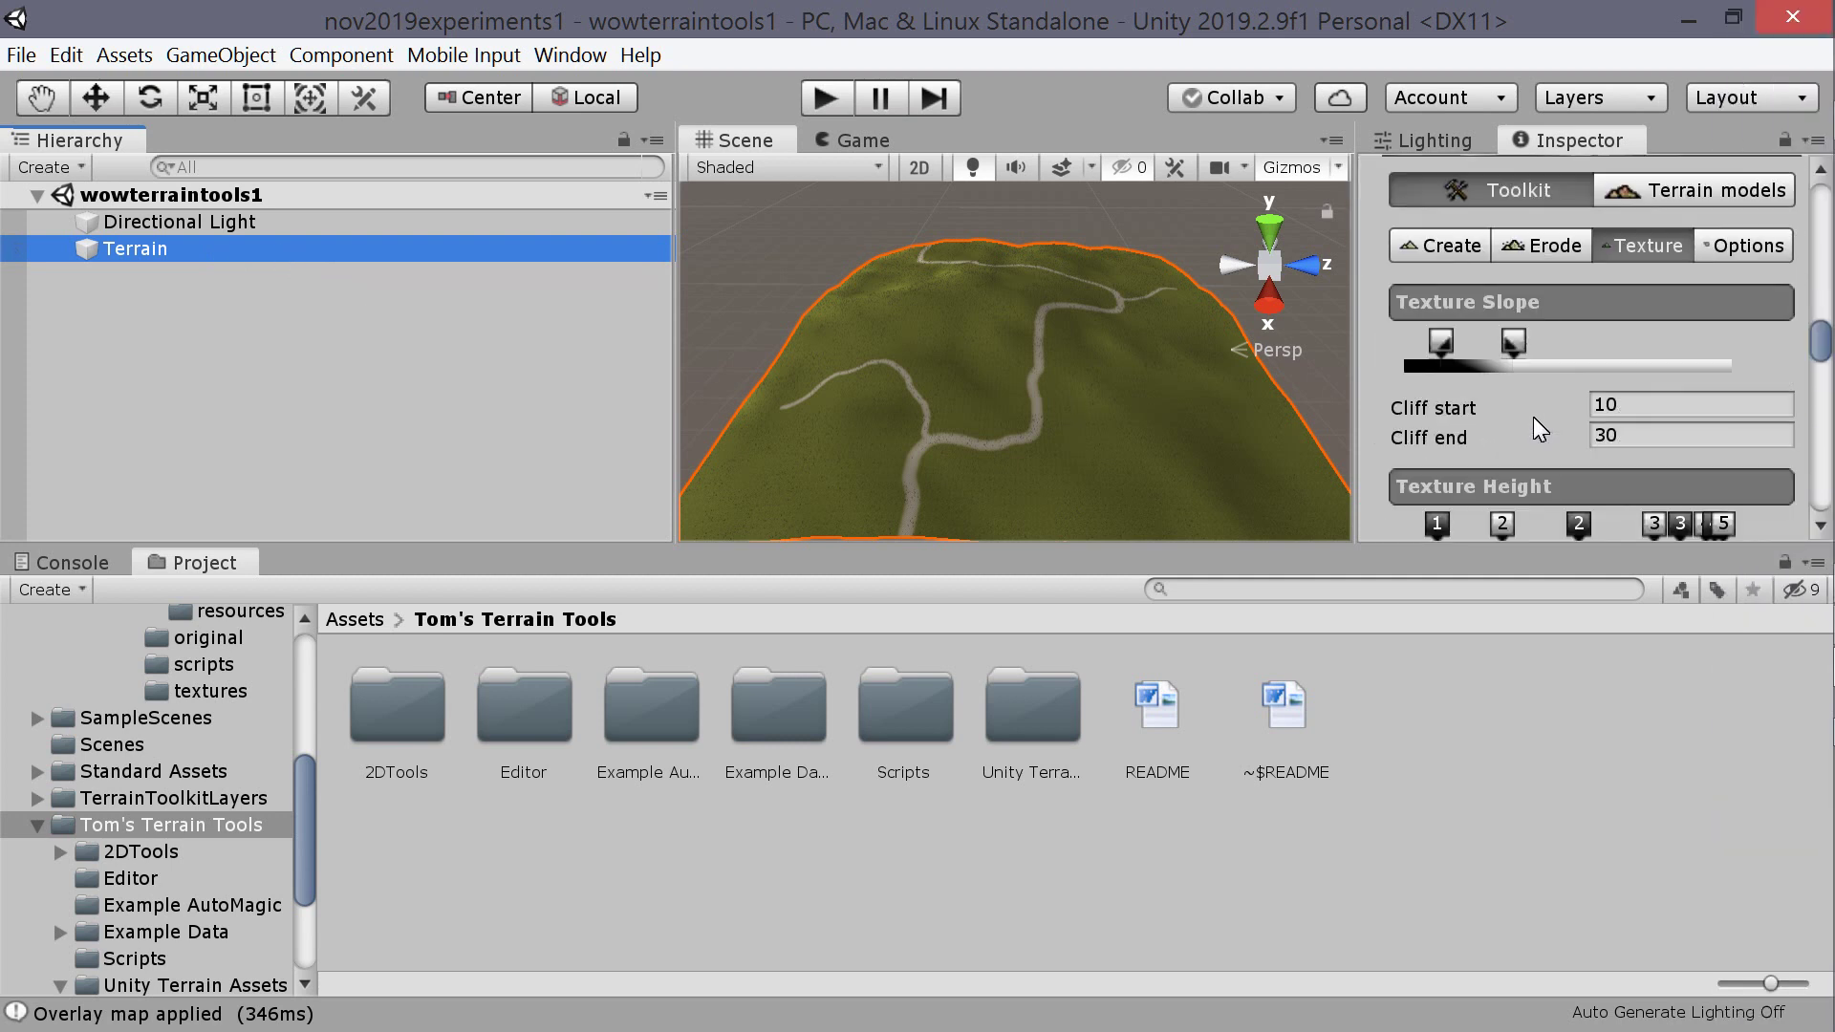
{"action": "scroll", "coordinate": [1552, 404], "scroll_direction": "down", "scroll_amount": 10}
{"action": "scroll", "coordinate": [1552, 403], "scroll_direction": "down", "scroll_amount": 3}
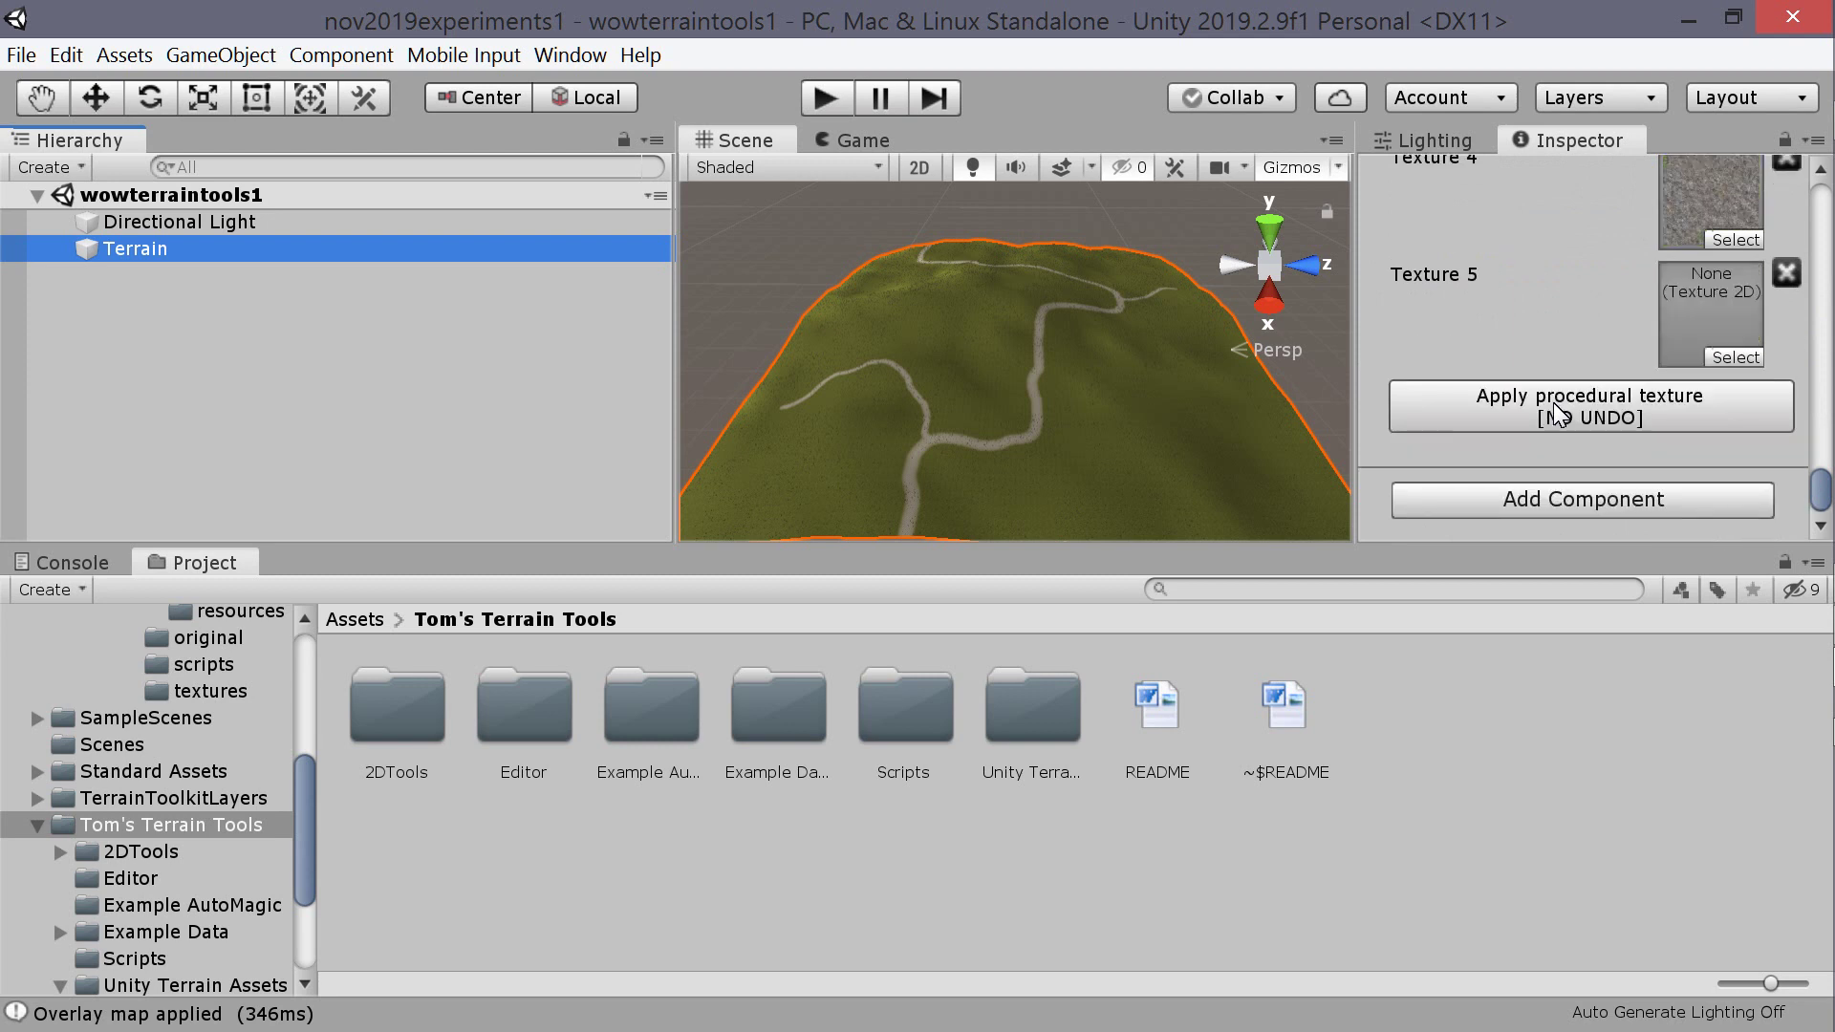
{"action": "scroll", "coordinate": [1555, 411], "scroll_direction": "up", "scroll_amount": 6}
{"action": "scroll", "coordinate": [1555, 411], "scroll_direction": "down", "scroll_amount": 6}
{"action": "scroll", "coordinate": [1555, 411], "scroll_direction": "up", "scroll_amount": 10}
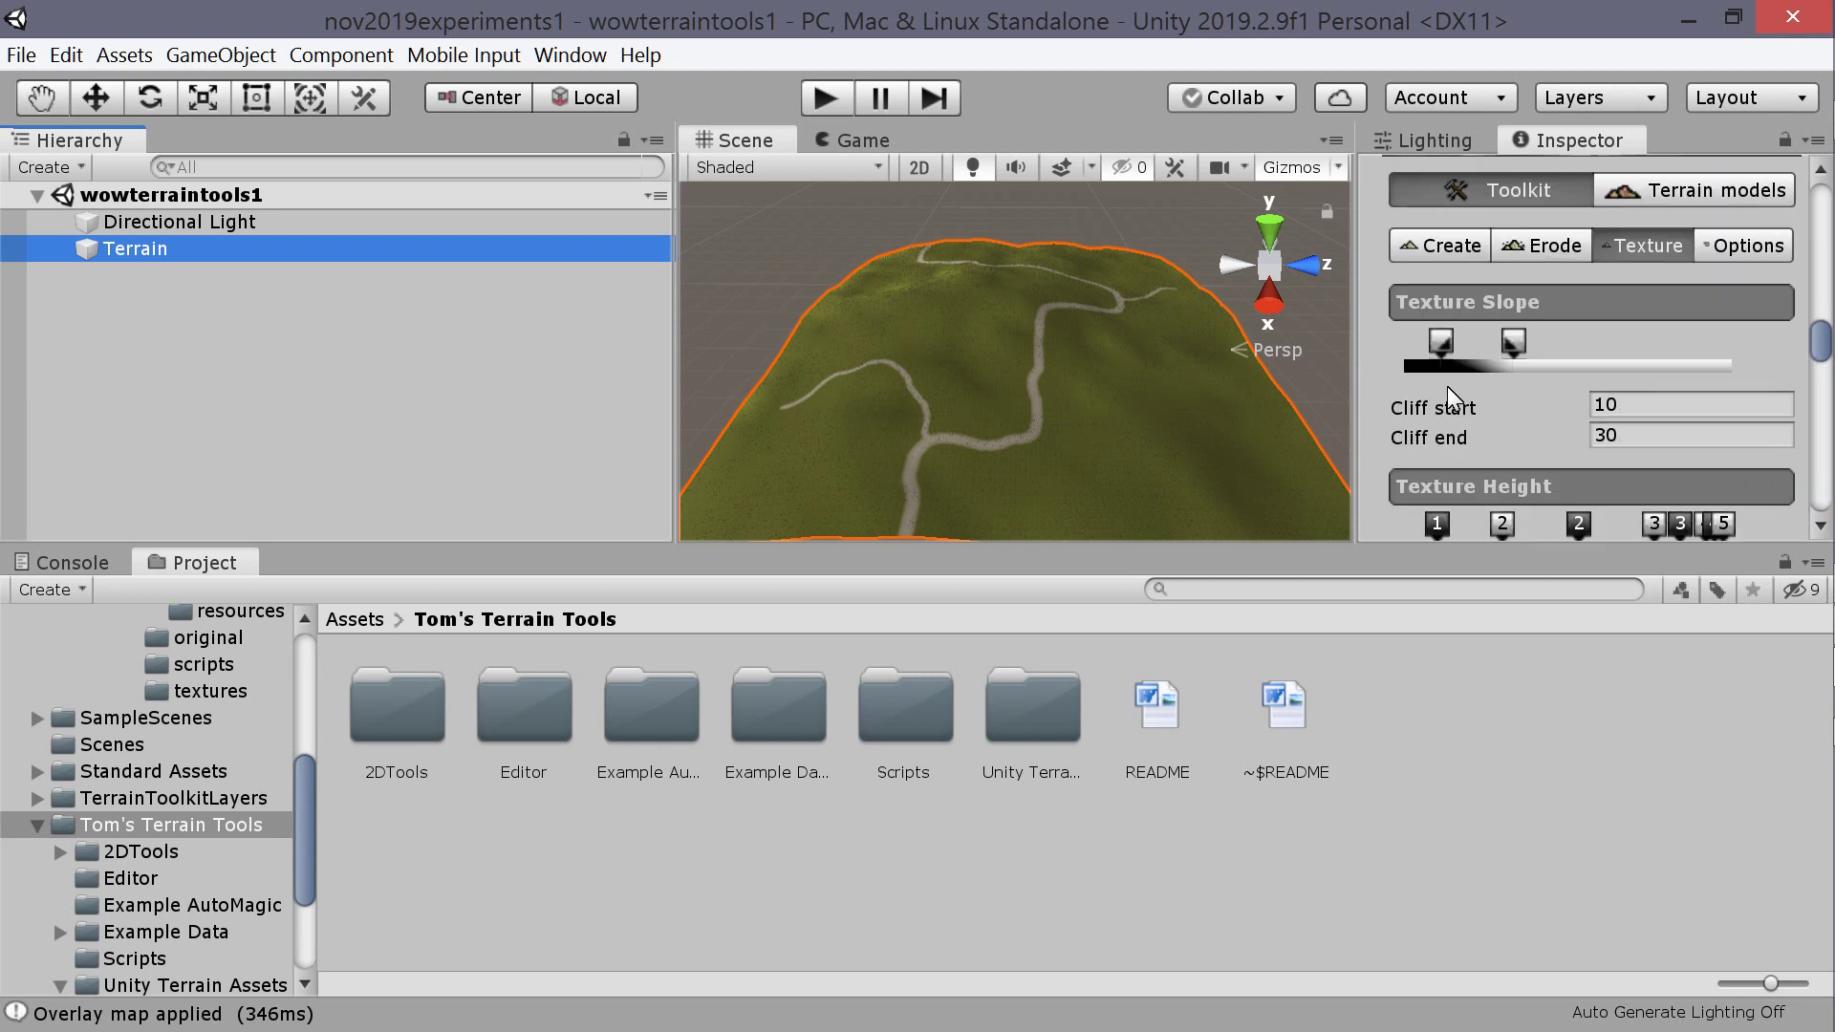
{"action": "scroll", "coordinate": [1535, 374], "scroll_direction": "down", "scroll_amount": 12}
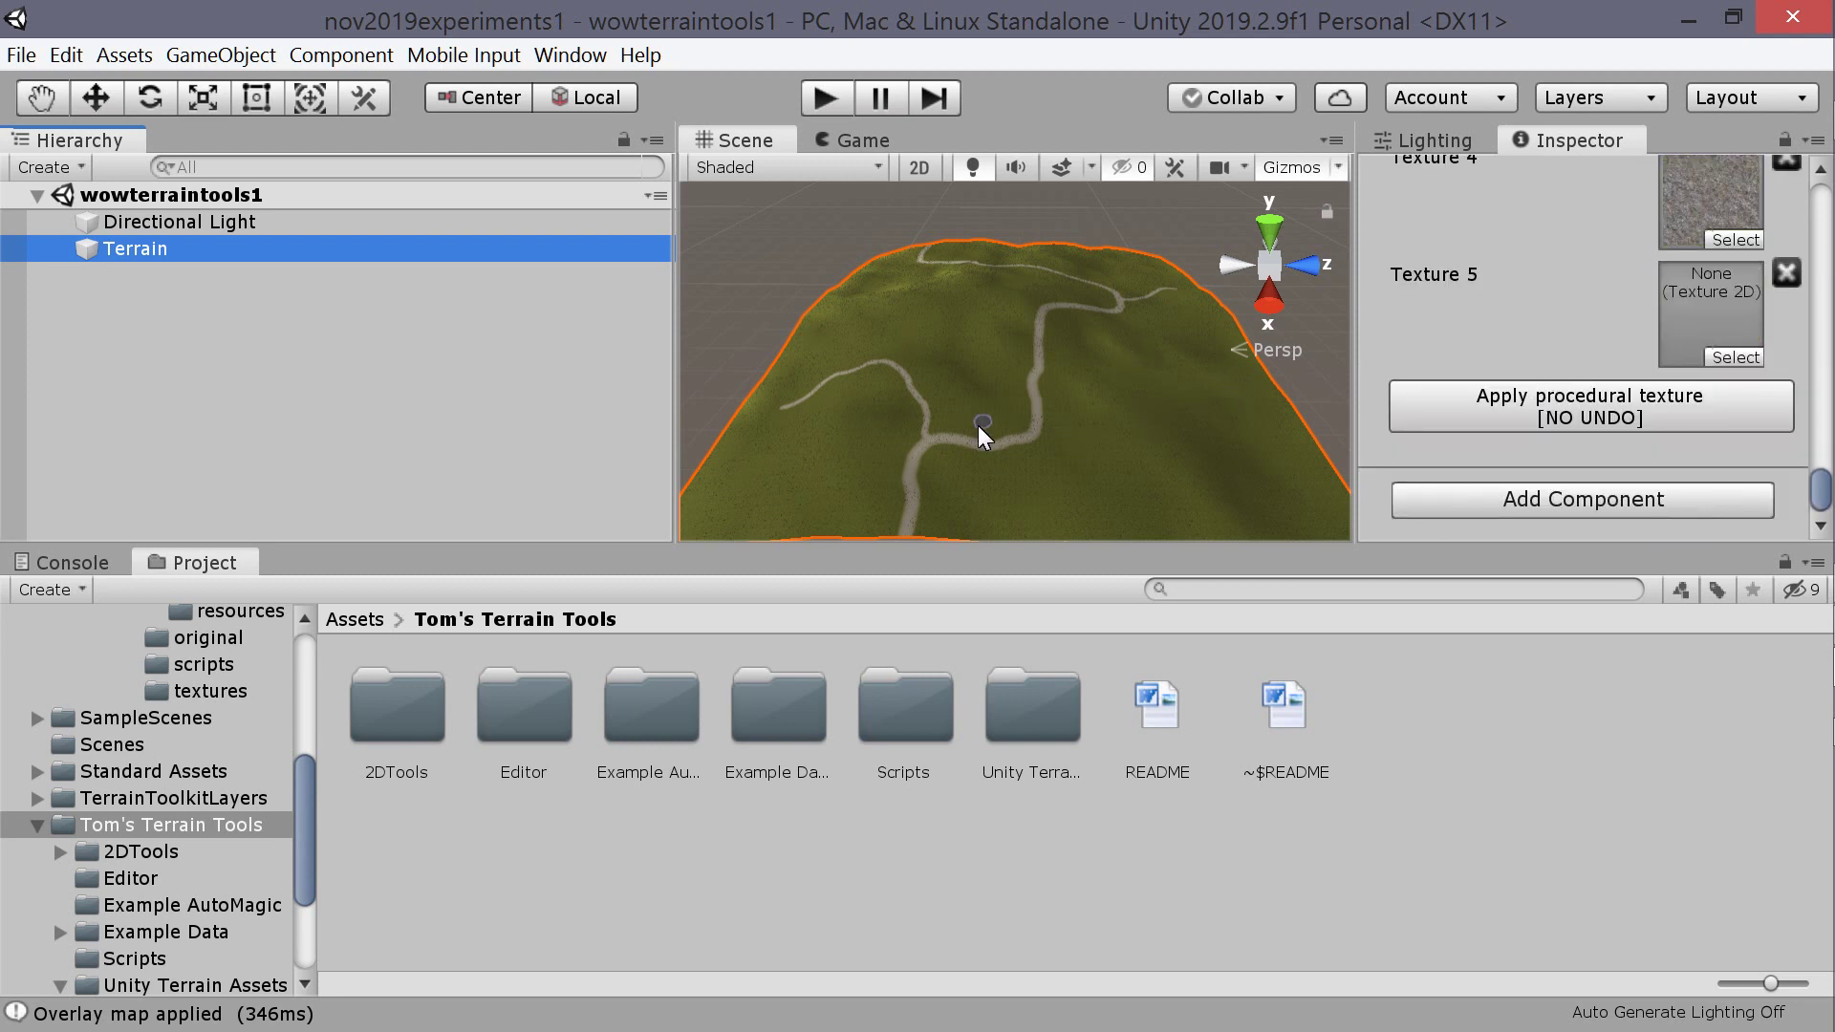
{"action": "scroll", "coordinate": [1430, 353], "scroll_direction": "up", "scroll_amount": 6}
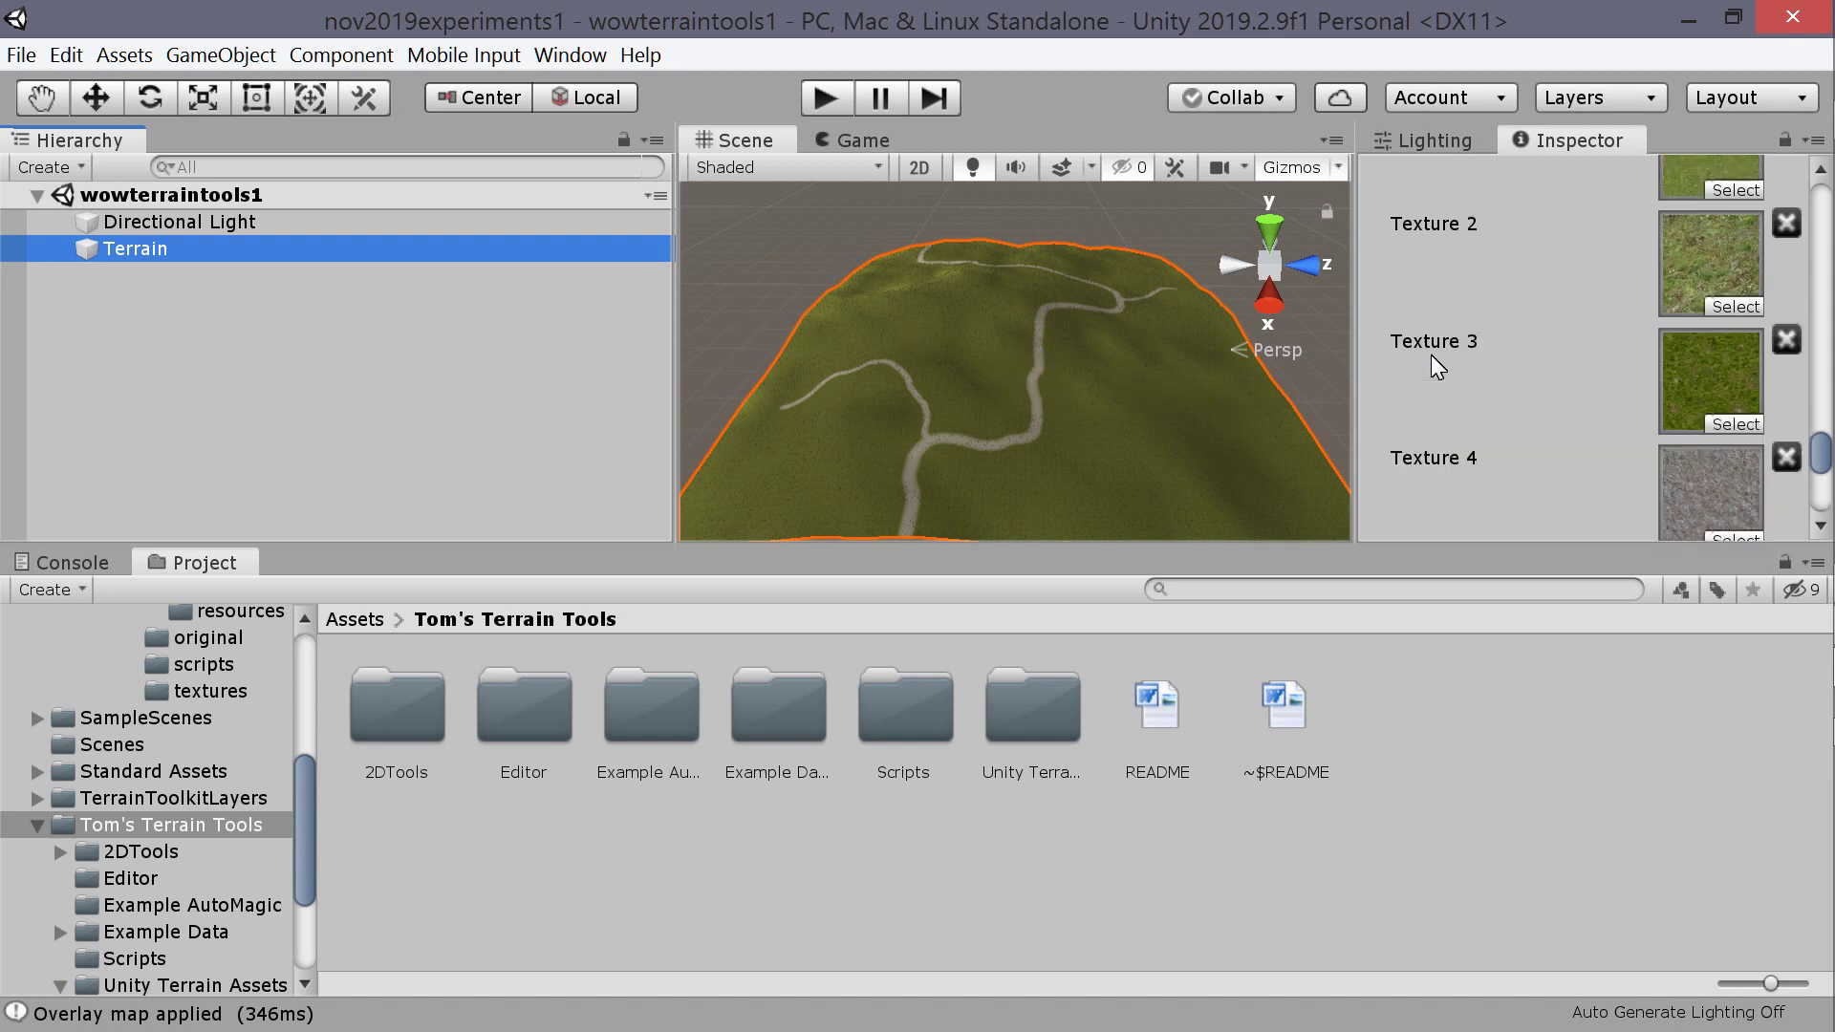
{"action": "scroll", "coordinate": [1638, 325], "scroll_direction": "down", "scroll_amount": 3}
{"action": "scroll", "coordinate": [1691, 249], "scroll_direction": "up", "scroll_amount": 3}
{"action": "scroll", "coordinate": [1680, 295], "scroll_direction": "down", "scroll_amount": 6}
{"action": "scroll", "coordinate": [1165, 403], "scroll_direction": "up", "scroll_amount": 5}
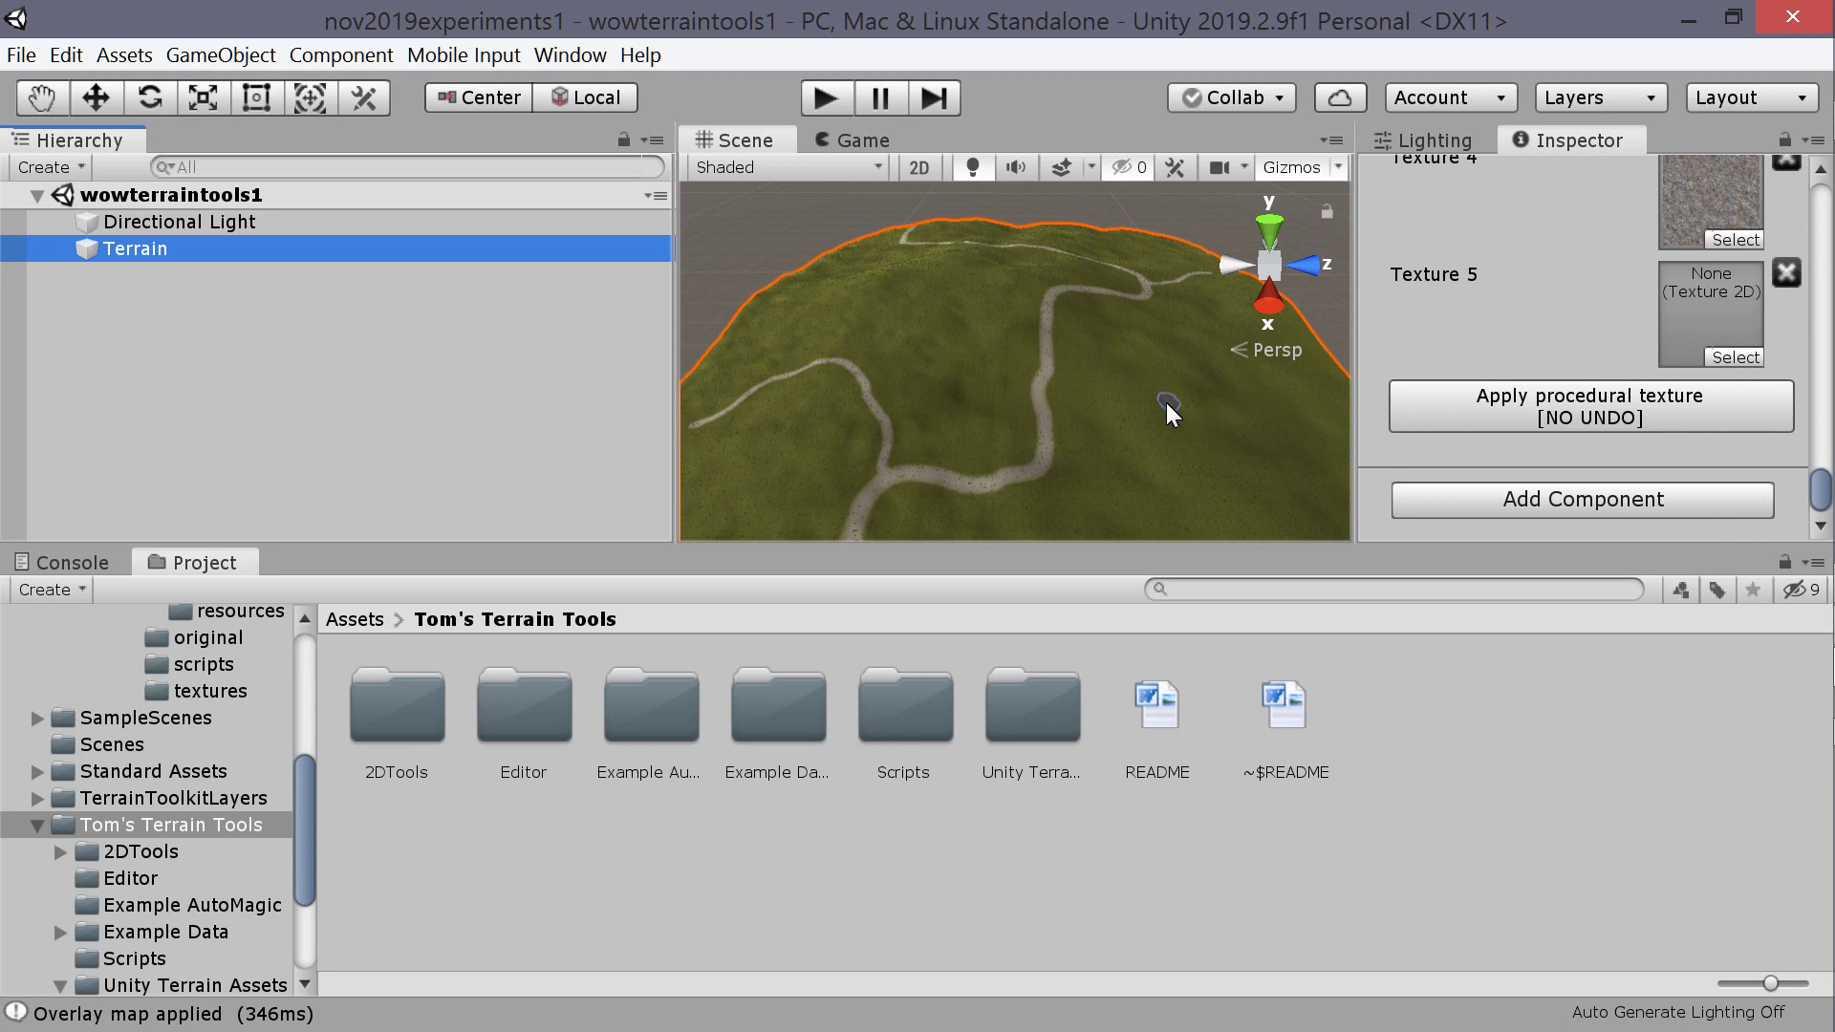
{"action": "left_click", "coordinate": [1037, 382]}
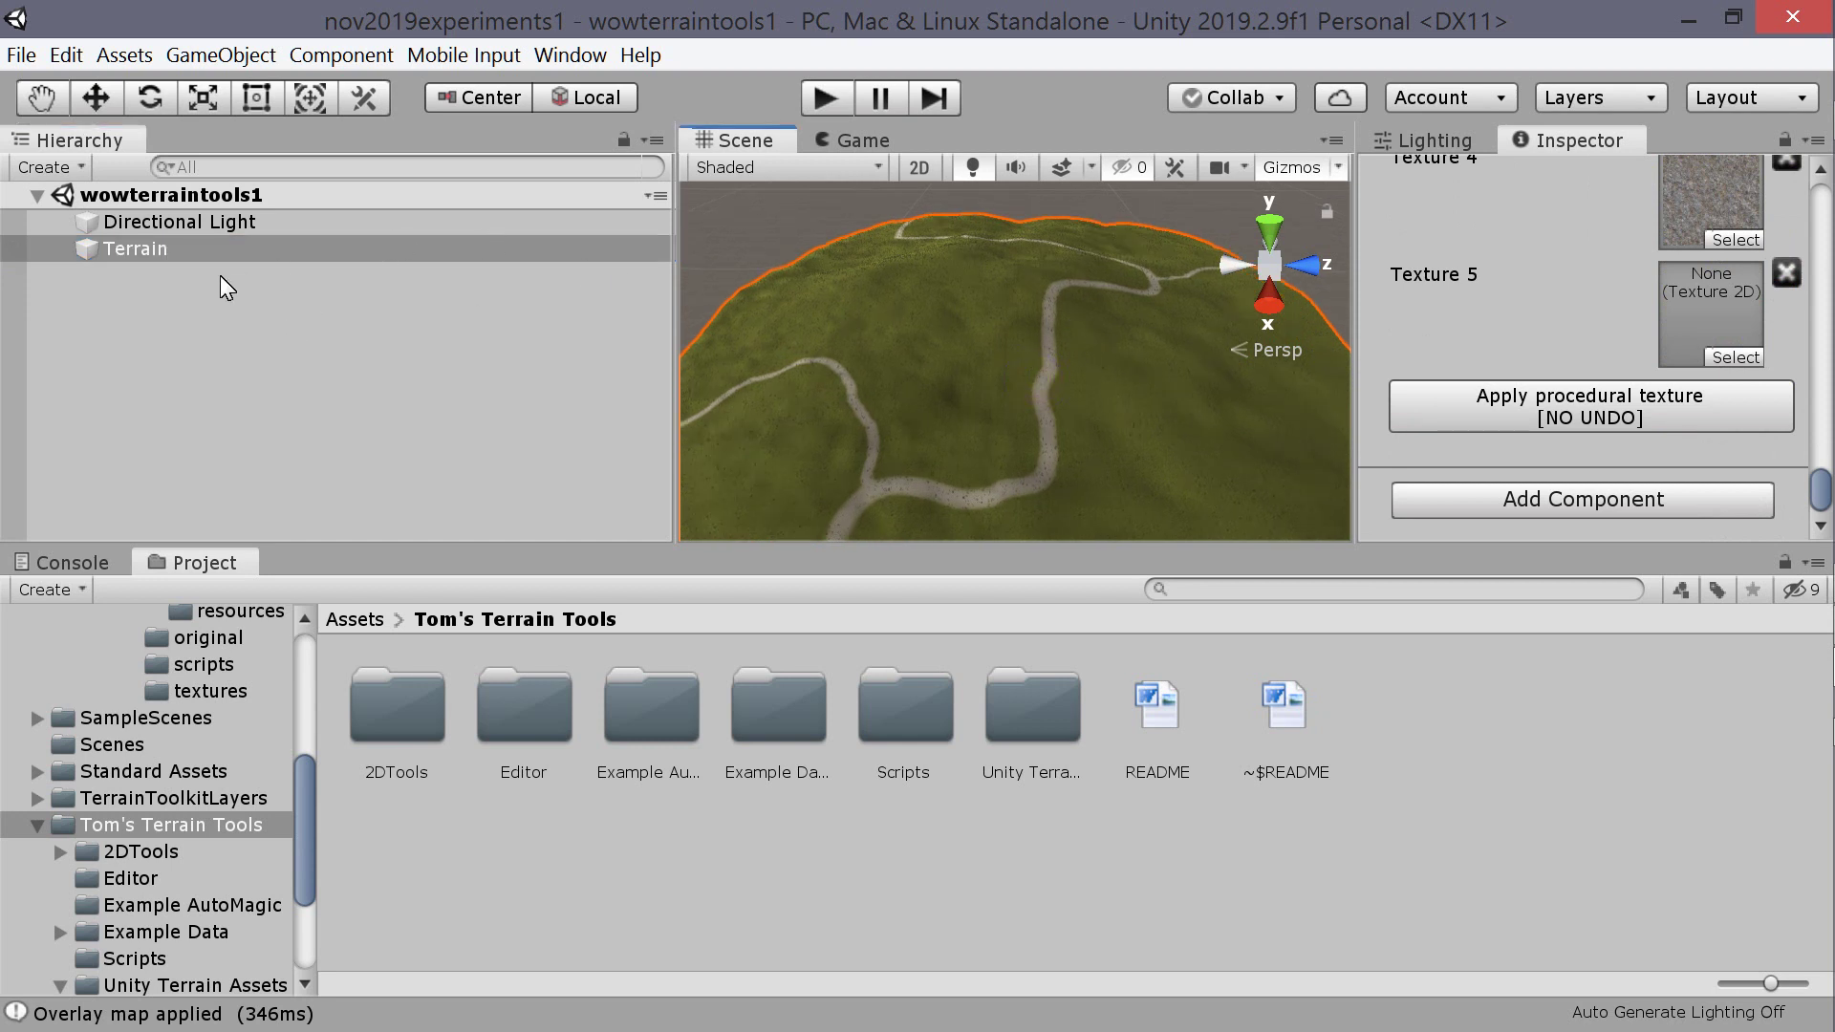
- Create a new untitled scene and add a 3D Object > Terrain to it
{"action": "left_click", "coordinate": [21, 54]}
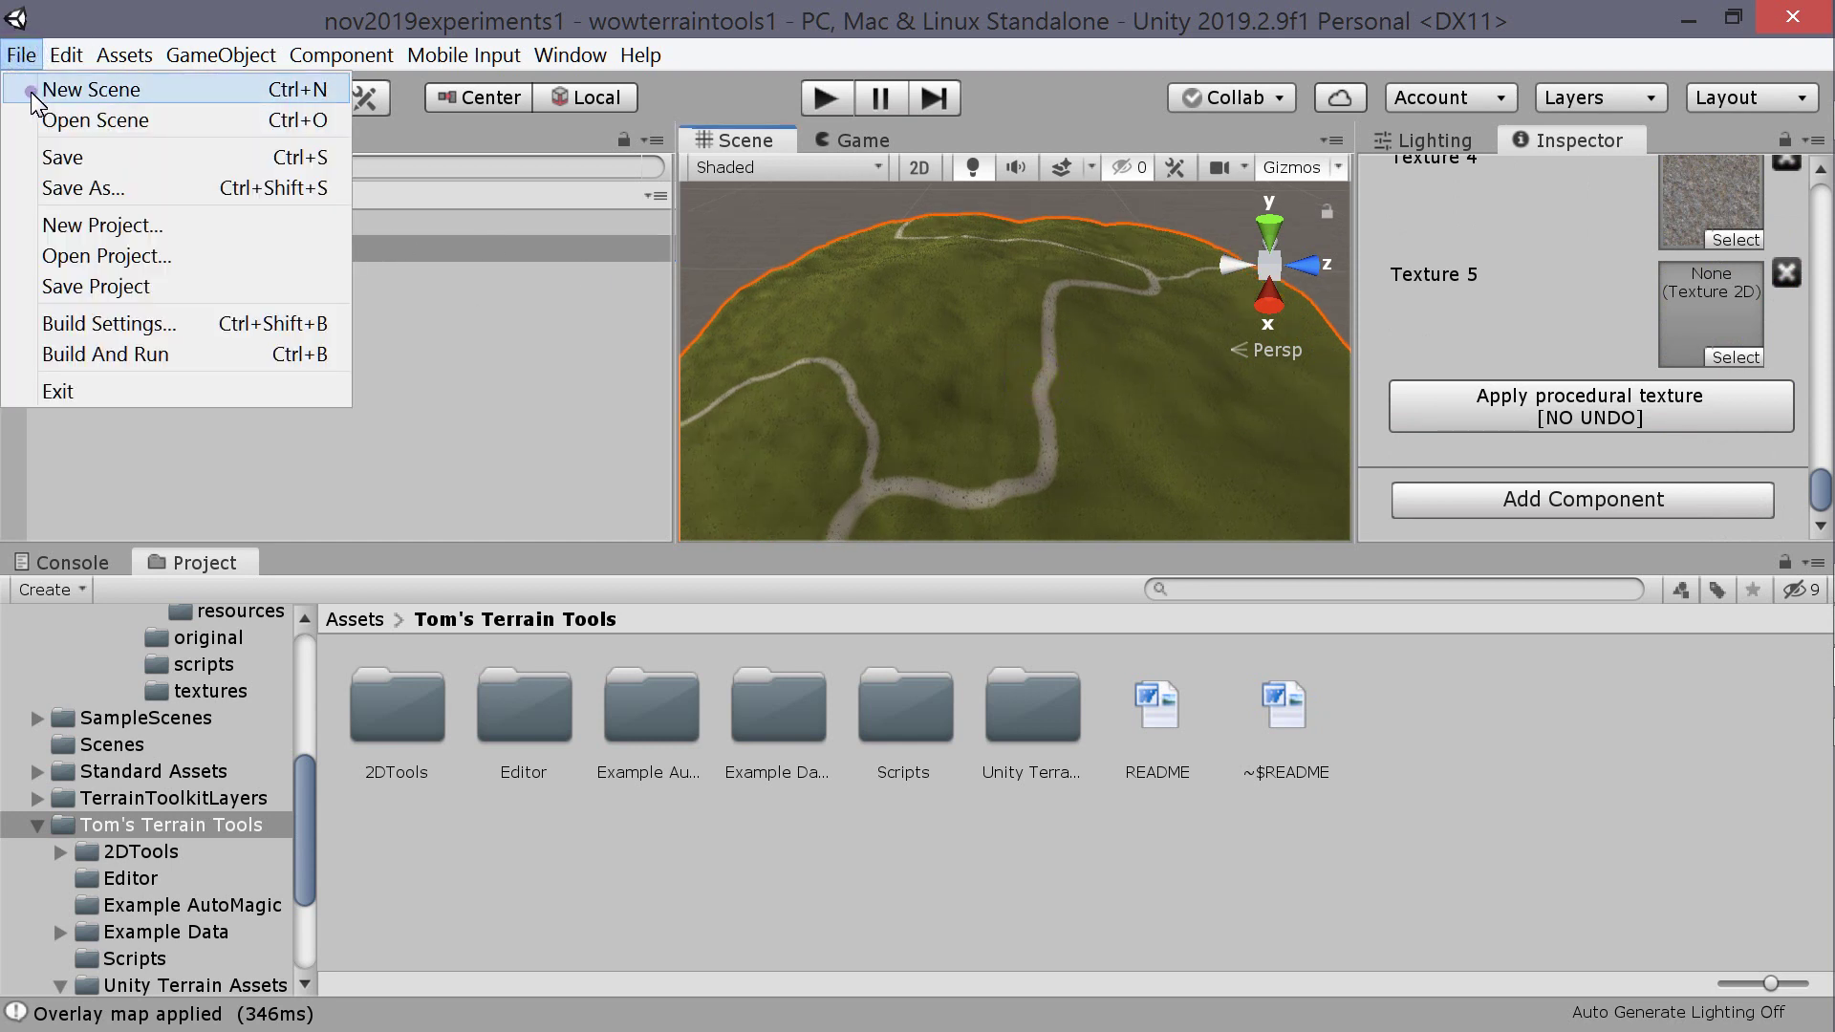
{"action": "left_click", "coordinate": [32, 92]}
{"action": "right_click", "coordinate": [188, 318]}
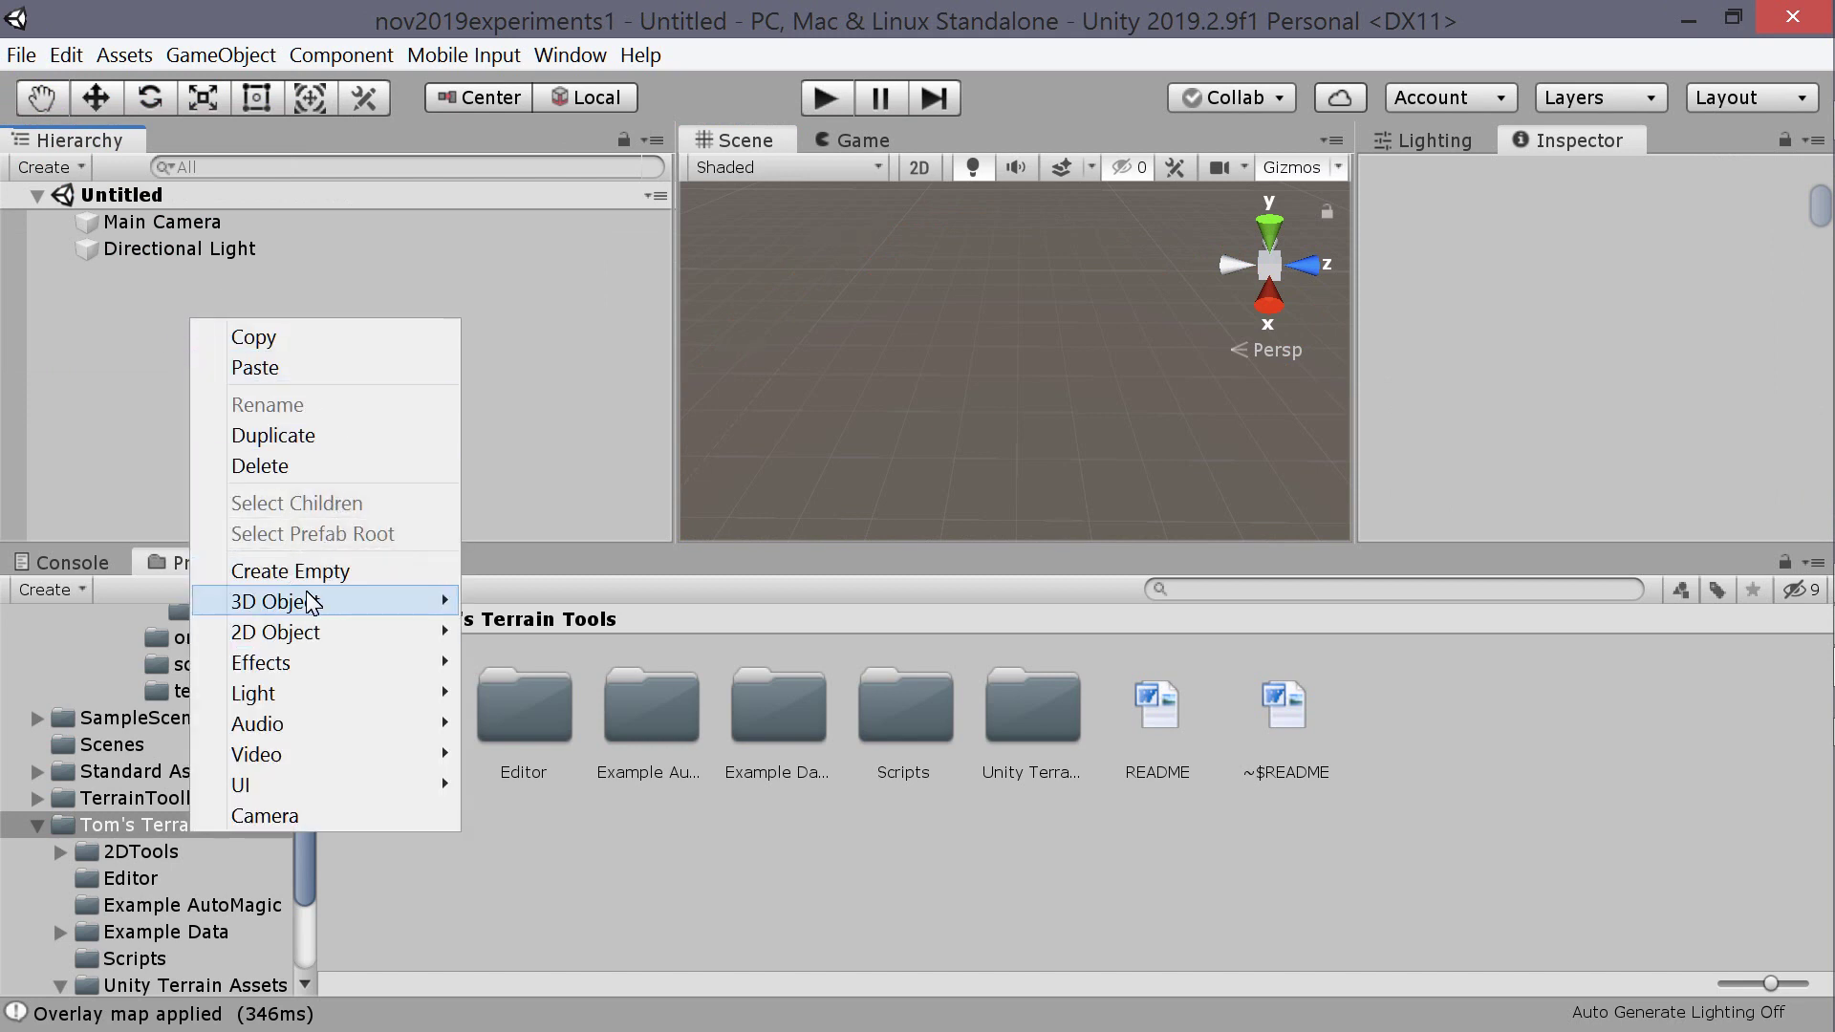
{"action": "mouse_move", "coordinate": [312, 602]}
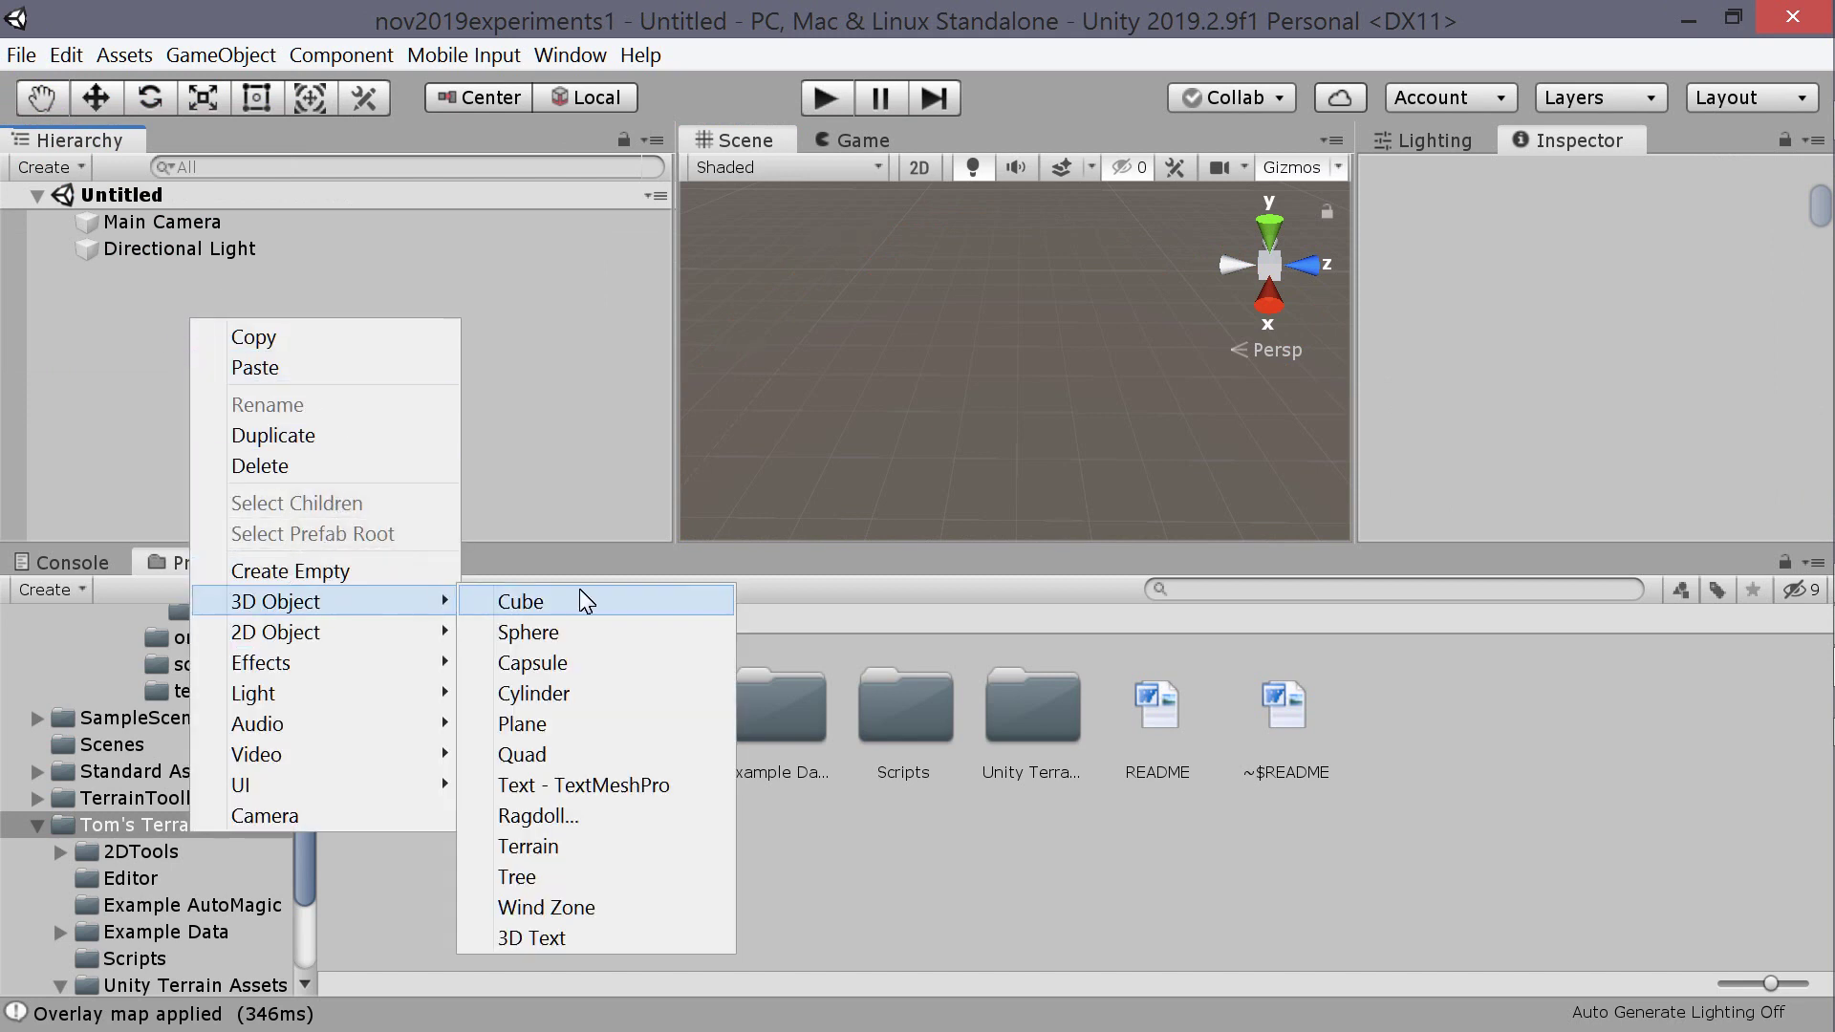
{"action": "left_click", "coordinate": [619, 846]}
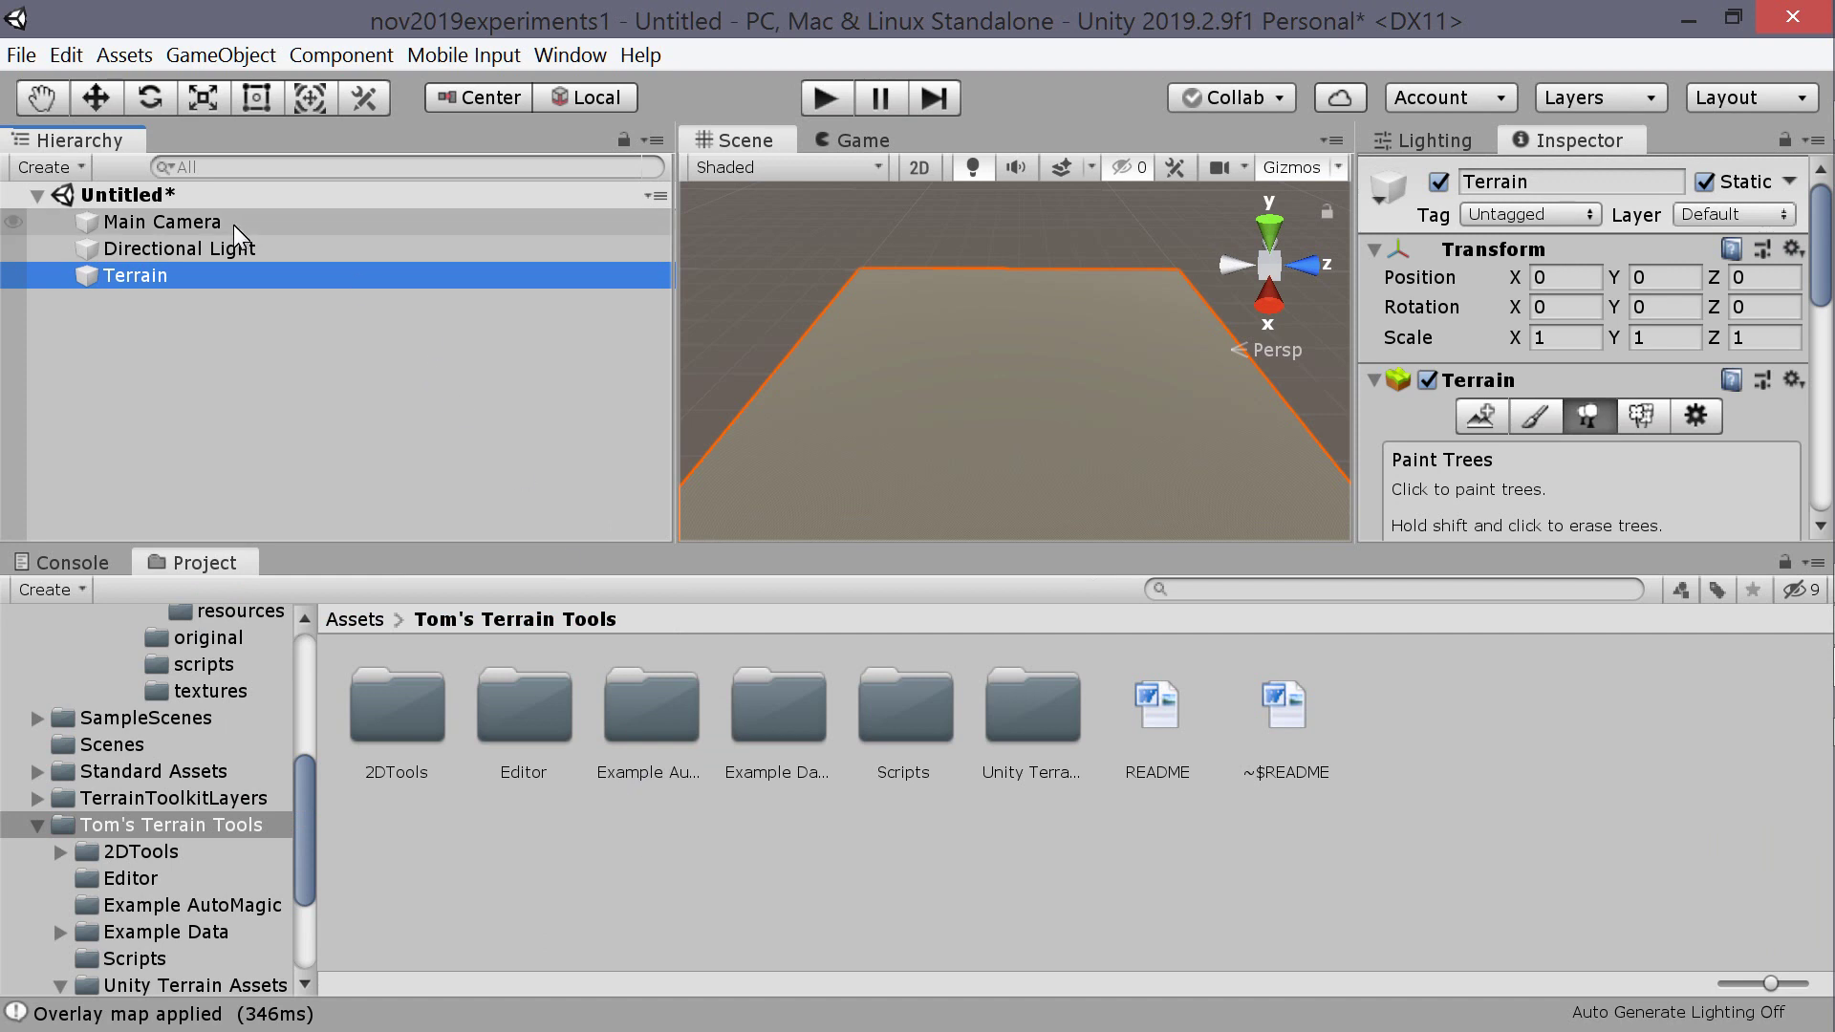
- Add the Terrain Toolkit component to the new terrain via Add Component search
{"action": "scroll", "coordinate": [1529, 437], "scroll_direction": "down", "scroll_amount": 10}
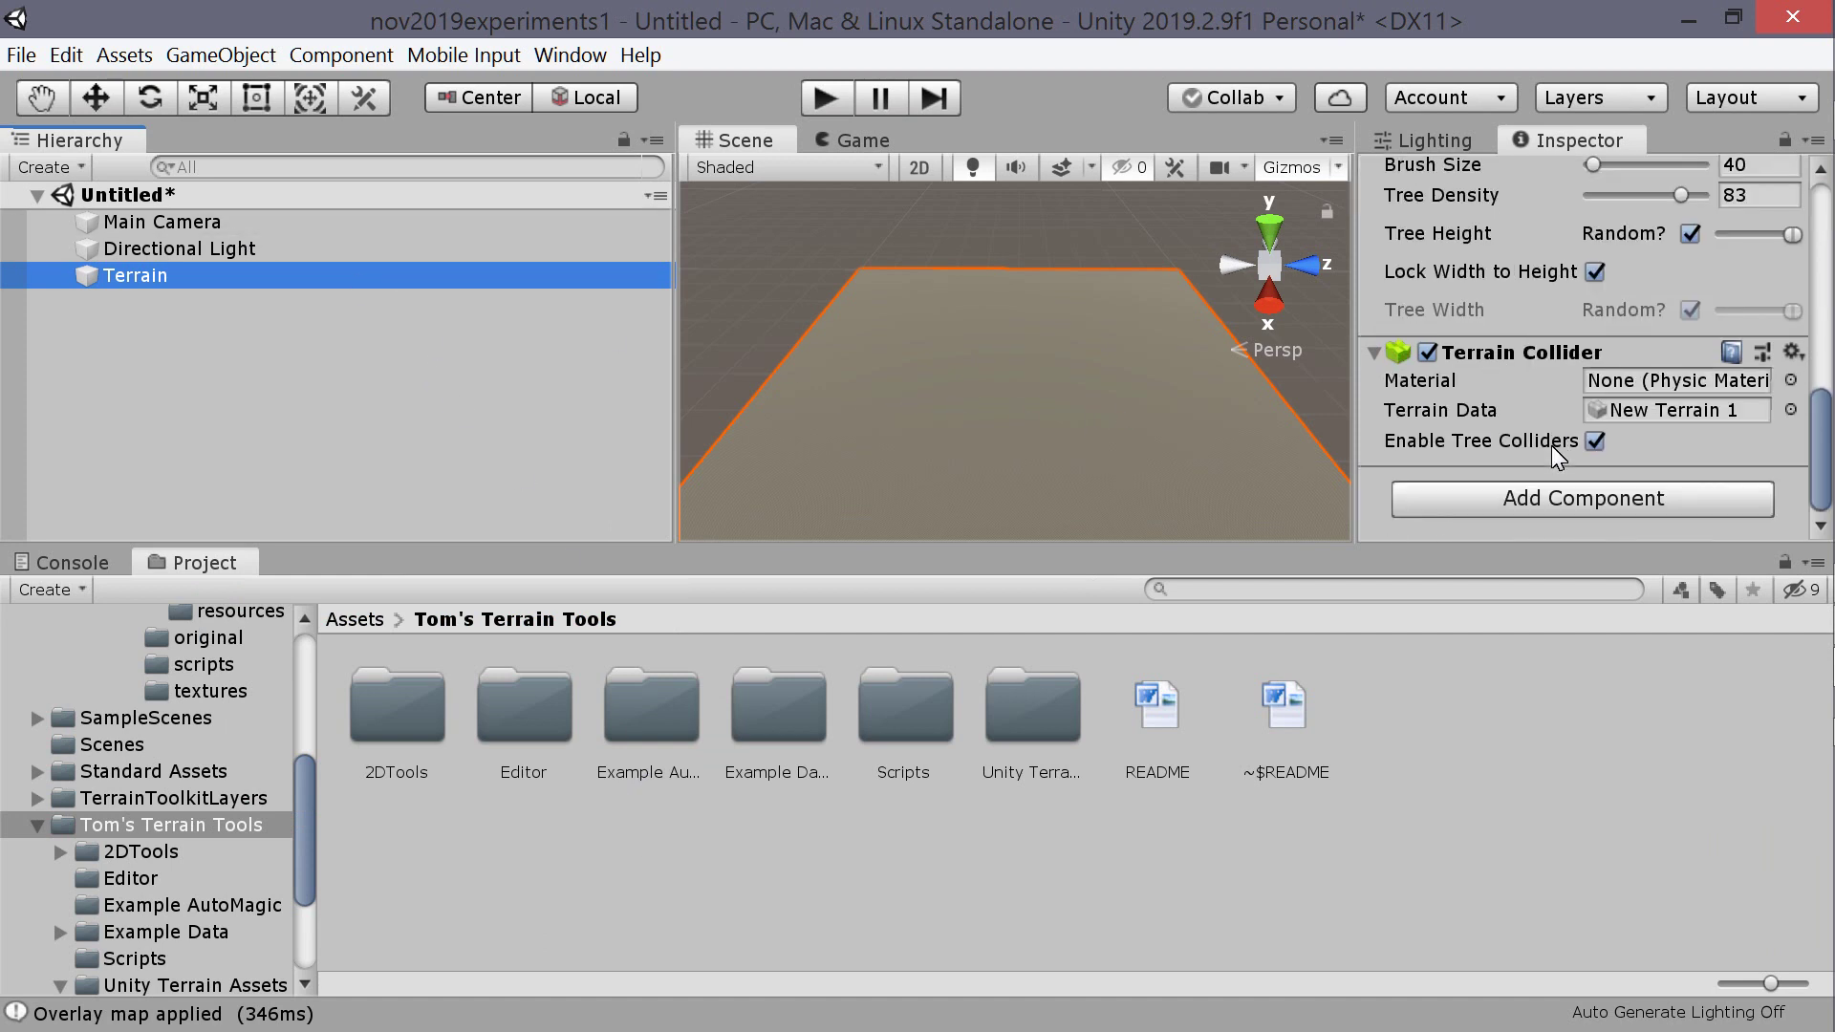
{"action": "left_click", "coordinate": [1532, 503]}
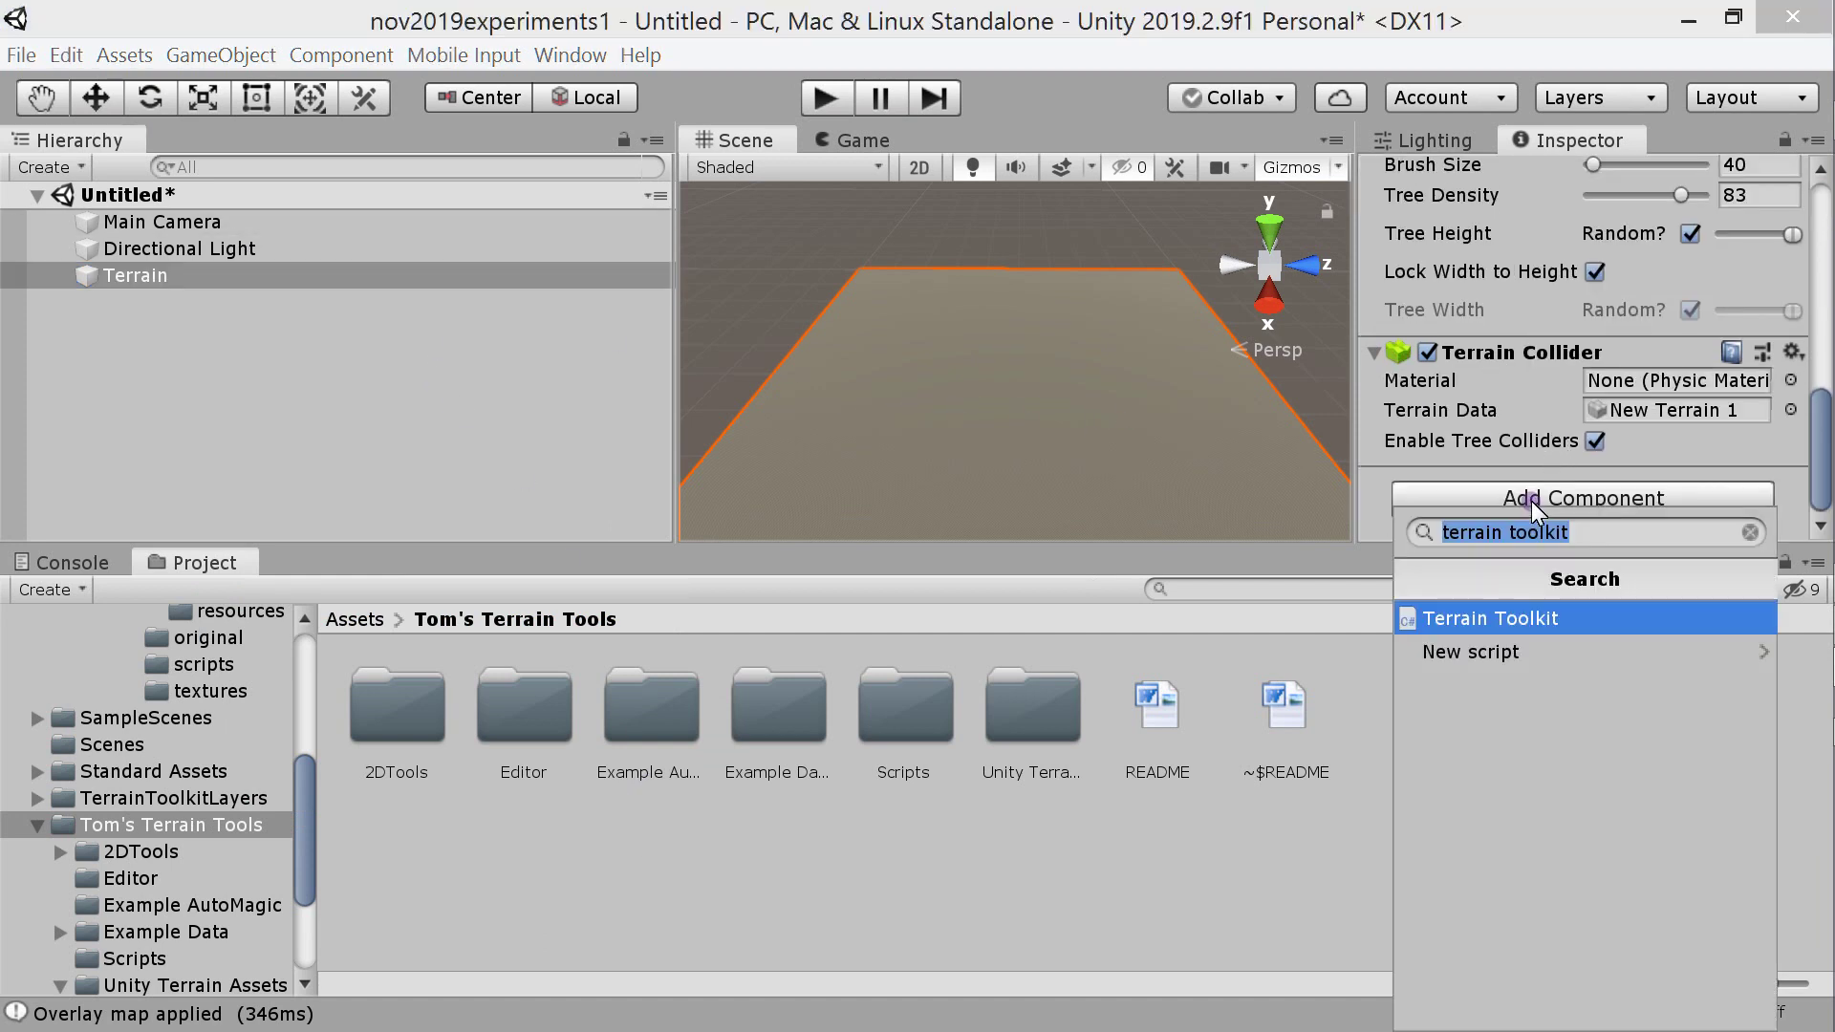
{"action": "left_click", "coordinate": [1553, 632]}
- Generate the PAMPA preset from Terrain models and orbit down to view the eroded hills
{"action": "scroll", "coordinate": [1717, 440], "scroll_direction": "up", "scroll_amount": 5}
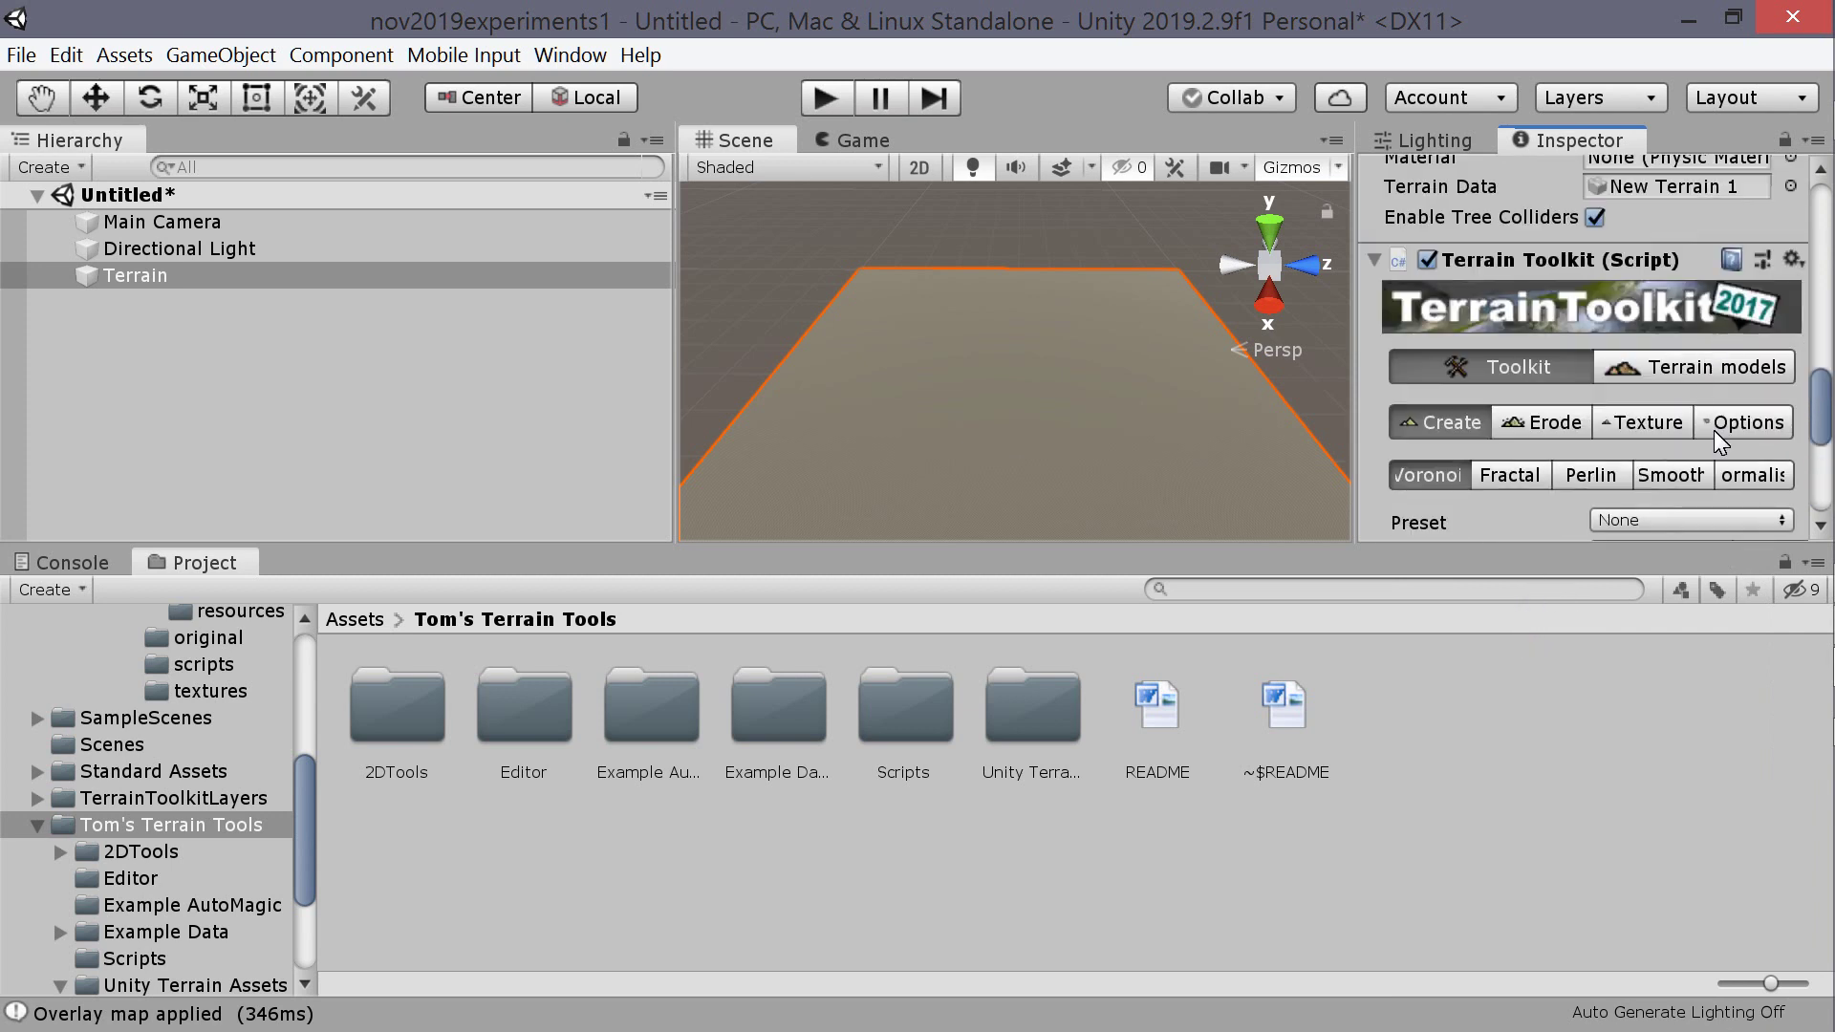
{"action": "left_click", "coordinate": [1689, 367]}
{"action": "scroll", "coordinate": [1625, 449], "scroll_direction": "down", "scroll_amount": 10}
{"action": "left_click", "coordinate": [1533, 277]}
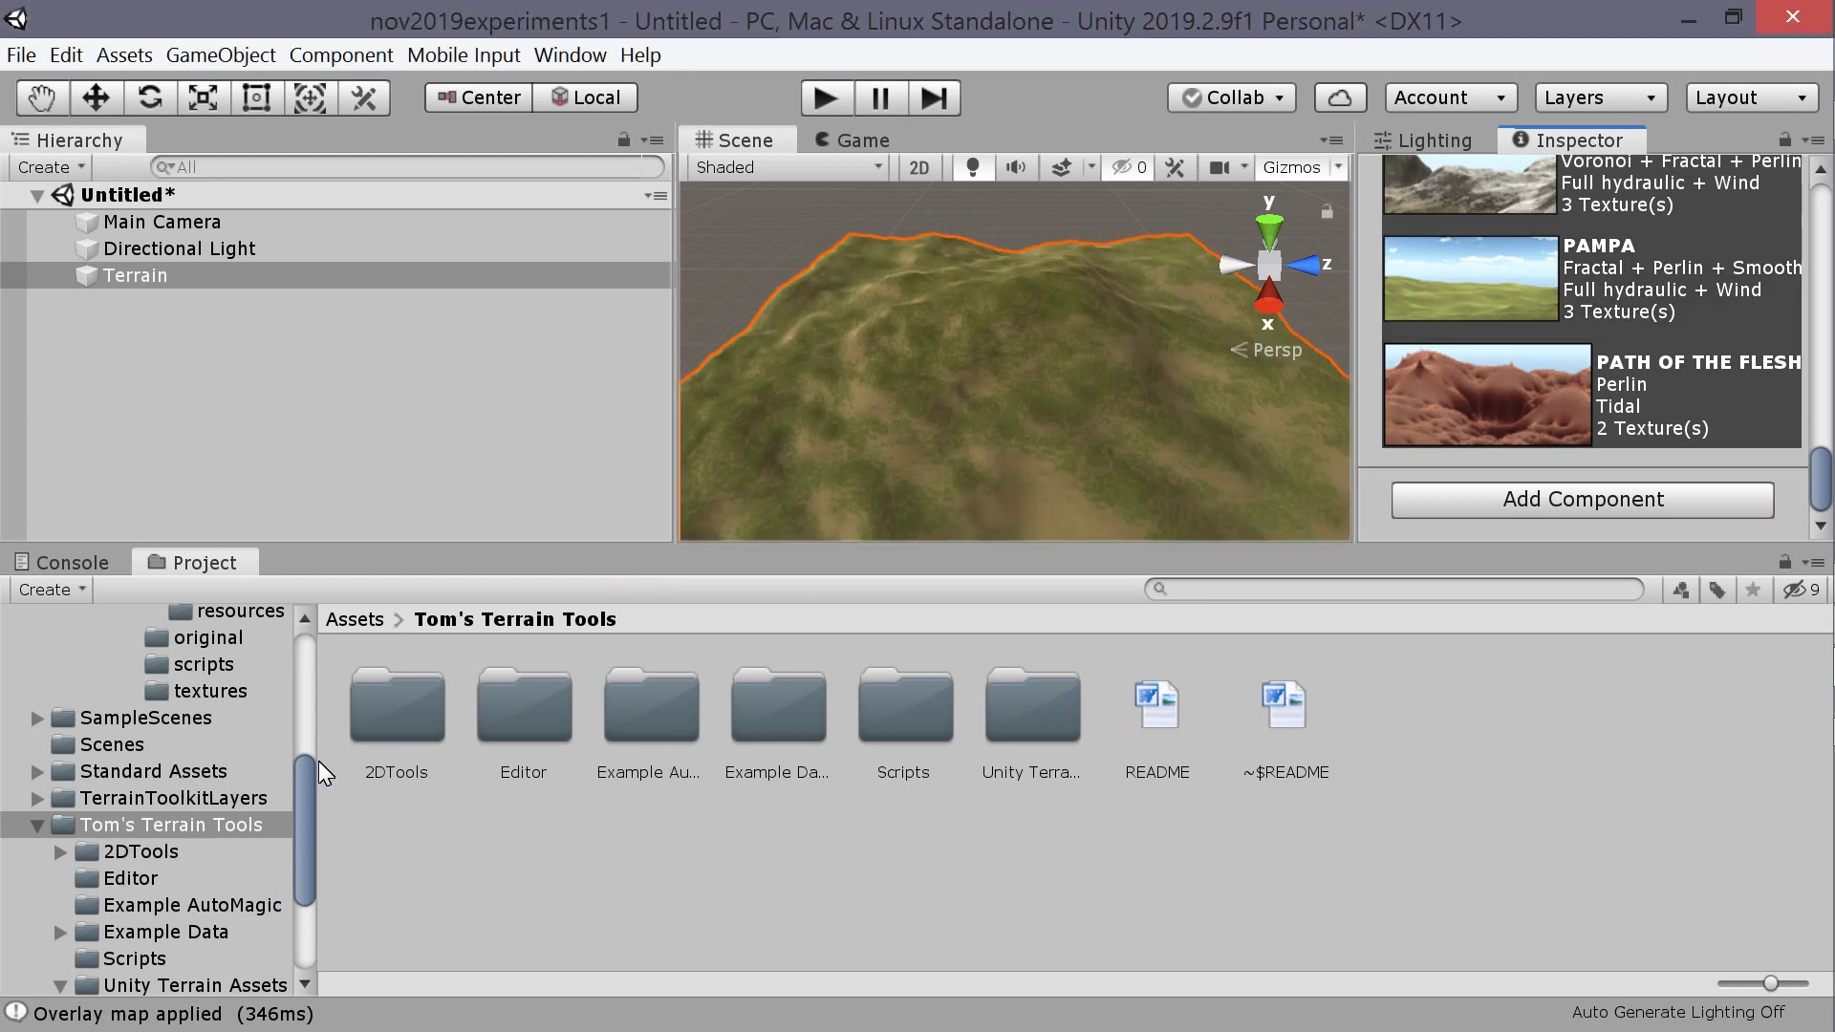
{"action": "scroll", "coordinate": [976, 393], "scroll_direction": "down", "scroll_amount": 5}
{"action": "scroll", "coordinate": [1099, 373], "scroll_direction": "up", "scroll_amount": 3}
{"action": "left_click_drag", "start_coordinate": [1093, 365], "coordinate": [1096, 404], "text": "alt"}
{"action": "scroll", "coordinate": [1025, 388], "scroll_direction": "down", "scroll_amount": 3}
{"action": "scroll", "coordinate": [1665, 341], "scroll_direction": "up", "scroll_amount": 6}
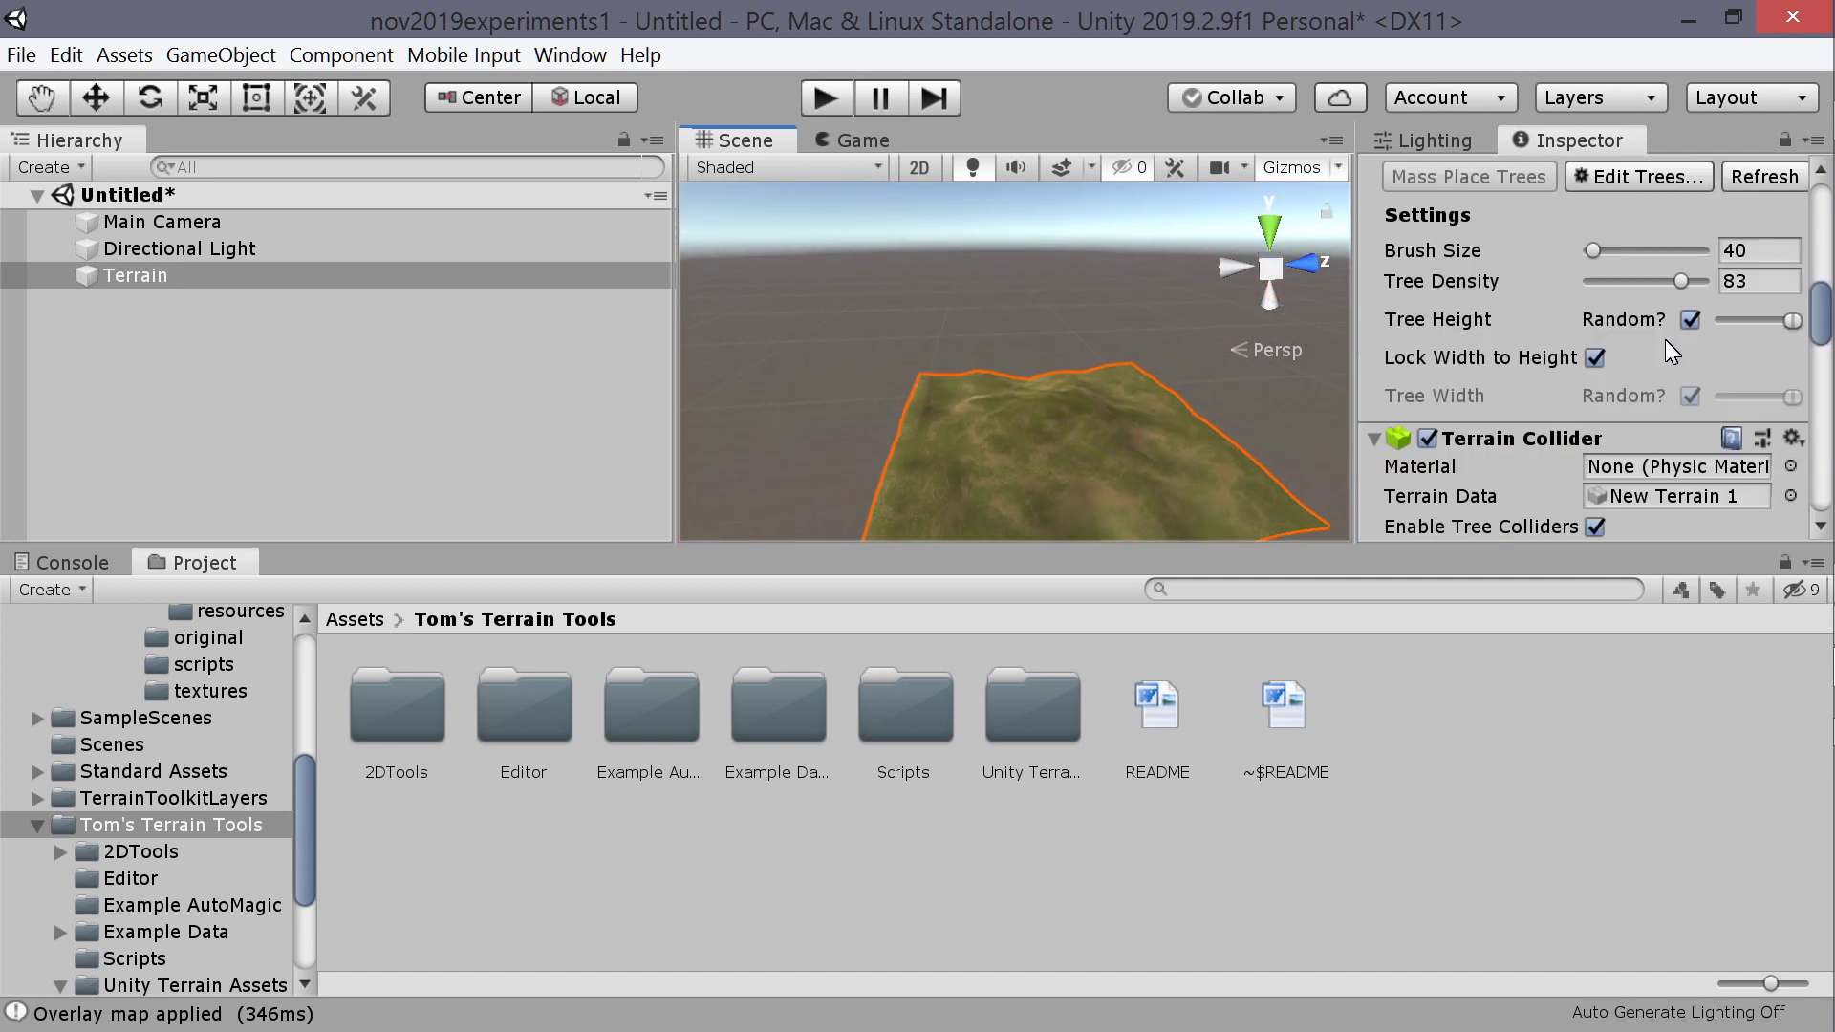
{"action": "scroll", "coordinate": [1664, 340], "scroll_direction": "down", "scroll_amount": 3}
- Add a third and fourth texture slot in the toolkit's texturing settings
{"action": "left_click", "coordinate": [1567, 376]}
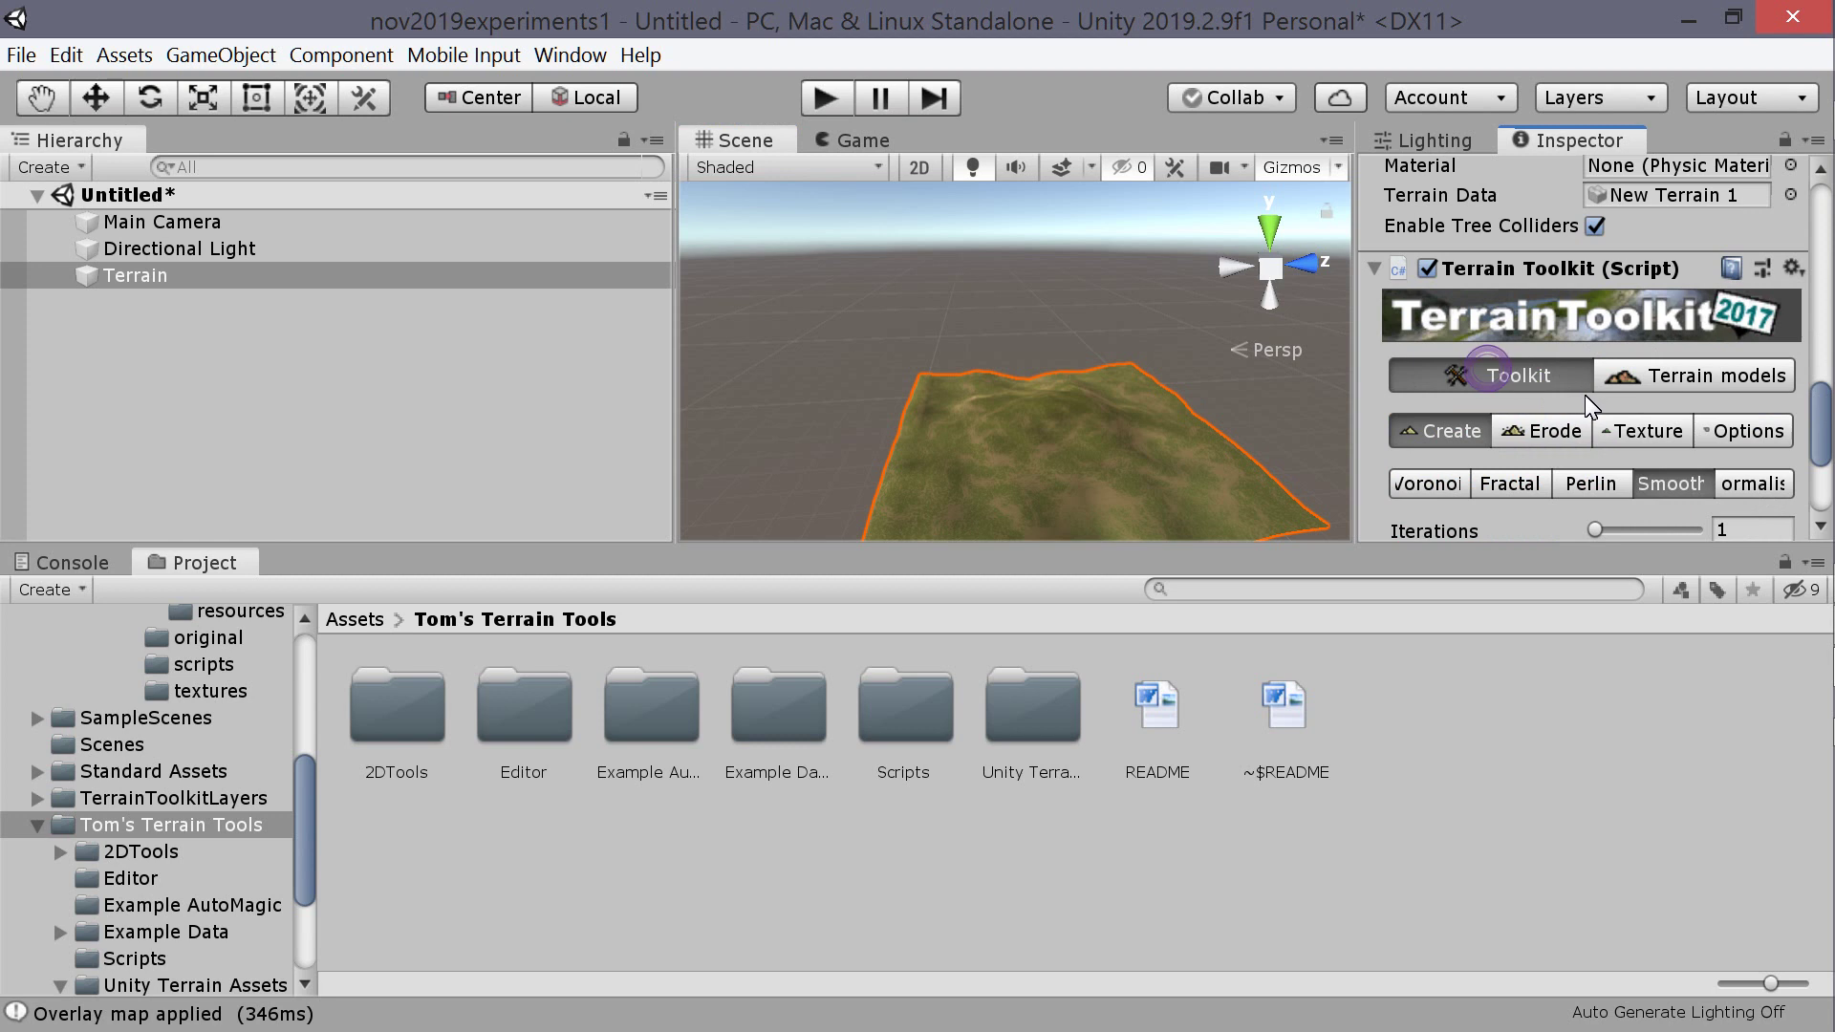
{"action": "scroll", "coordinate": [1588, 400], "scroll_direction": "down", "scroll_amount": 2}
{"action": "left_click", "coordinate": [1642, 250]}
{"action": "scroll", "coordinate": [1614, 382], "scroll_direction": "down", "scroll_amount": 5}
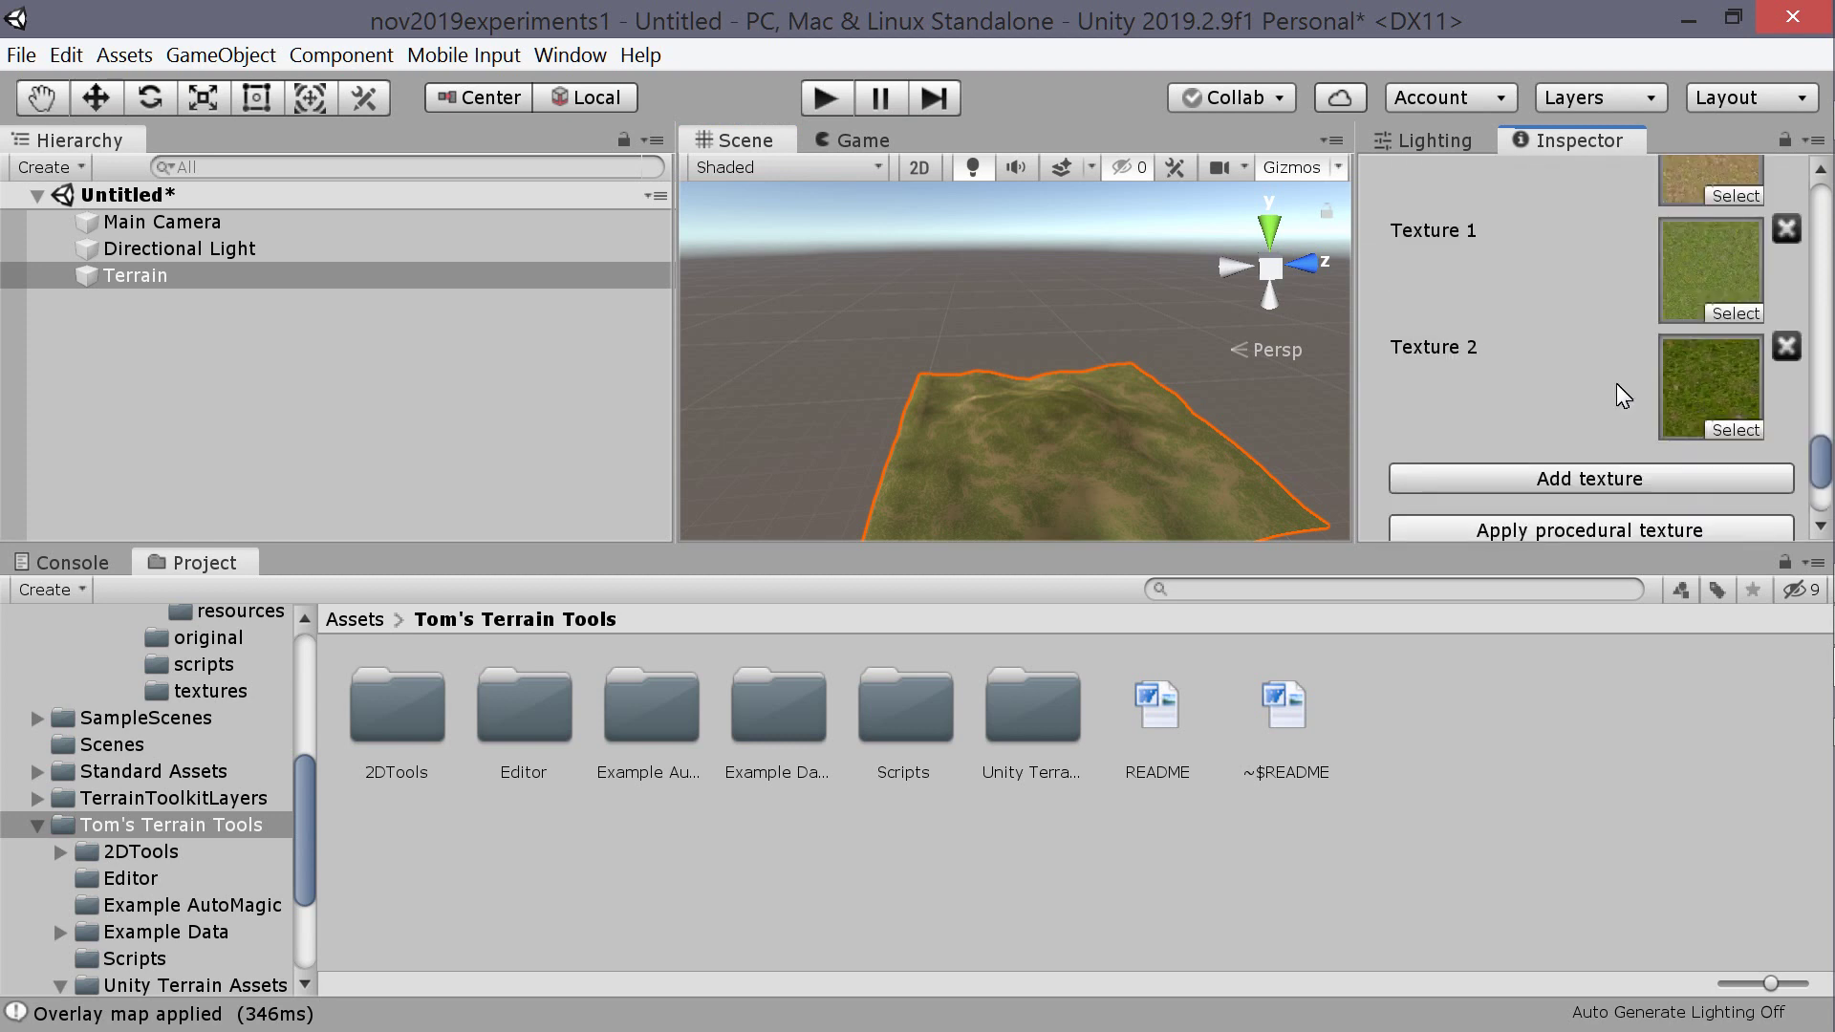
{"action": "scroll", "coordinate": [1614, 388], "scroll_direction": "up", "scroll_amount": 2}
{"action": "scroll", "coordinate": [1617, 388], "scroll_direction": "down", "scroll_amount": 2}
{"action": "left_click", "coordinate": [1563, 480]}
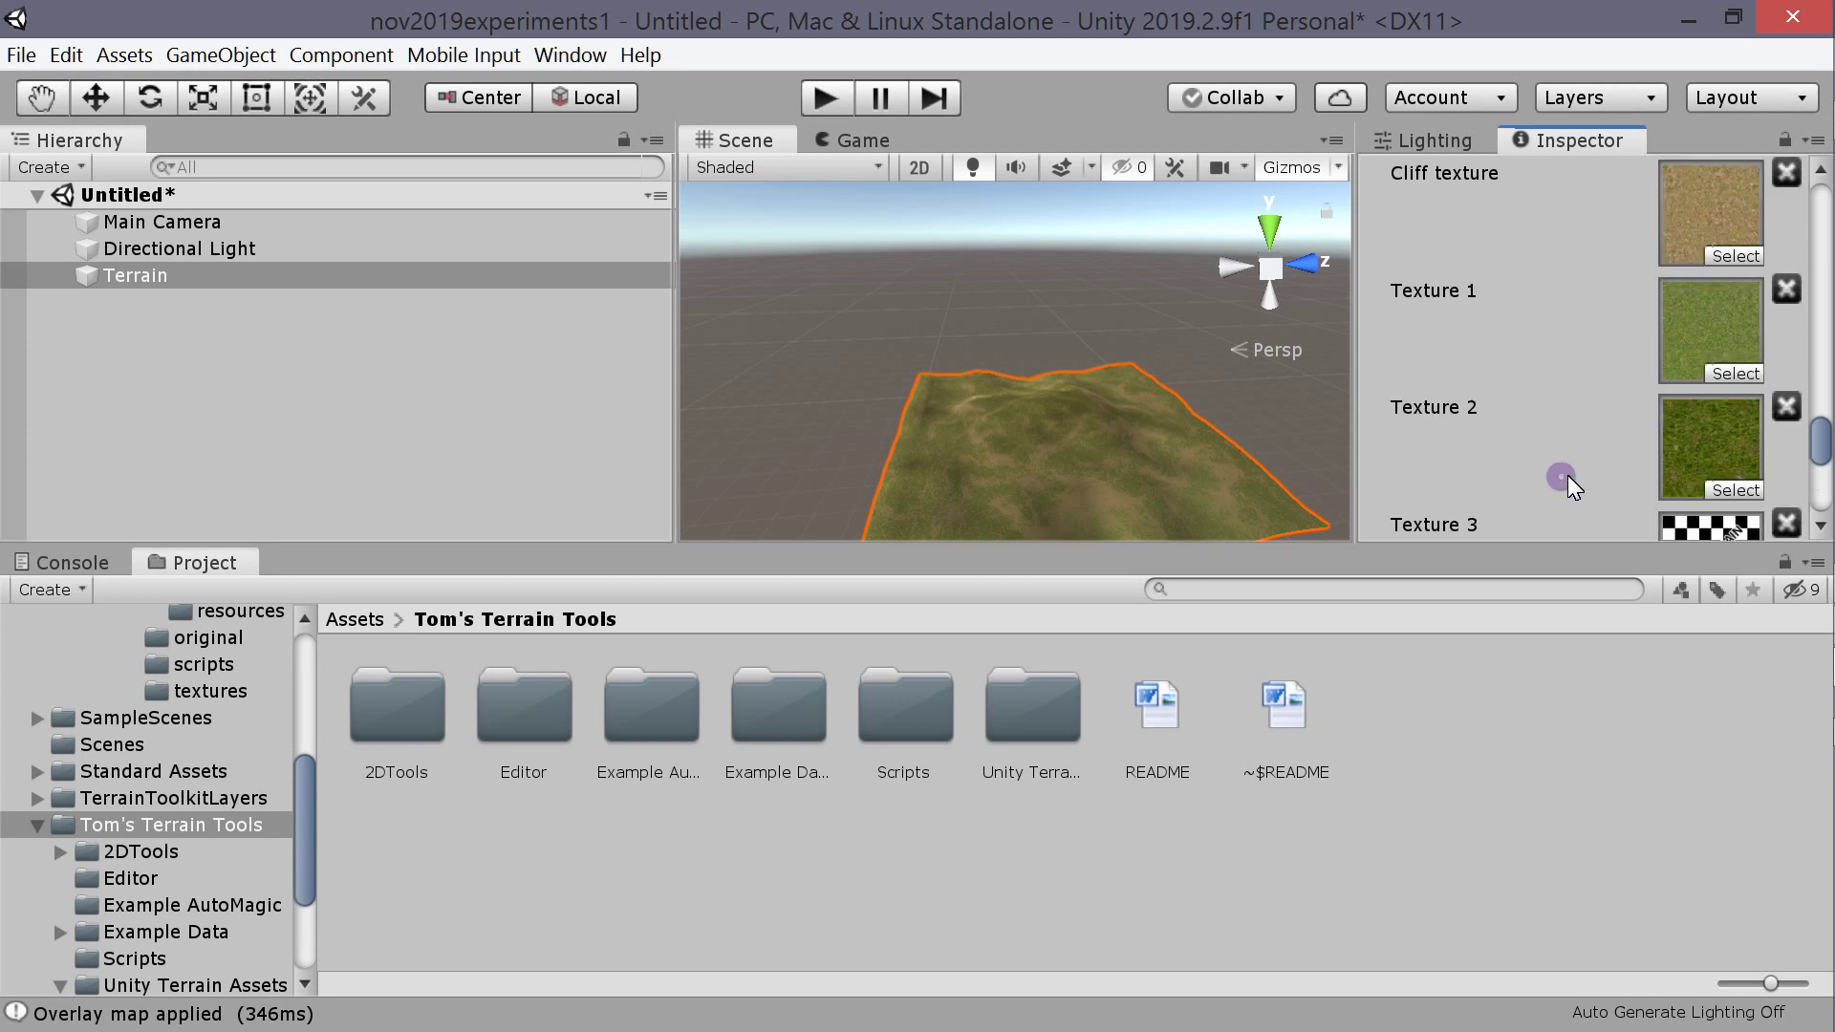
{"action": "scroll", "coordinate": [1595, 432], "scroll_direction": "down", "scroll_amount": 4}
{"action": "left_click", "coordinate": [1591, 348]}
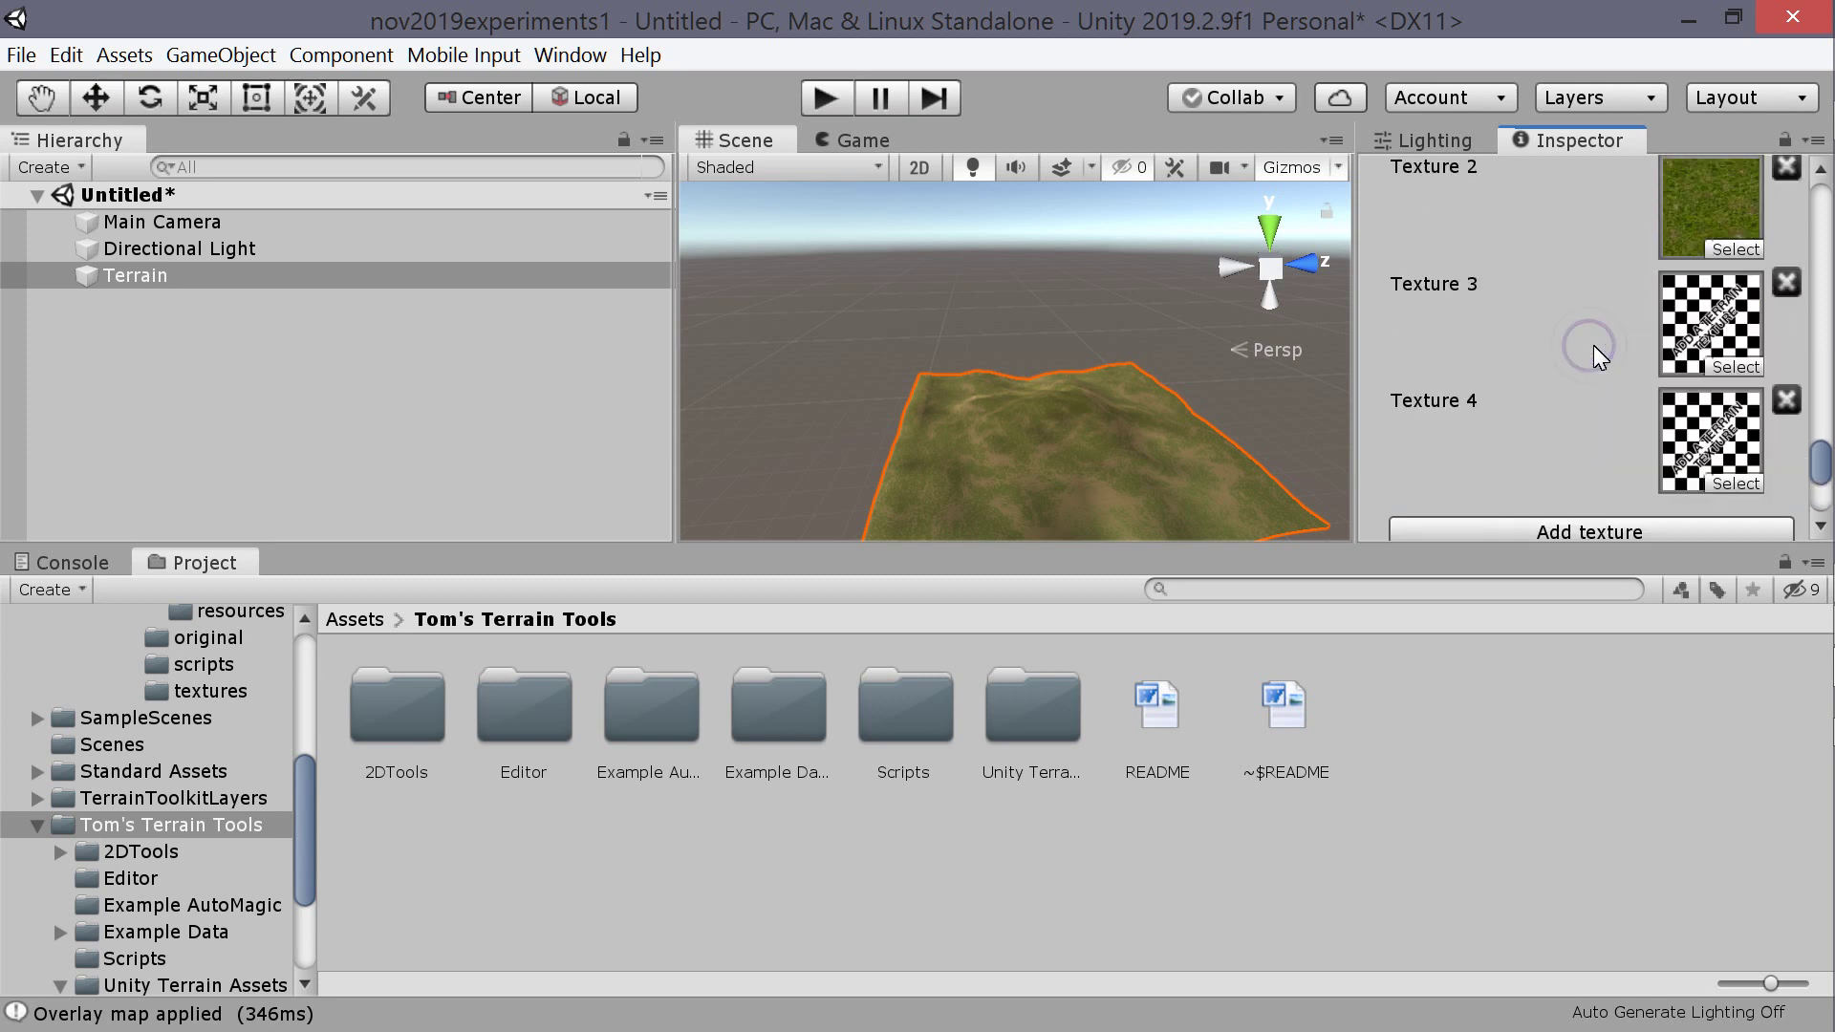
- Assign the Model_03_Cliff rock texture to Texture 4
{"action": "left_click", "coordinate": [1732, 482]}
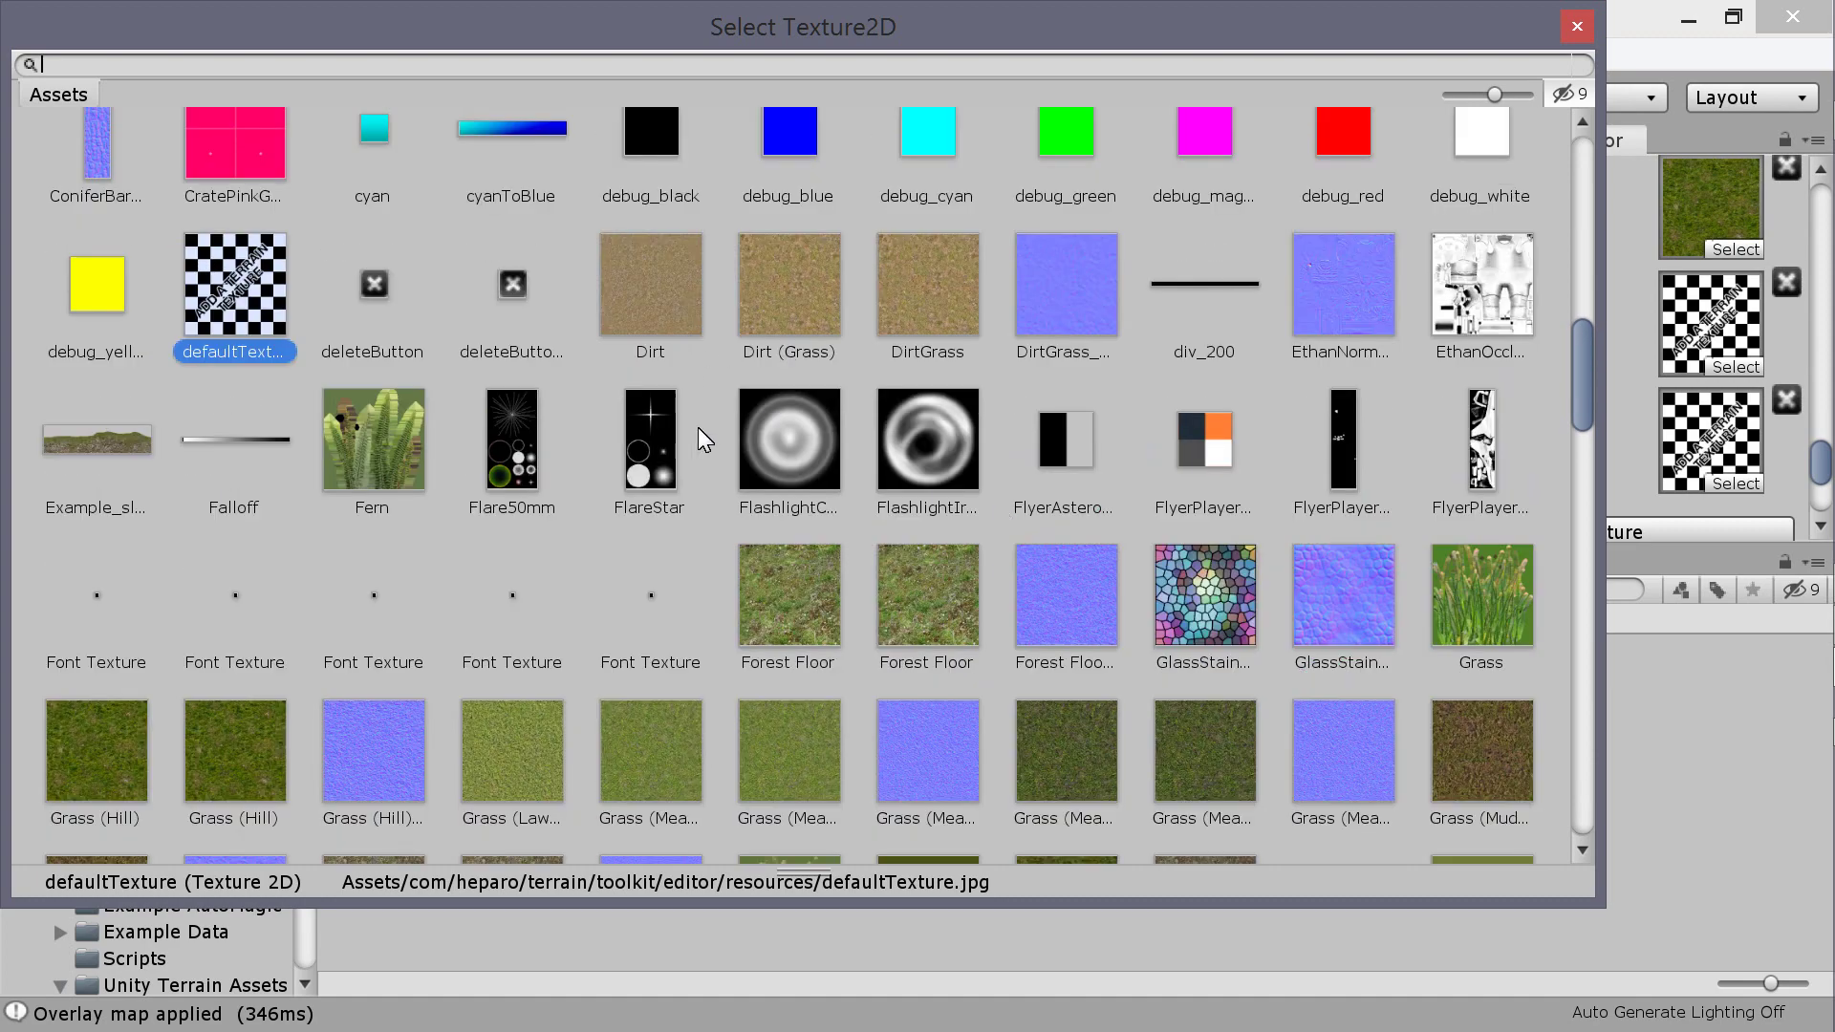
{"action": "scroll", "coordinate": [716, 459], "scroll_direction": "down", "scroll_amount": 3}
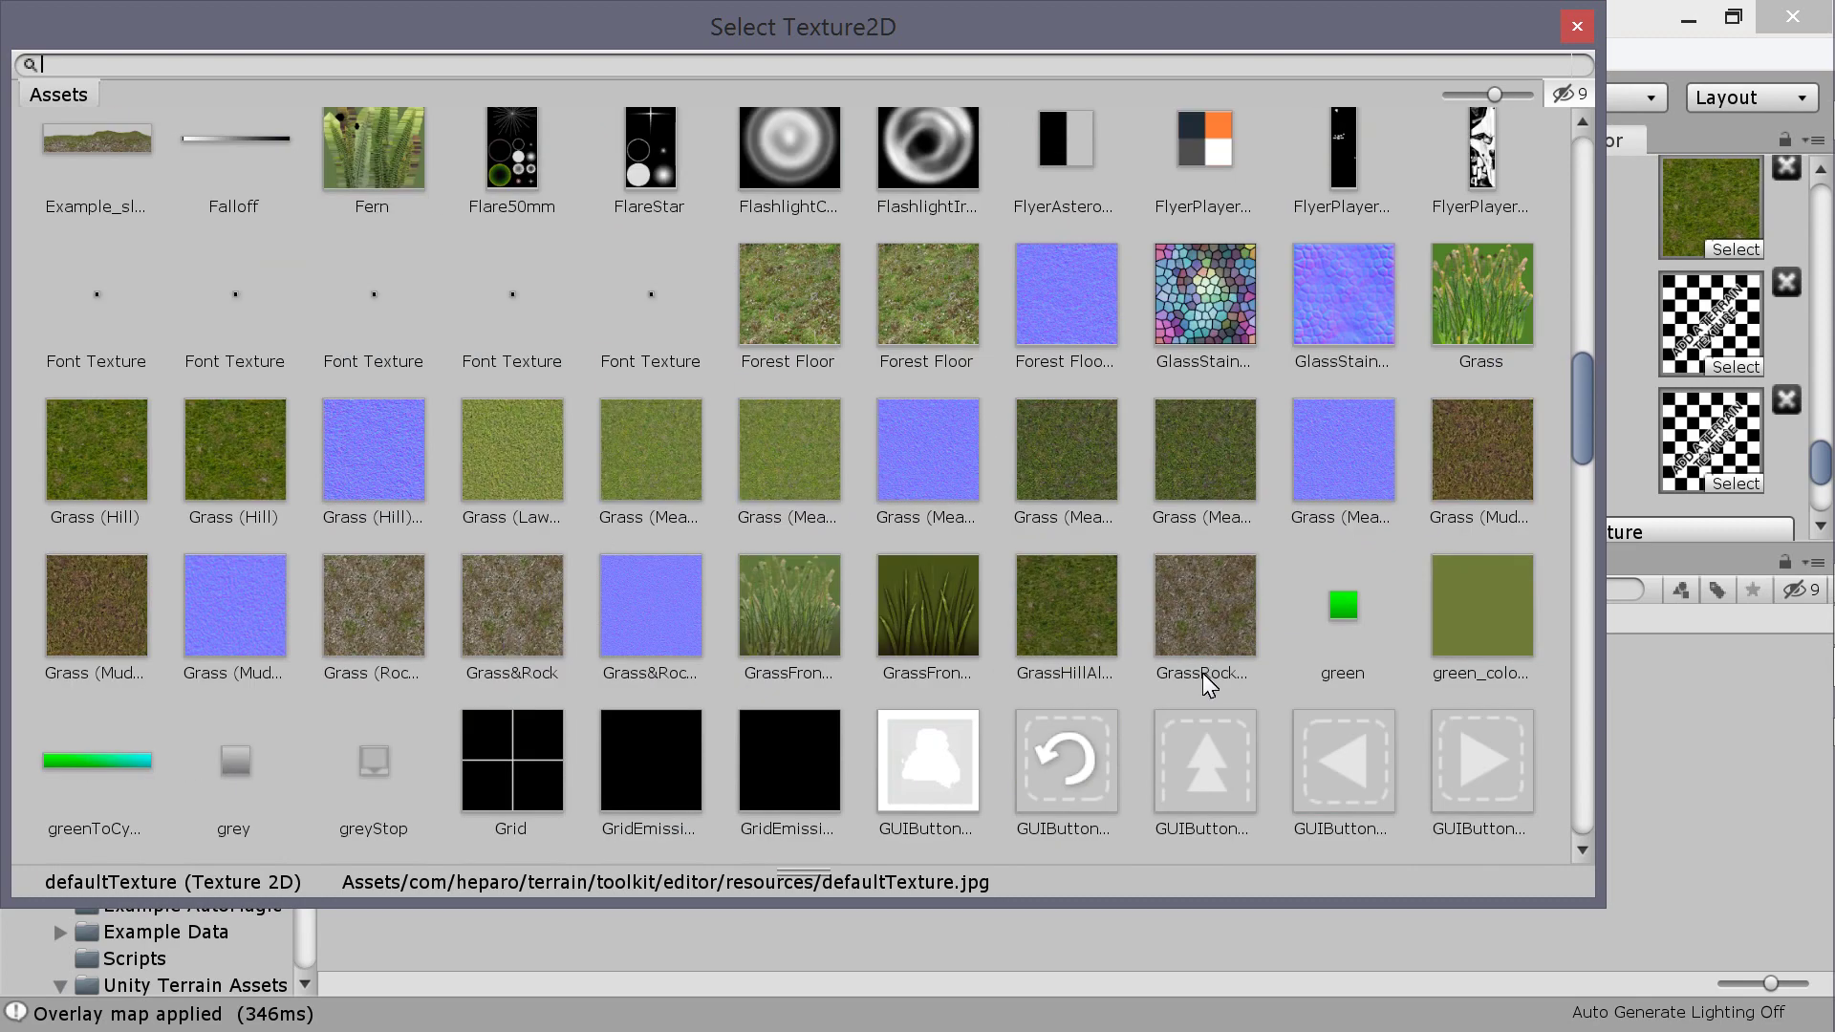
{"action": "scroll", "coordinate": [577, 592], "scroll_direction": "down", "scroll_amount": 7}
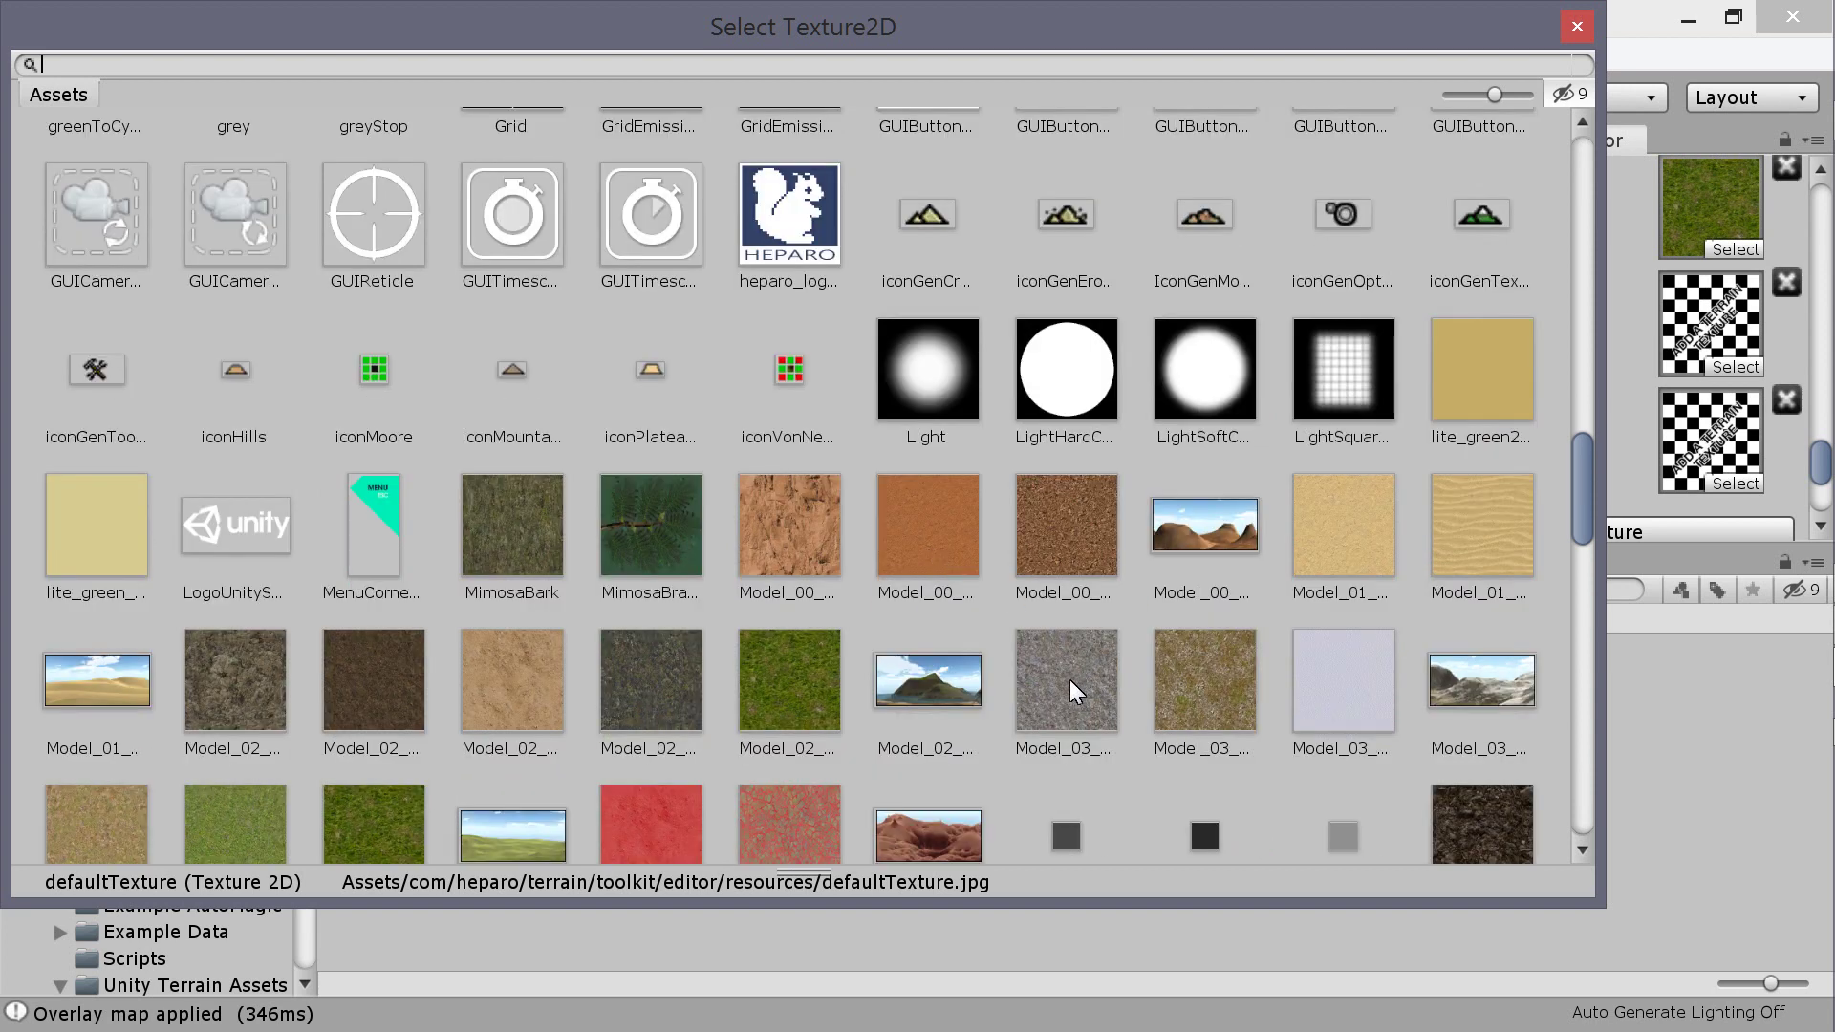
{"action": "left_click", "coordinate": [1074, 686]}
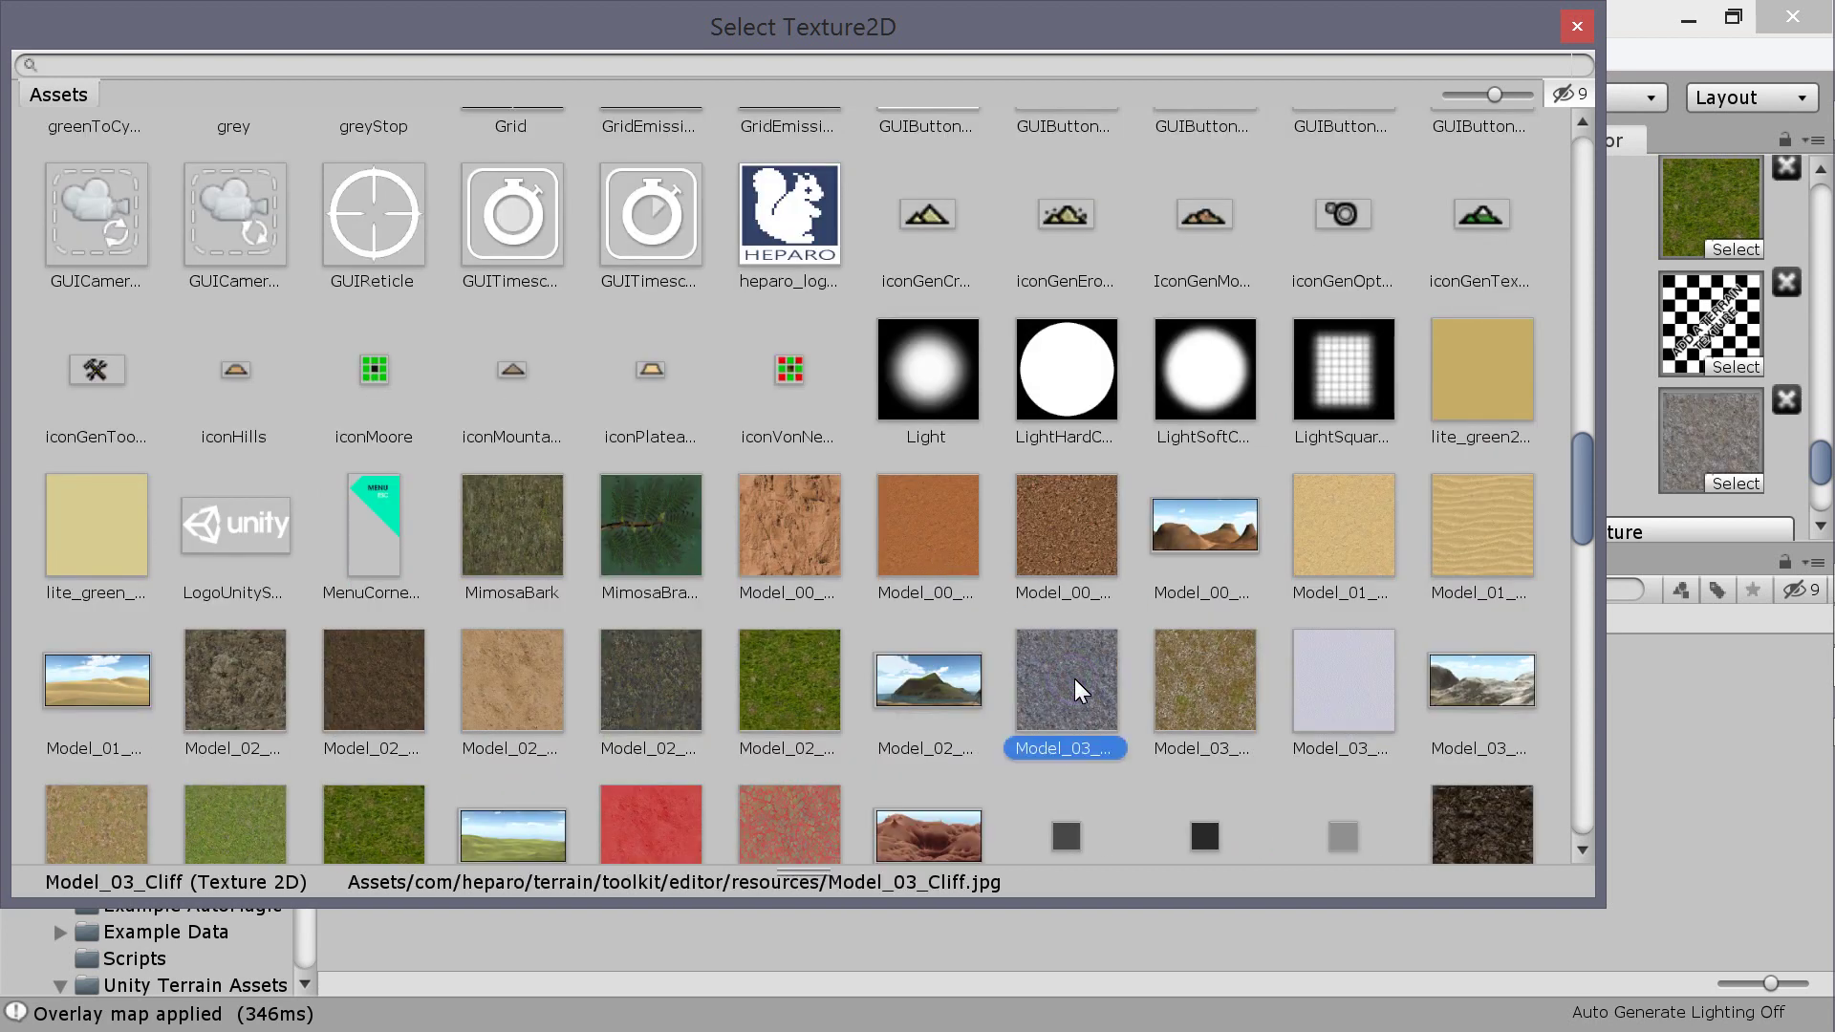
{"action": "double_click", "coordinate": [1074, 679]}
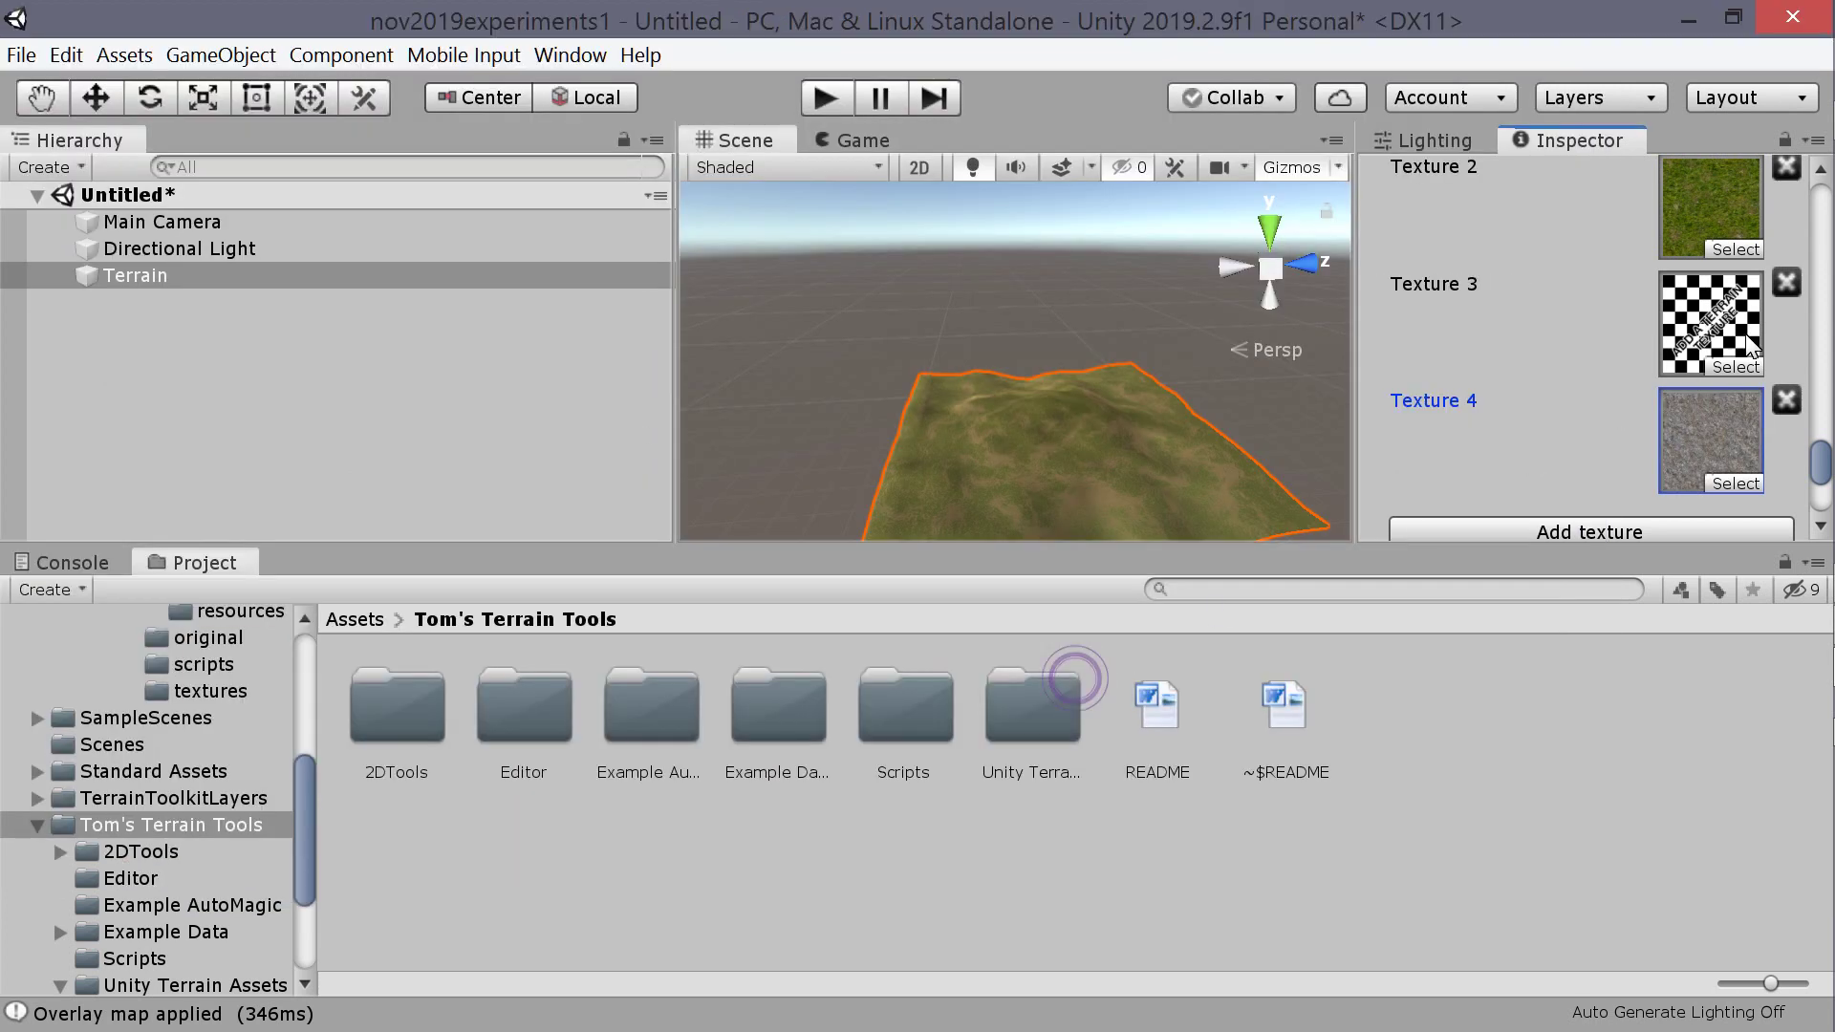
- Replace the Texture 3 placeholder with a green grass texture
{"action": "left_click", "coordinate": [1690, 218]}
{"action": "scroll", "coordinate": [1640, 459], "scroll_direction": "down", "scroll_amount": 2}
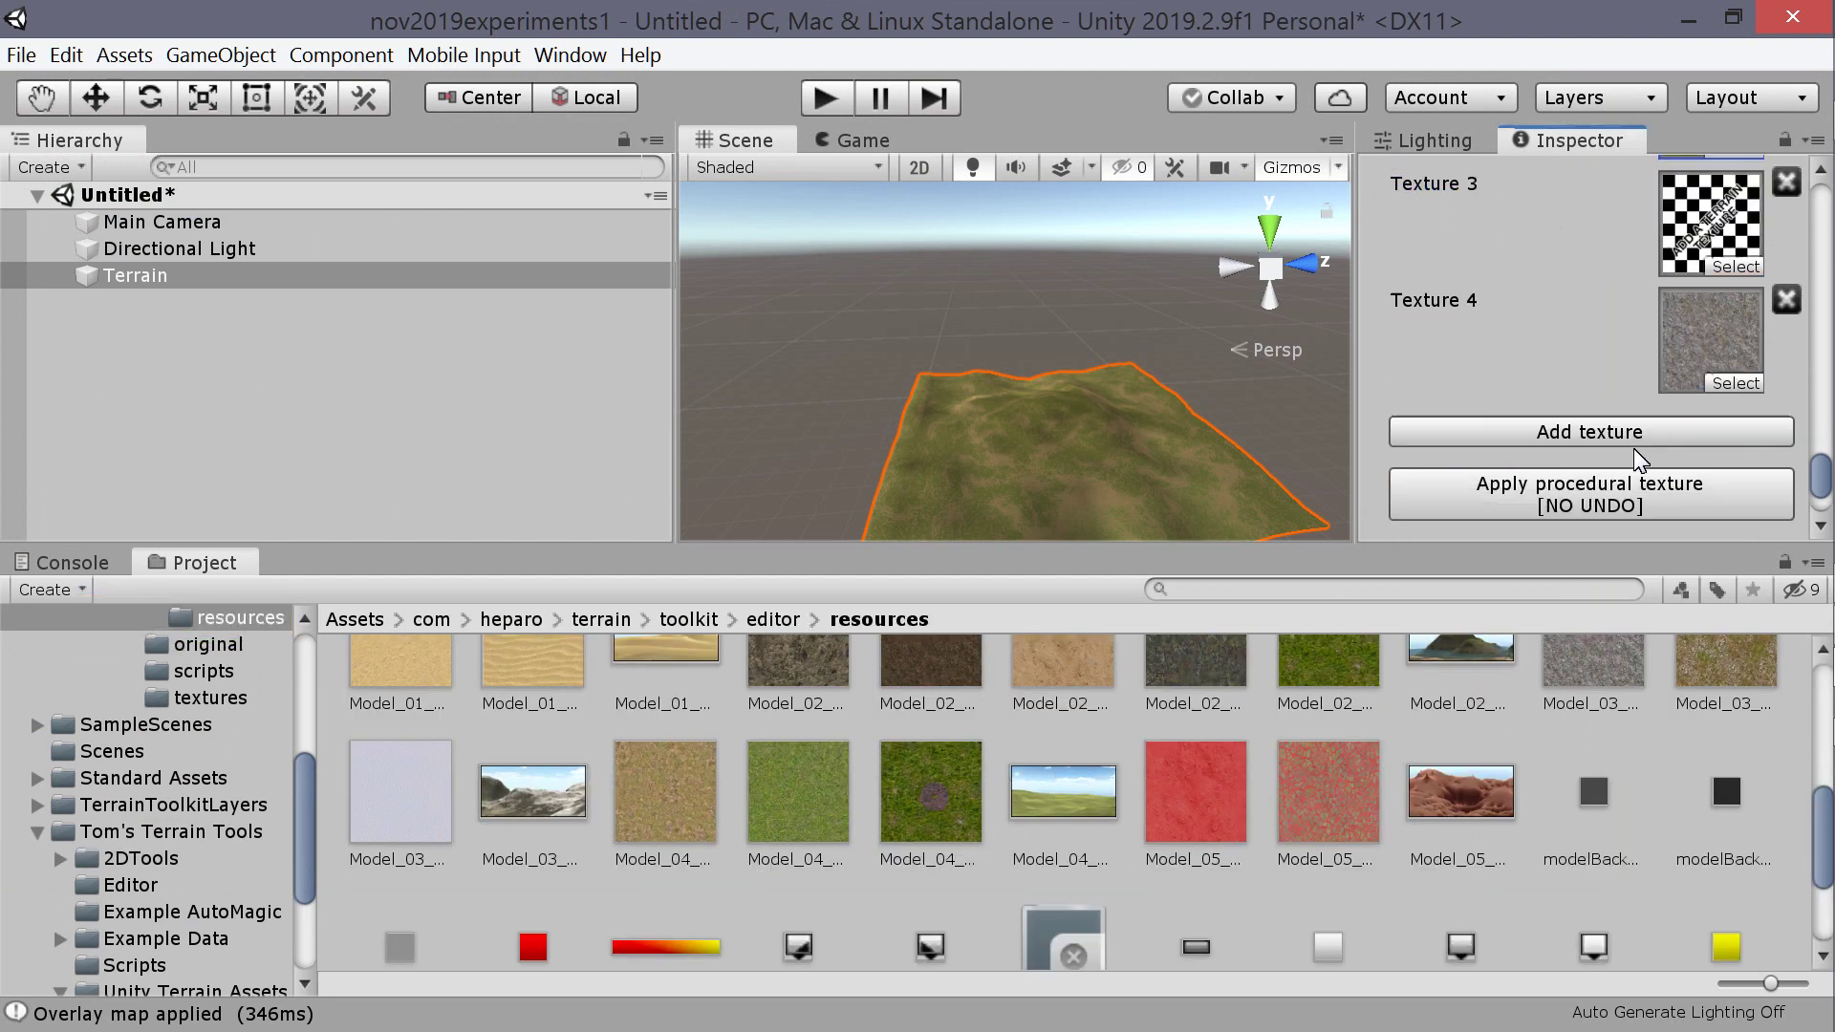
{"action": "scroll", "coordinate": [1730, 250], "scroll_direction": "down", "scroll_amount": 2}
{"action": "scroll", "coordinate": [1730, 251], "scroll_direction": "up", "scroll_amount": 3}
{"action": "left_click", "coordinate": [1726, 335]}
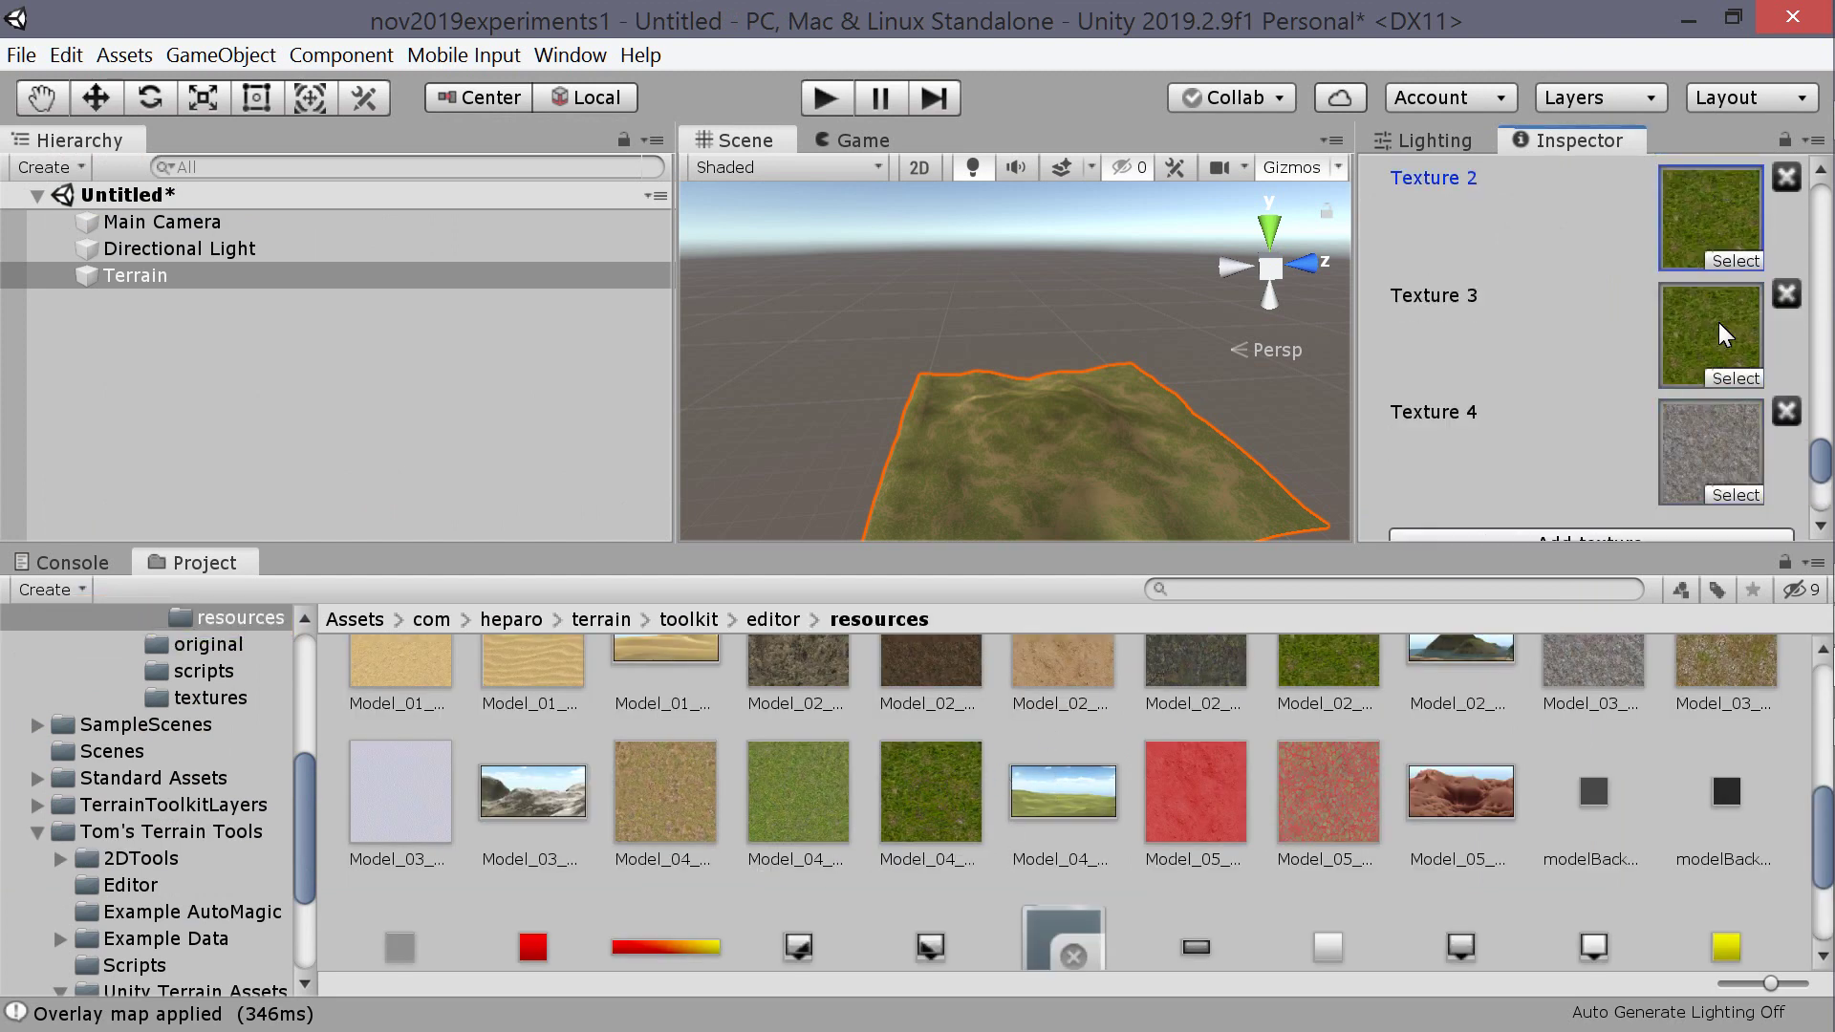
- Search 'forest' in the Texture 2 picker and assign Forest Floor in place of Model_04_Tx2
{"action": "left_click", "coordinate": [1735, 260]}
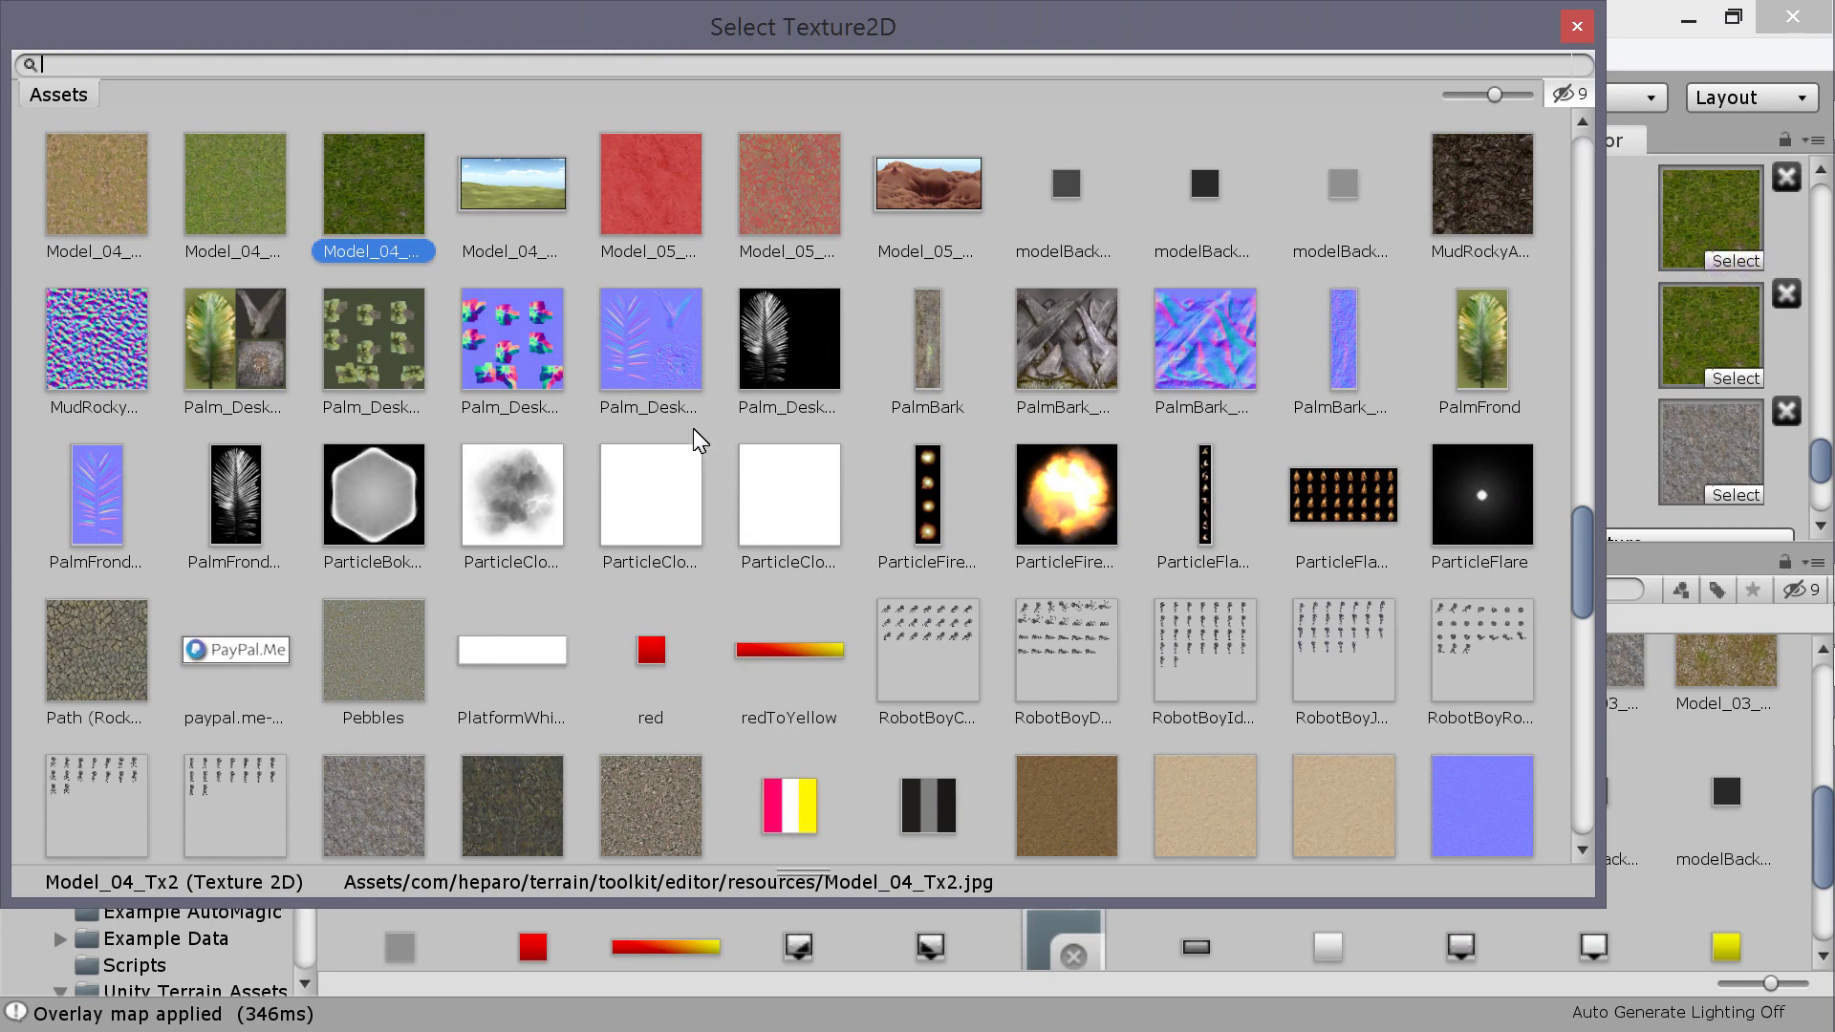
{"action": "scroll", "coordinate": [697, 458], "scroll_direction": "down", "scroll_amount": 5}
{"action": "scroll", "coordinate": [703, 524], "scroll_direction": "down", "scroll_amount": 6}
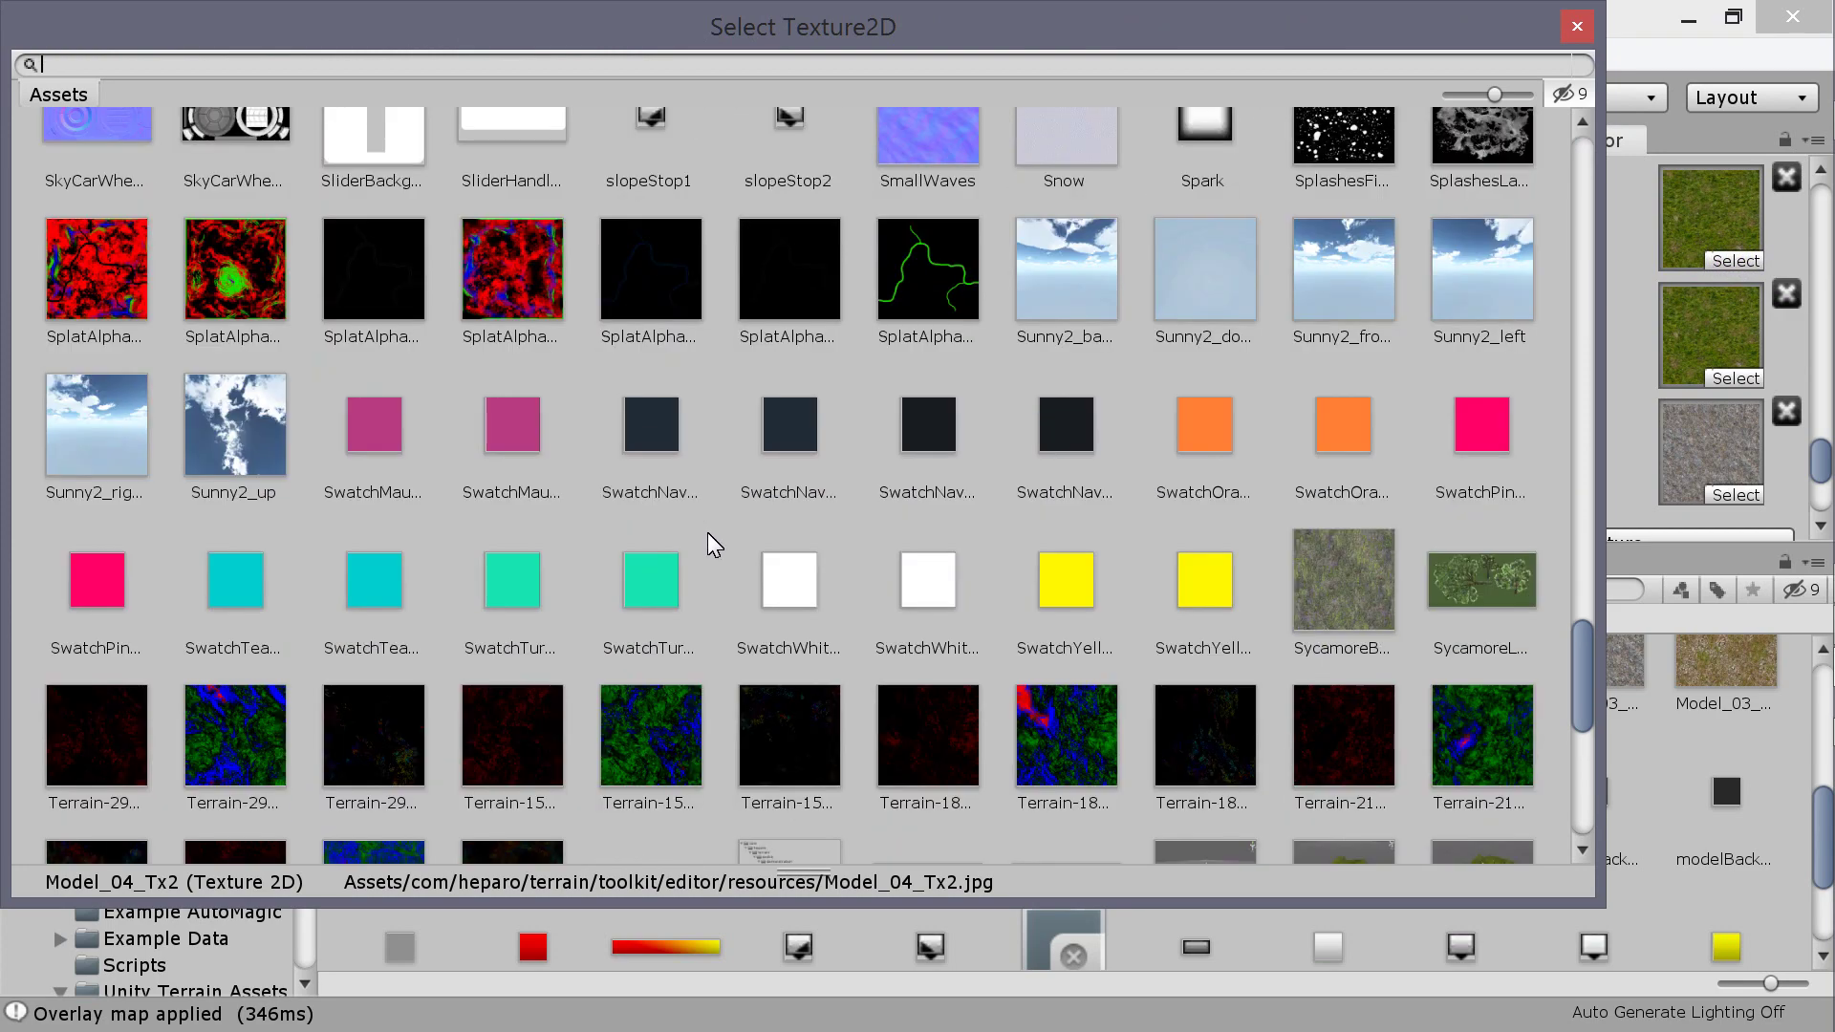
{"action": "scroll", "coordinate": [709, 545], "scroll_direction": "down", "scroll_amount": 6}
{"action": "scroll", "coordinate": [903, 593], "scroll_direction": "down", "scroll_amount": 2}
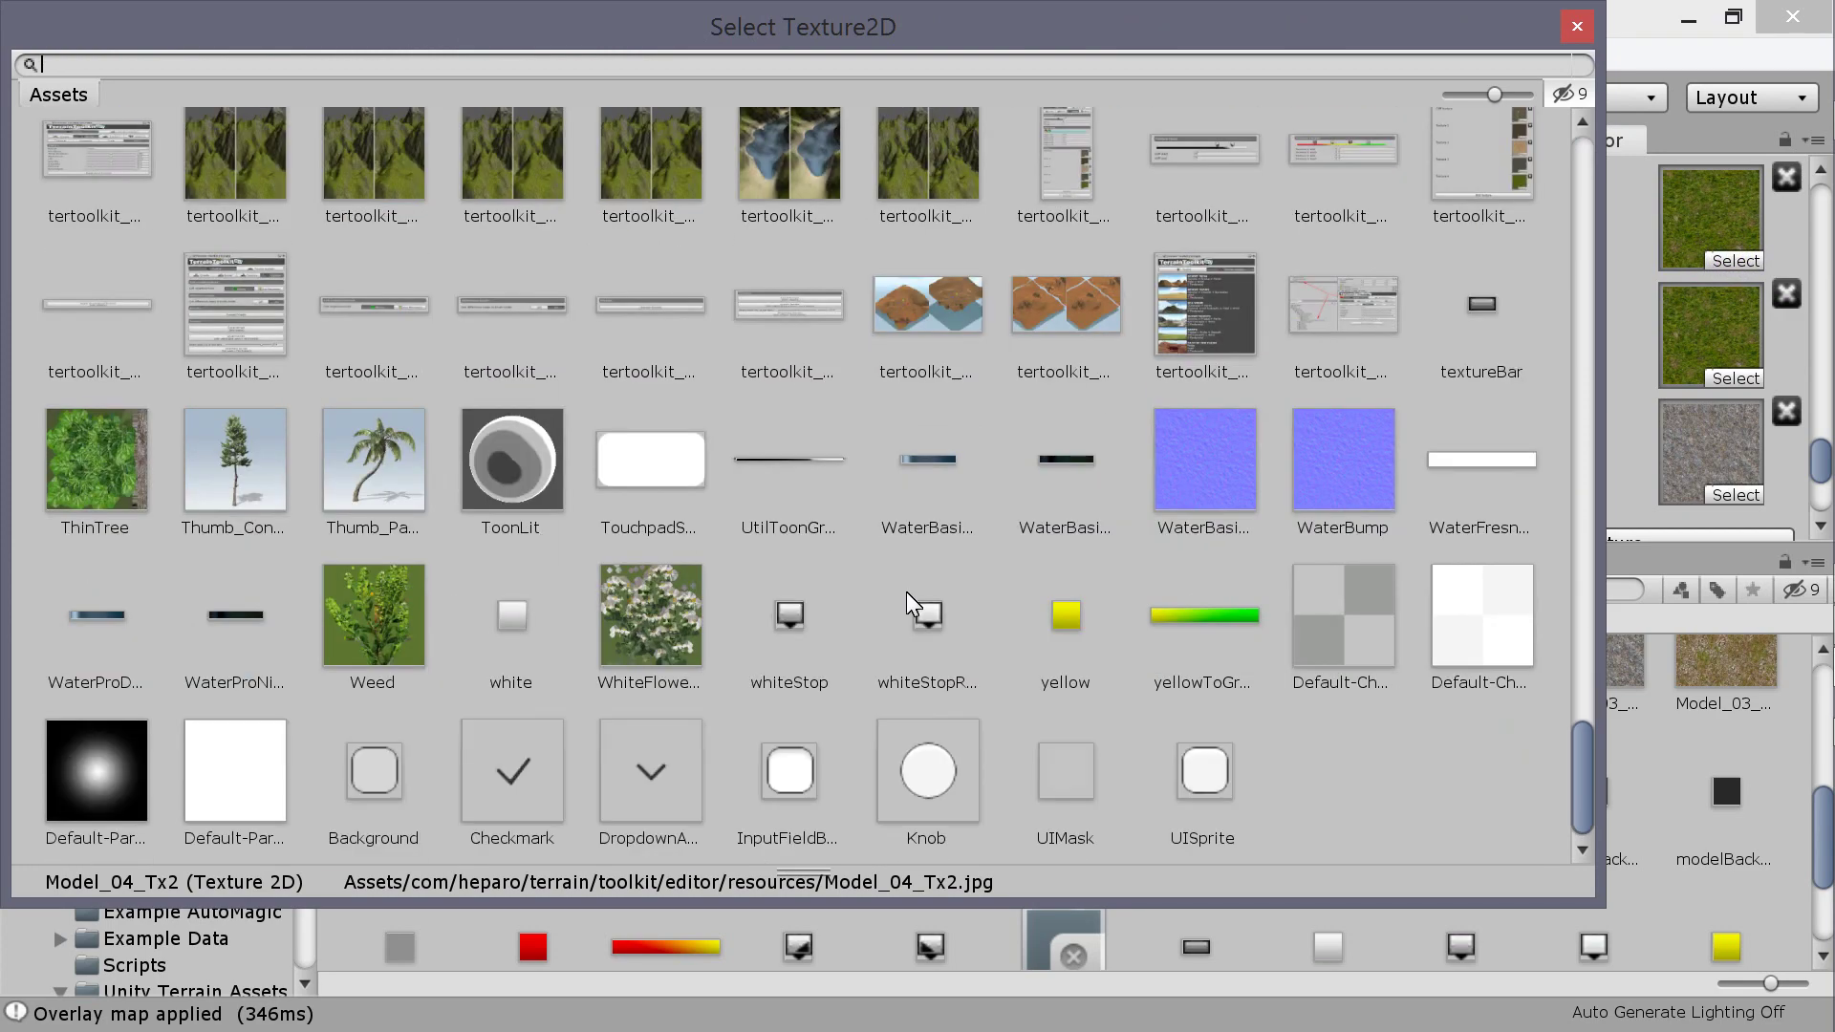
{"action": "scroll", "coordinate": [906, 592], "scroll_direction": "up", "scroll_amount": 12}
{"action": "scroll", "coordinate": [909, 589], "scroll_direction": "up", "scroll_amount": 13}
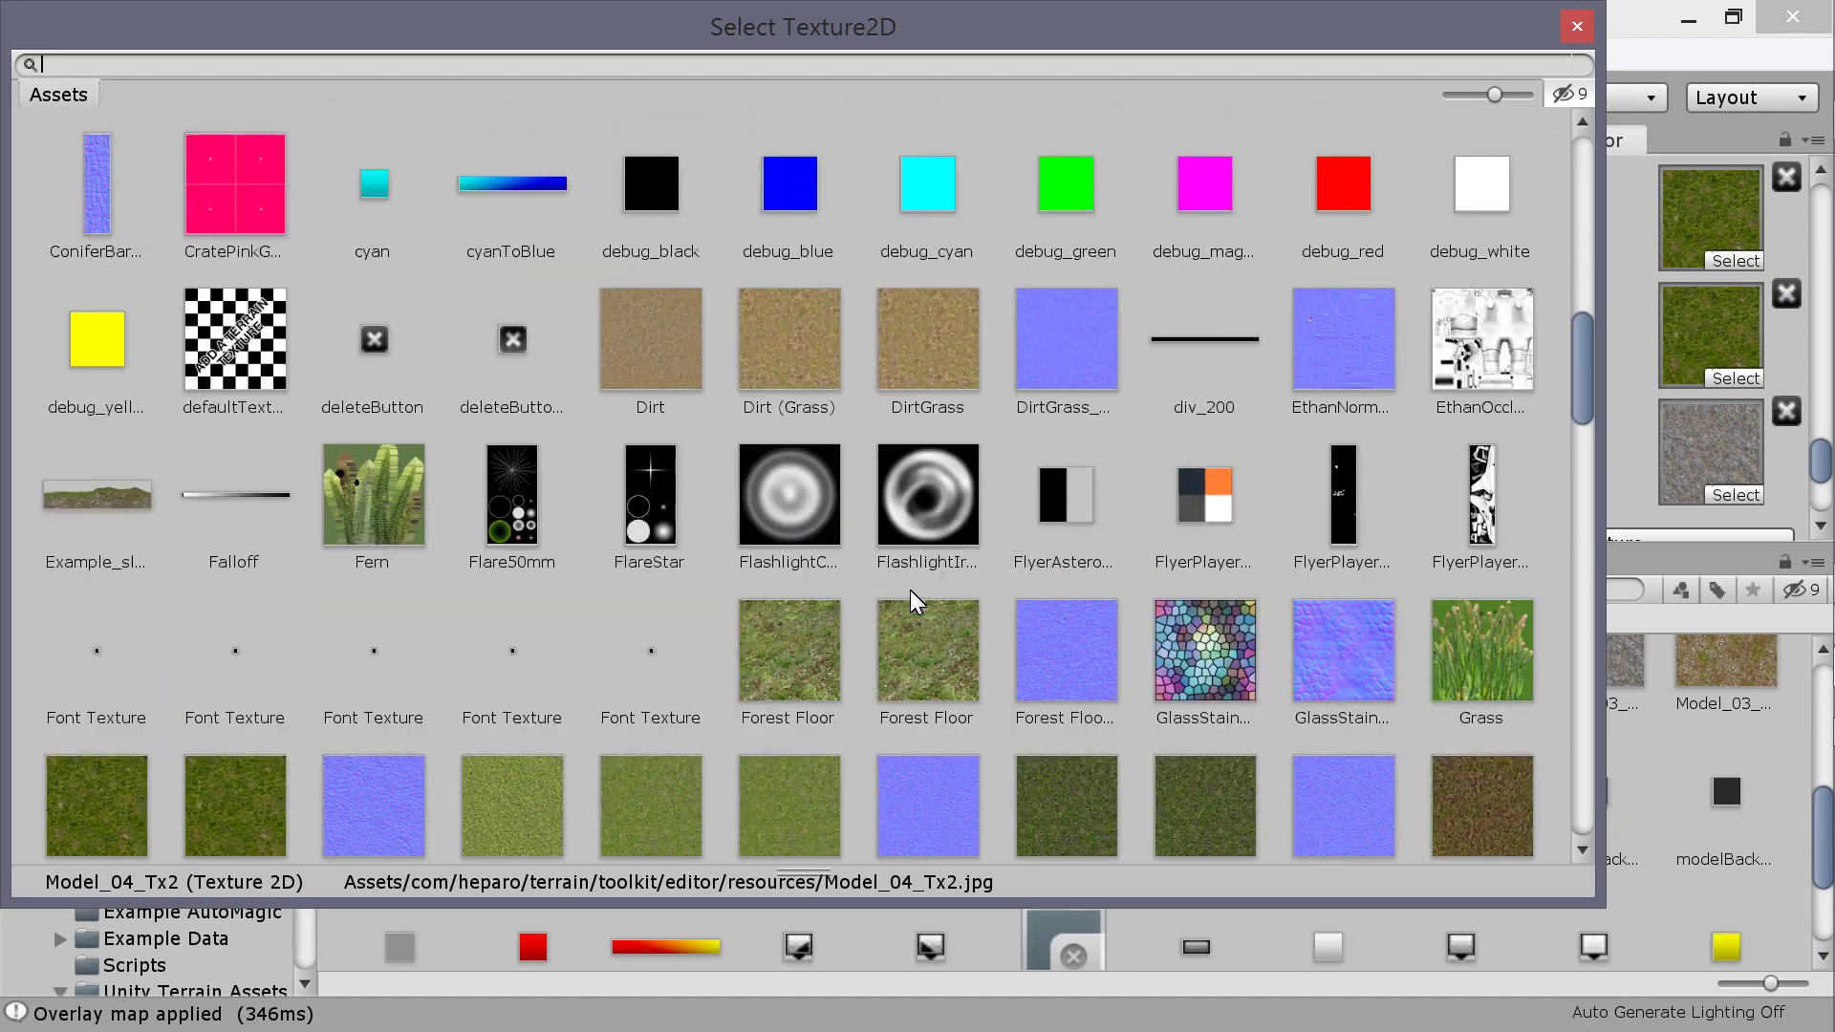
{"action": "scroll", "coordinate": [903, 593], "scroll_direction": "down", "scroll_amount": 3}
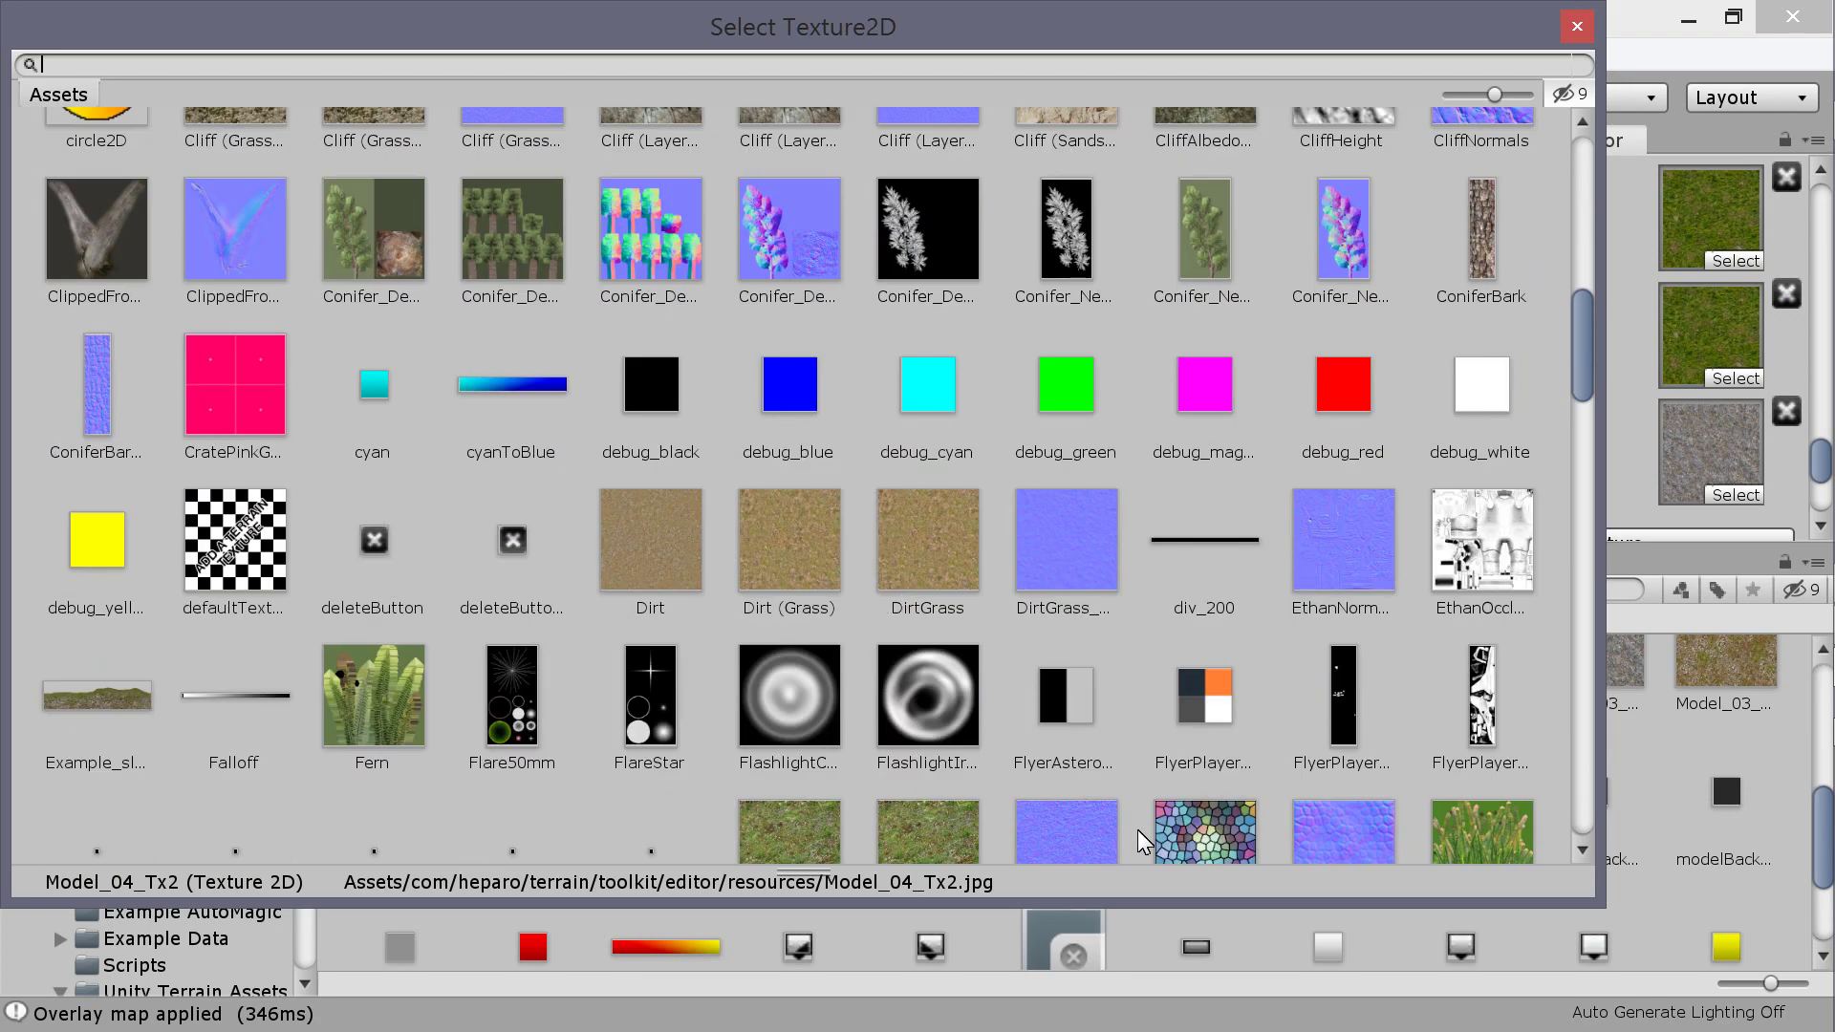
{"action": "scroll", "coordinate": [909, 386], "scroll_direction": "up", "scroll_amount": 2}
{"action": "scroll", "coordinate": [909, 386], "scroll_direction": "up", "scroll_amount": 8}
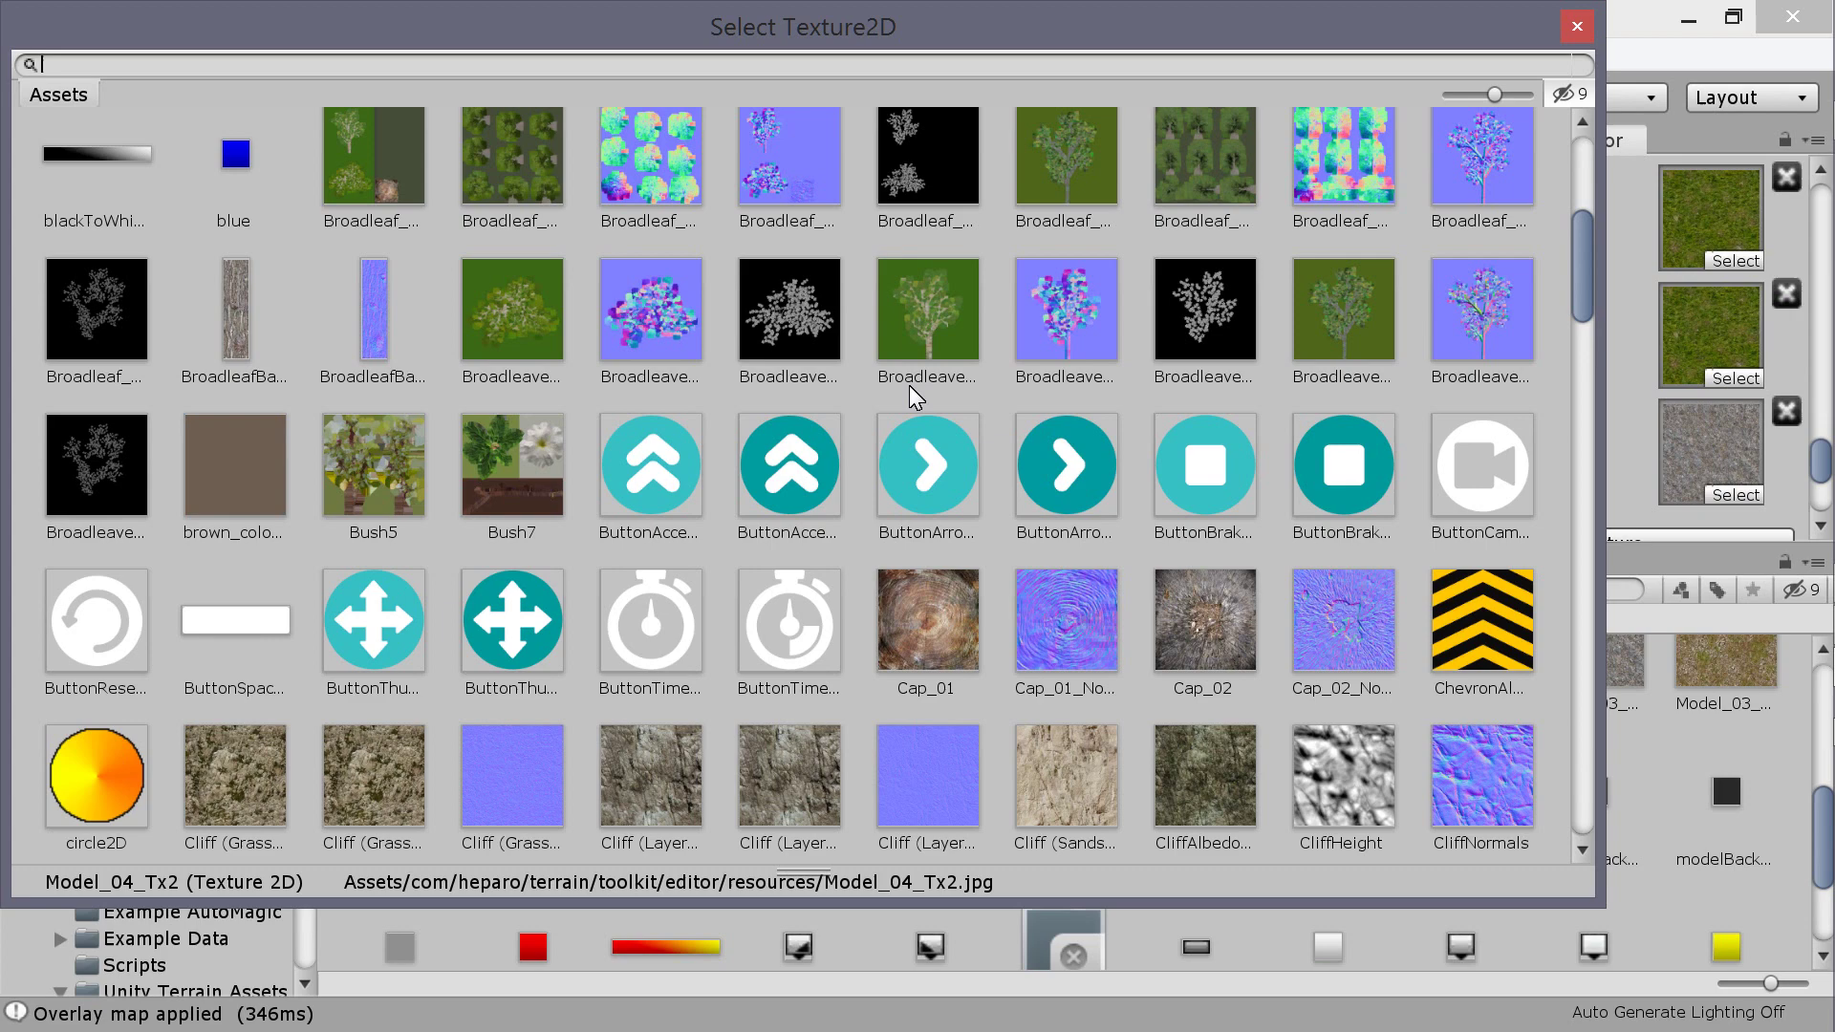
{"action": "scroll", "coordinate": [909, 386], "scroll_direction": "up", "scroll_amount": 3}
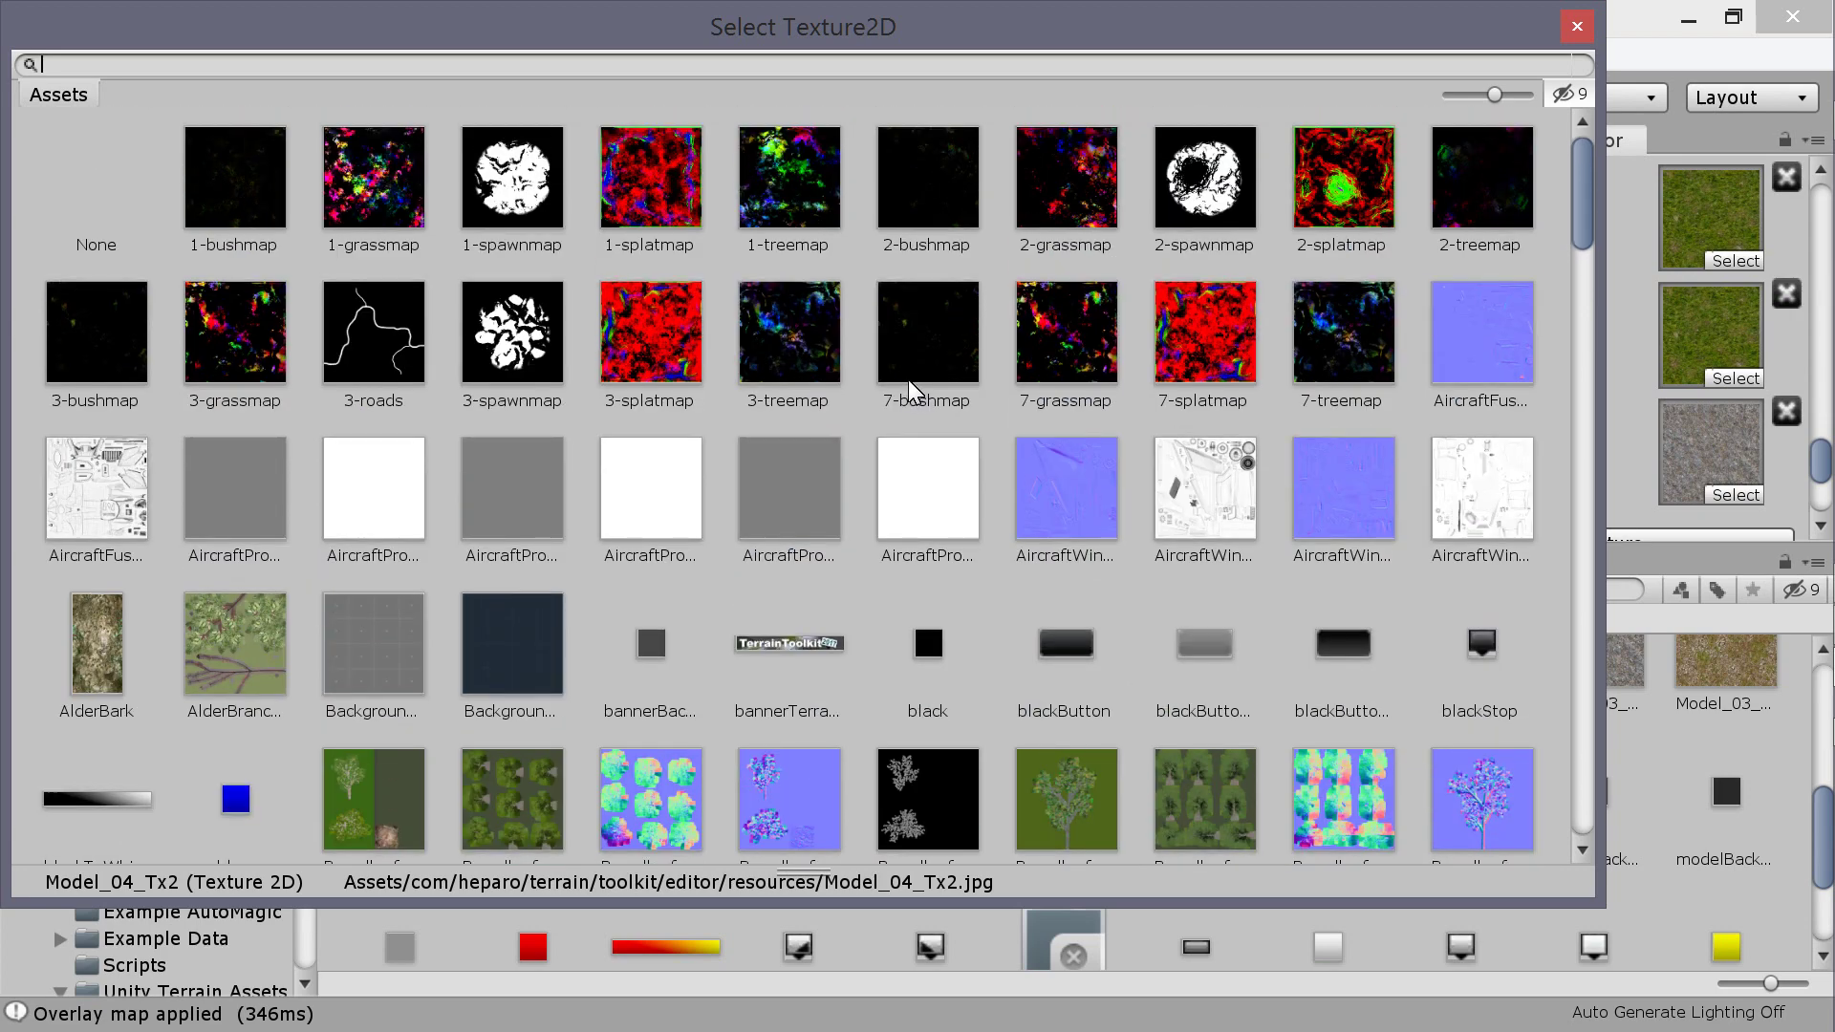
{"action": "scroll", "coordinate": [959, 466], "scroll_direction": "down", "scroll_amount": 15}
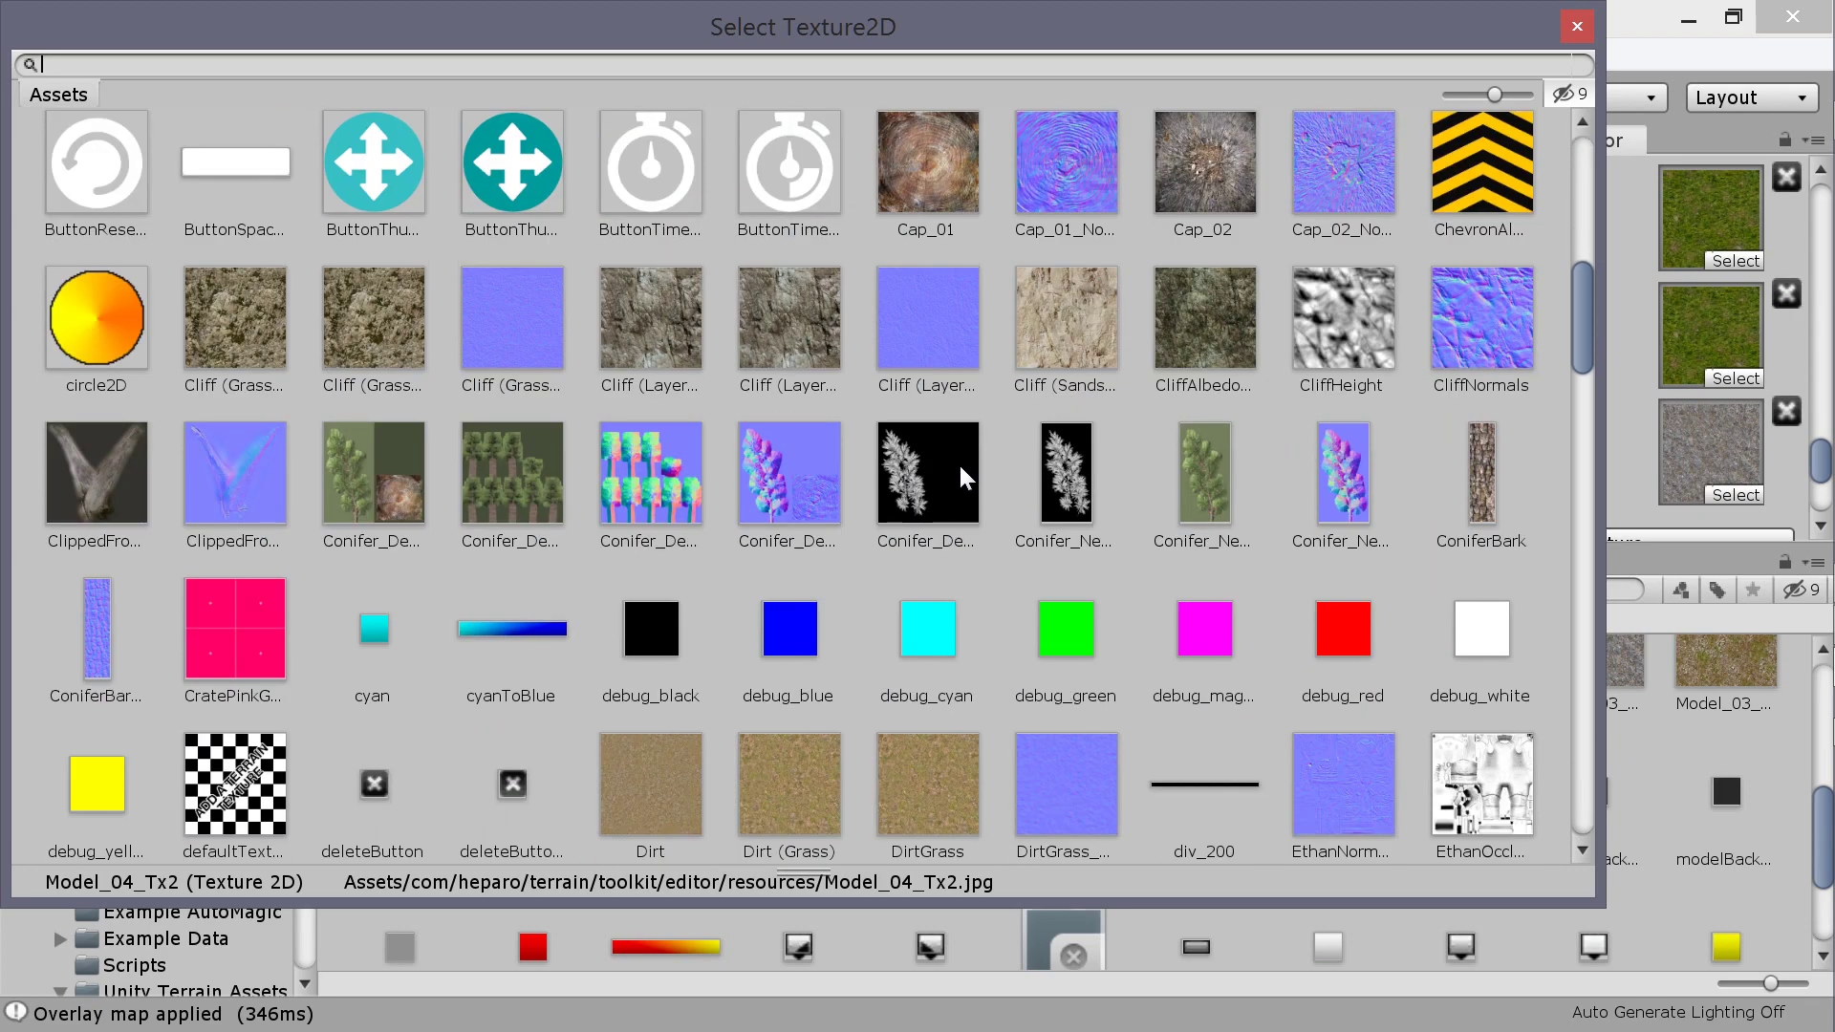
{"action": "type", "text": "f"}
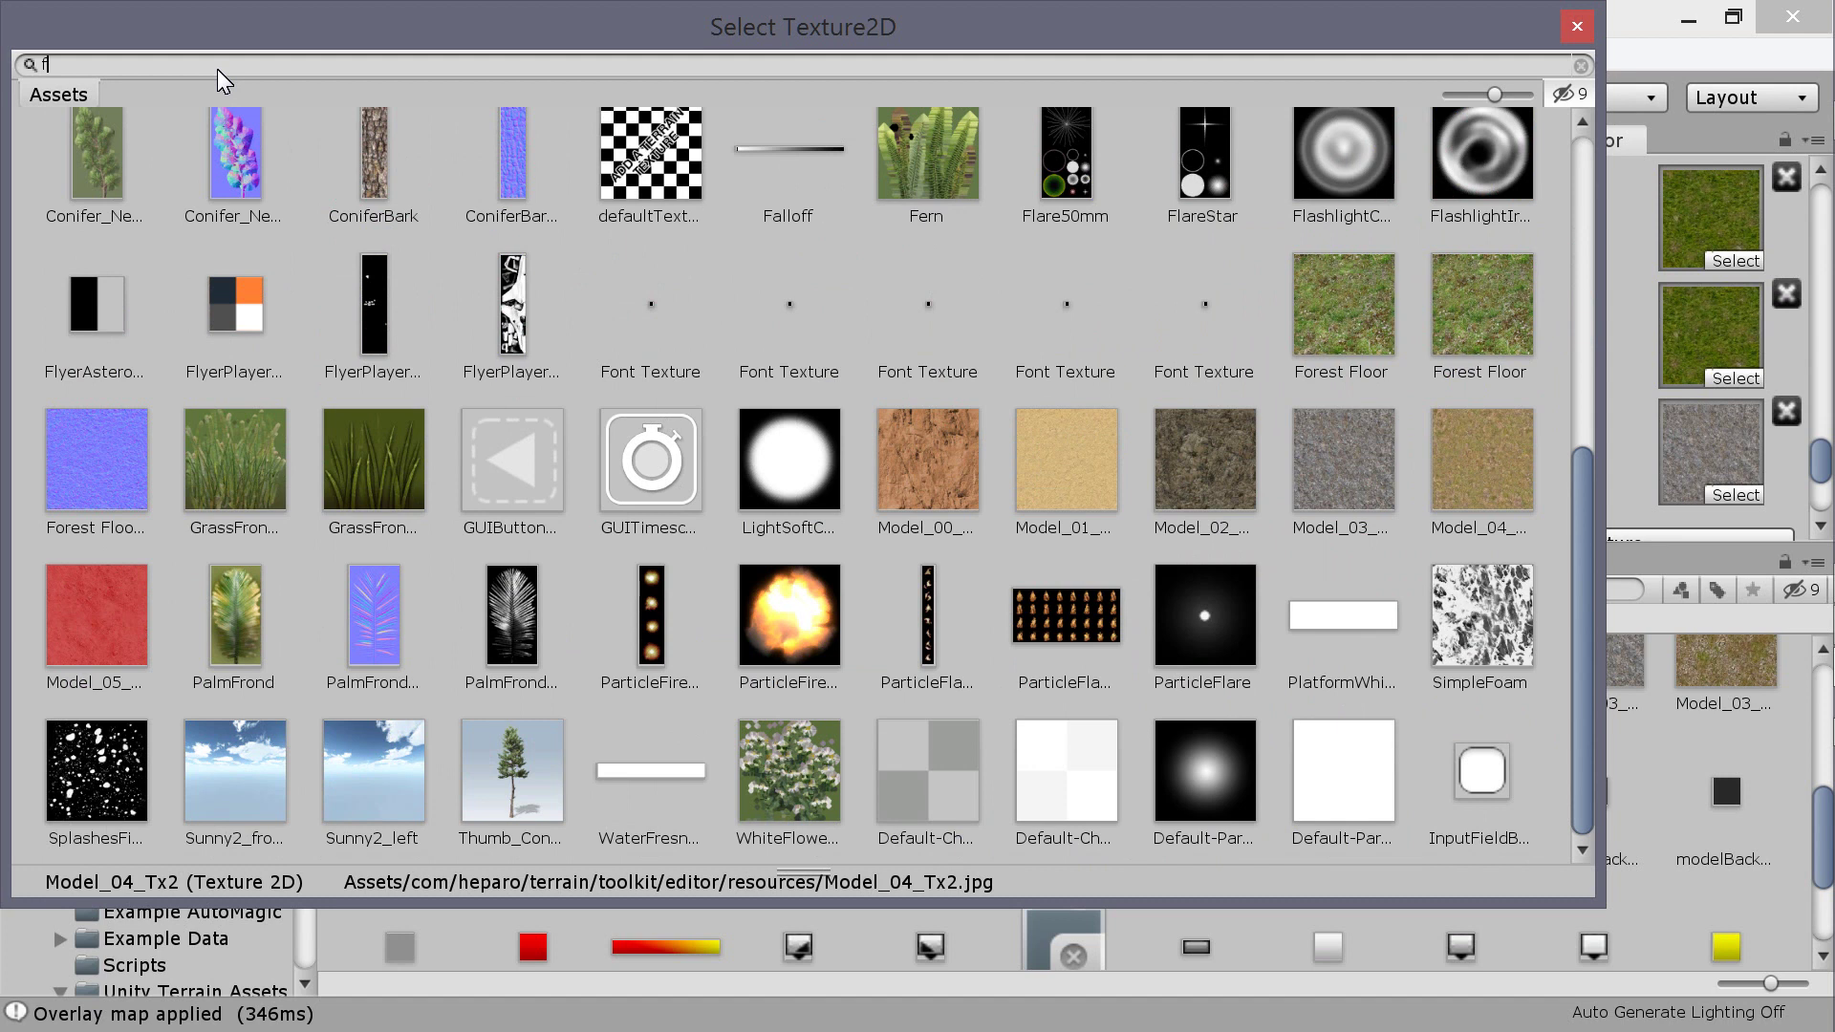
{"action": "type", "text": "orest"}
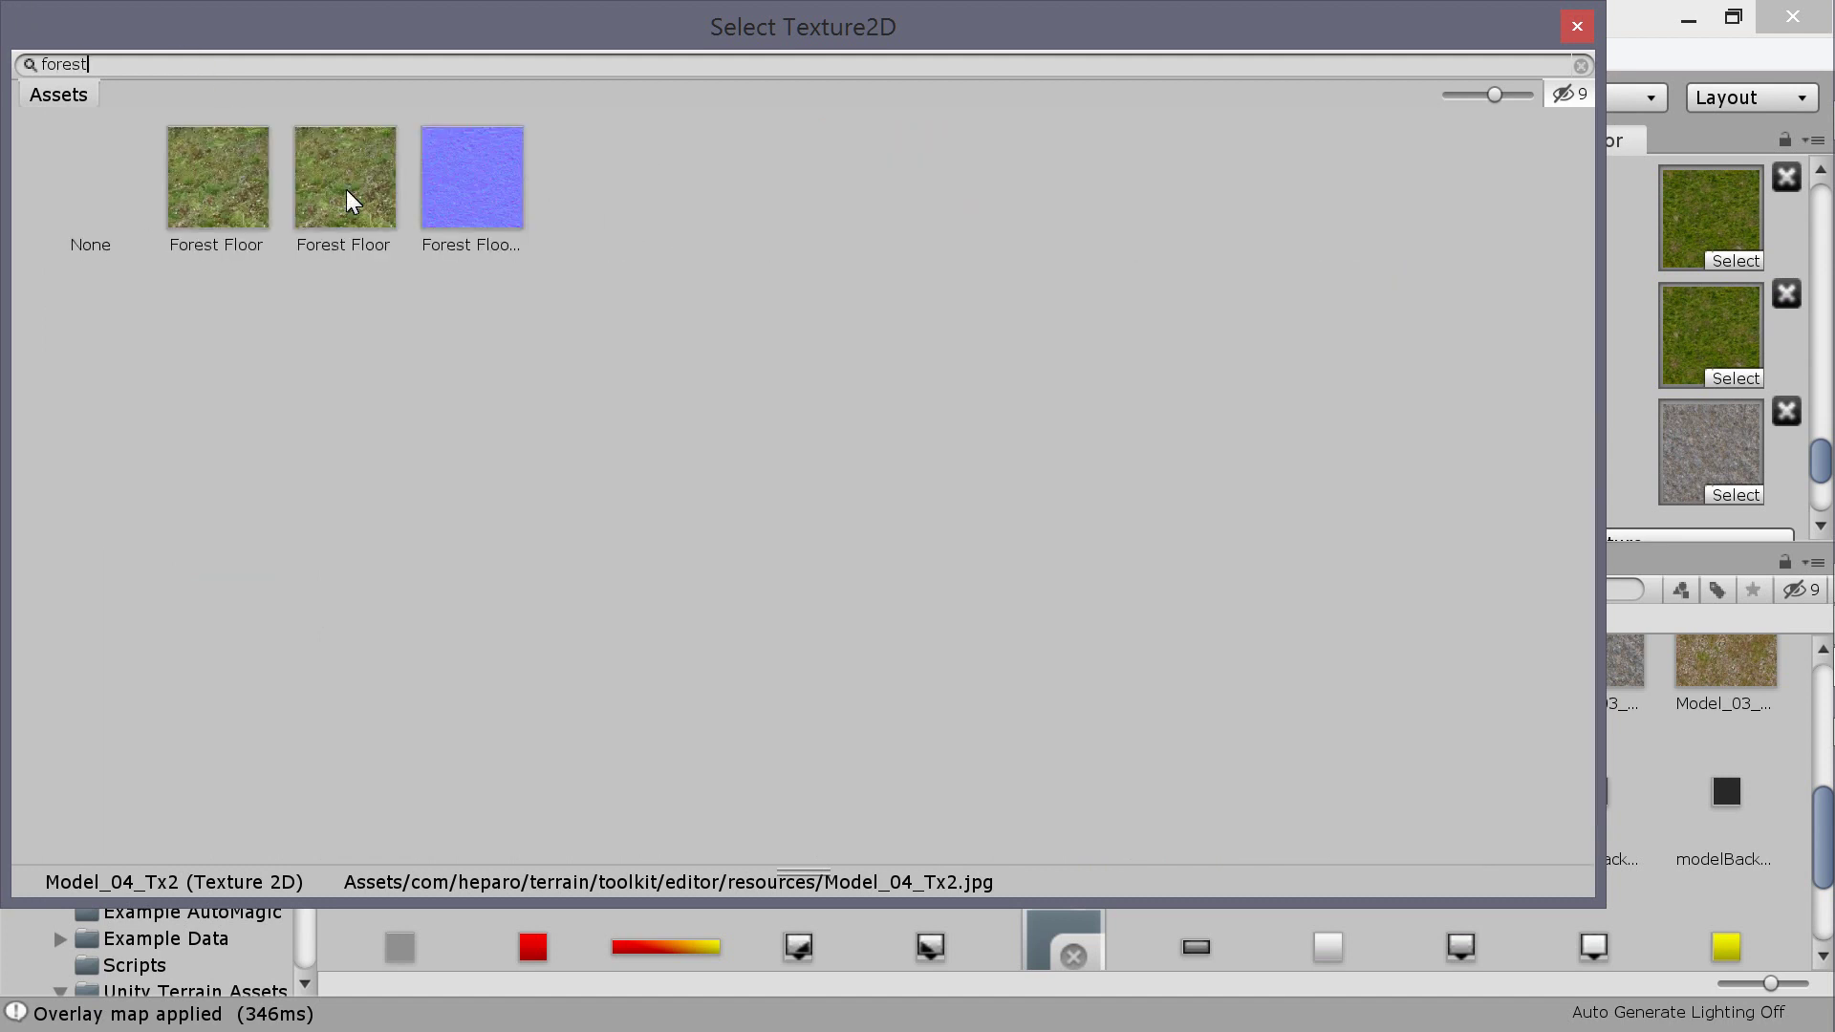
{"action": "double_click", "coordinate": [370, 192]}
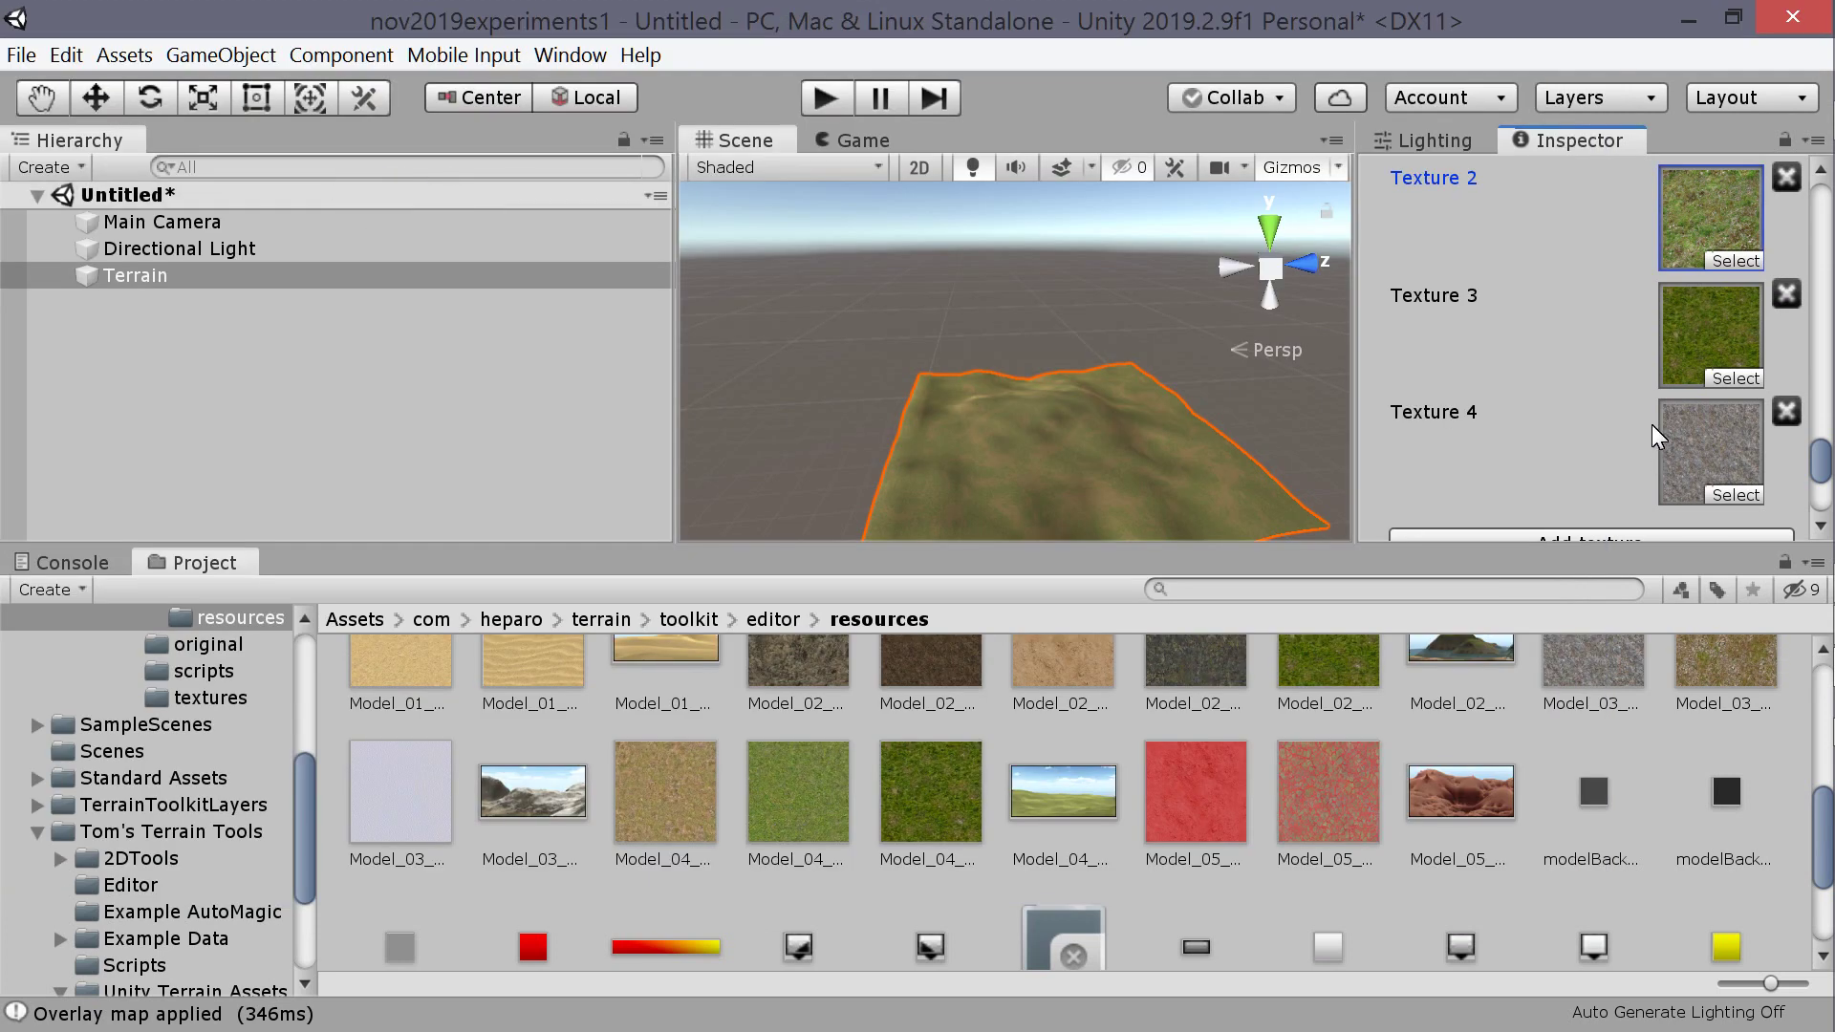
- Apply the procedural texture [NO UNDO] and inspect the blended grass, forest floor and cliff textures
{"action": "scroll", "coordinate": [1653, 435], "scroll_direction": "down", "scroll_amount": 3}
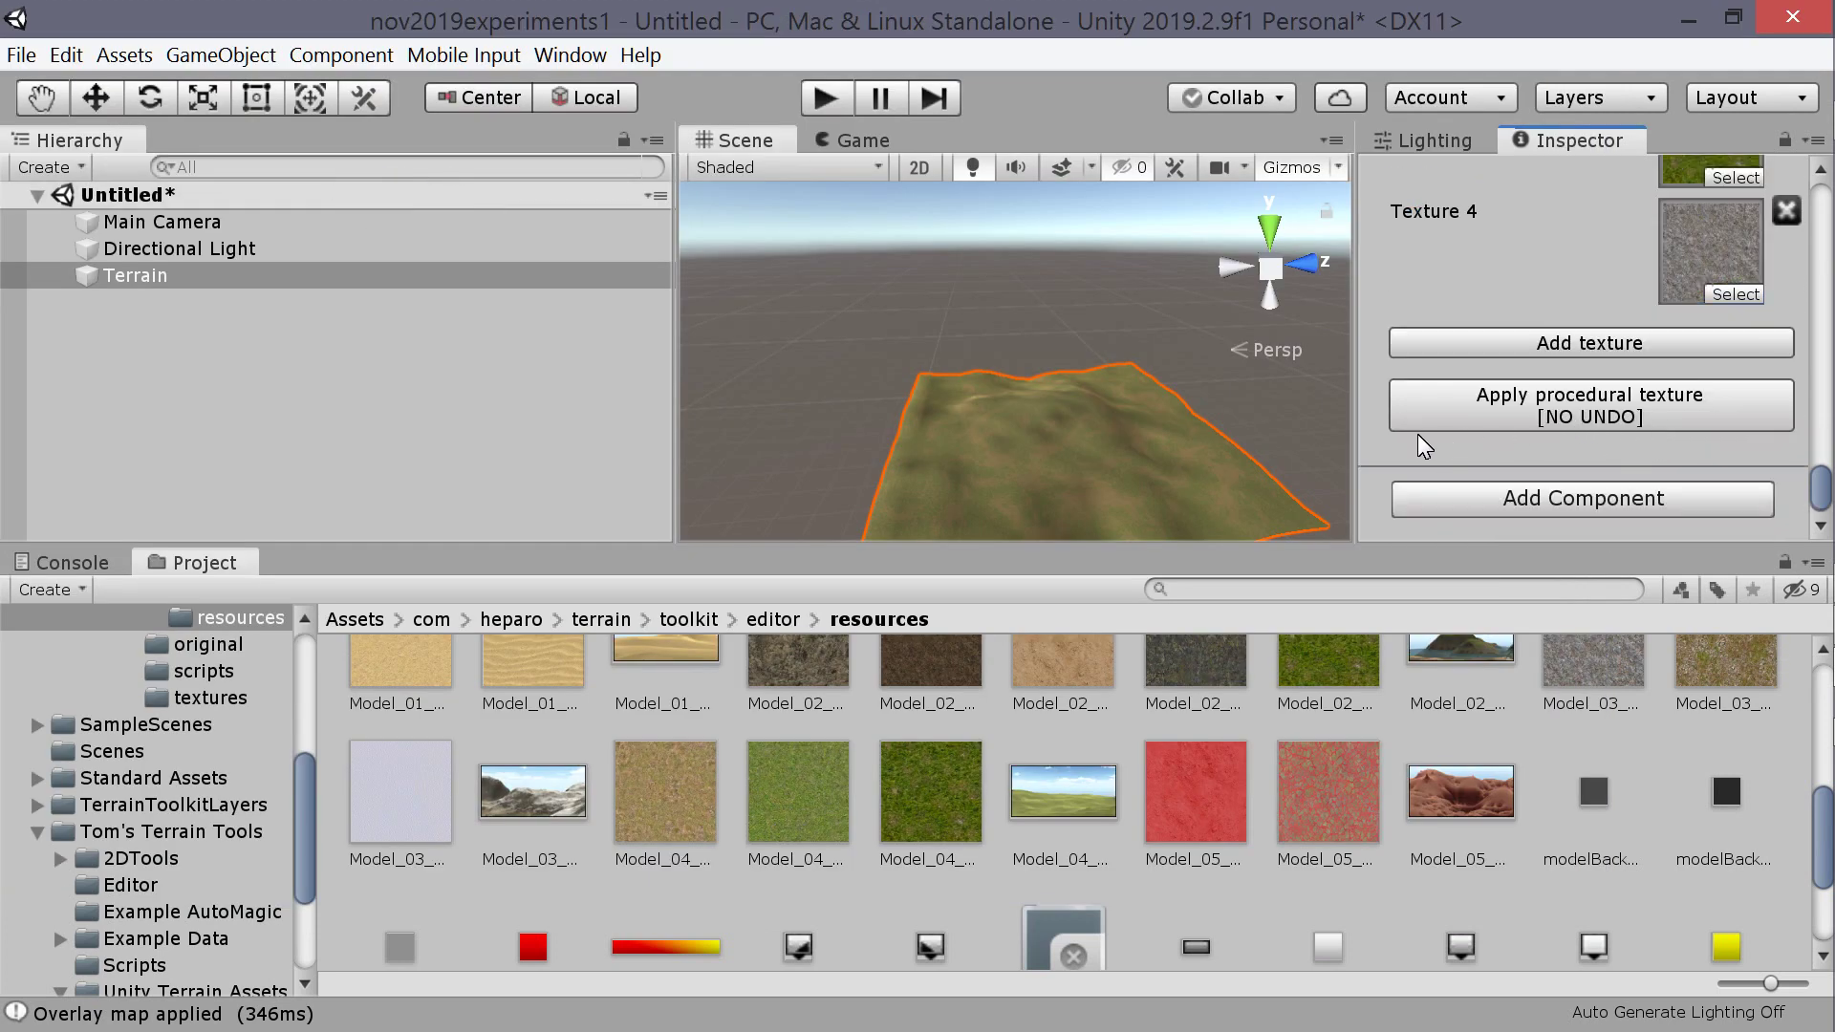
{"action": "scroll", "coordinate": [1395, 436], "scroll_direction": "up", "scroll_amount": 8}
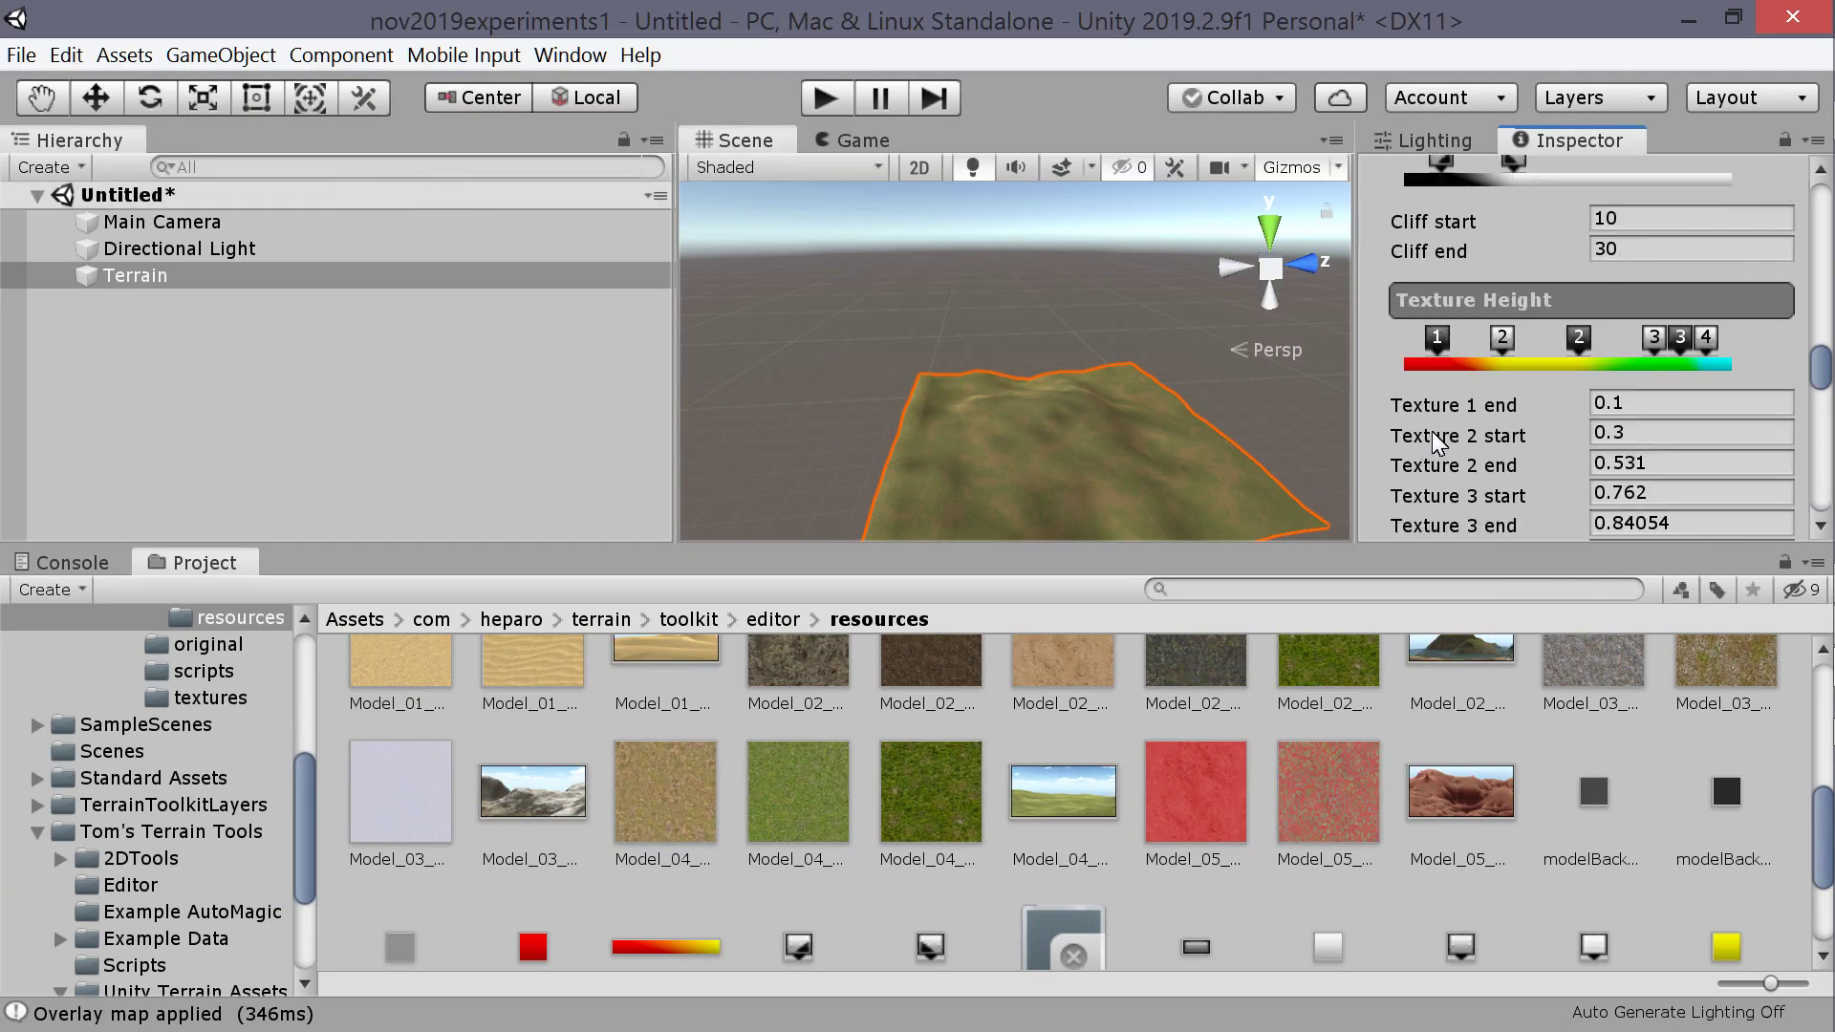
{"action": "scroll", "coordinate": [1481, 416], "scroll_direction": "down", "scroll_amount": 3}
{"action": "scroll", "coordinate": [1575, 411], "scroll_direction": "down", "scroll_amount": 5}
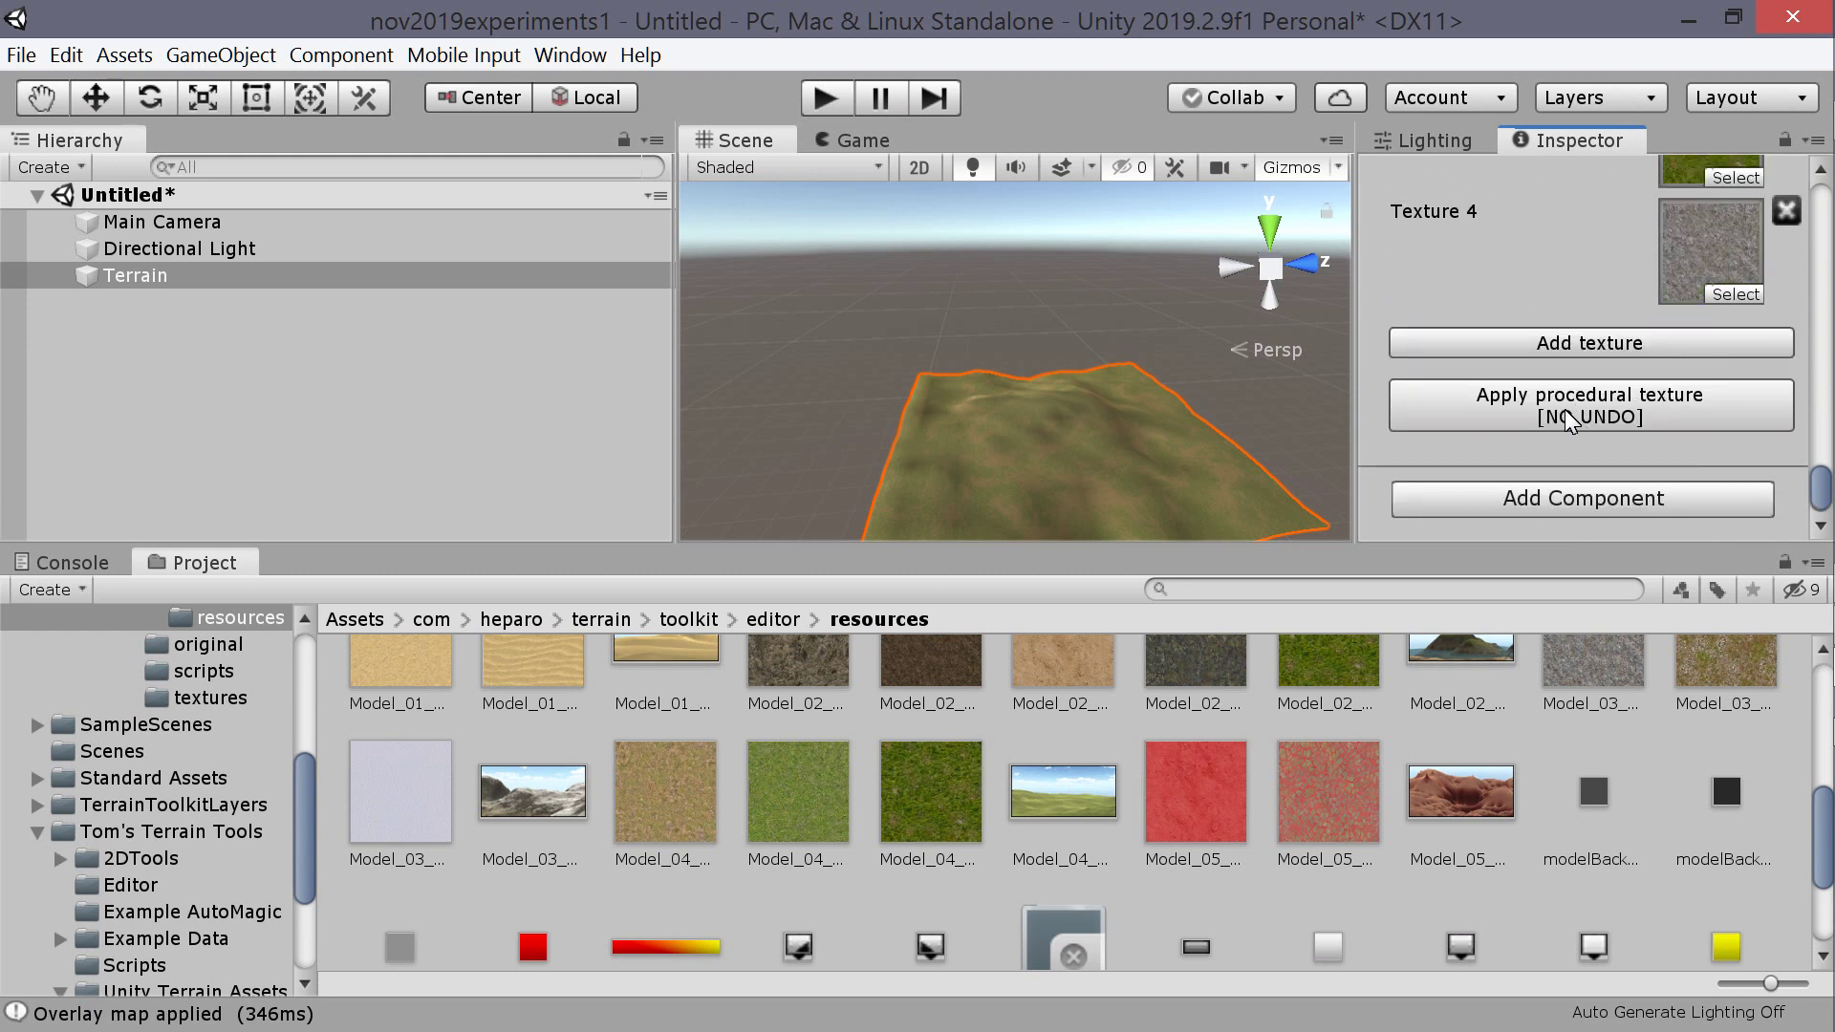
{"action": "left_click", "coordinate": [1563, 409]}
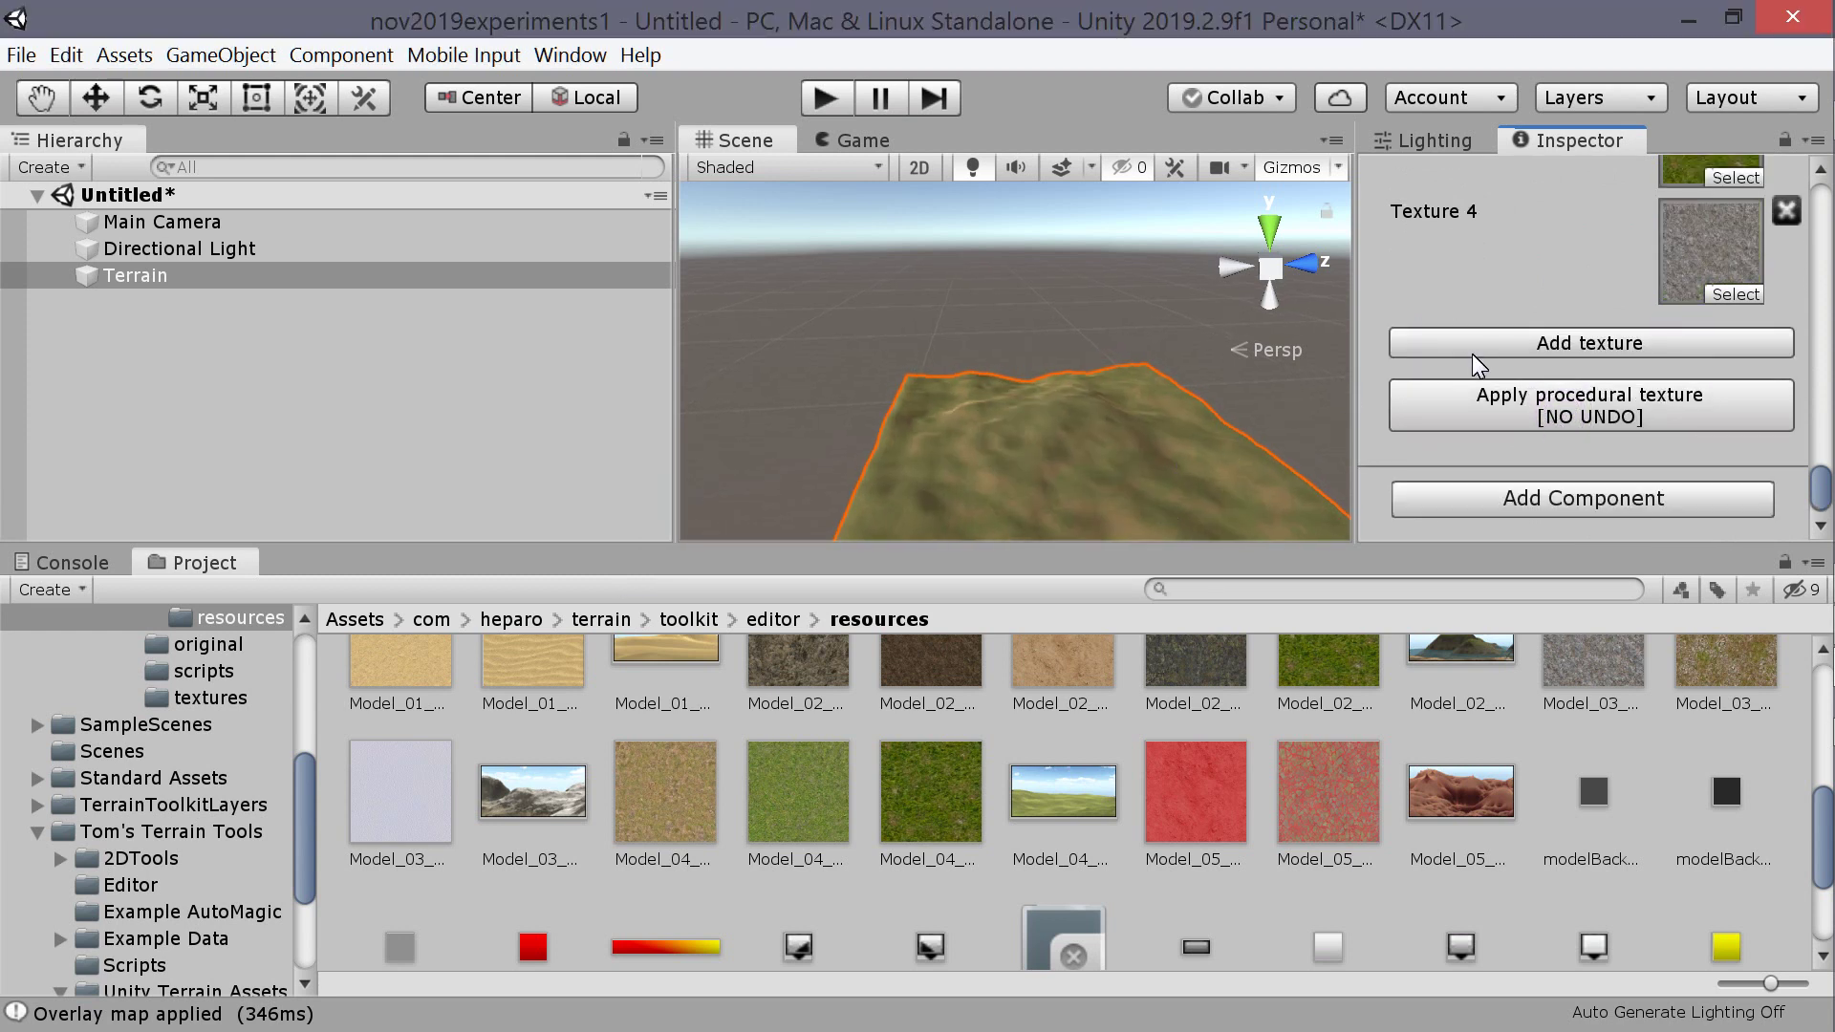
{"action": "scroll", "coordinate": [1600, 287], "scroll_direction": "up", "scroll_amount": 10}
{"action": "scroll", "coordinate": [1600, 286], "scroll_direction": "down", "scroll_amount": 5}
{"action": "scroll", "coordinate": [1662, 319], "scroll_direction": "down", "scroll_amount": 5}
{"action": "scroll", "coordinate": [1683, 329], "scroll_direction": "up", "scroll_amount": 5}
{"action": "left_click", "coordinate": [1711, 289]}
{"action": "scroll", "coordinate": [1635, 316], "scroll_direction": "up", "scroll_amount": 5}
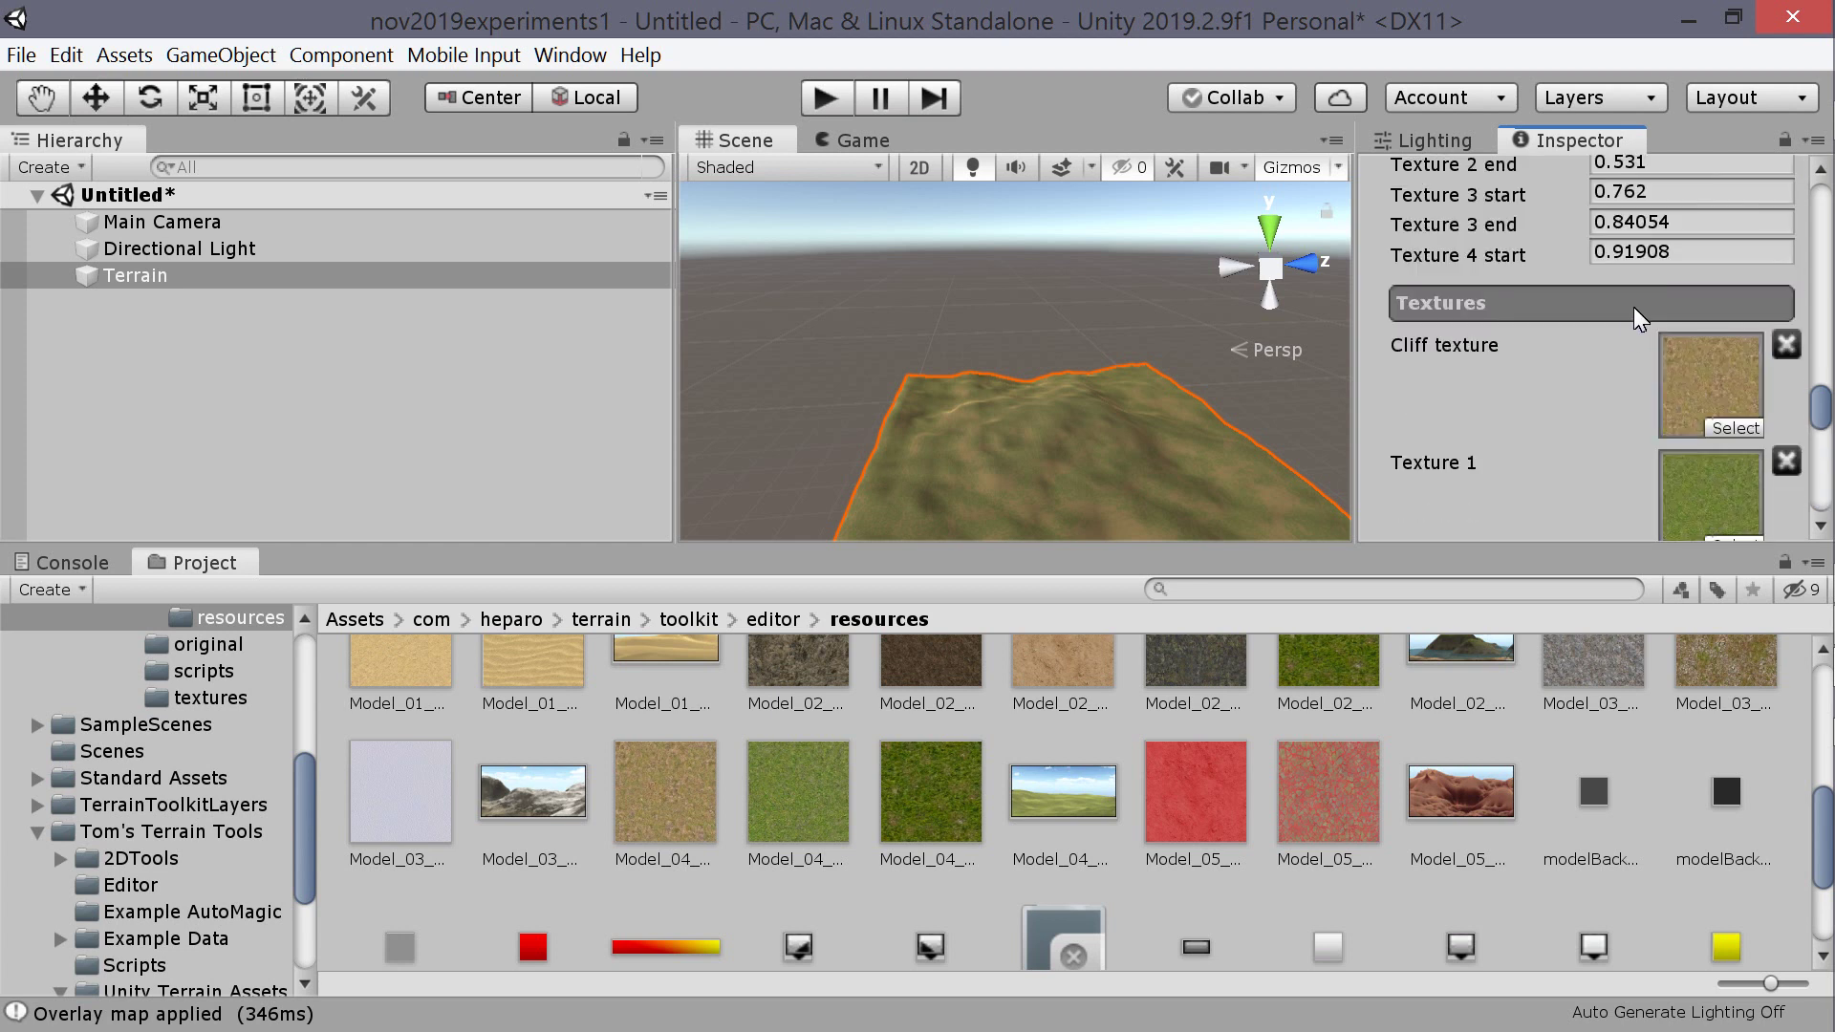
{"action": "scroll", "coordinate": [973, 368], "scroll_direction": "up", "scroll_amount": 5}
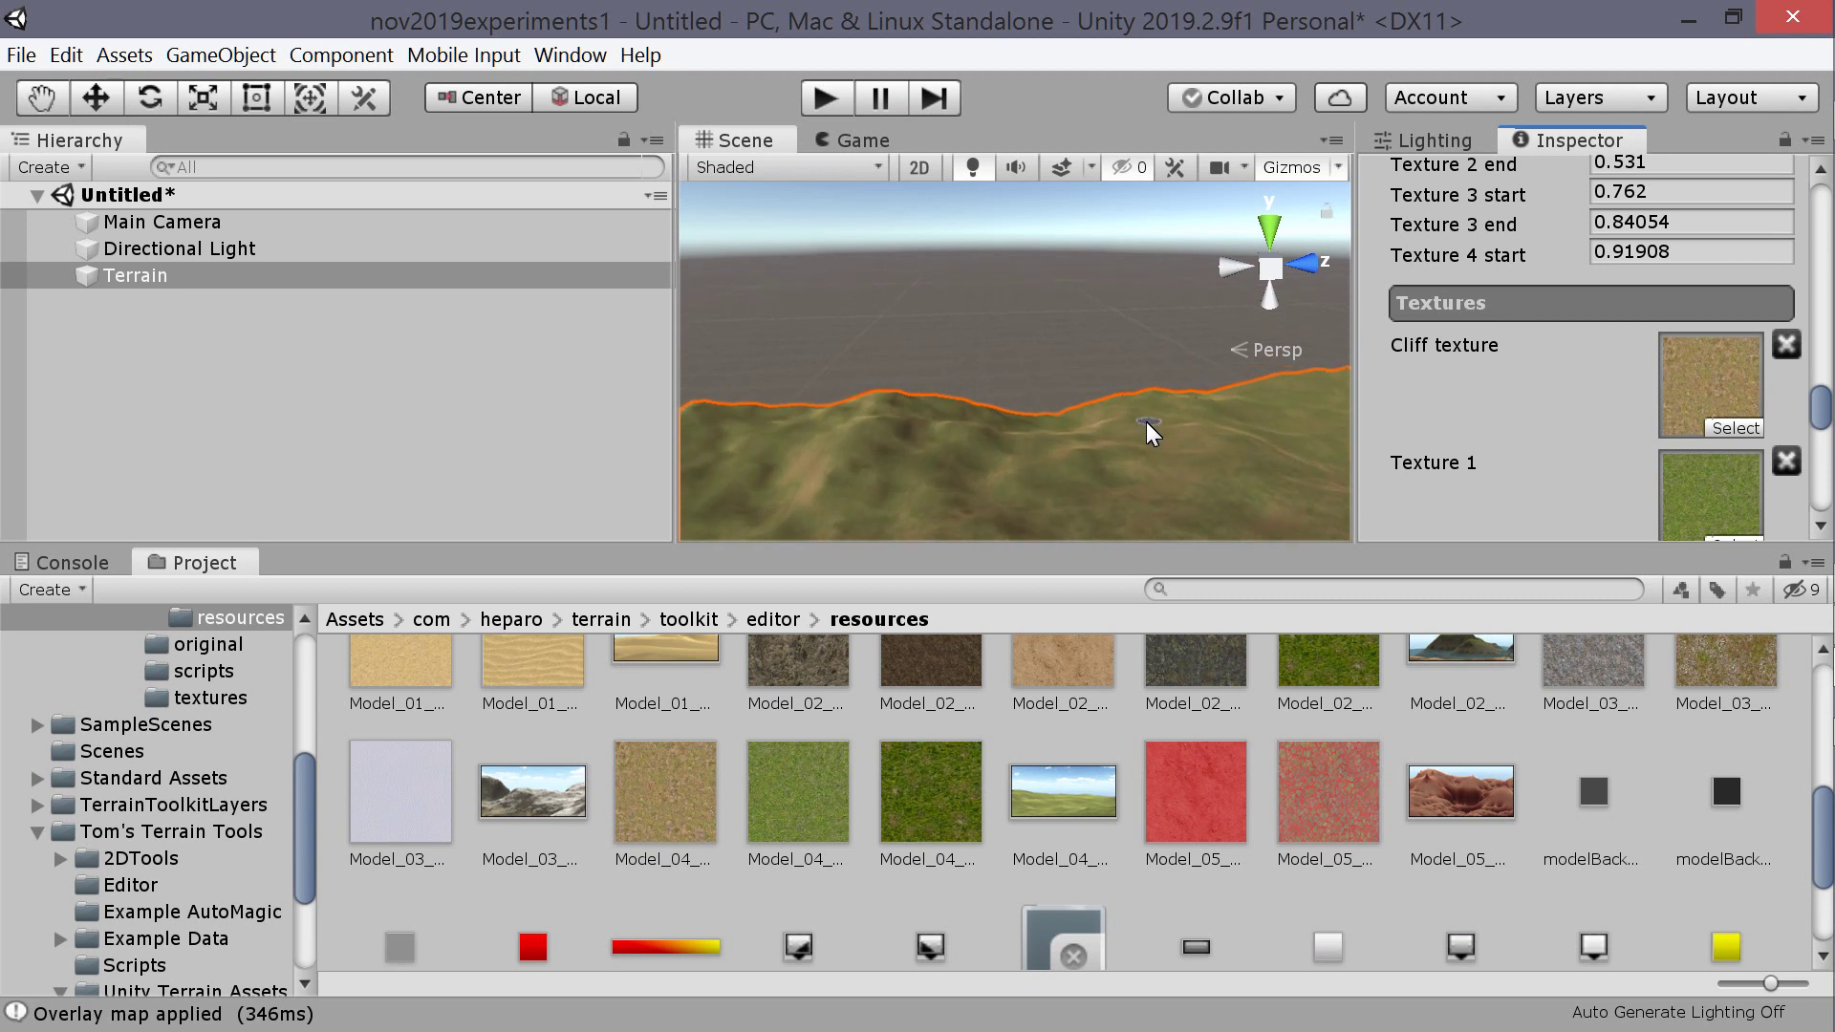
{"action": "scroll", "coordinate": [906, 301], "scroll_direction": "down", "scroll_amount": 8}
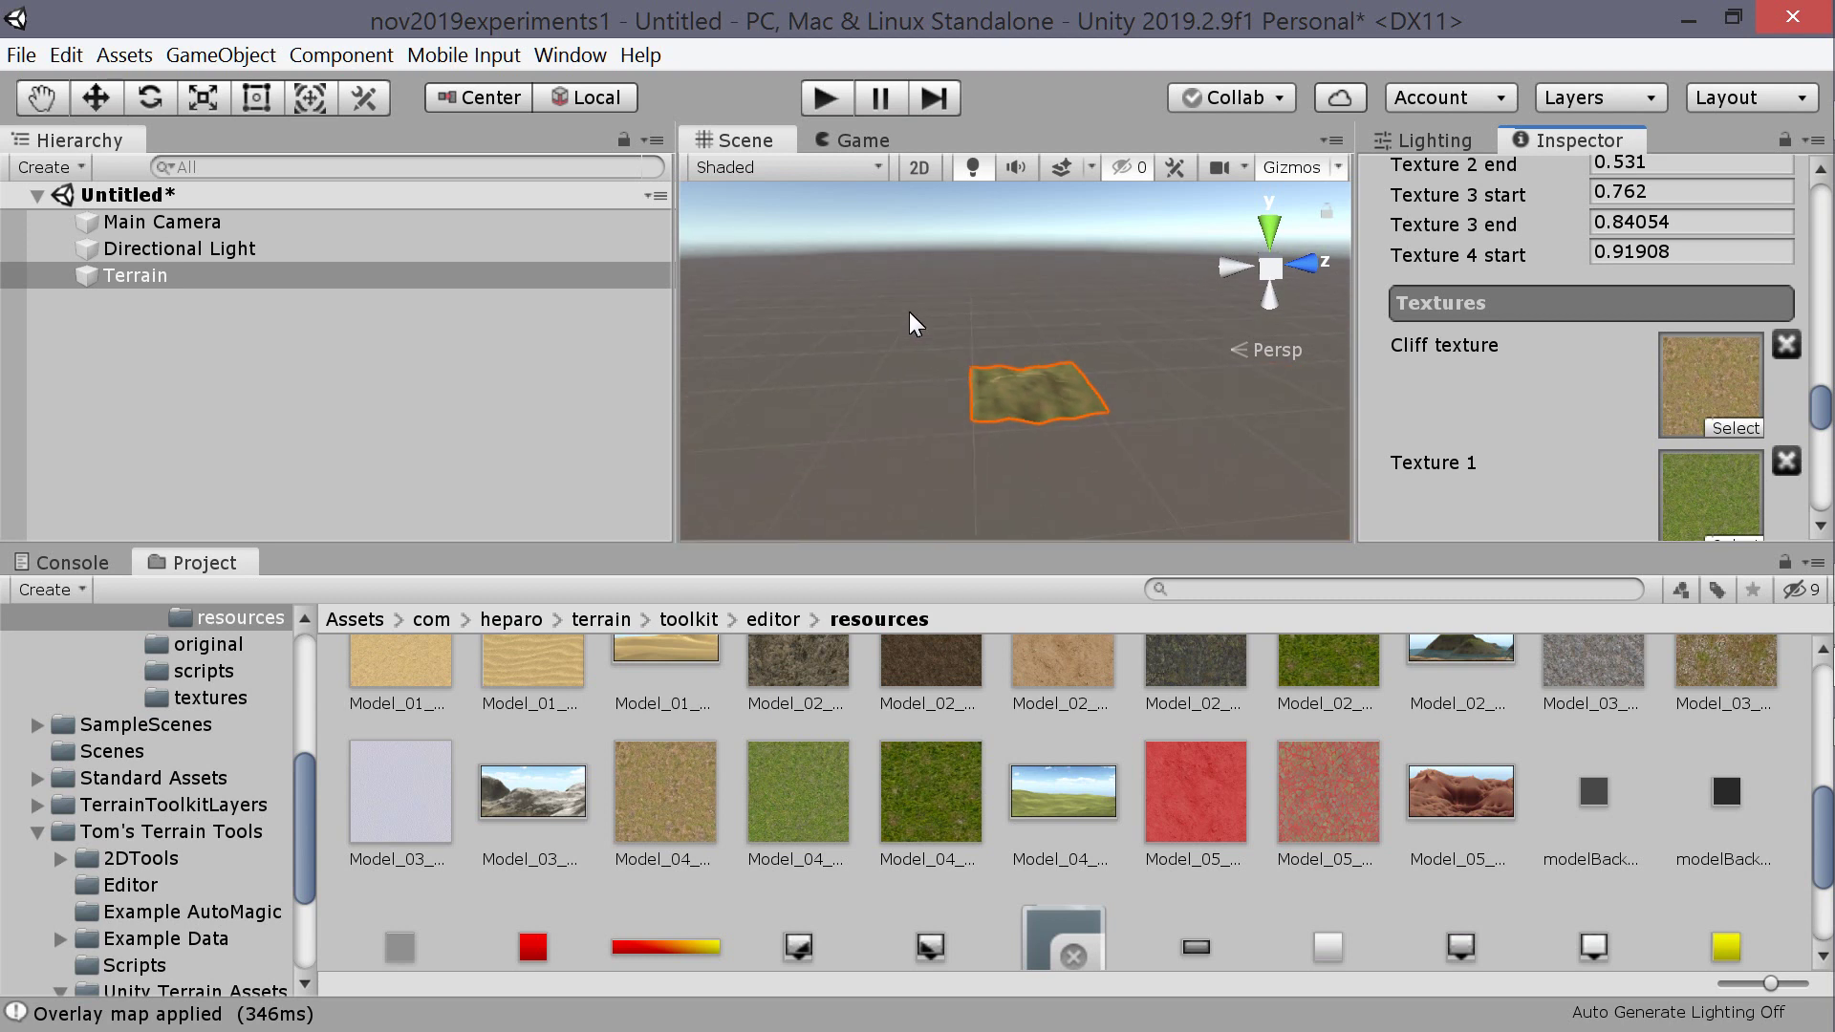
{"action": "scroll", "coordinate": [913, 315], "scroll_direction": "up", "scroll_amount": 5}
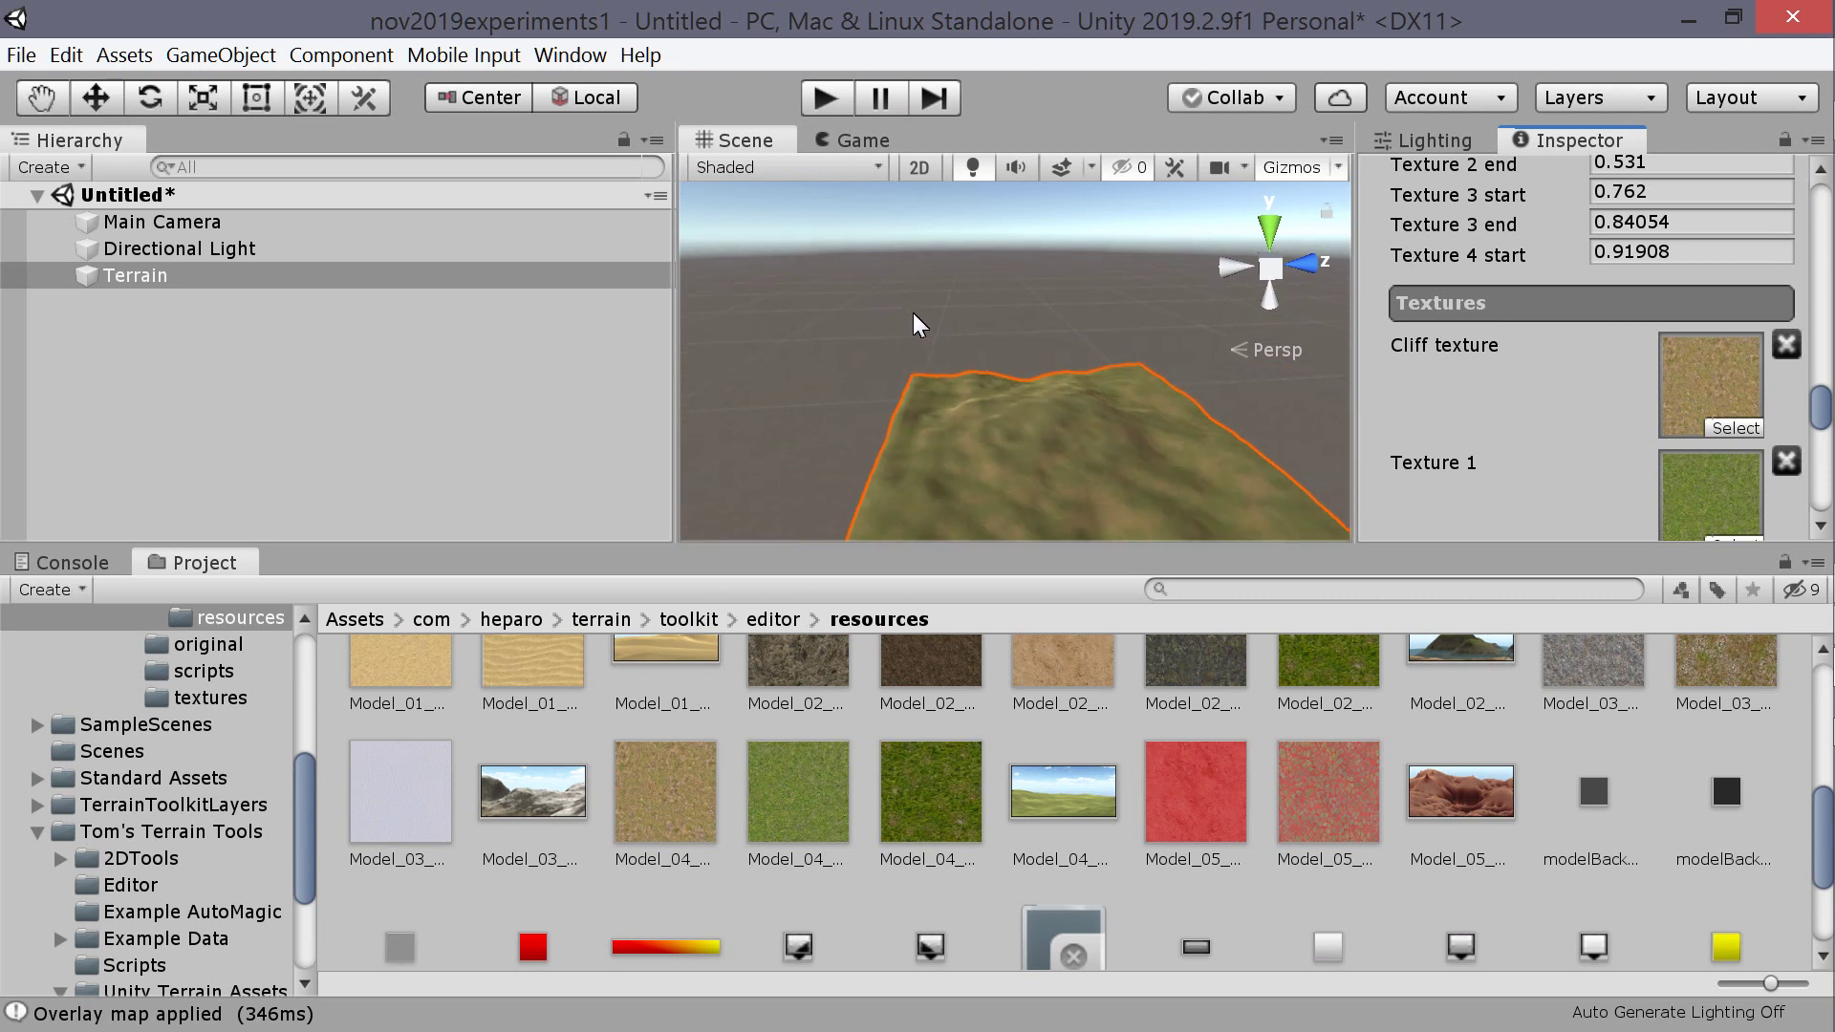
- Place the FPSController prefab from Standard Assets in the scene and move it to Z 156
{"action": "left_click", "coordinate": [191, 281]}
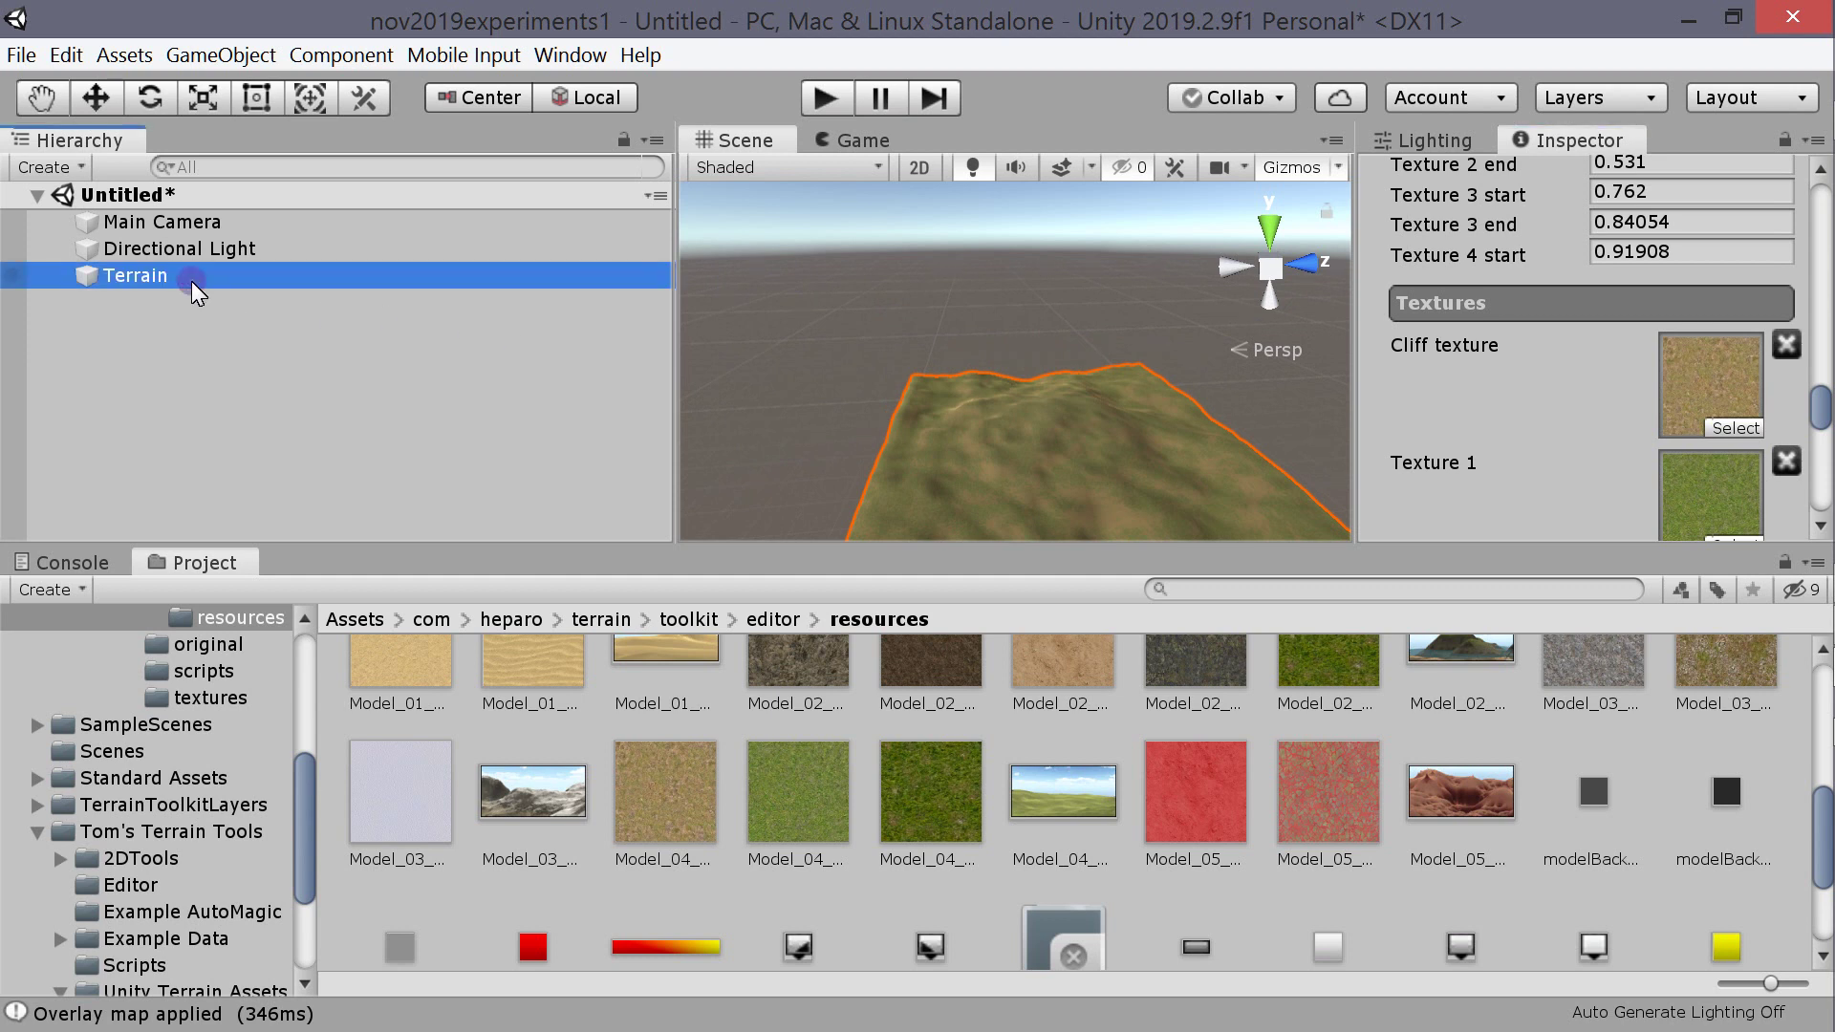
{"action": "left_click", "coordinate": [188, 341]}
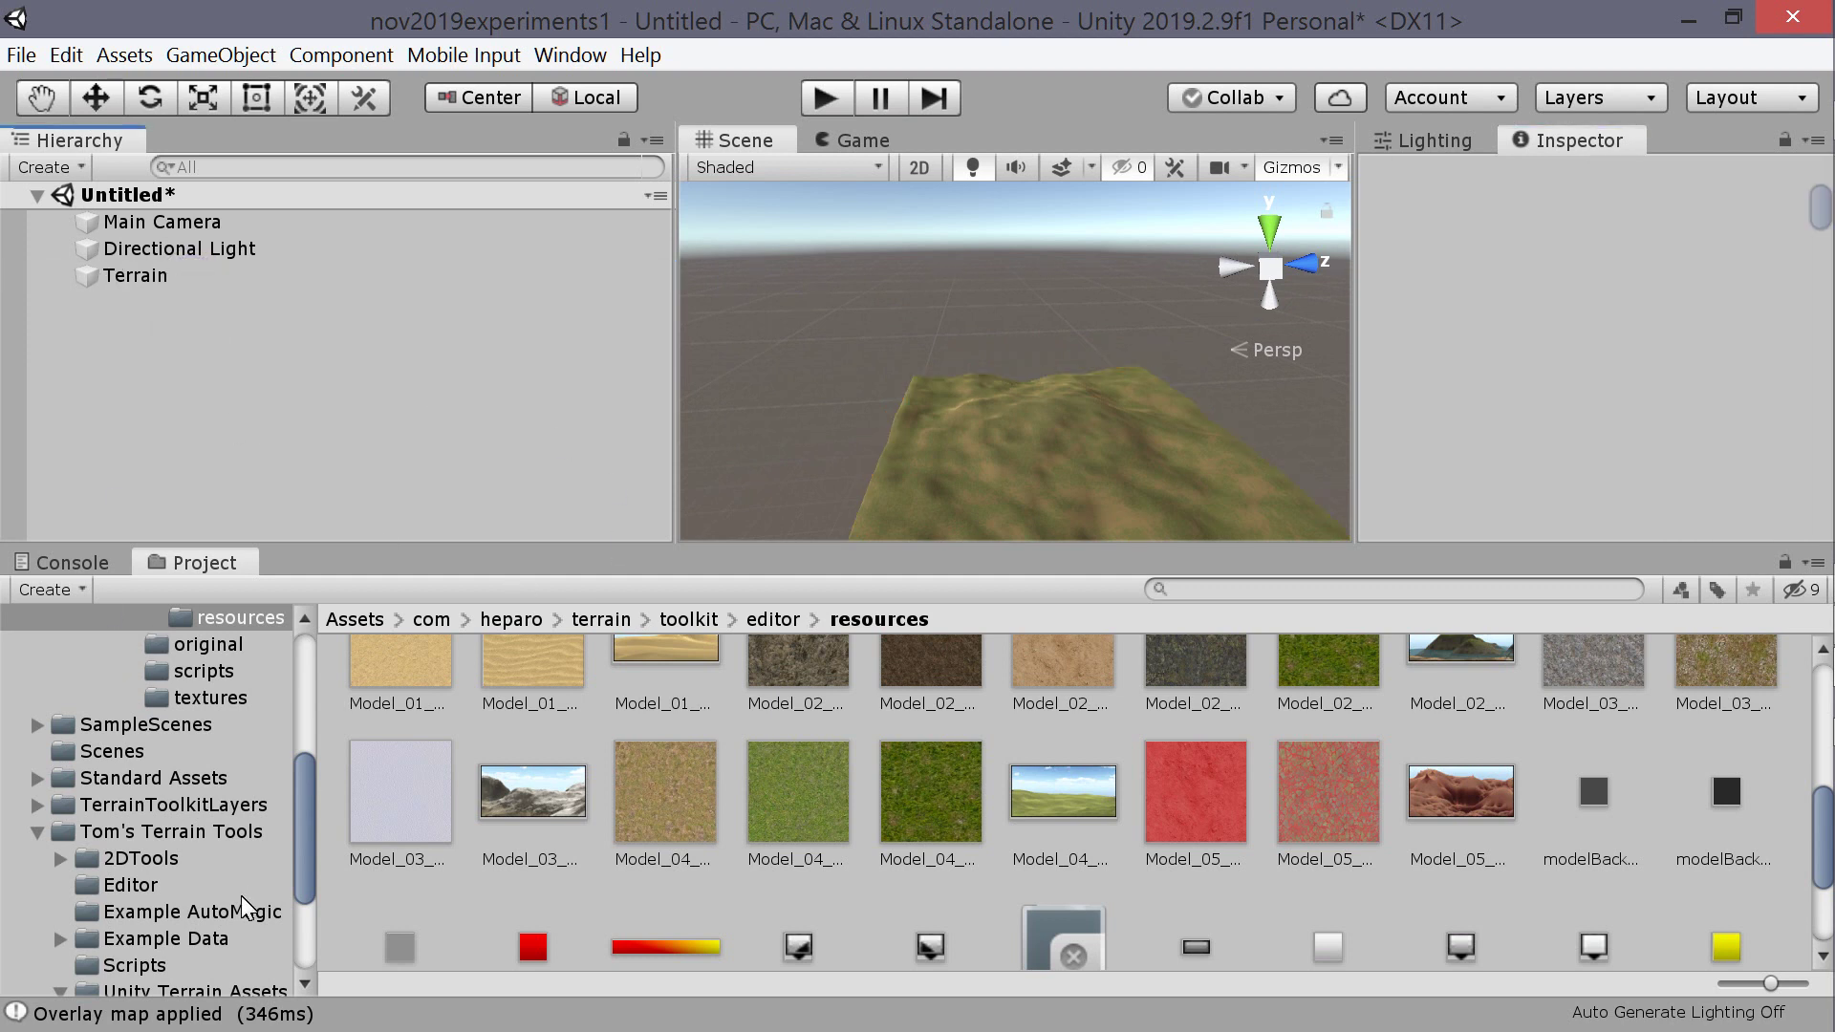
{"action": "left_click", "coordinate": [149, 782]}
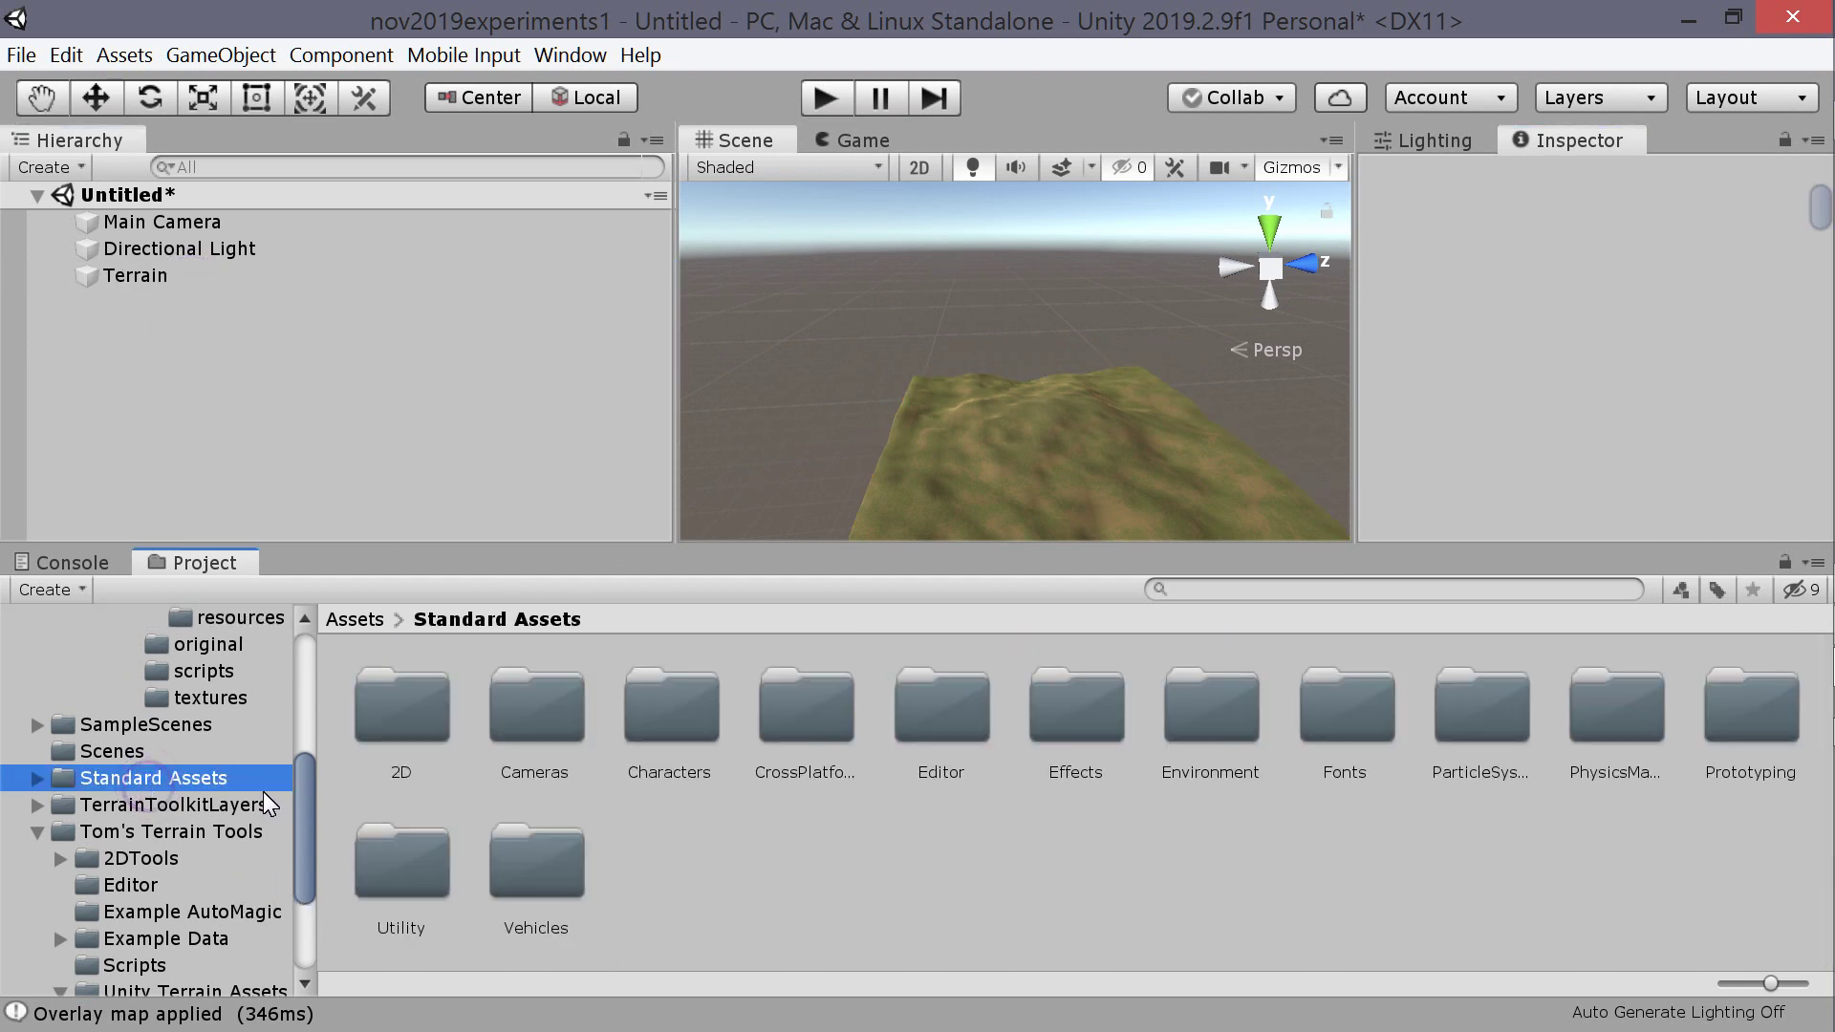
{"action": "left_click", "coordinate": [702, 703]}
{"action": "double_click", "coordinate": [689, 704]}
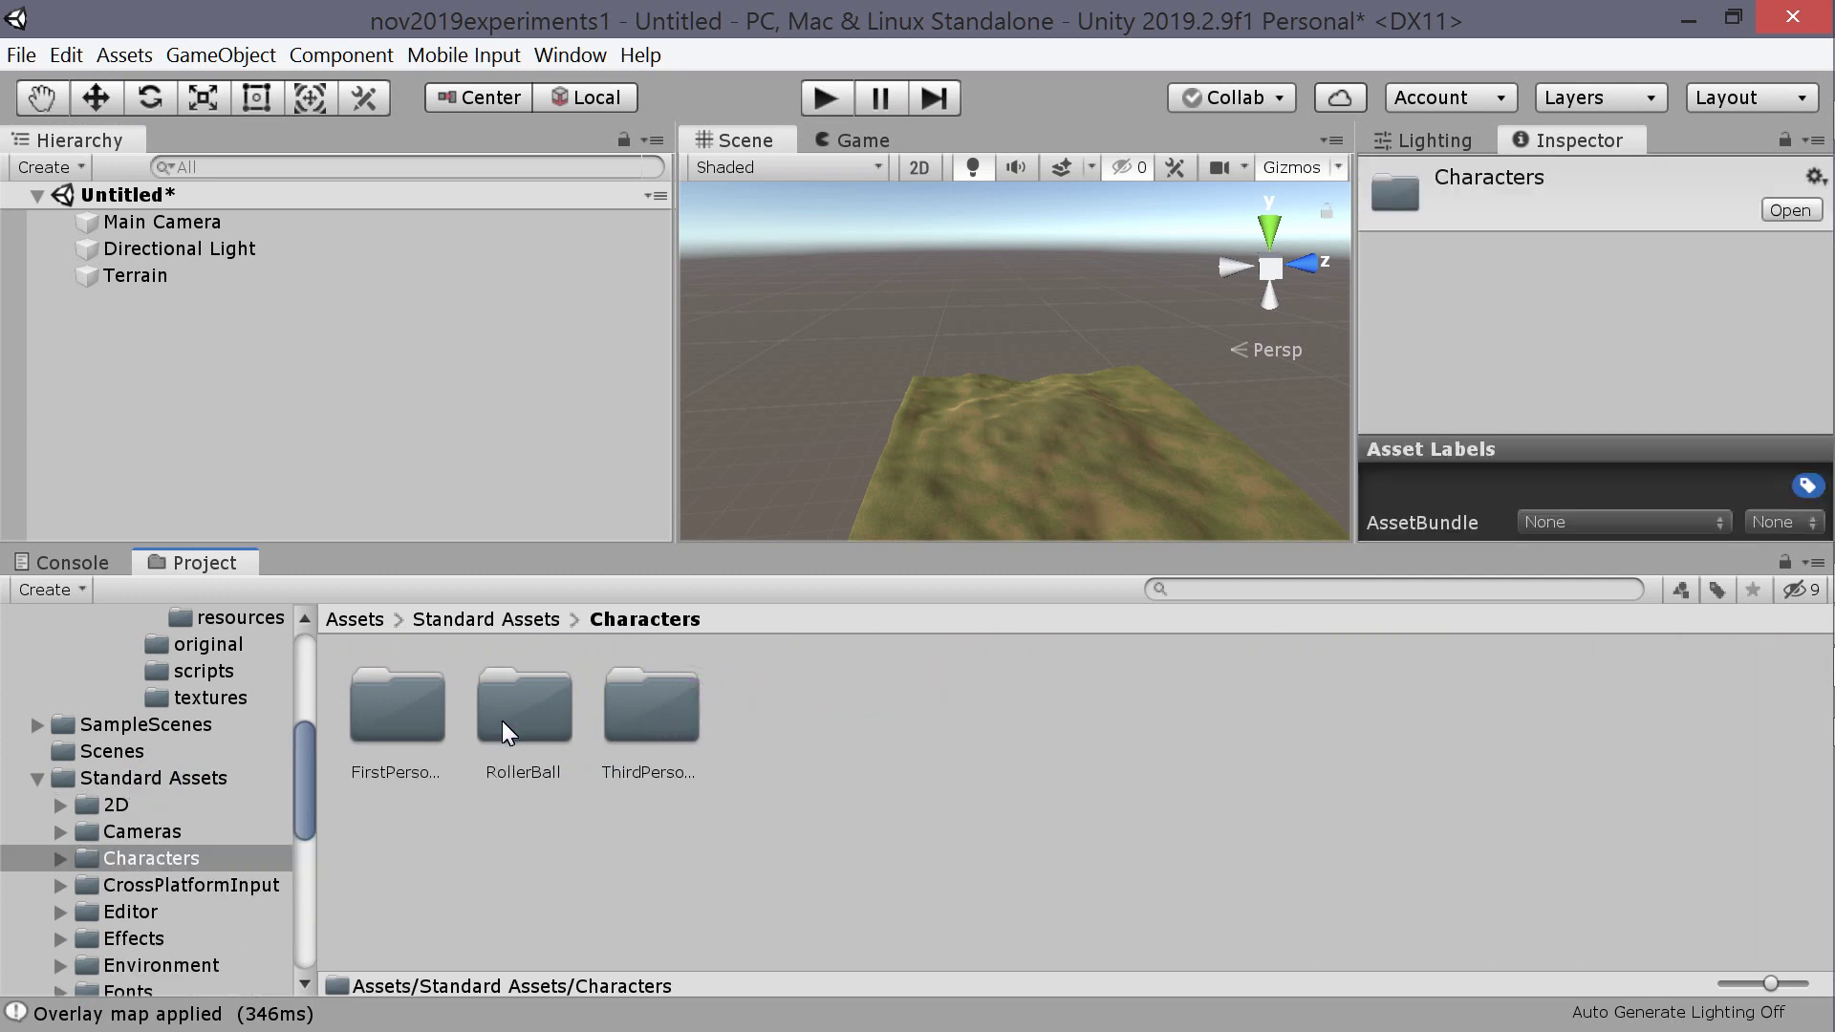
{"action": "double_click", "coordinate": [395, 721]}
{"action": "double_click", "coordinate": [535, 707]}
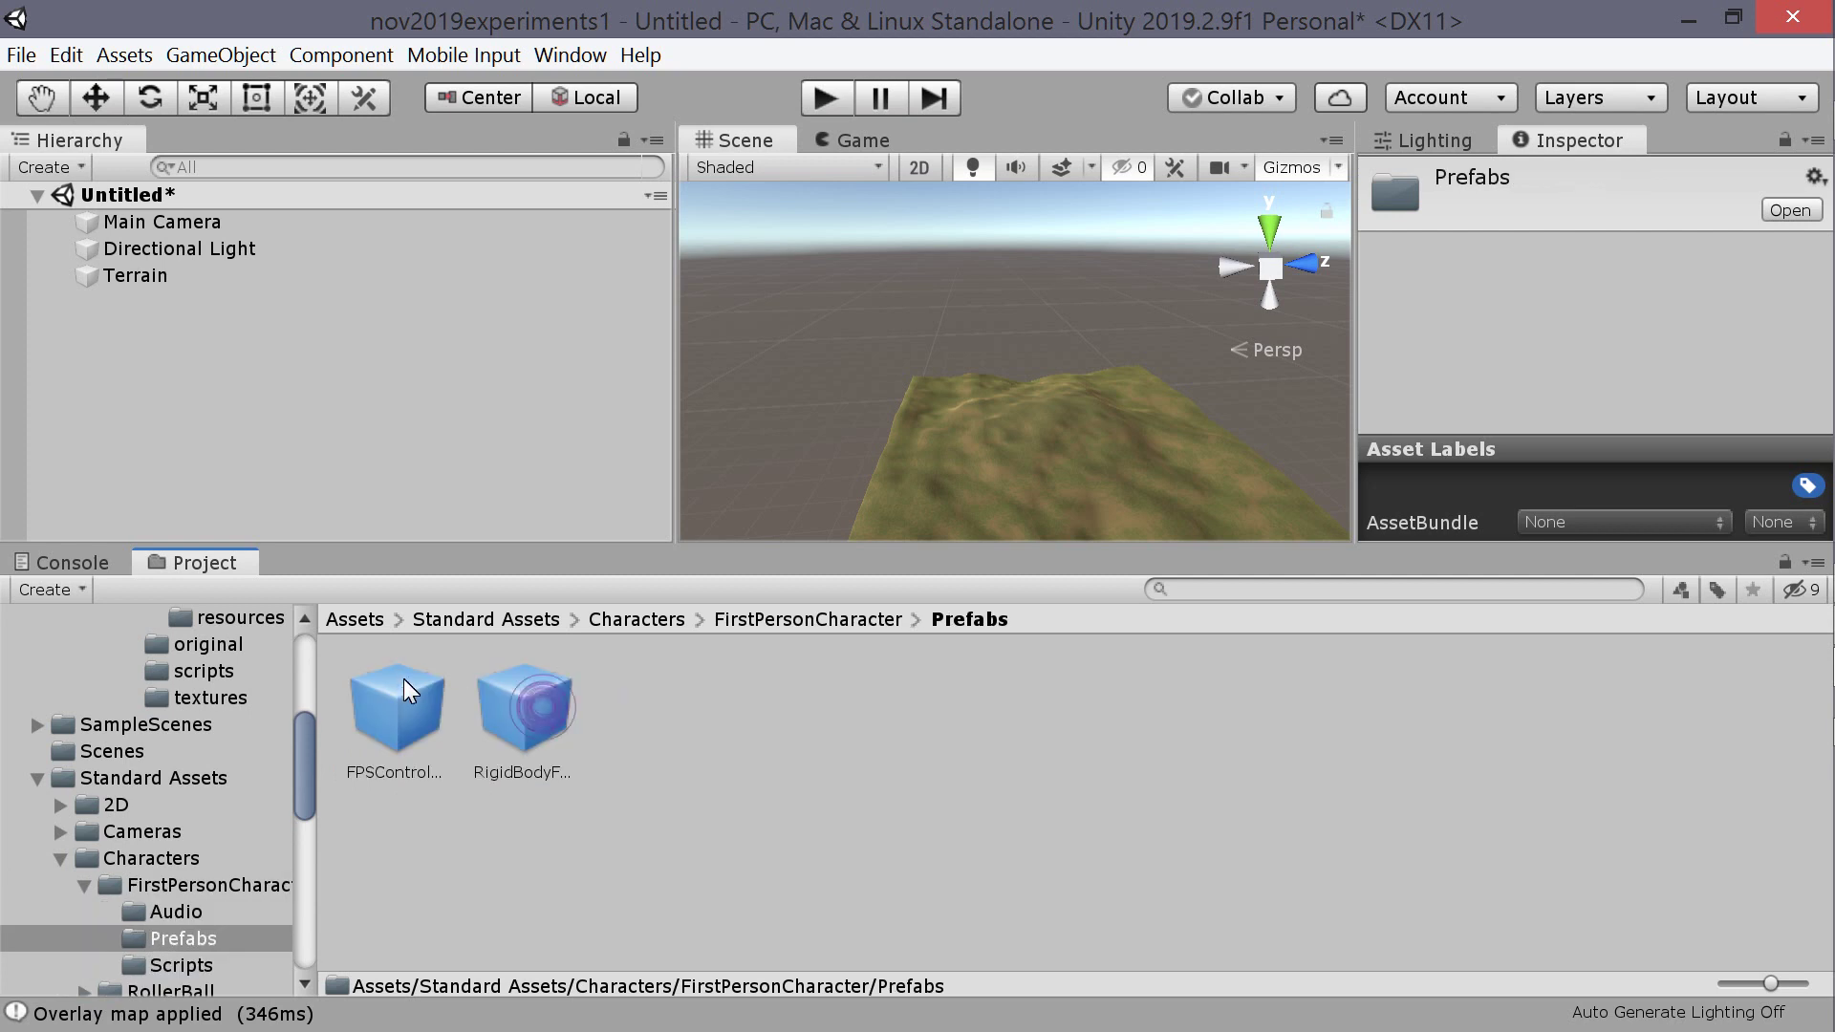
{"action": "left_click_drag", "start_coordinate": [403, 686], "coordinate": [499, 398]}
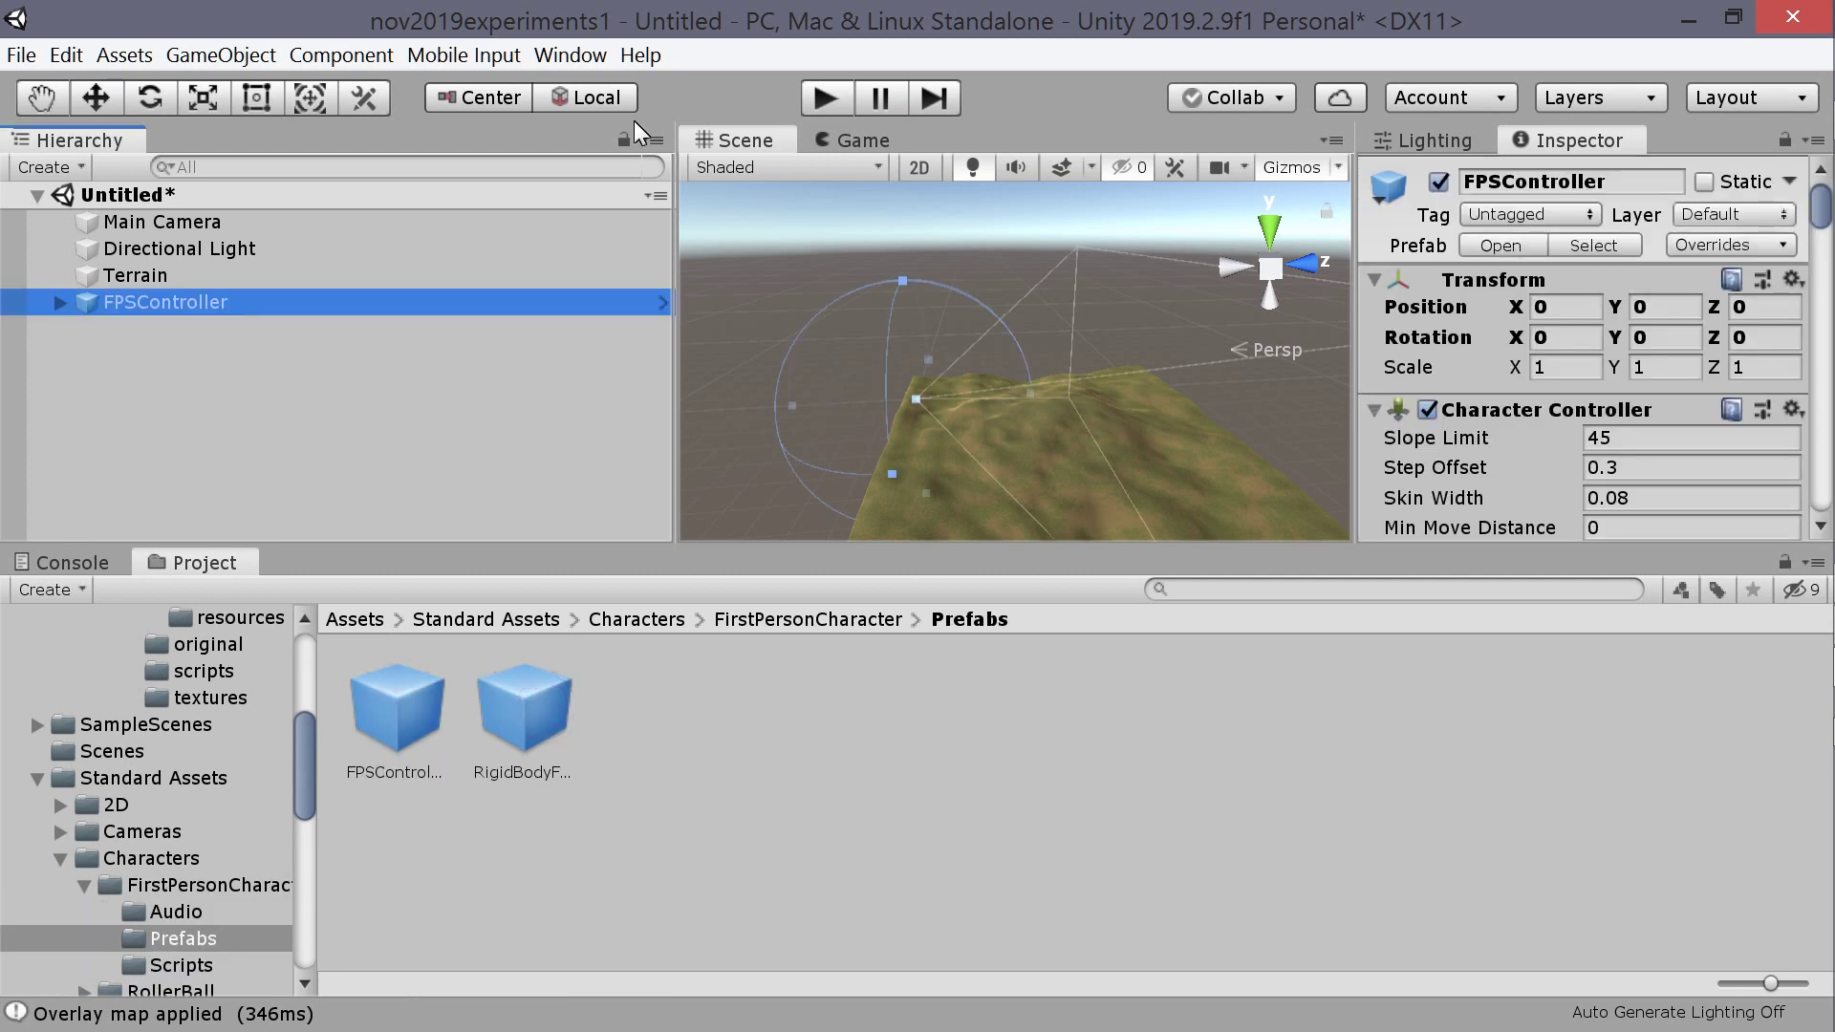
{"action": "left_click", "coordinate": [88, 98]}
{"action": "left_click_drag", "start_coordinate": [1051, 402], "coordinate": [1074, 254]}
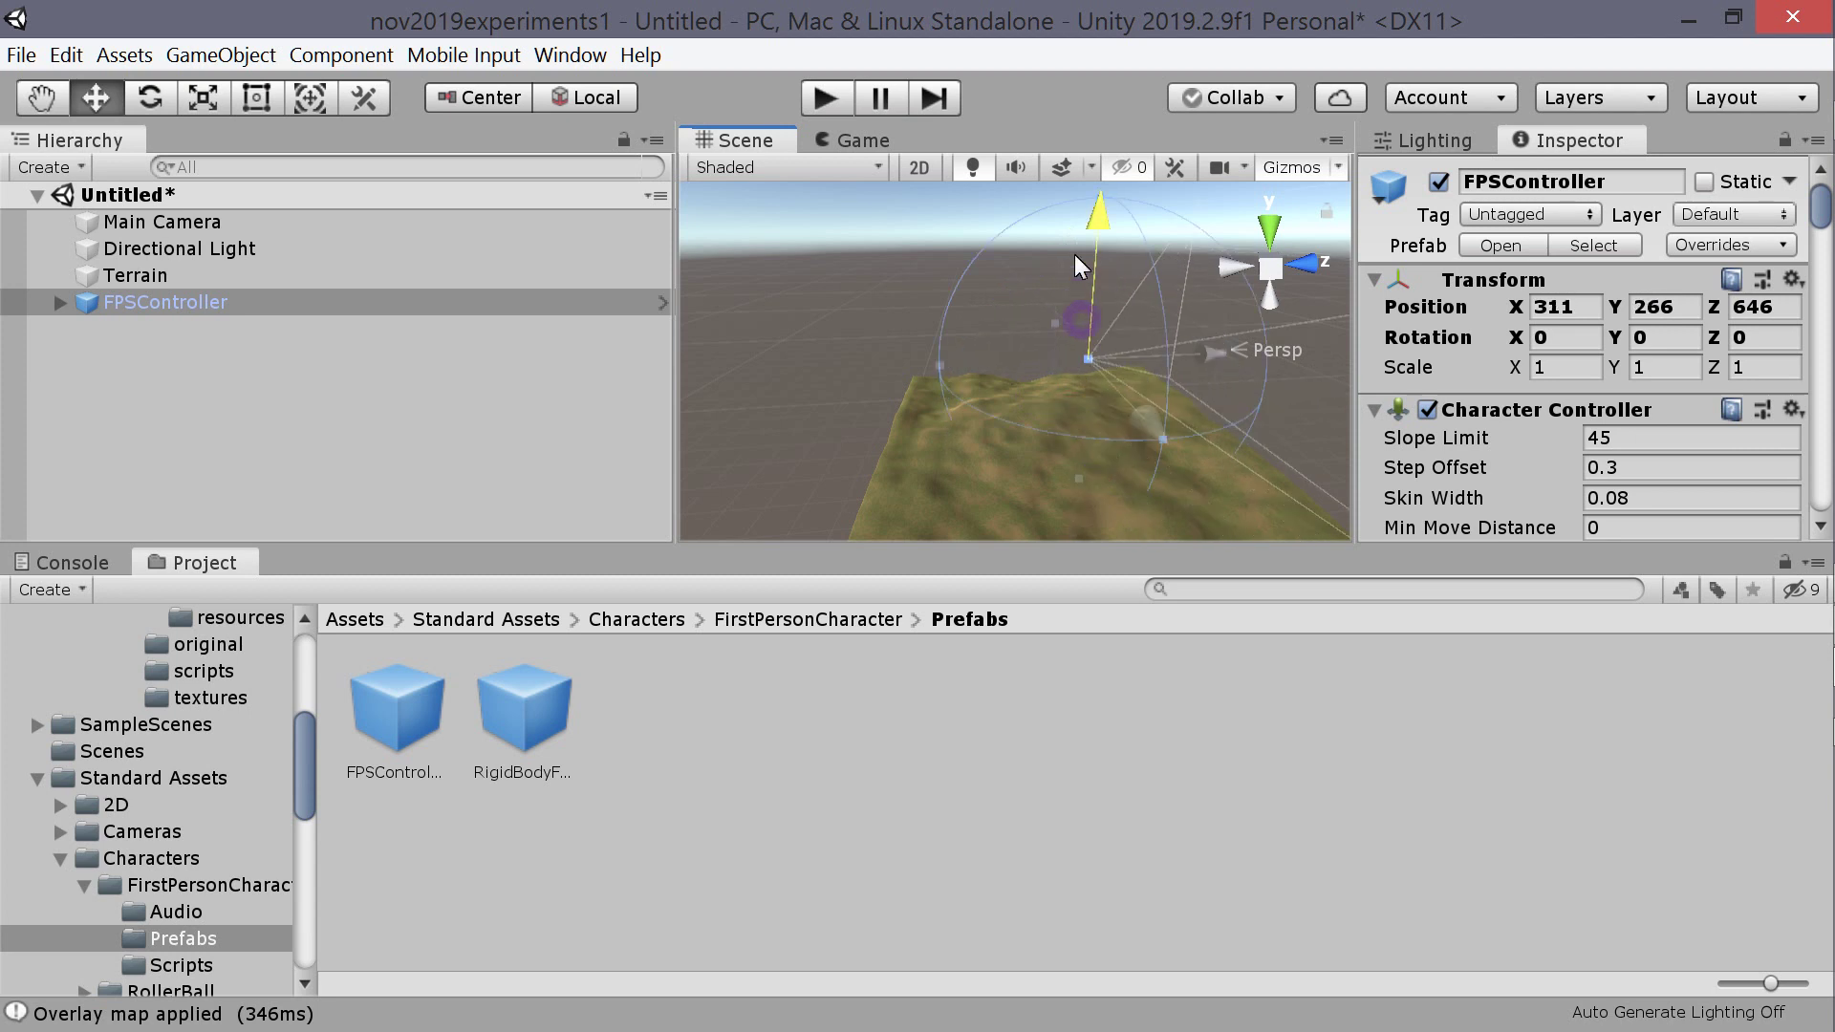
- Delete the Main Camera and run the scene in play mode
{"action": "left_click", "coordinate": [203, 220]}
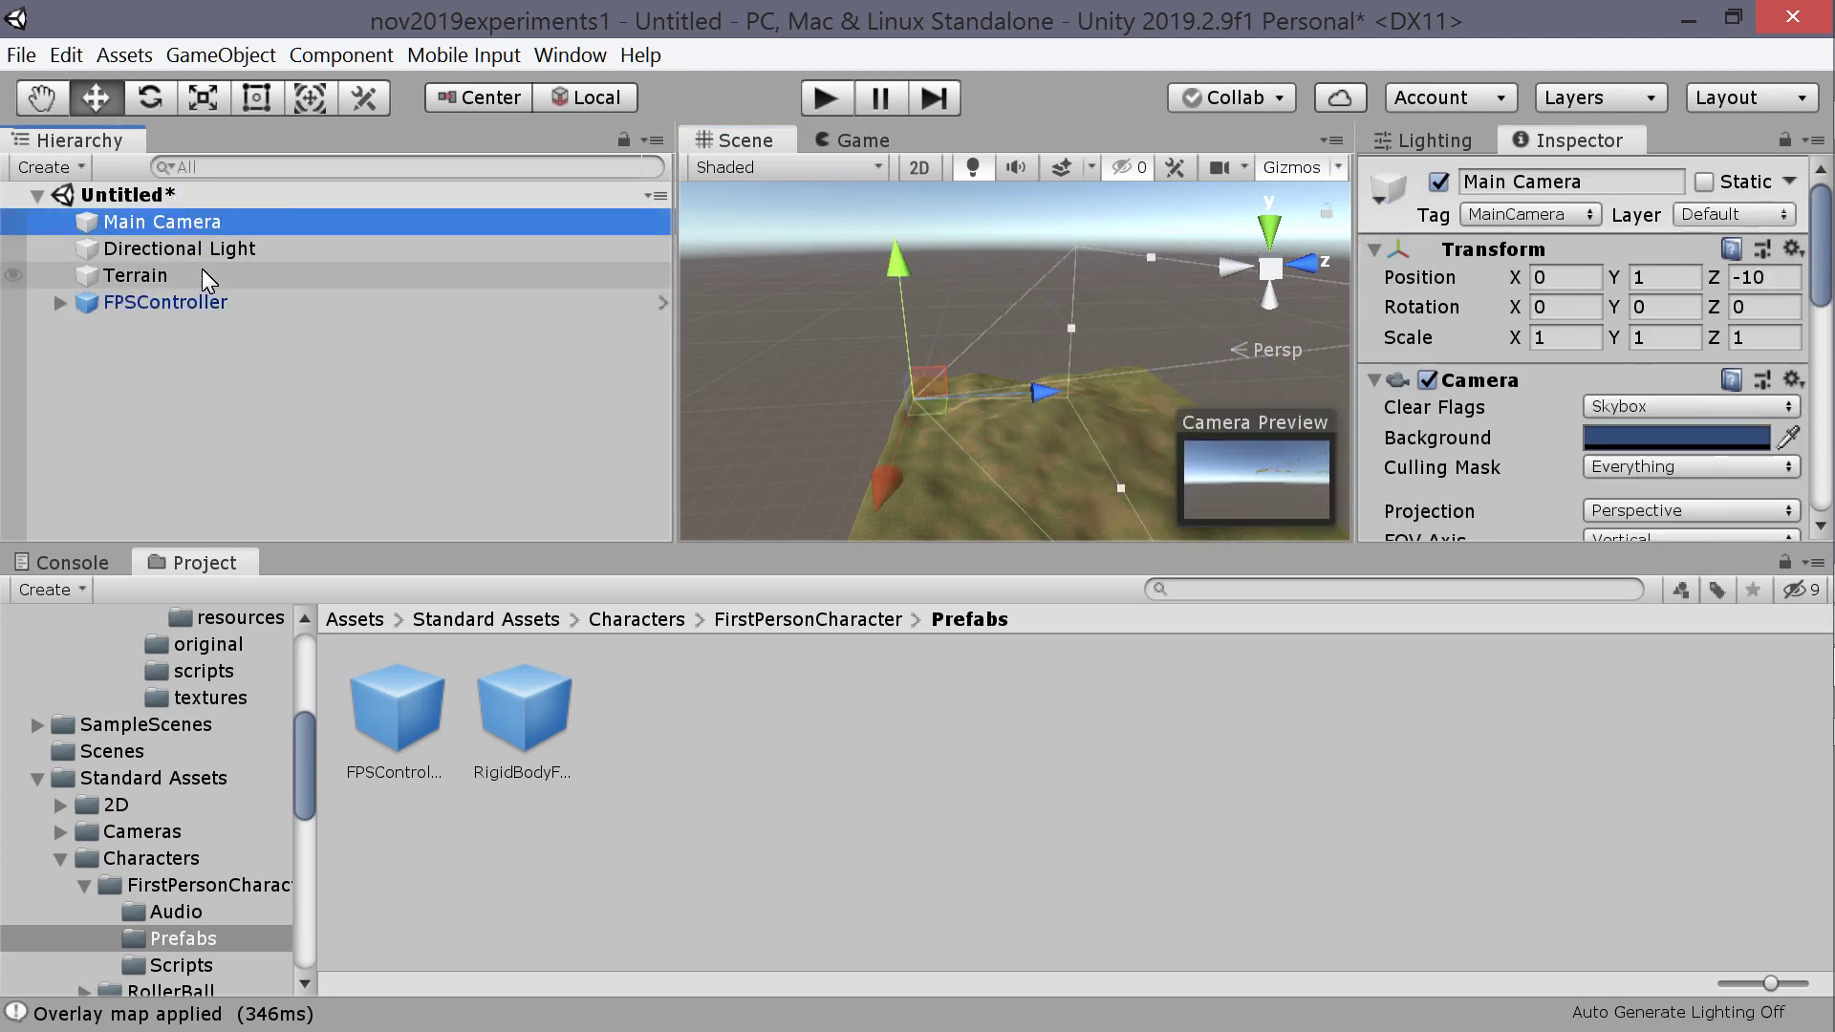
{"action": "key", "text": "Delete"}
{"action": "left_click", "coordinate": [831, 92]}
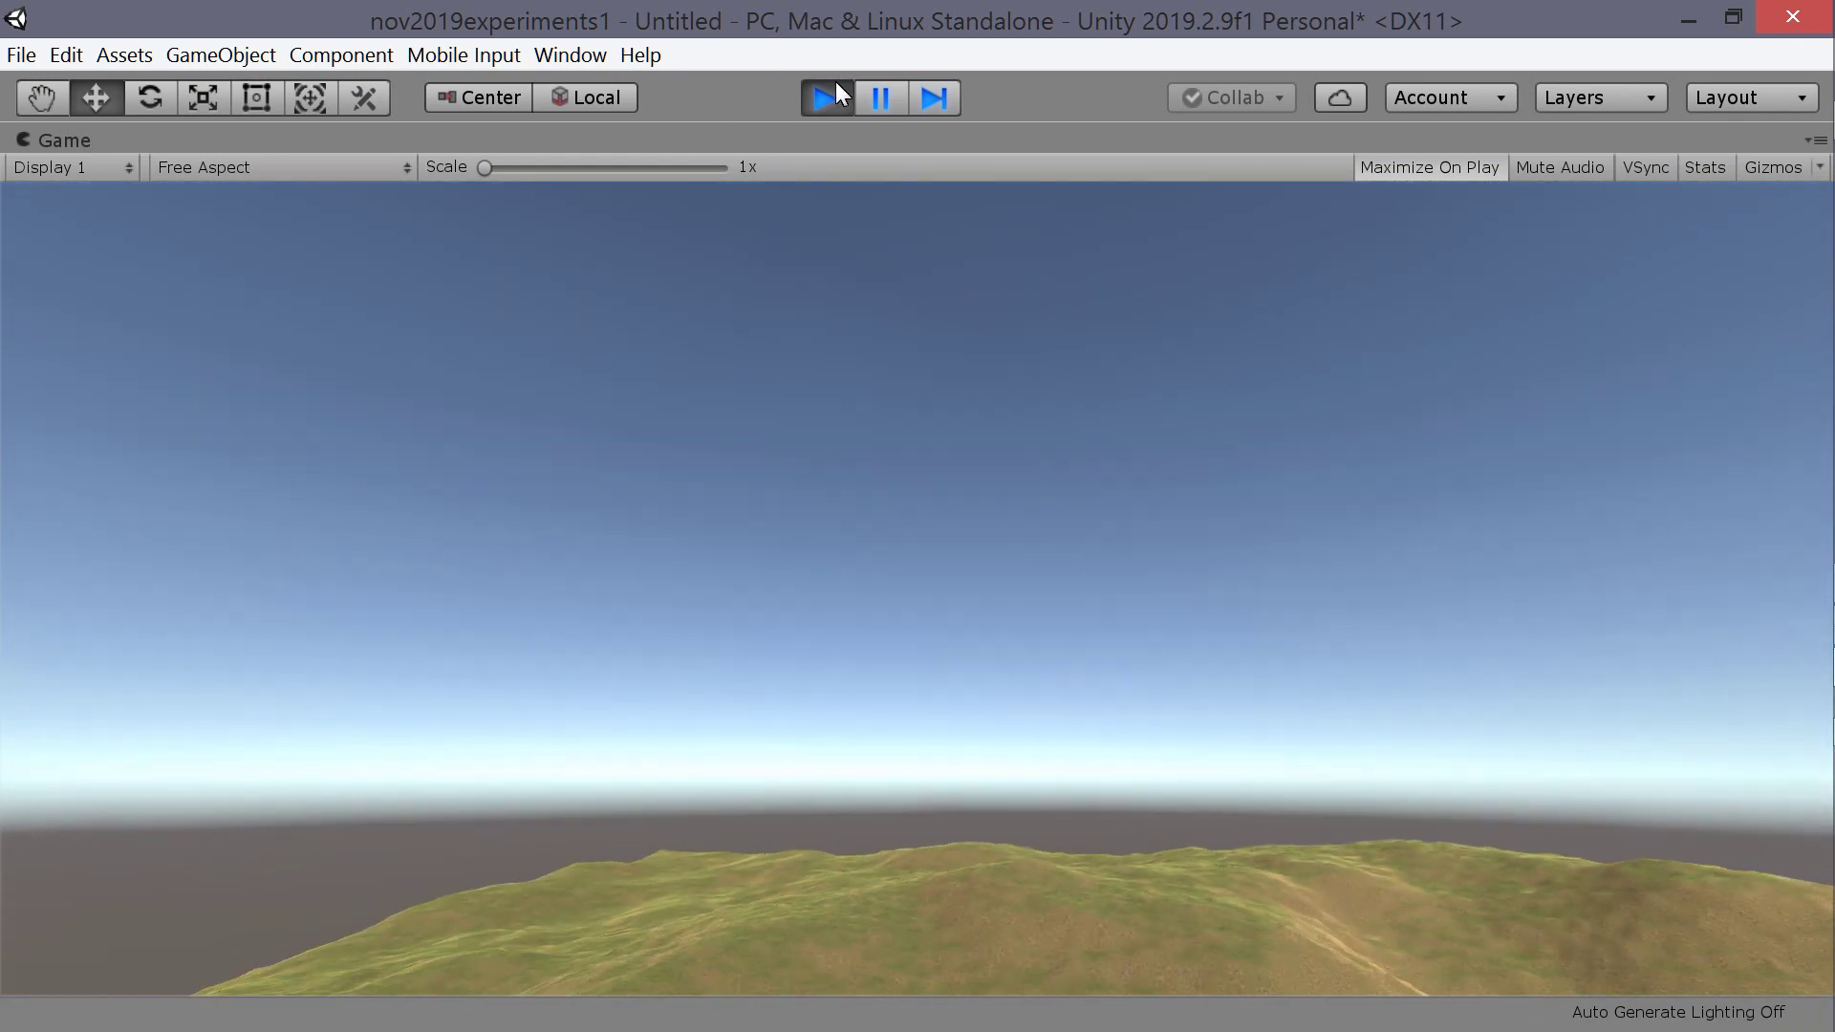
- Exit play mode and create neighbour terrains on the far, left, right and near edges
{"action": "left_click", "coordinate": [837, 93]}
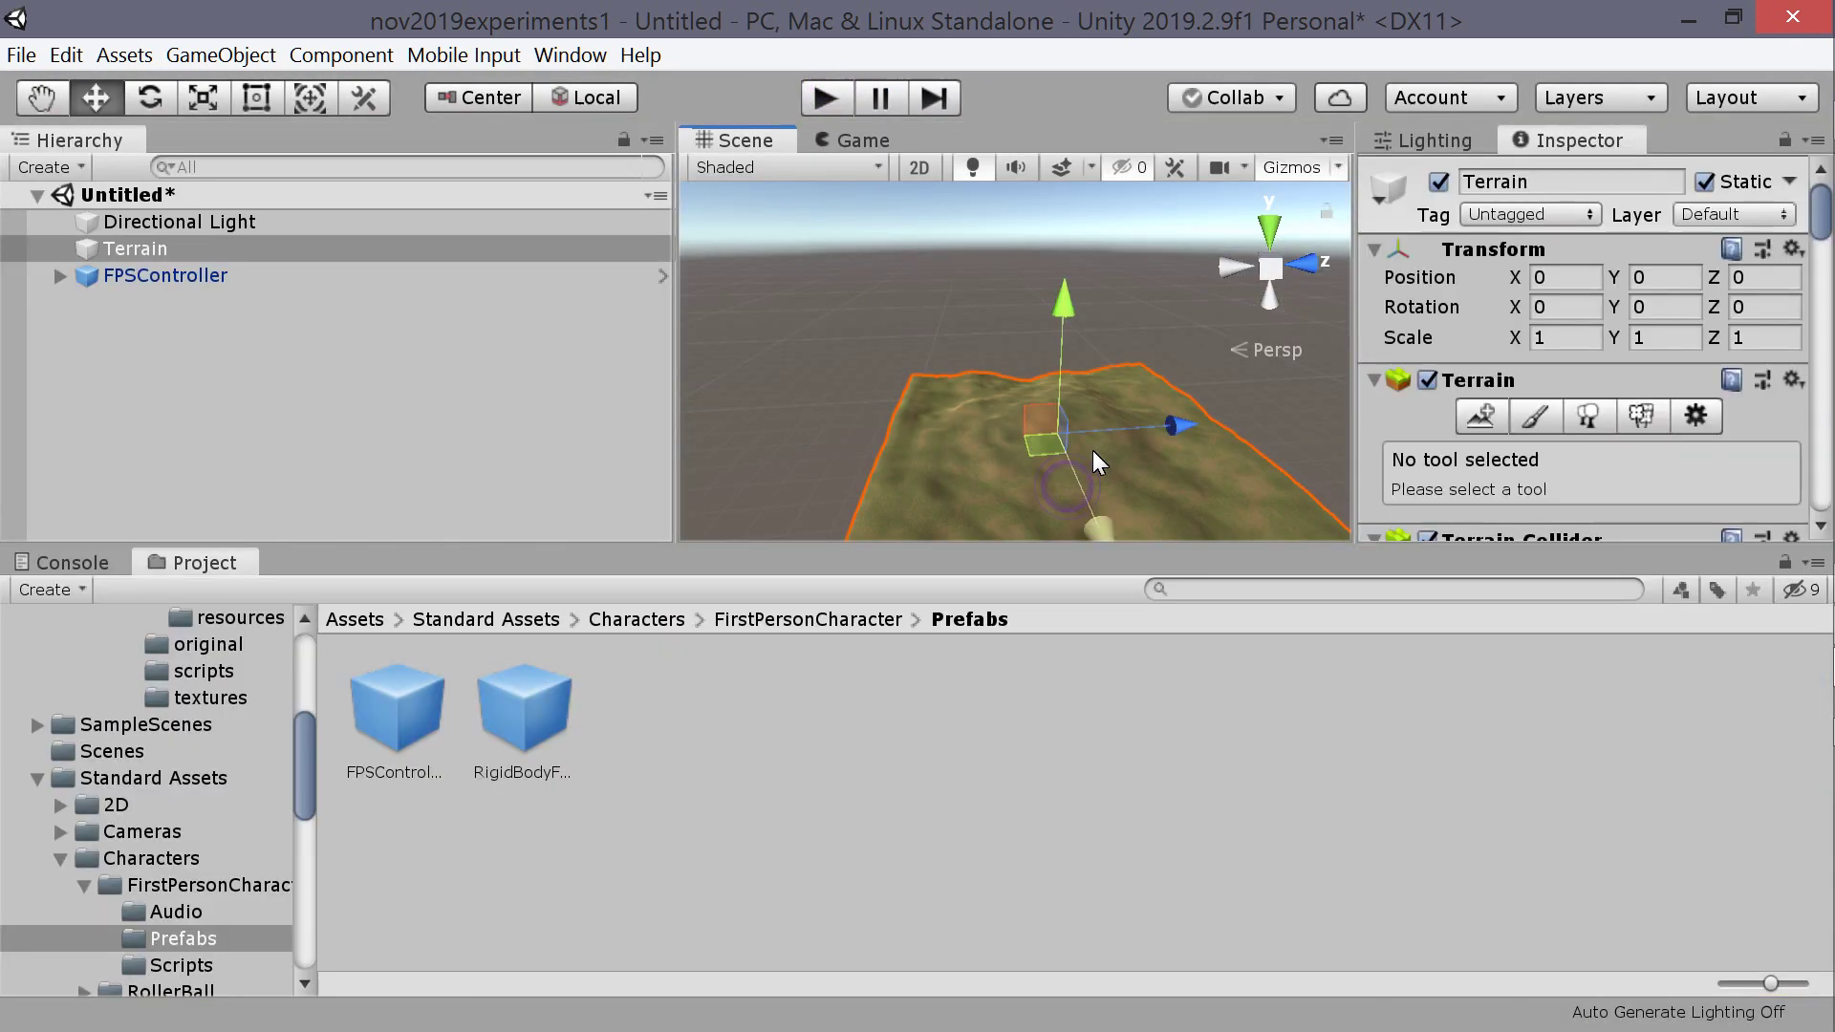
{"action": "left_click", "coordinate": [1481, 417]}
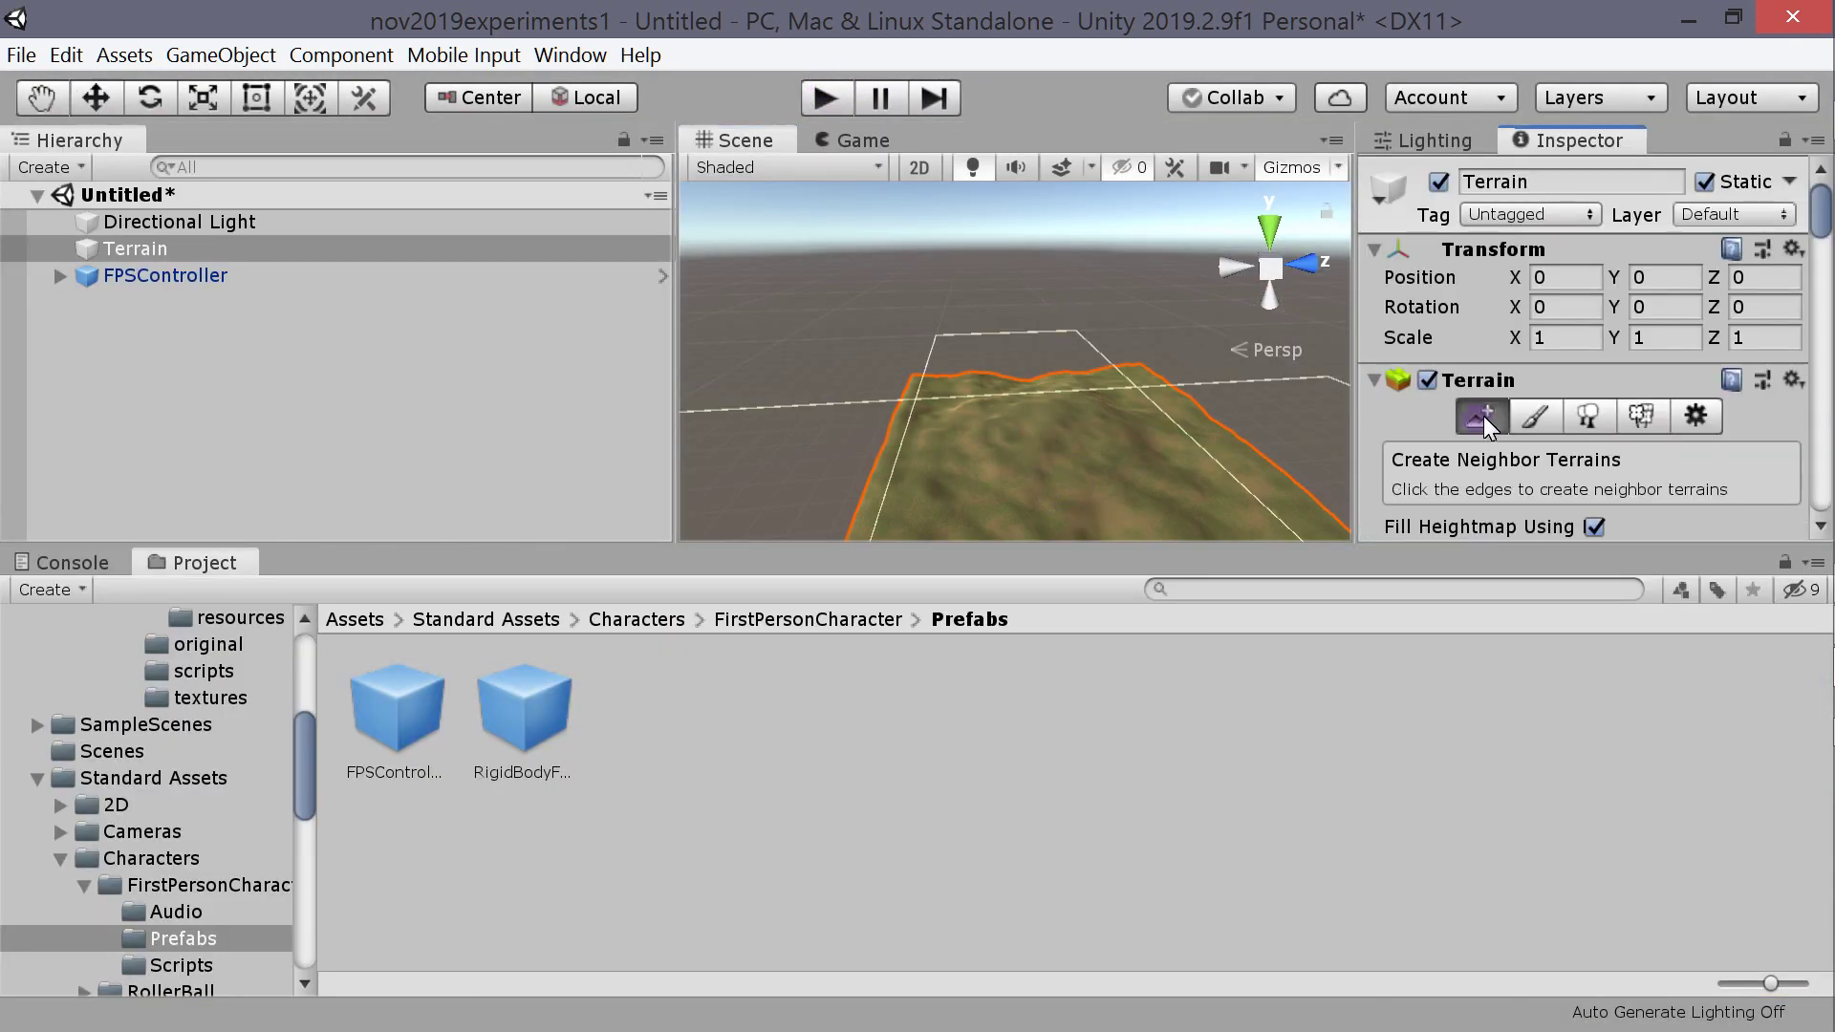
{"action": "left_click", "coordinate": [1014, 359]}
{"action": "left_click", "coordinate": [771, 477]}
{"action": "left_click", "coordinate": [1268, 424]}
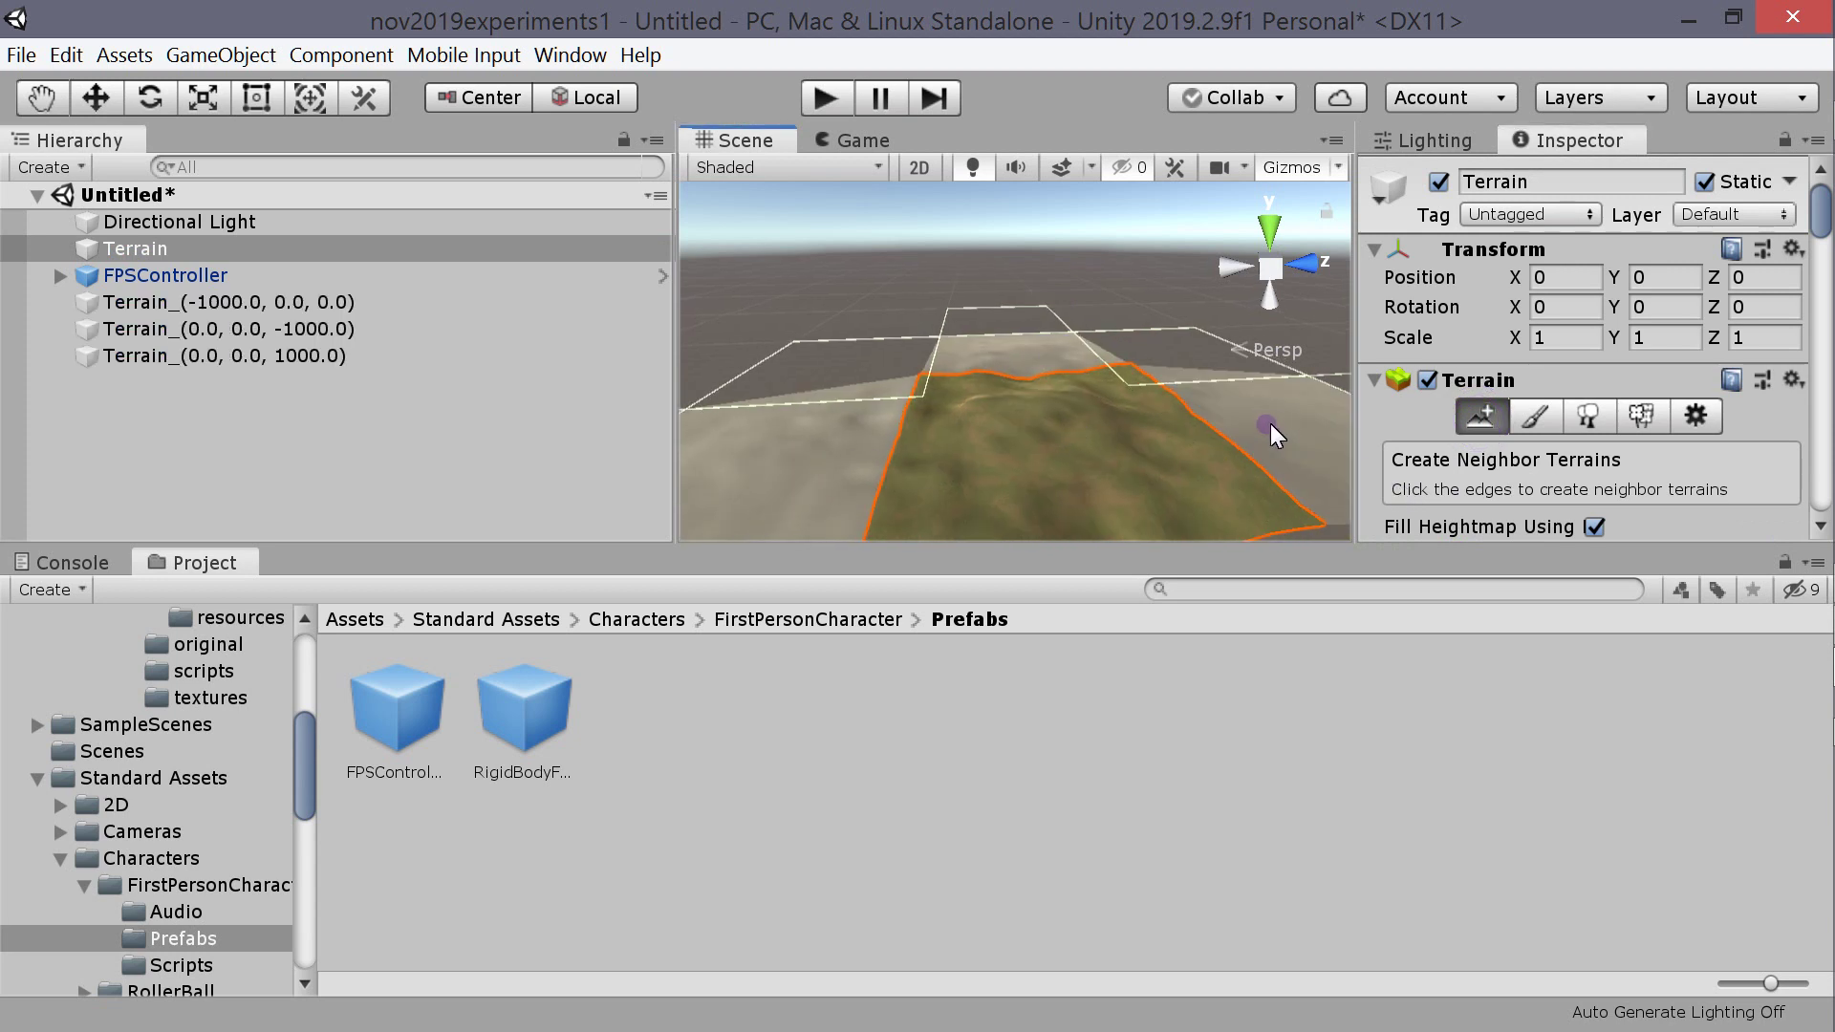
{"action": "scroll", "coordinate": [1211, 424], "scroll_direction": "down", "scroll_amount": 3}
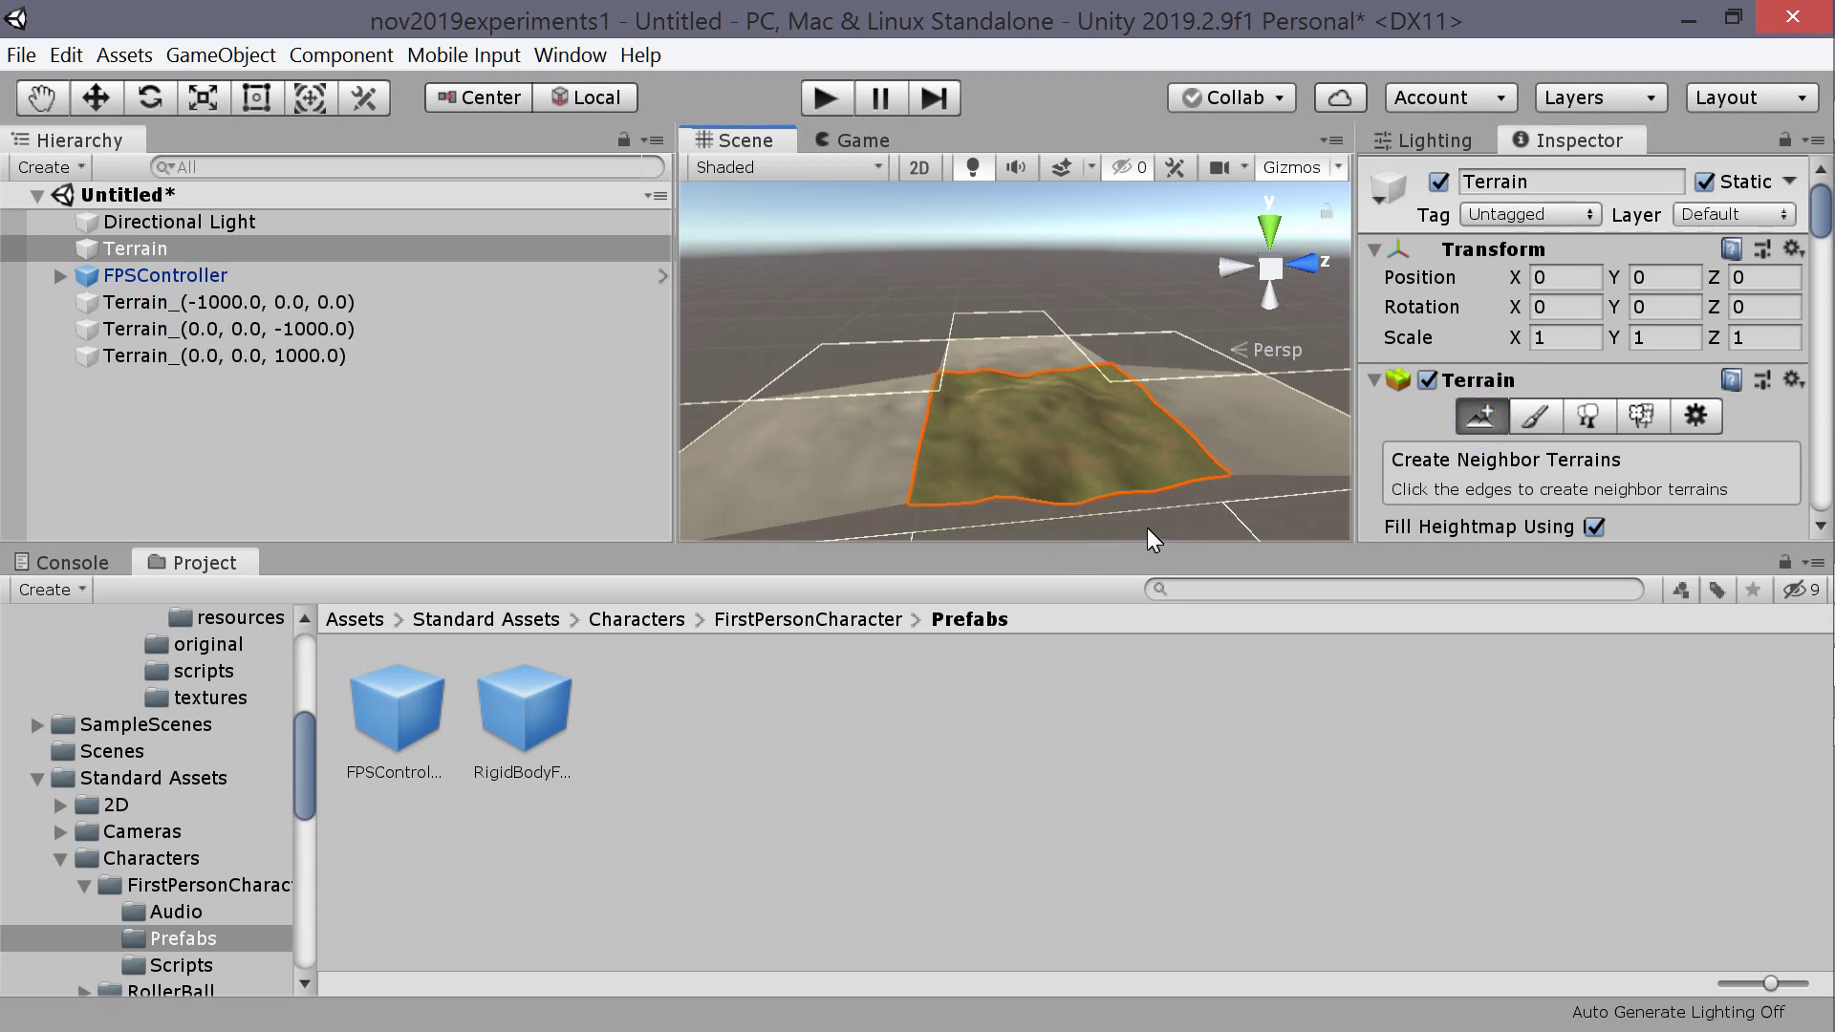
{"action": "left_click", "coordinate": [1149, 525]}
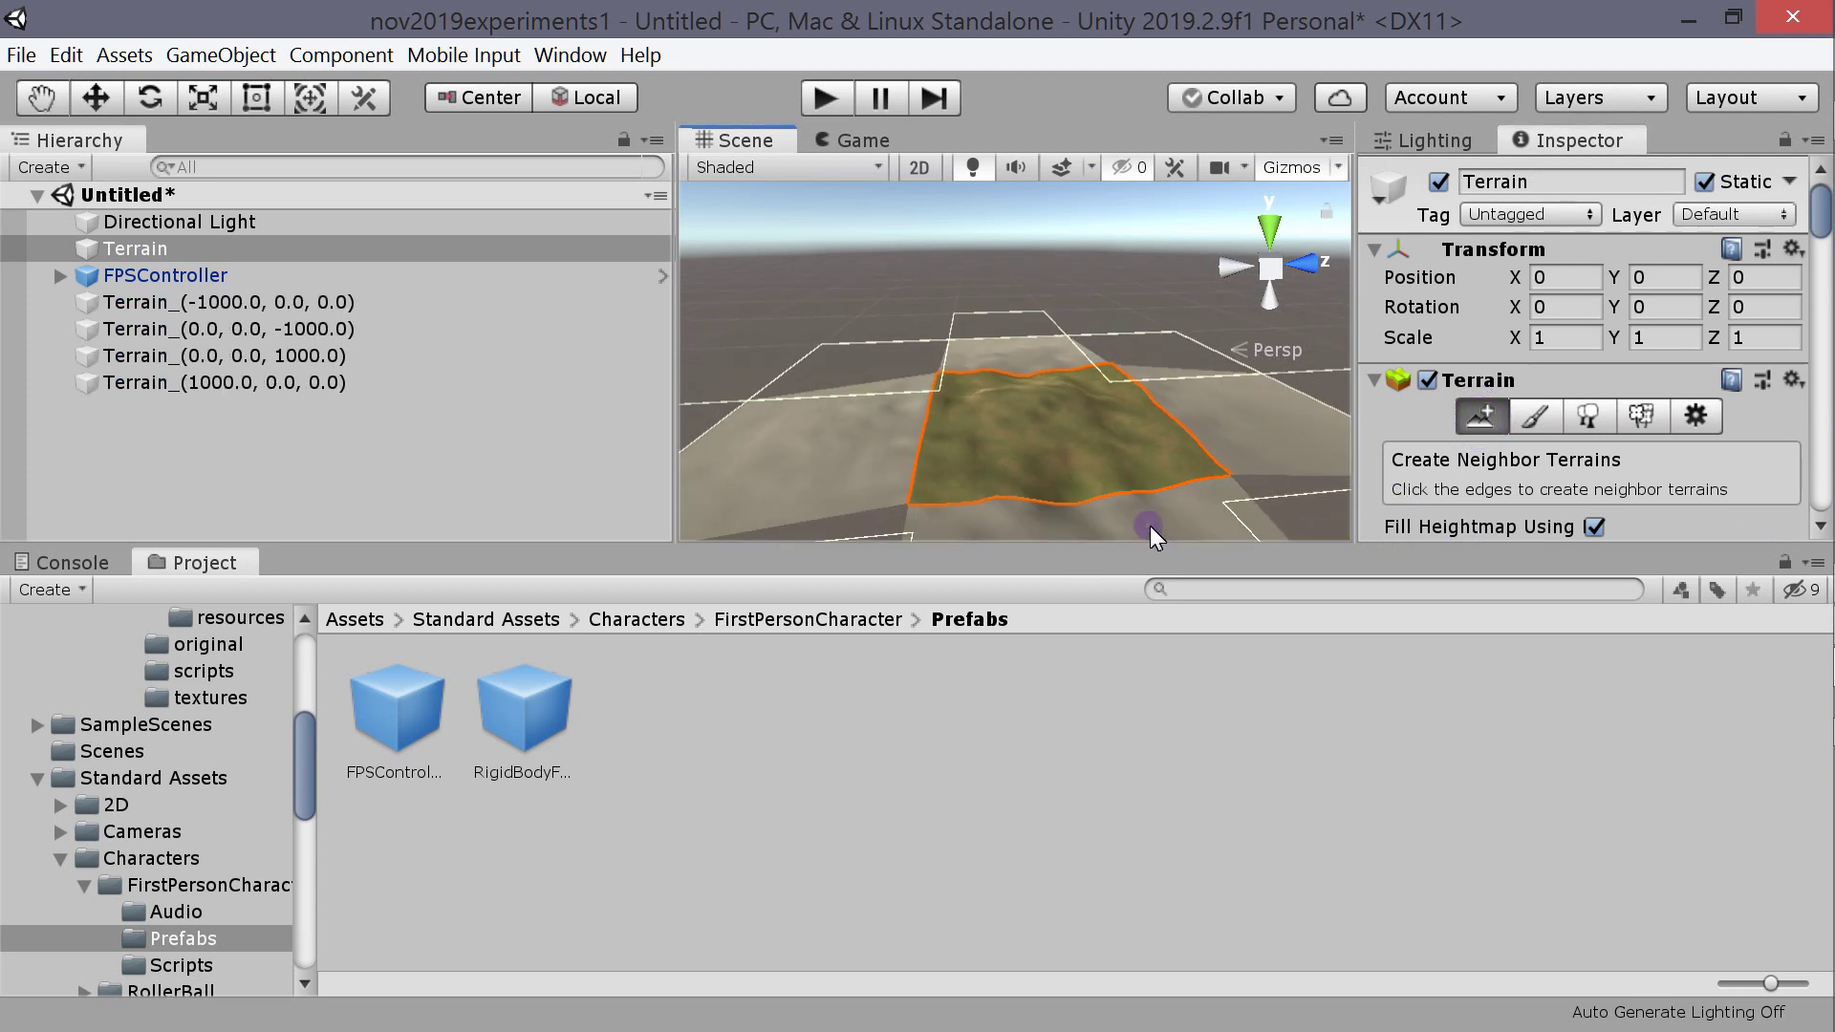
- Play the scene, walk forward with W across the hills, then stop play mode
{"action": "left_click", "coordinate": [819, 98]}
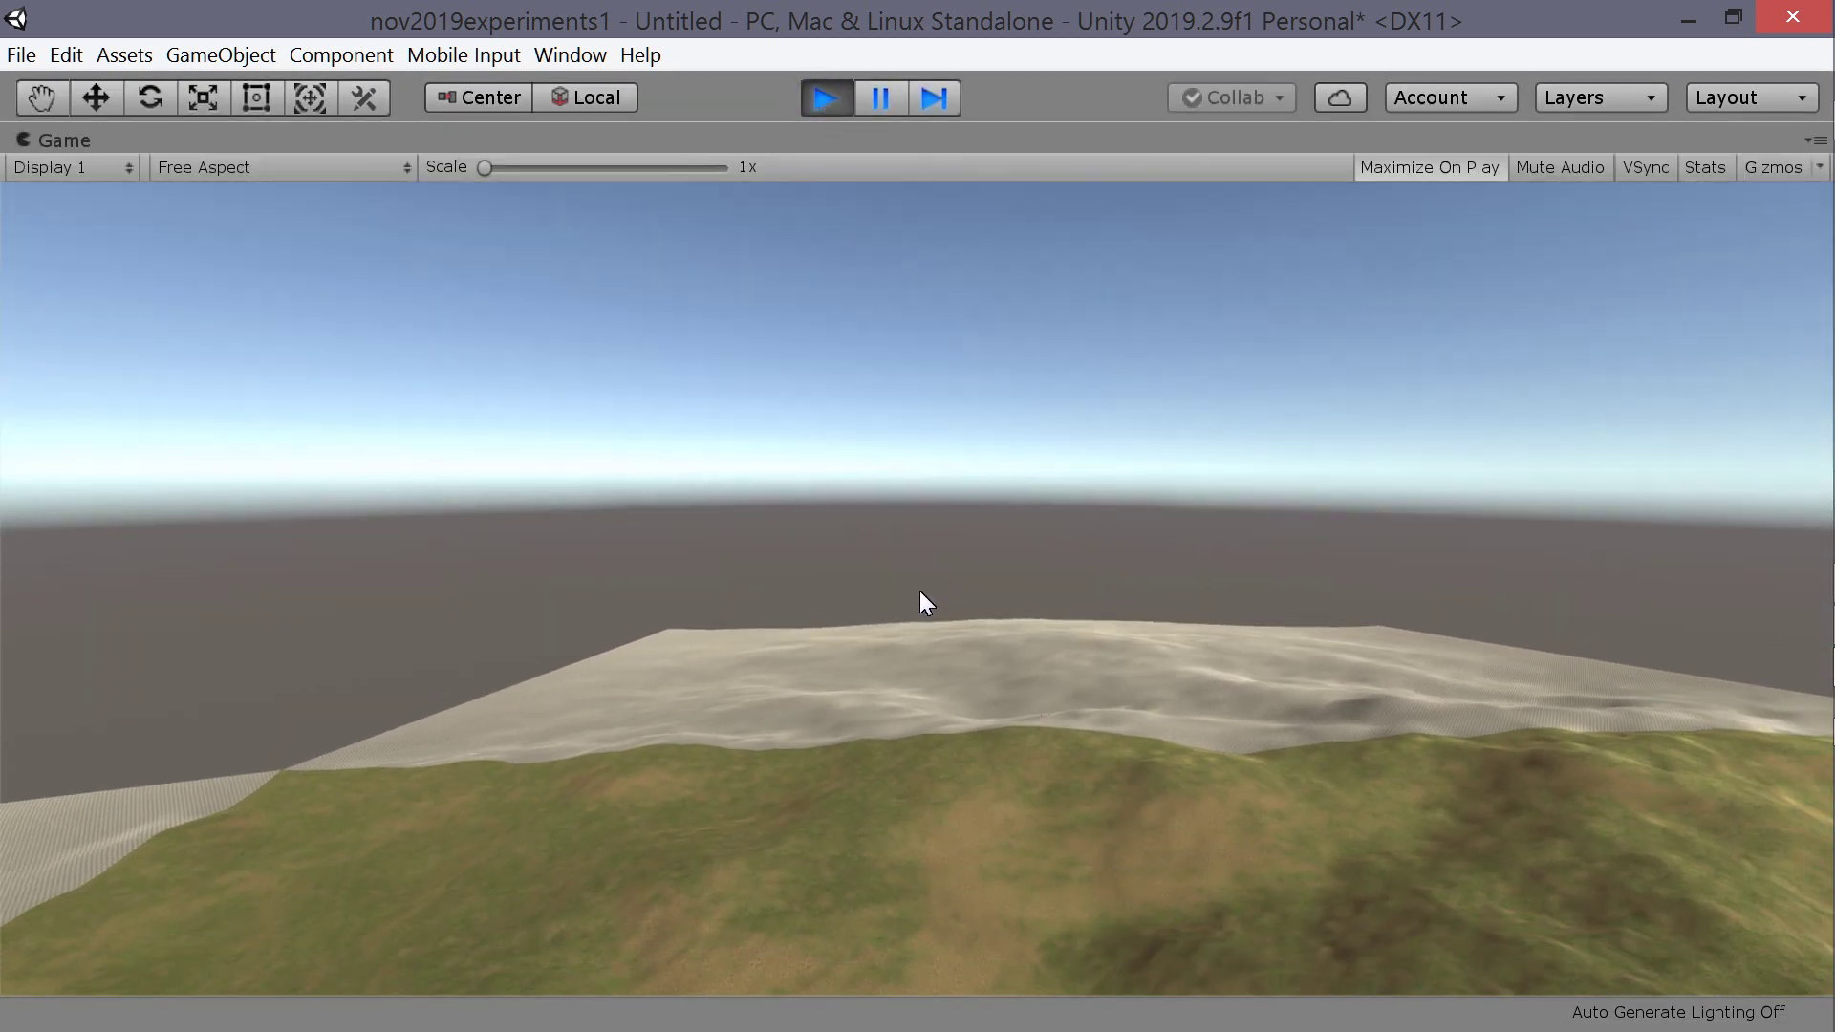
{"action": "key", "text": "w"}
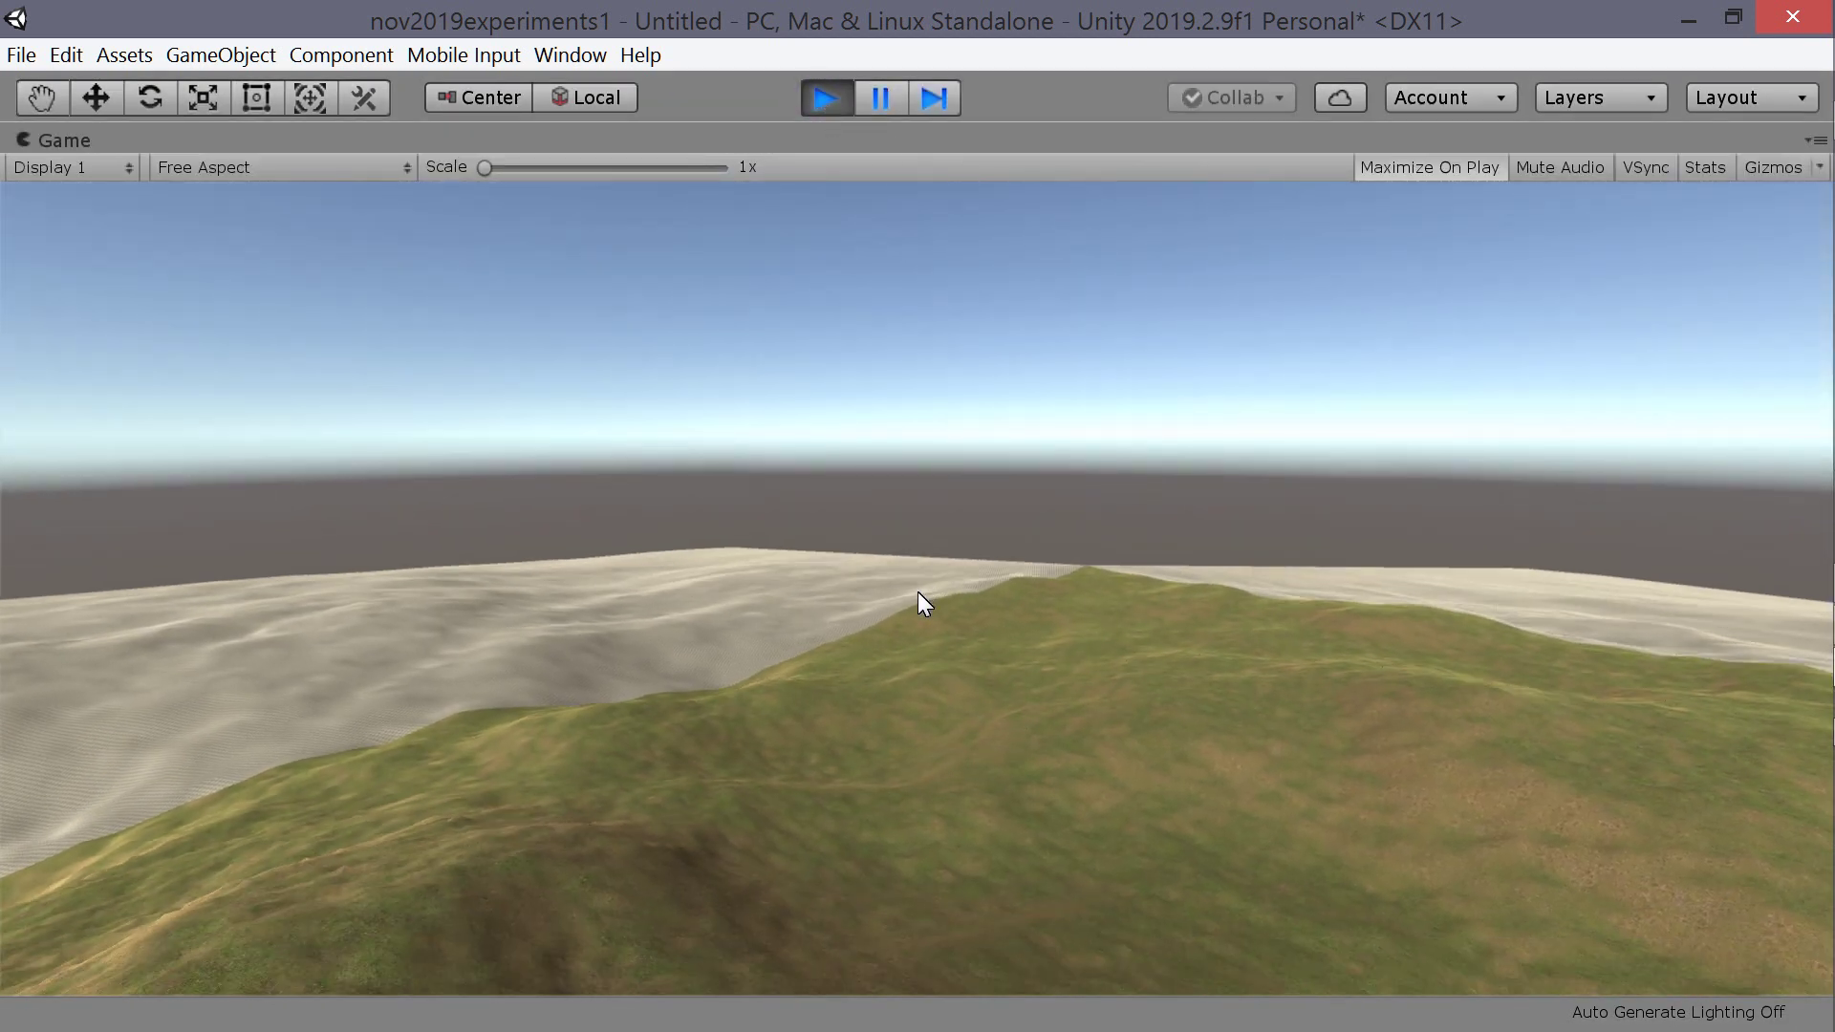
{"action": "key", "text": "w"}
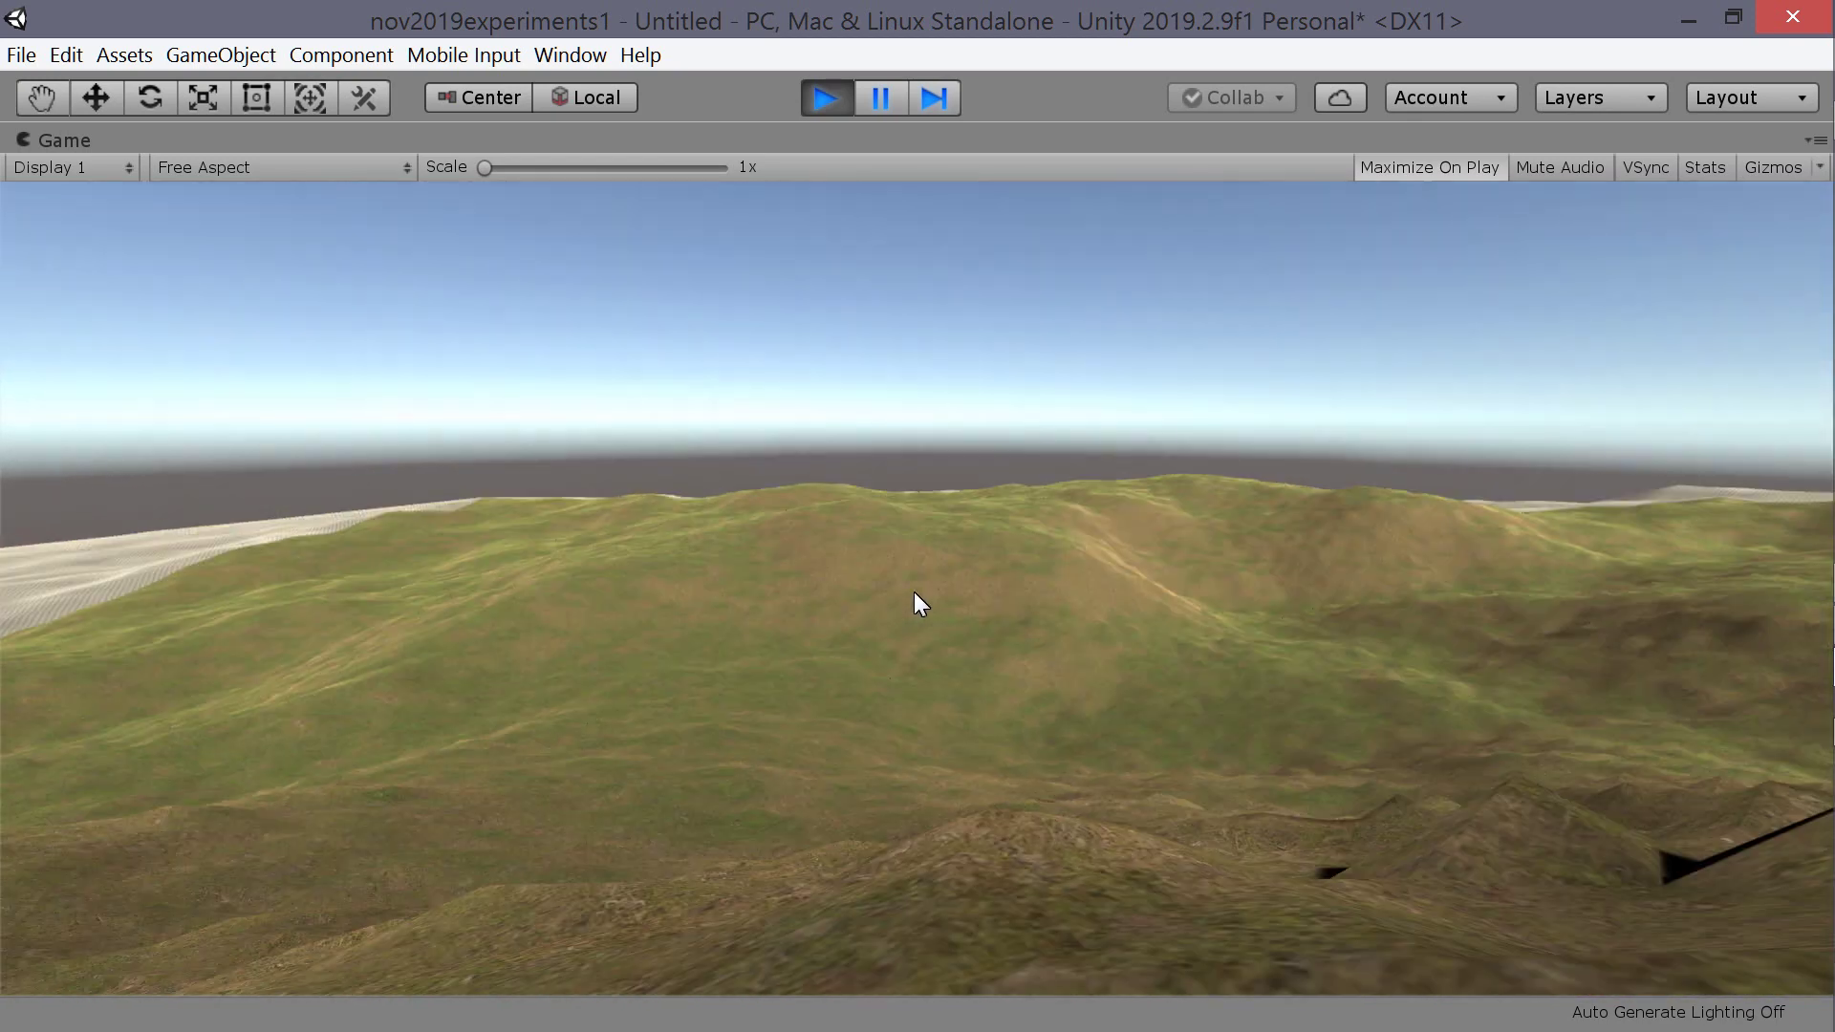
{"action": "key", "text": "w"}
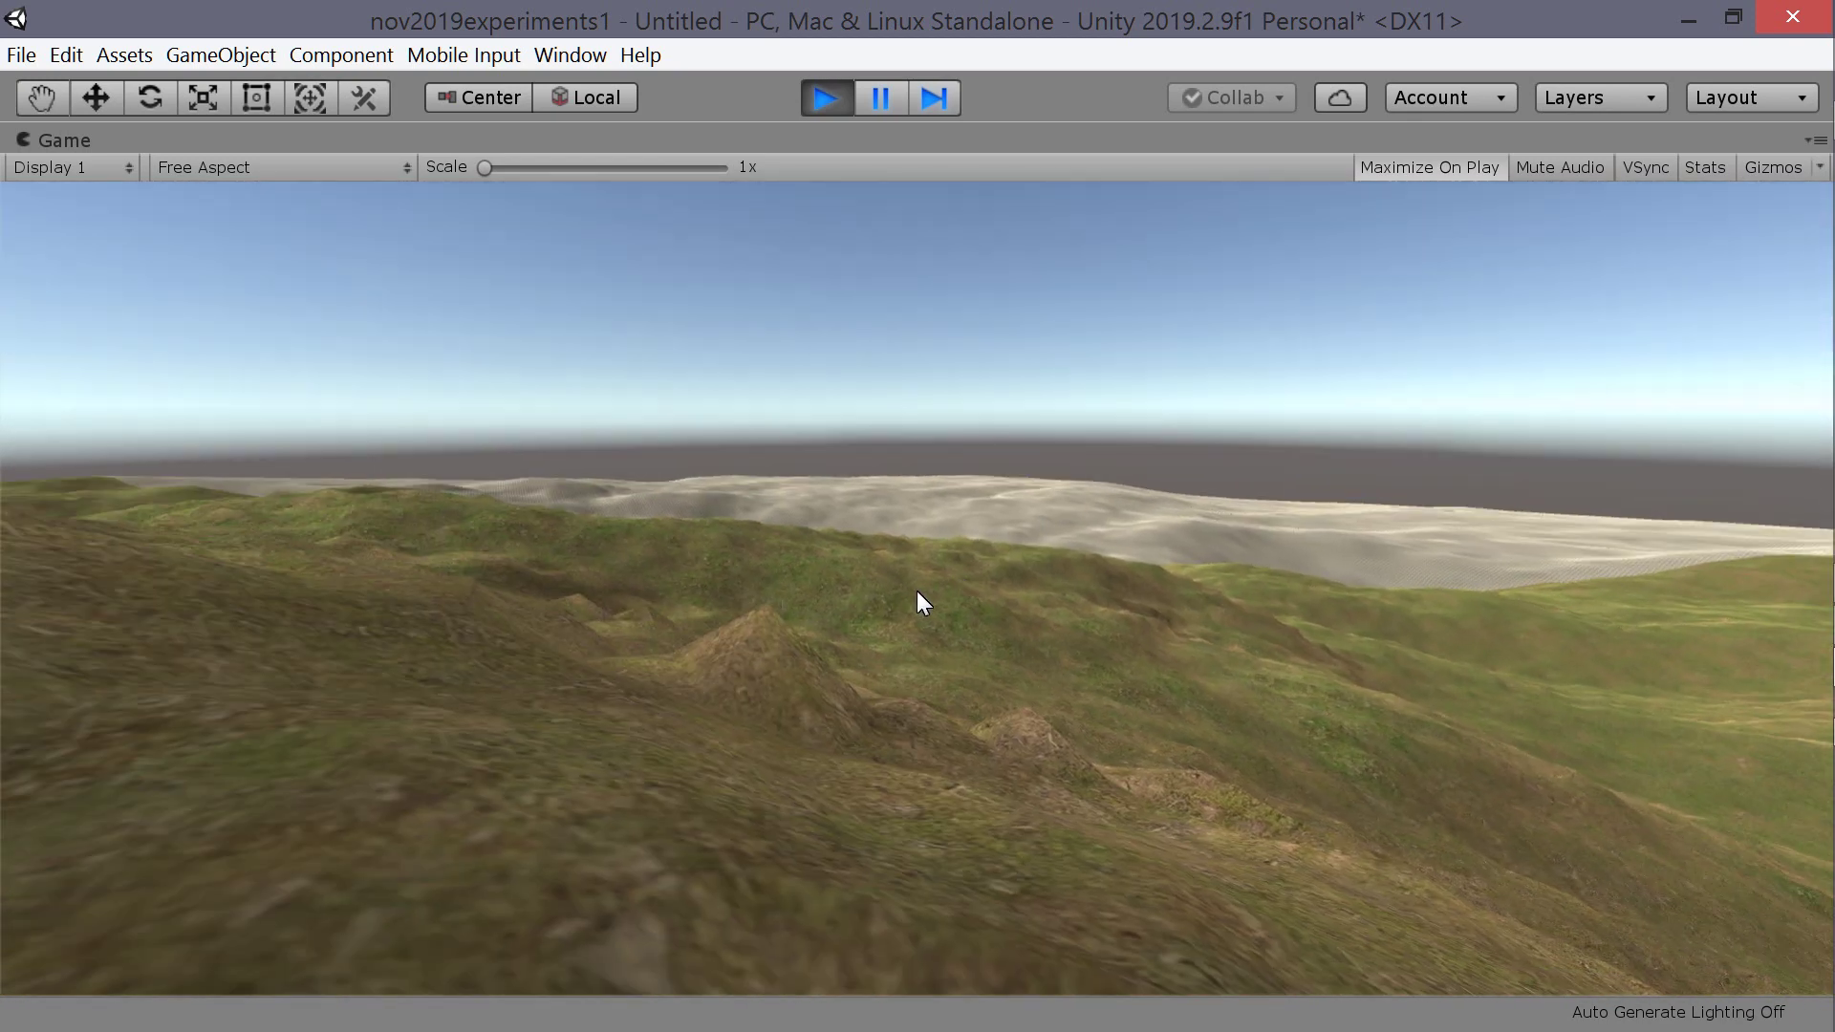
{"action": "key", "text": "w"}
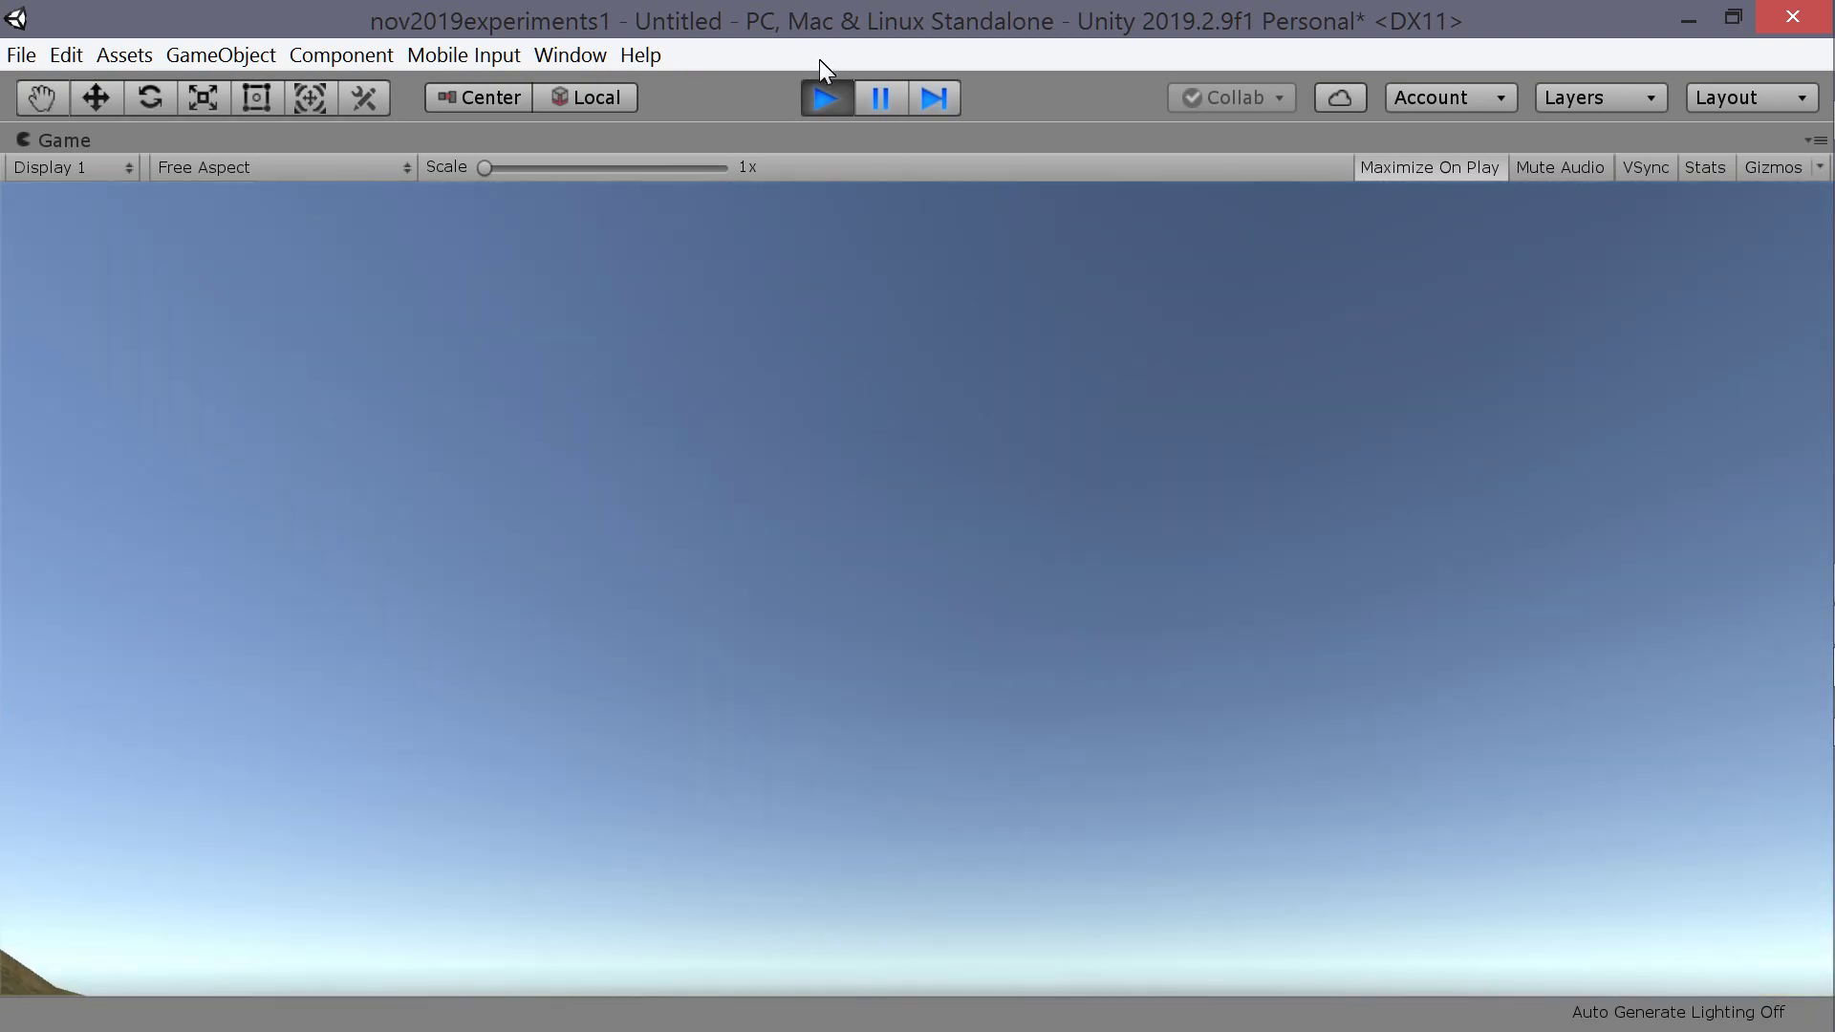
{"action": "left_click", "coordinate": [822, 97]}
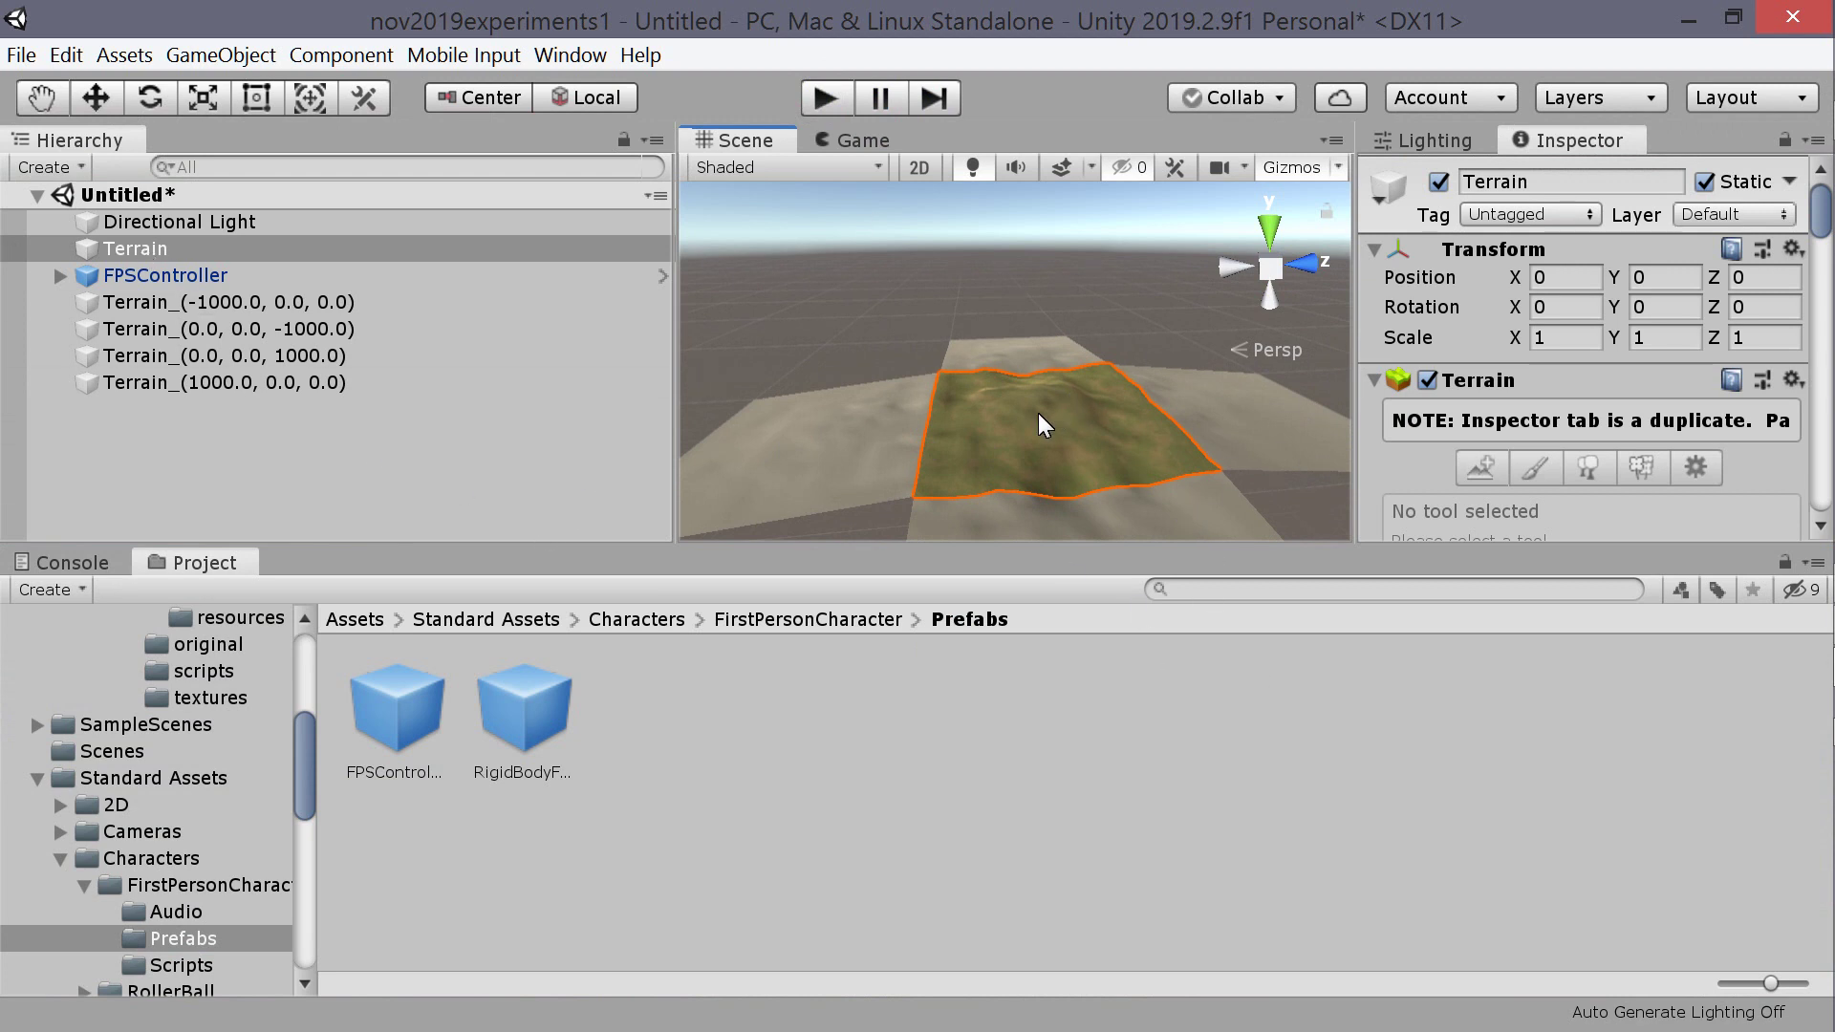
- Open and close the Terrain Tools window, then open the Asset Store tab
{"action": "left_click", "coordinate": [566, 54]}
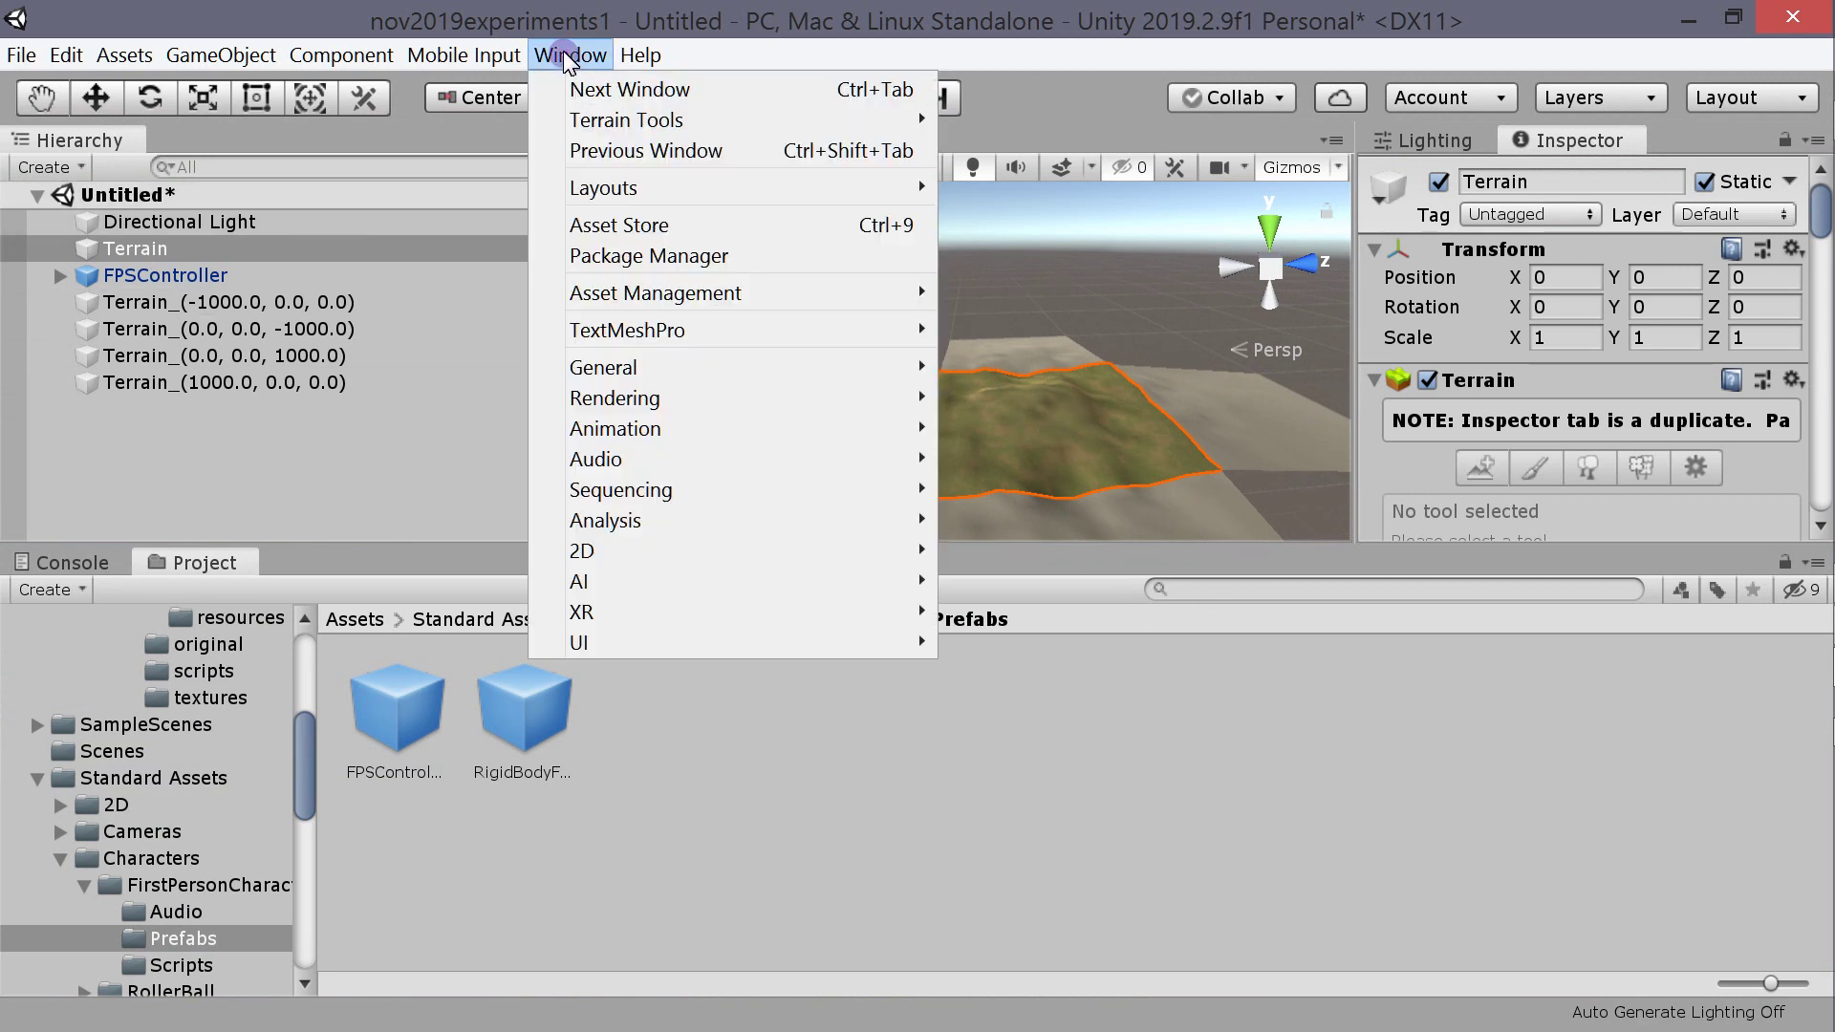
{"action": "mouse_move", "coordinate": [593, 121]}
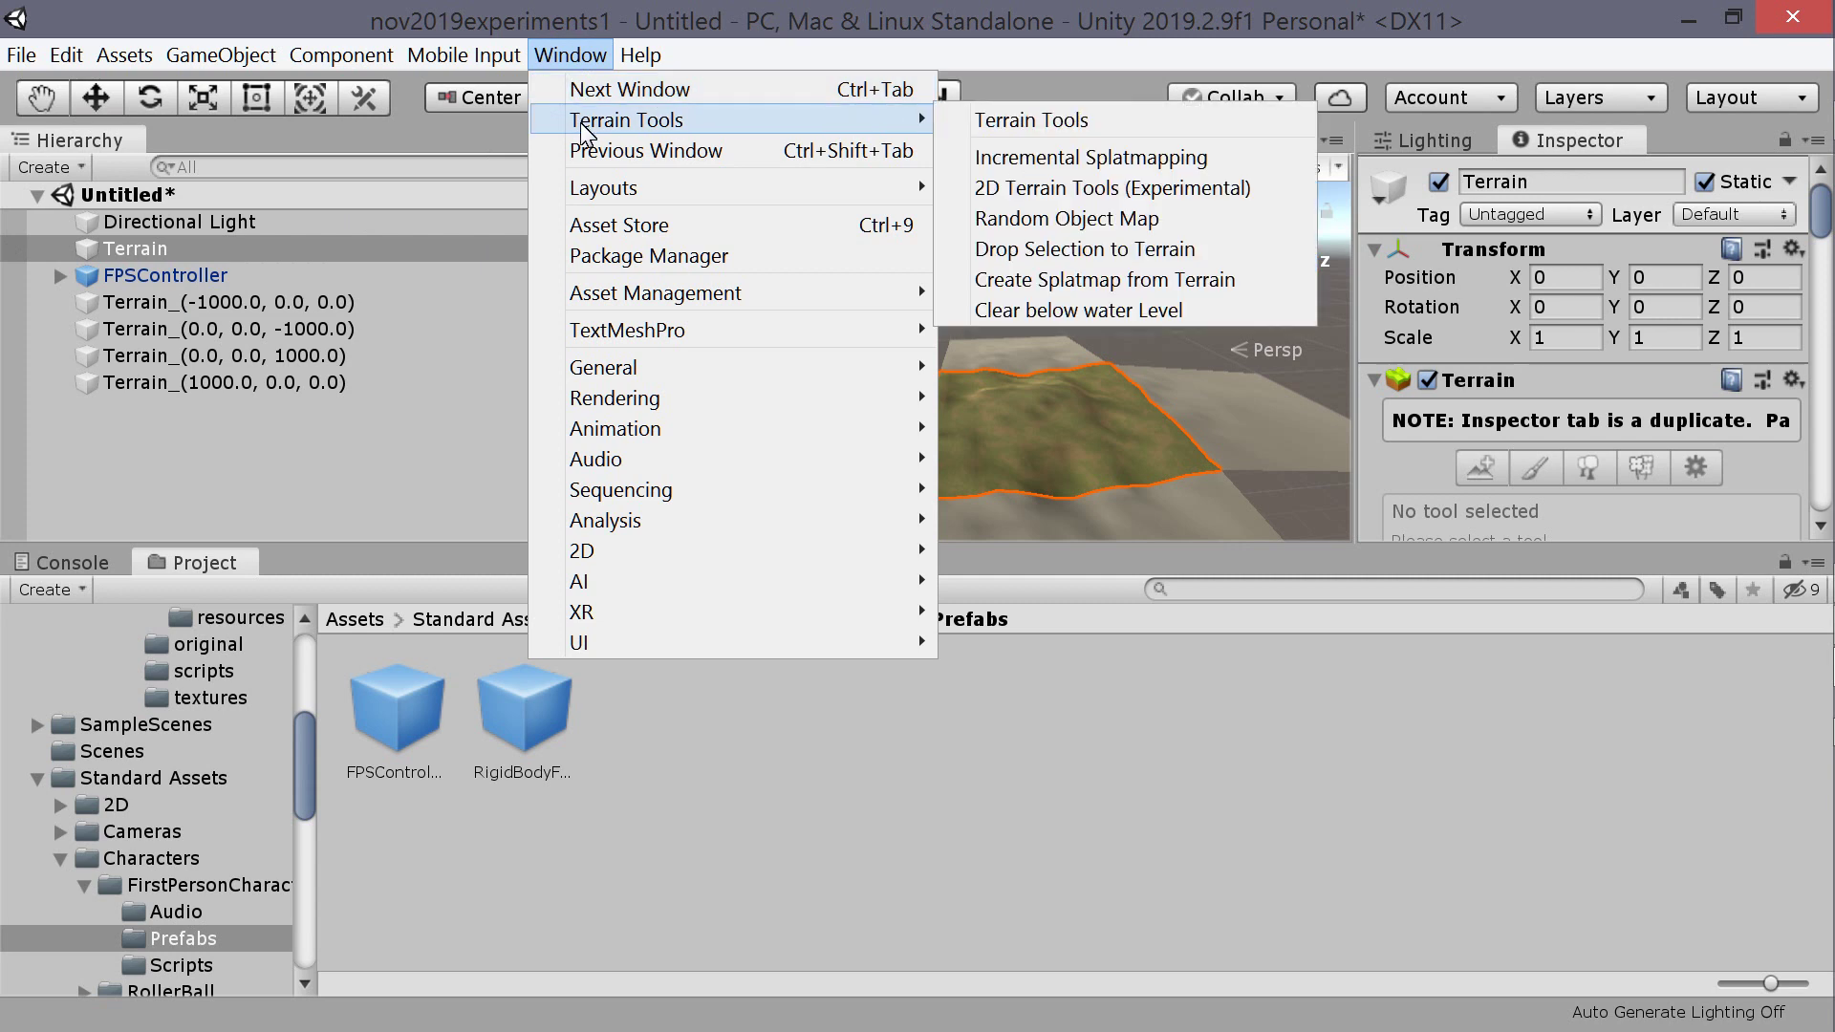
{"action": "left_click", "coordinate": [1144, 134]}
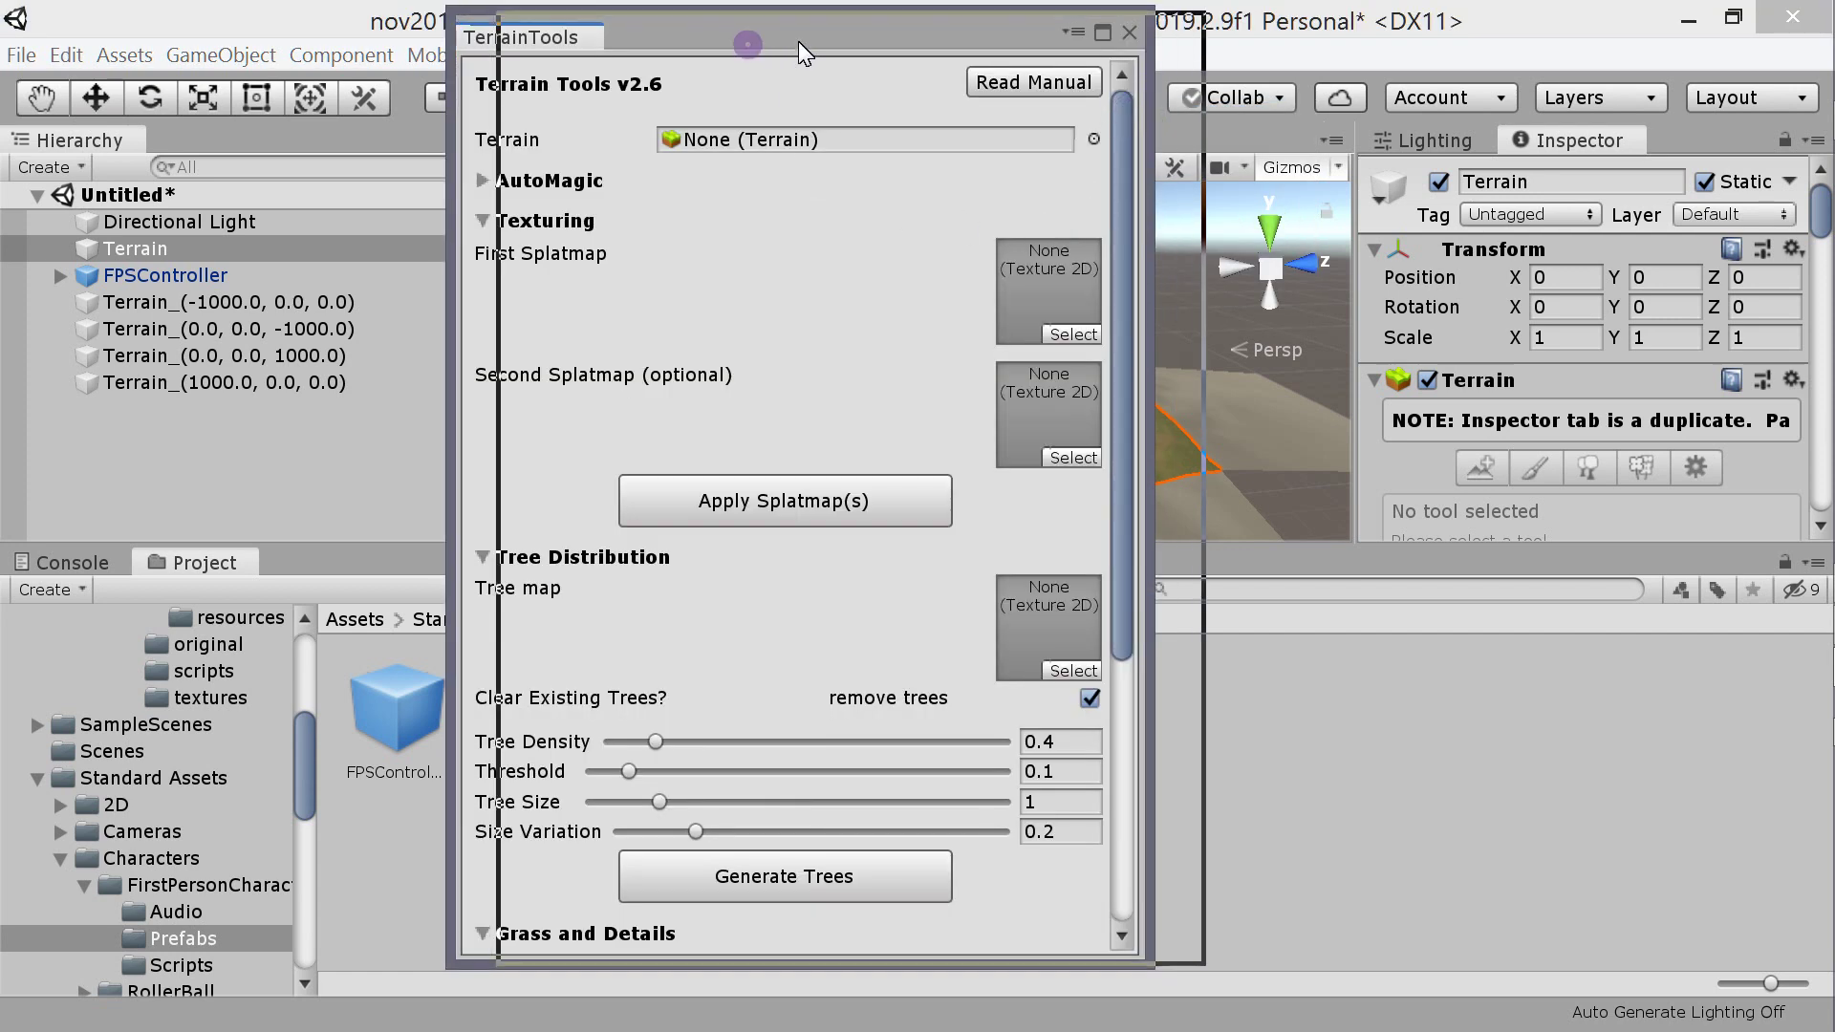
{"action": "left_click", "coordinate": [1204, 69]}
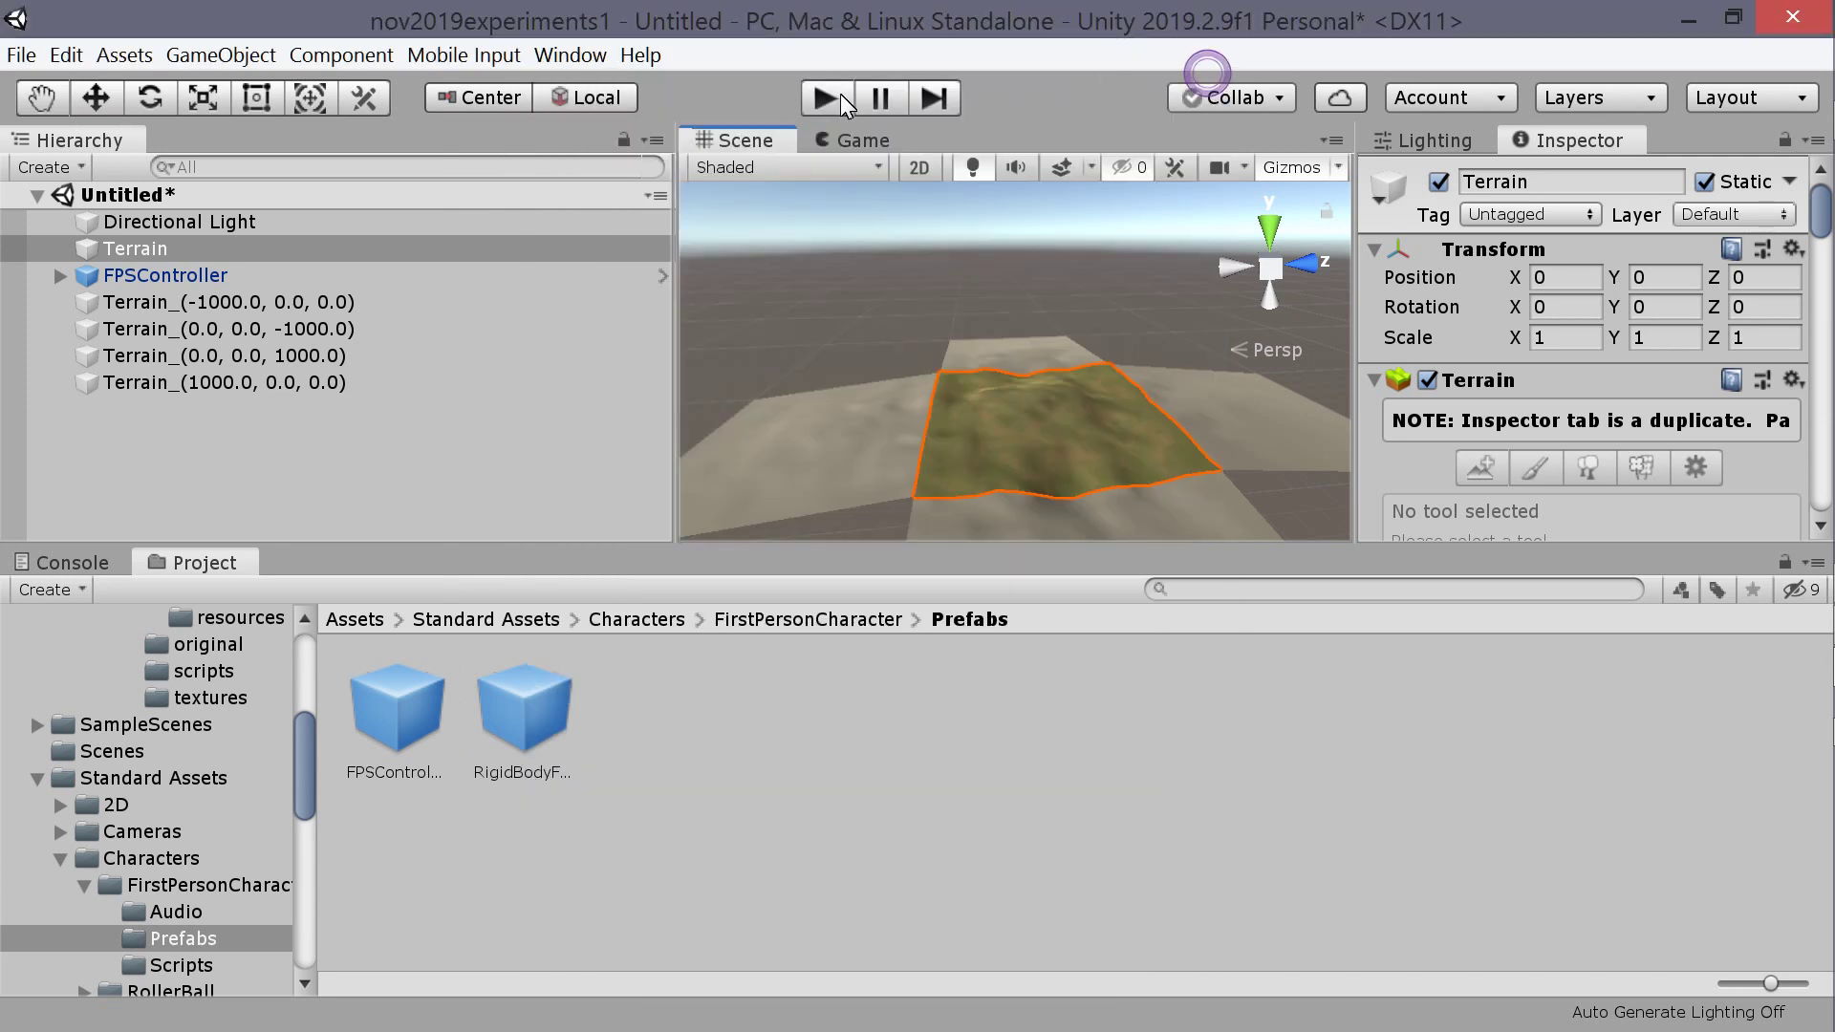
{"action": "left_click", "coordinate": [583, 53]}
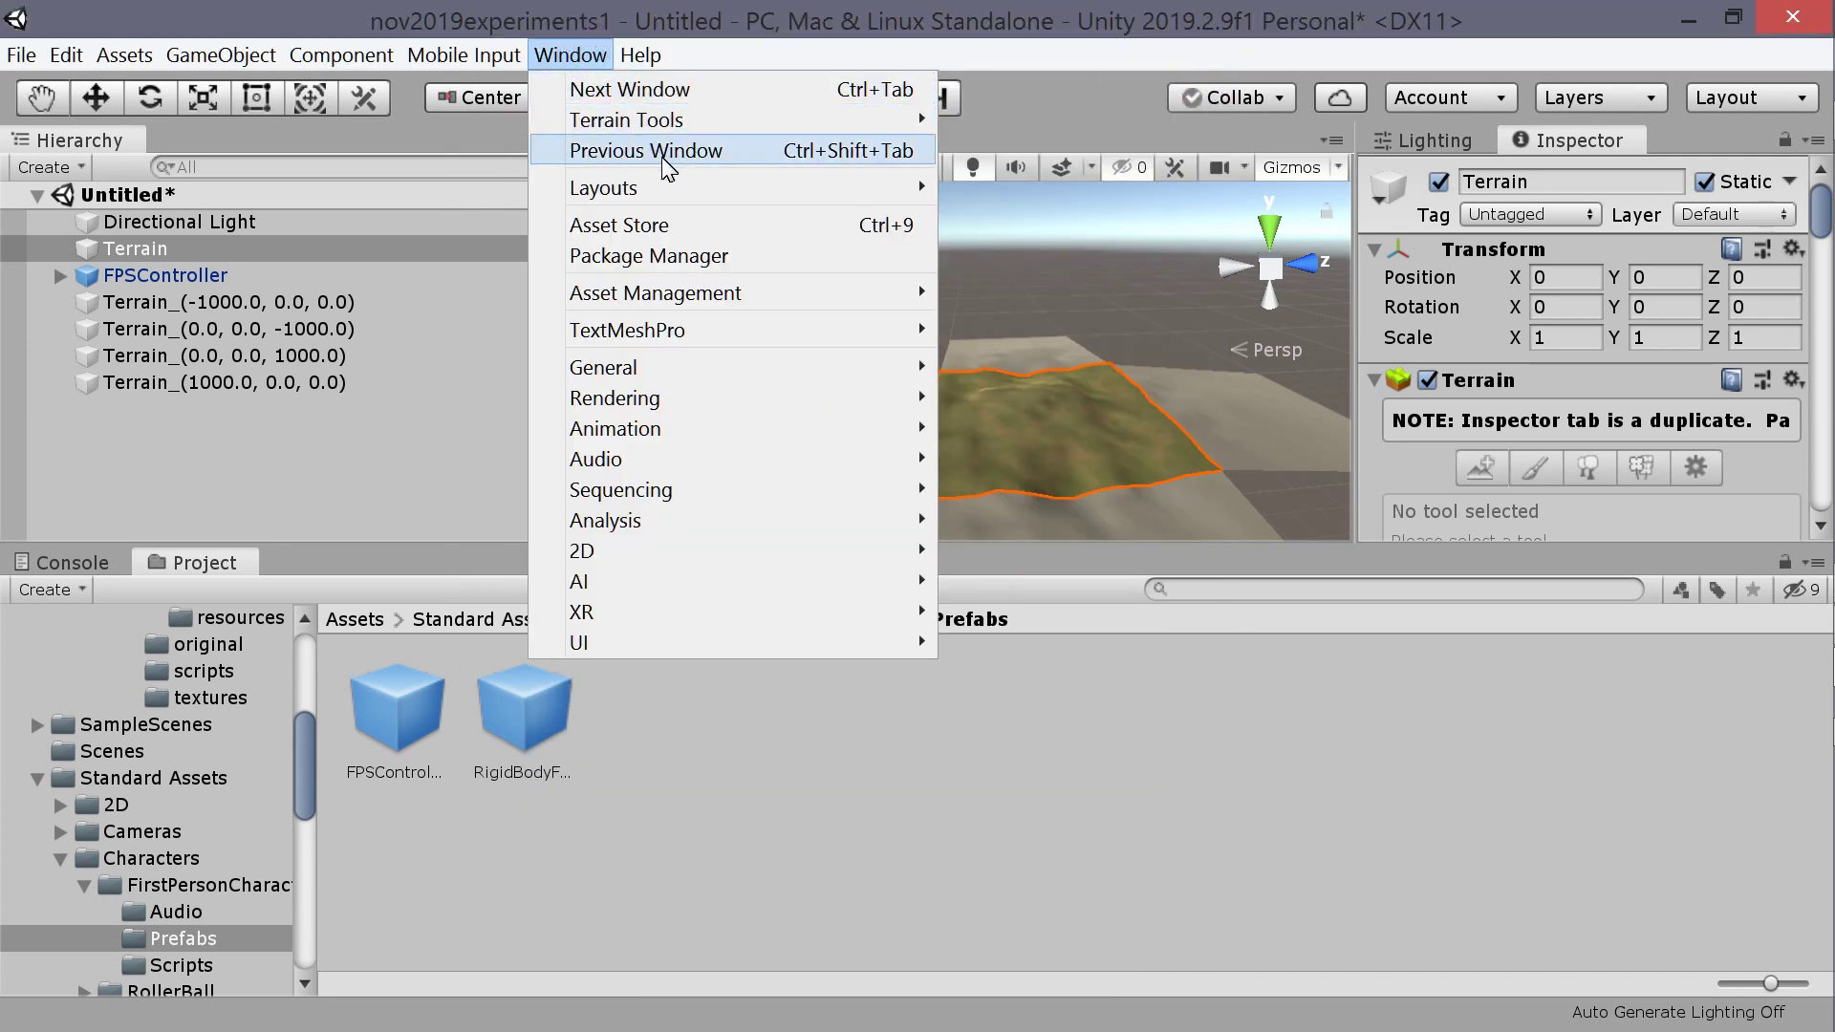
{"action": "left_click", "coordinate": [686, 226]}
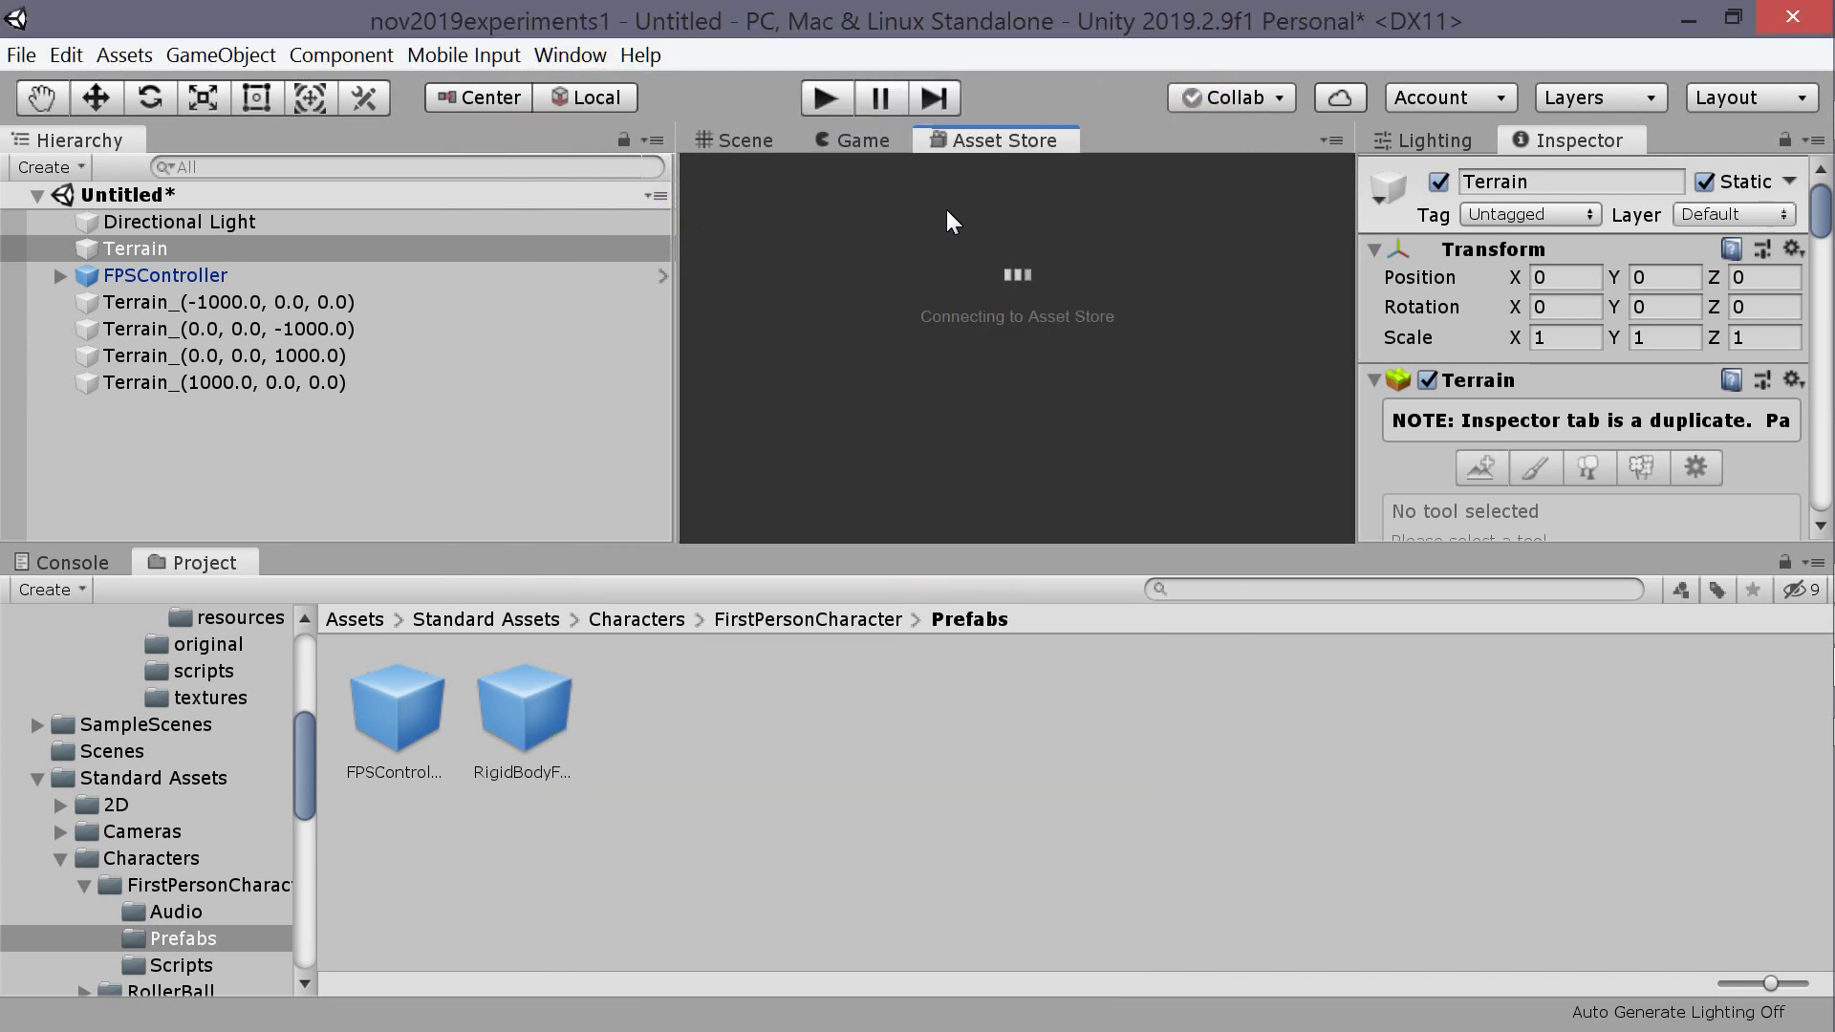
- Undock the Asset Store into its own maximized window and search it for 'terrain'
{"action": "left_click_drag", "start_coordinate": [1053, 145], "coordinate": [1099, 423]}
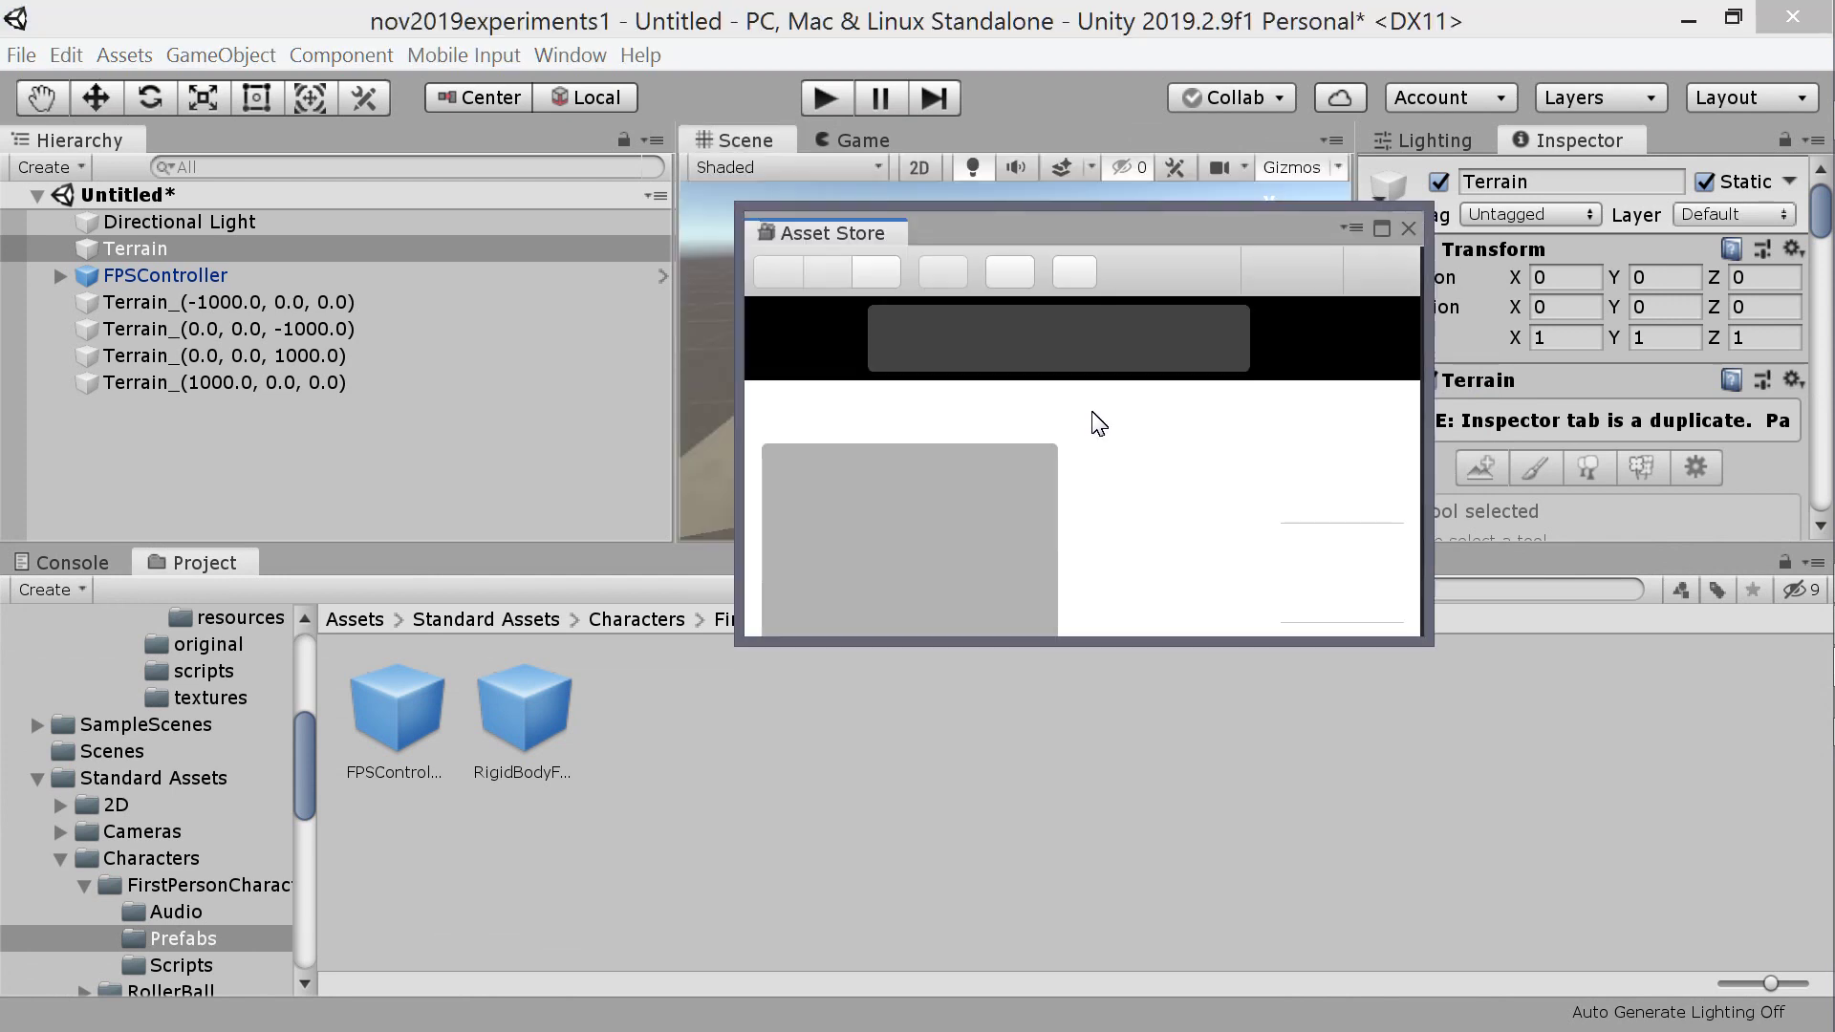
{"action": "left_click", "coordinate": [1377, 227]}
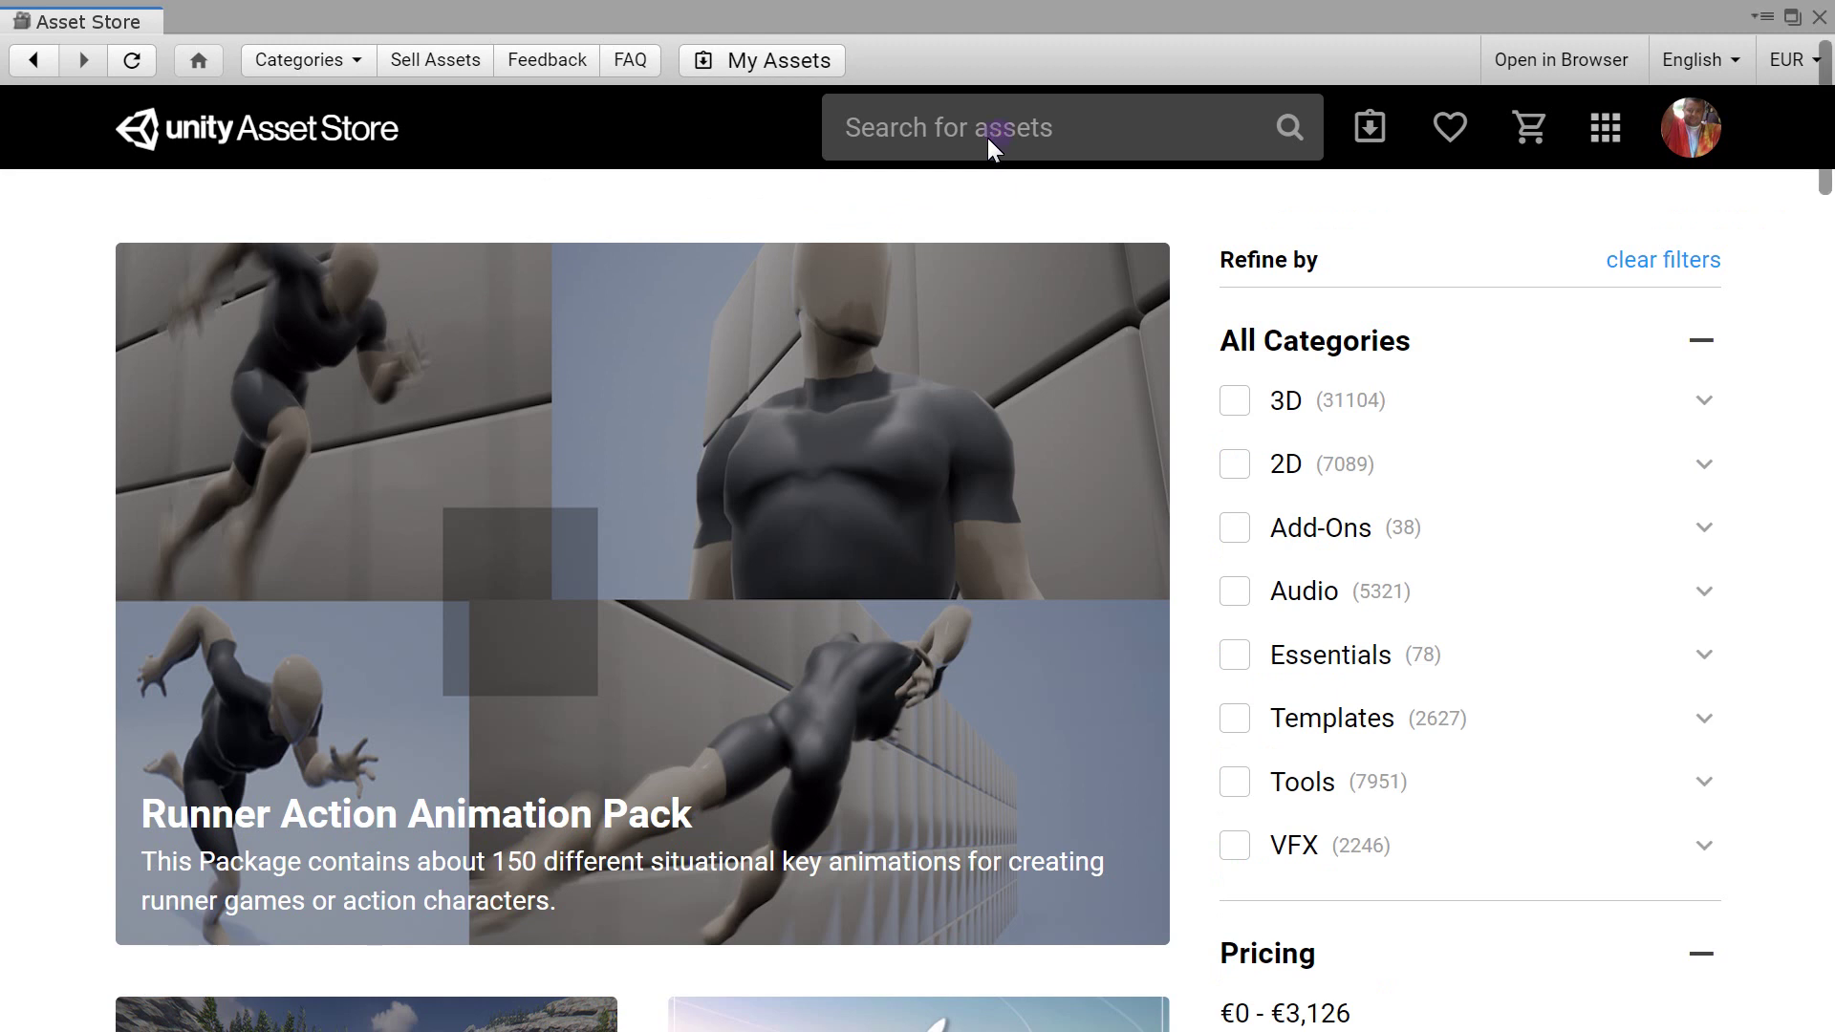
{"action": "left_click", "coordinate": [984, 135]}
{"action": "type", "text": "ter"}
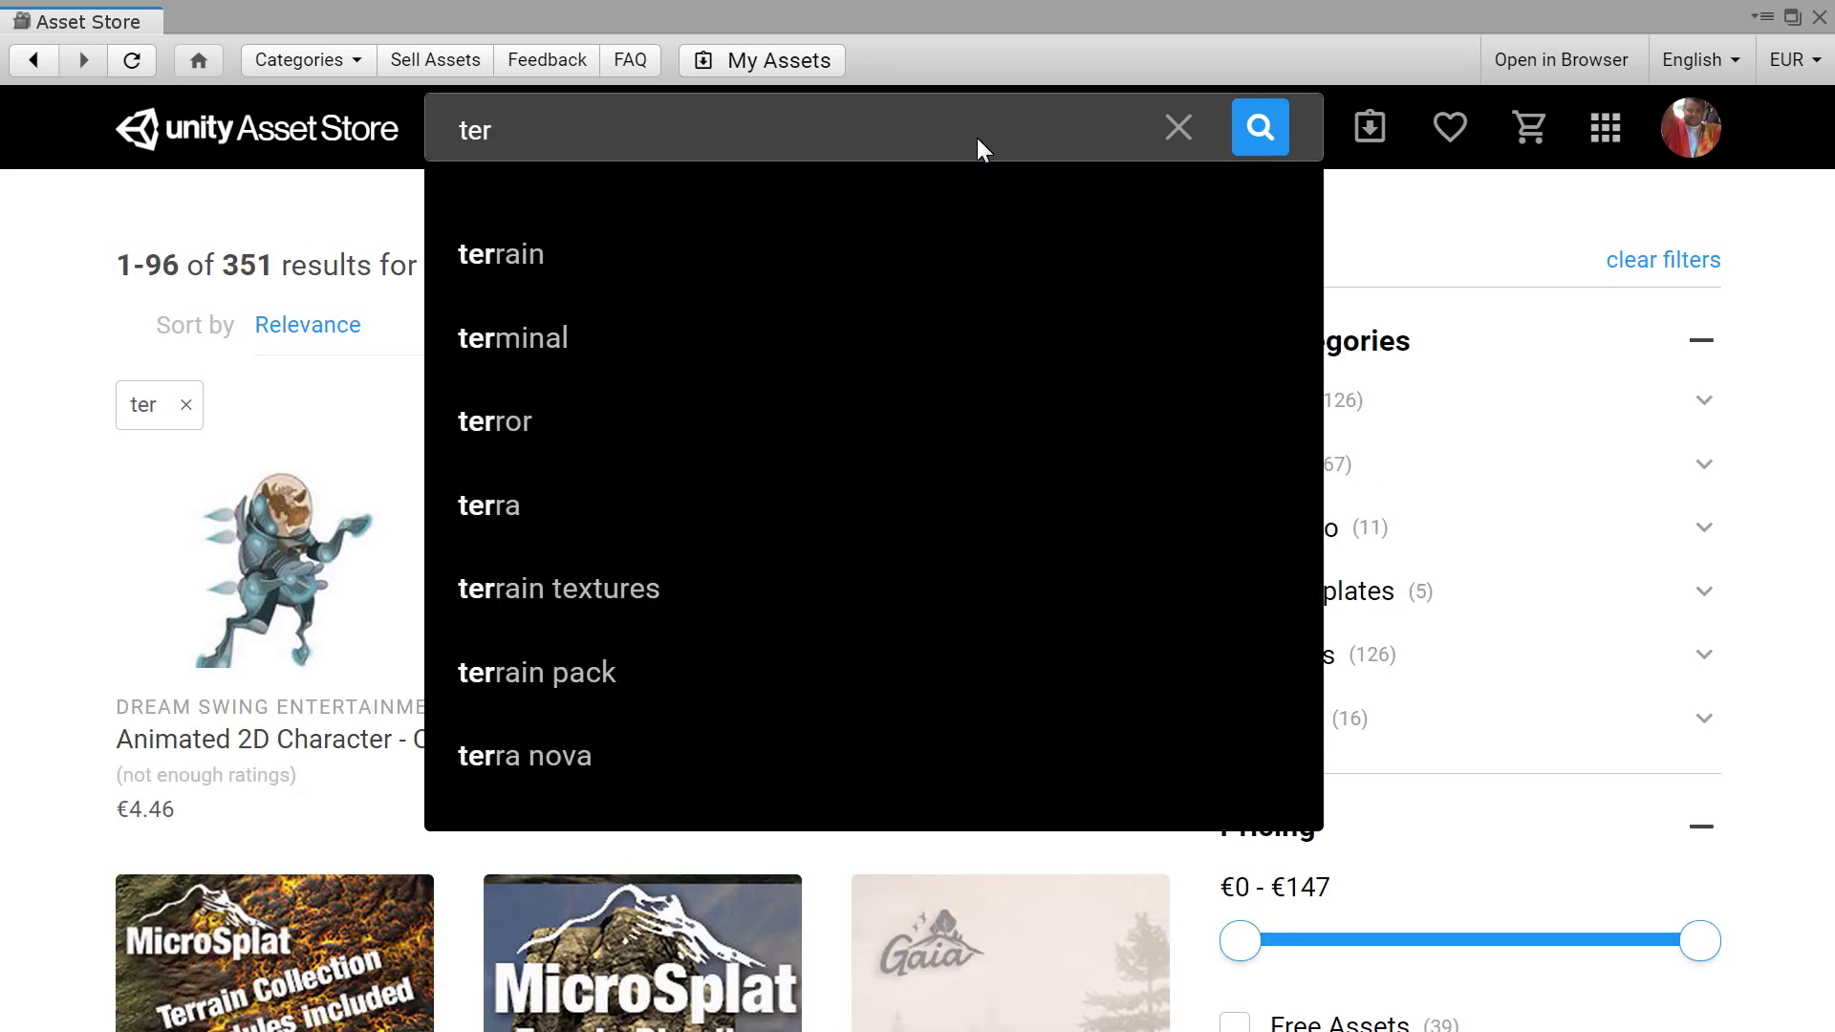
{"action": "type", "text": "r"}
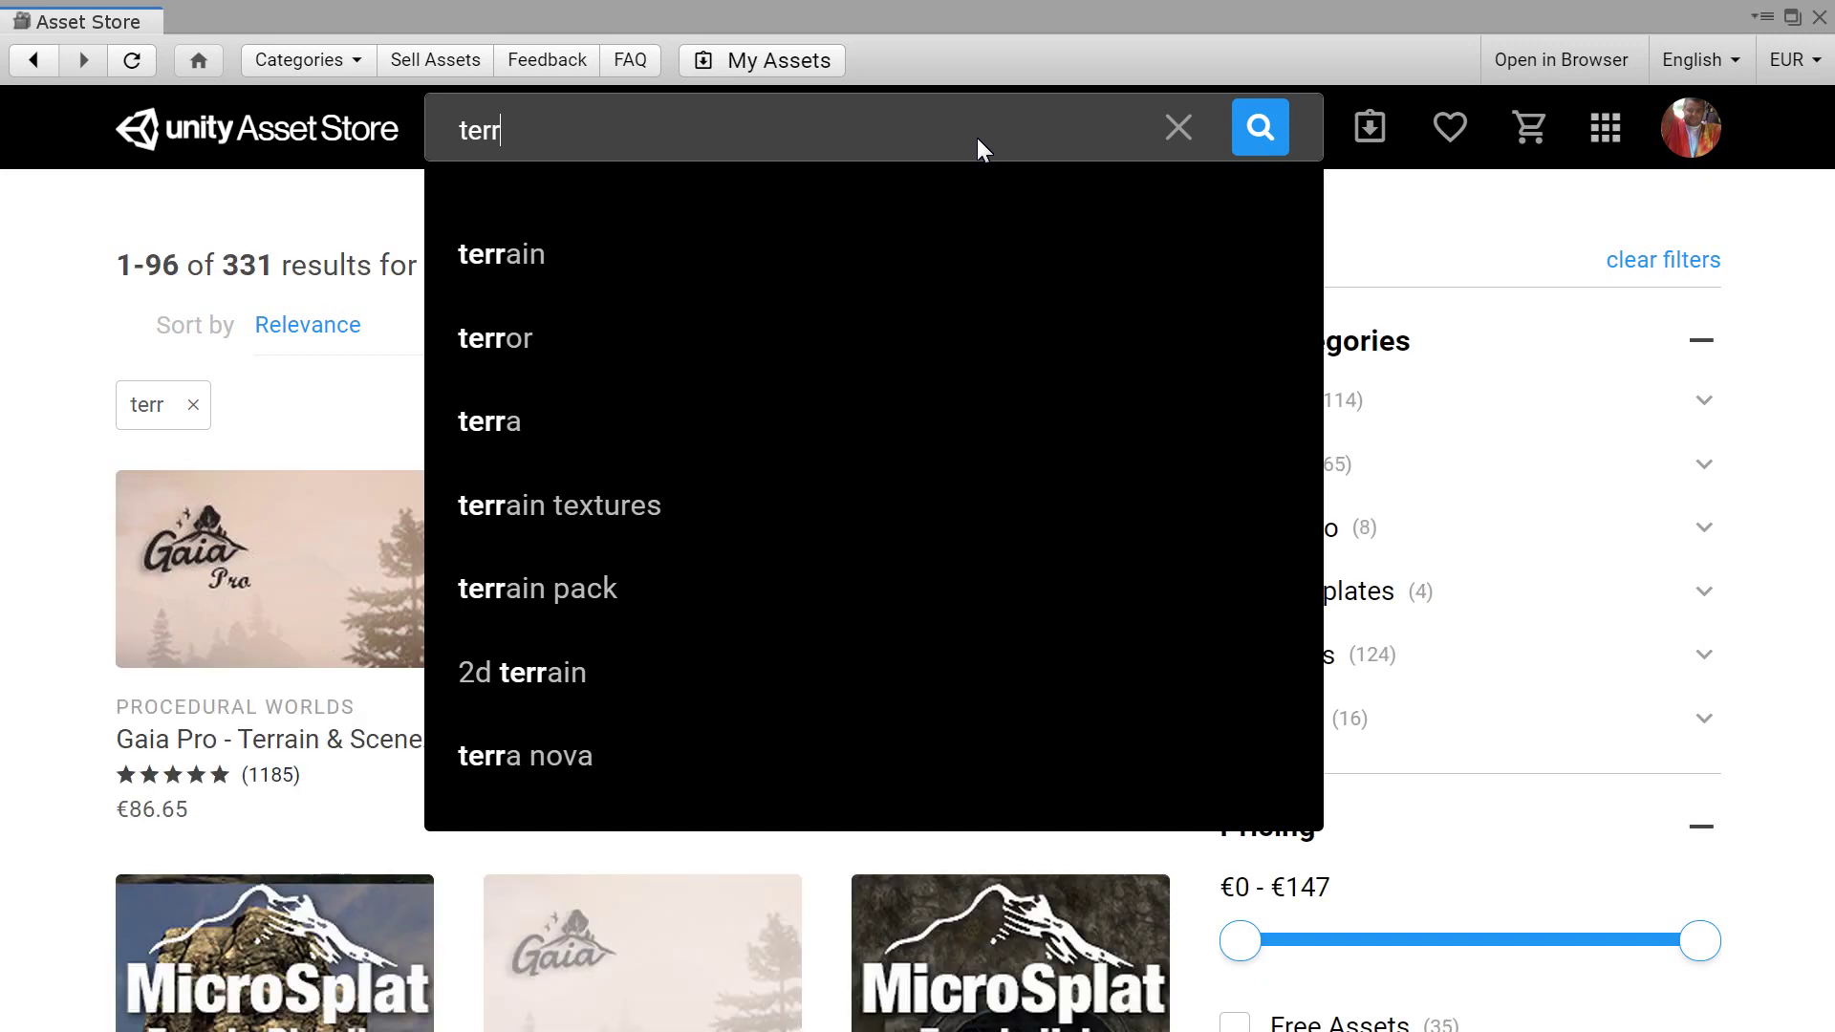
{"action": "type", "text": "ain"}
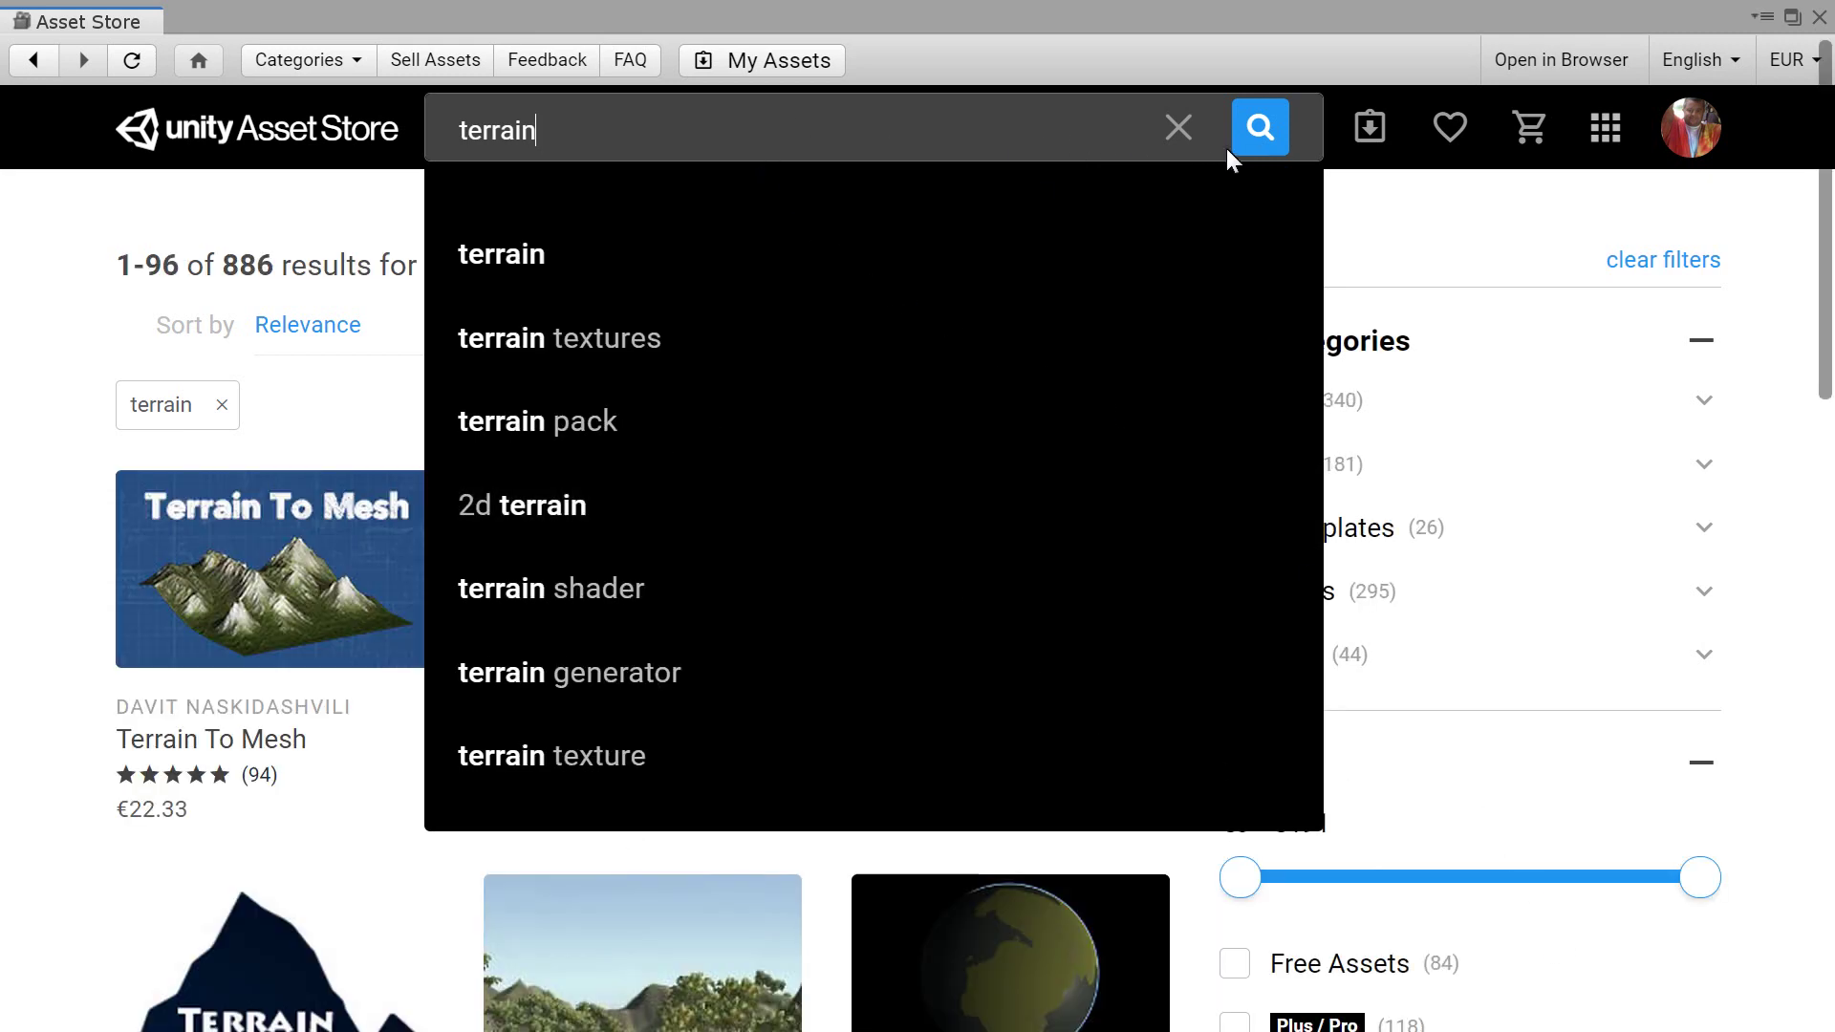
- Run the terrain search, limit the results to free assets, and browse them
{"action": "key", "text": "Return"}
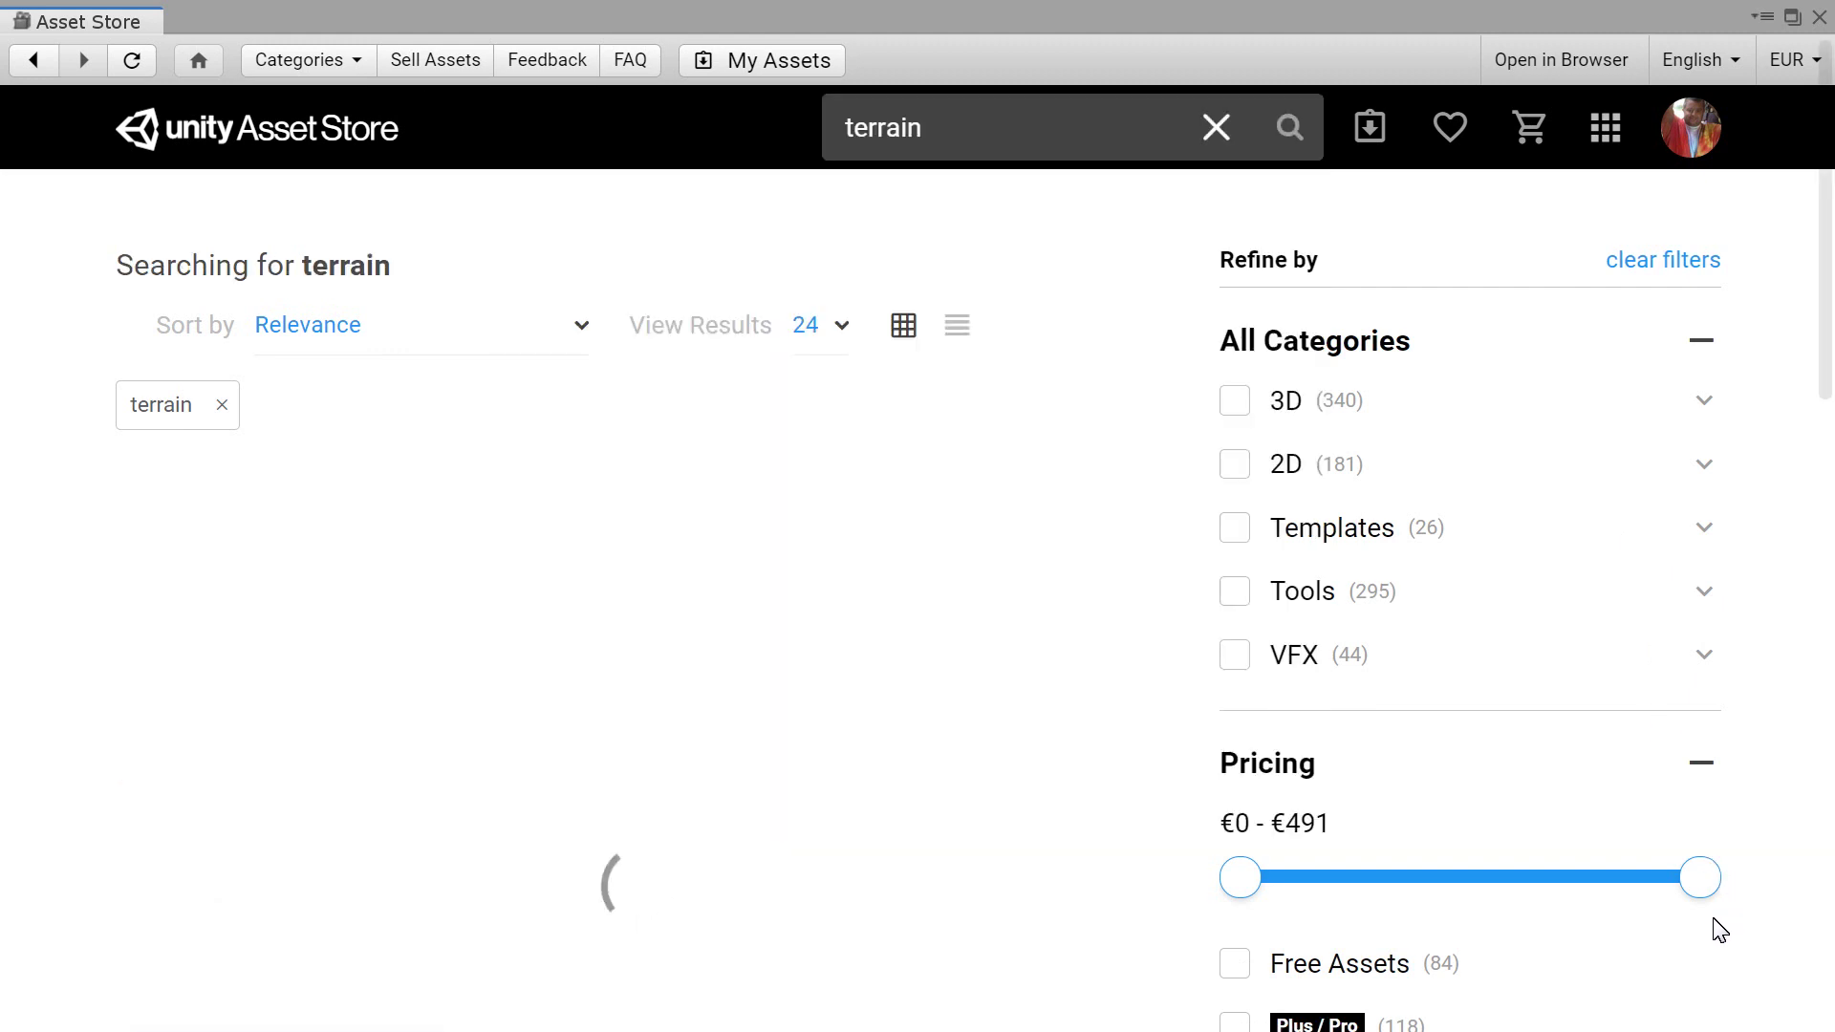
{"action": "left_click_drag", "start_coordinate": [1627, 892], "coordinate": [1224, 888]}
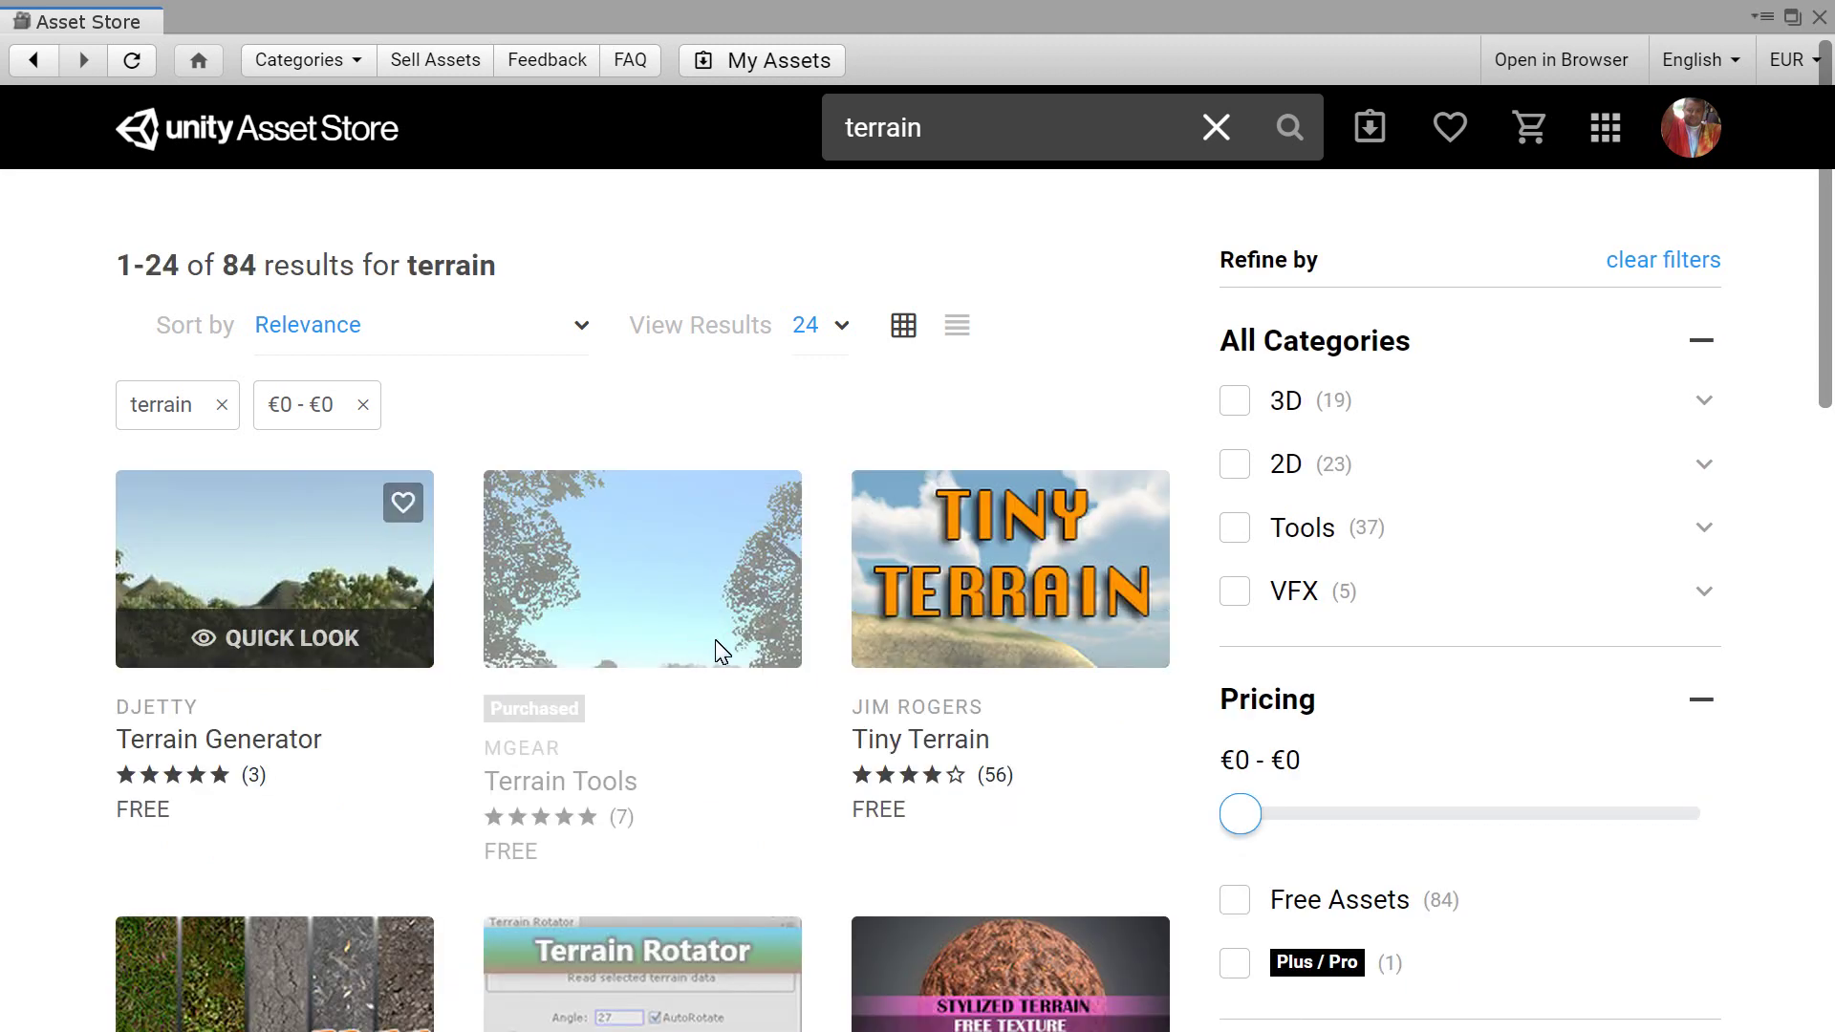
{"action": "scroll", "coordinate": [965, 574], "scroll_direction": "down", "scroll_amount": 1}
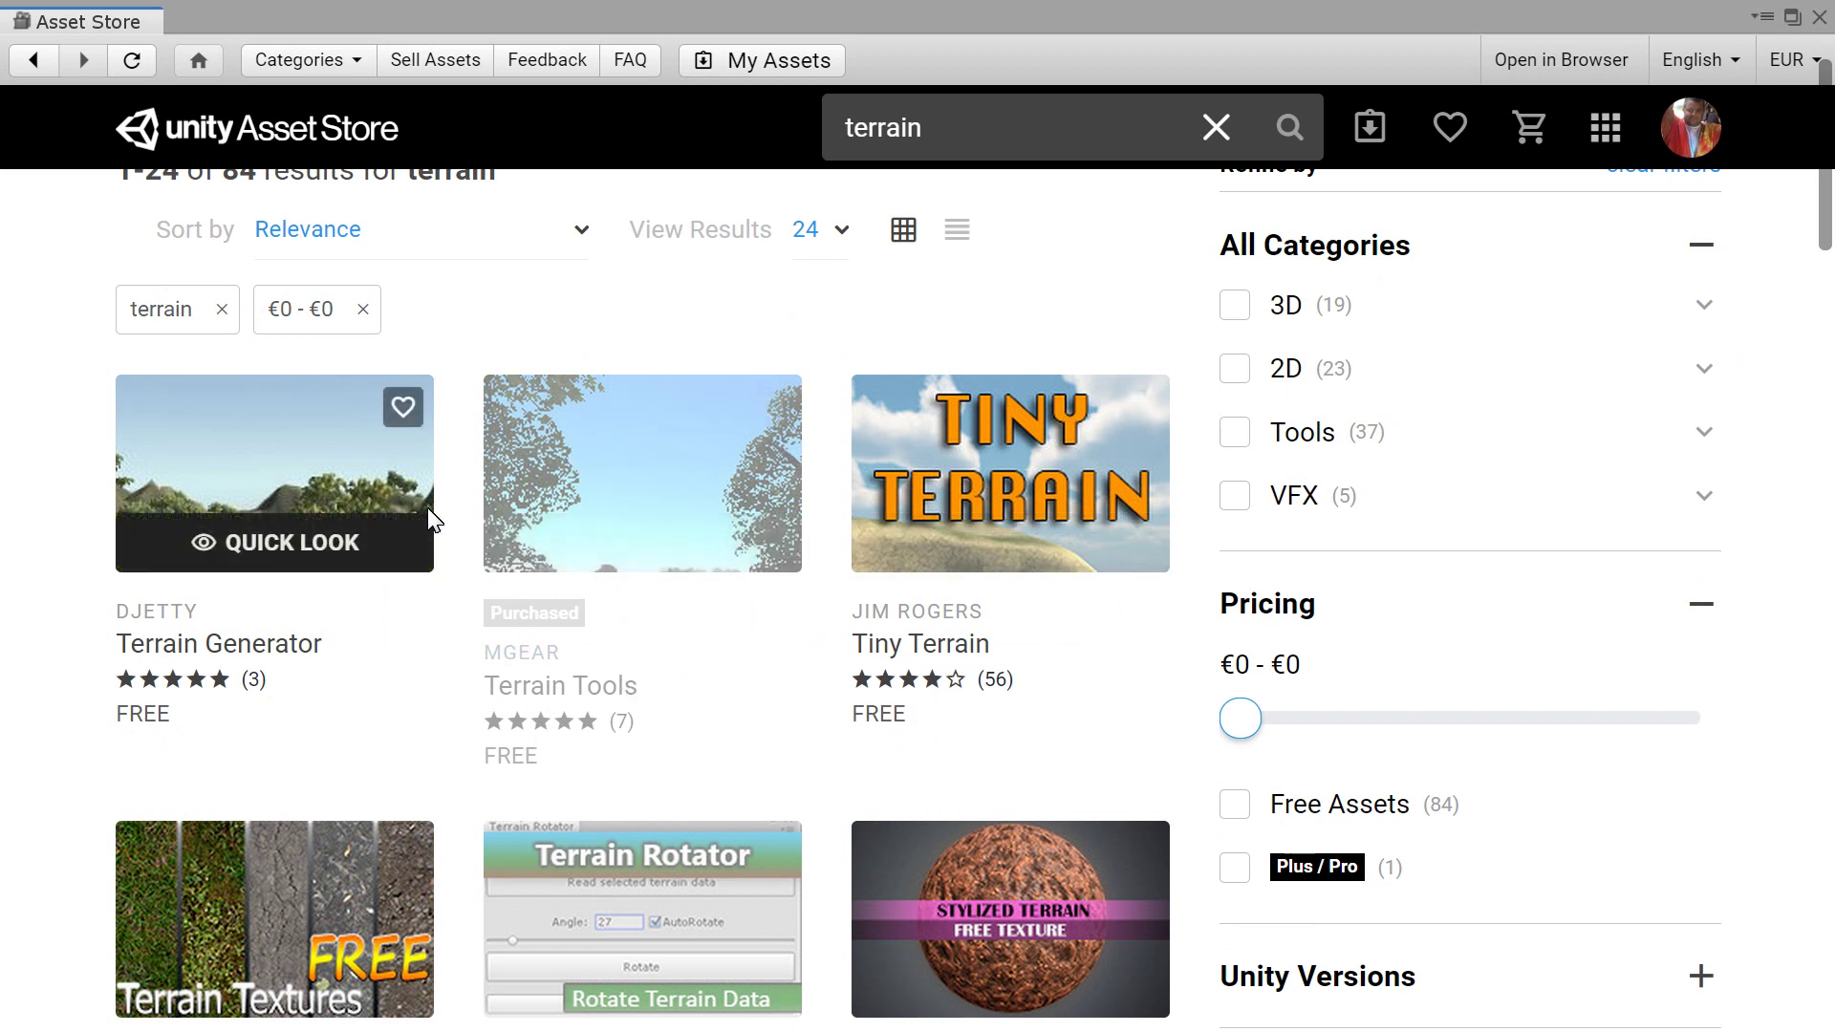
{"action": "scroll", "coordinate": [578, 541], "scroll_direction": "down", "scroll_amount": 3}
{"action": "scroll", "coordinate": [588, 541], "scroll_direction": "down", "scroll_amount": 3}
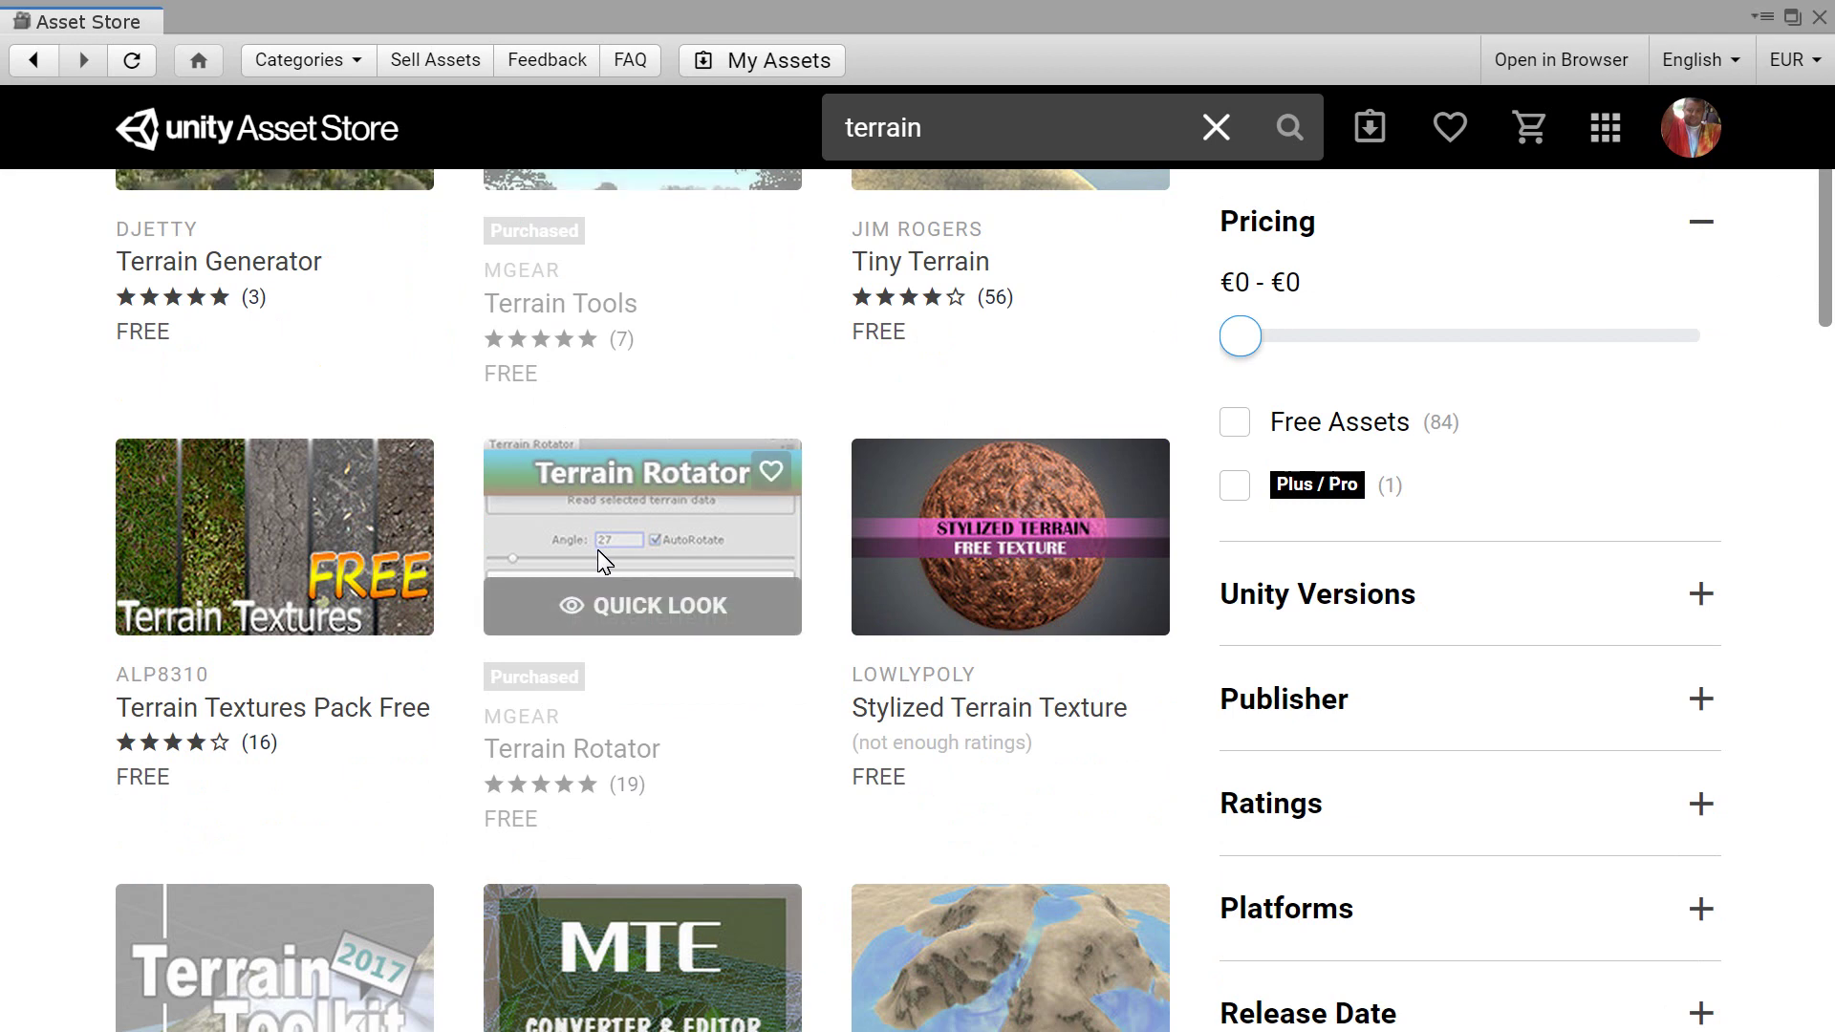
- Wishlist Terrain Tools and open the free Terrain Generator product page
{"action": "scroll", "coordinate": [327, 501], "scroll_direction": "up", "scroll_amount": 1}
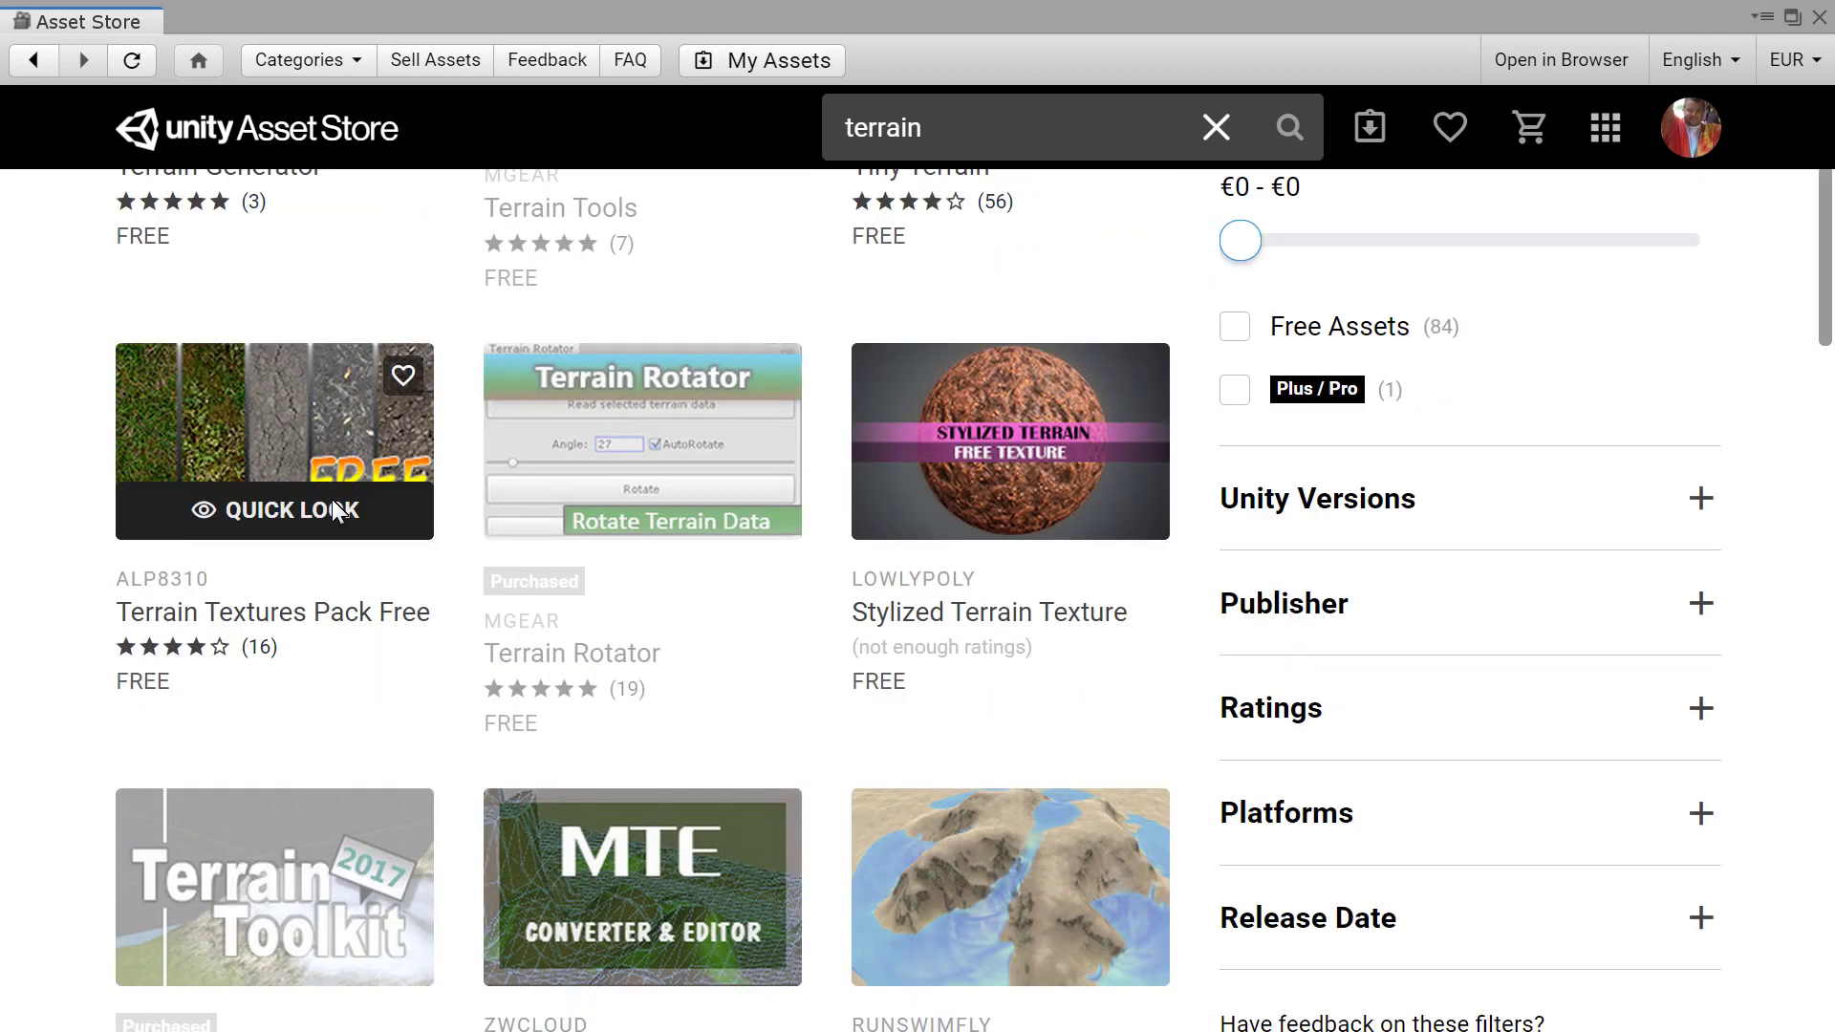
{"action": "scroll", "coordinate": [332, 497], "scroll_direction": "up", "scroll_amount": 1}
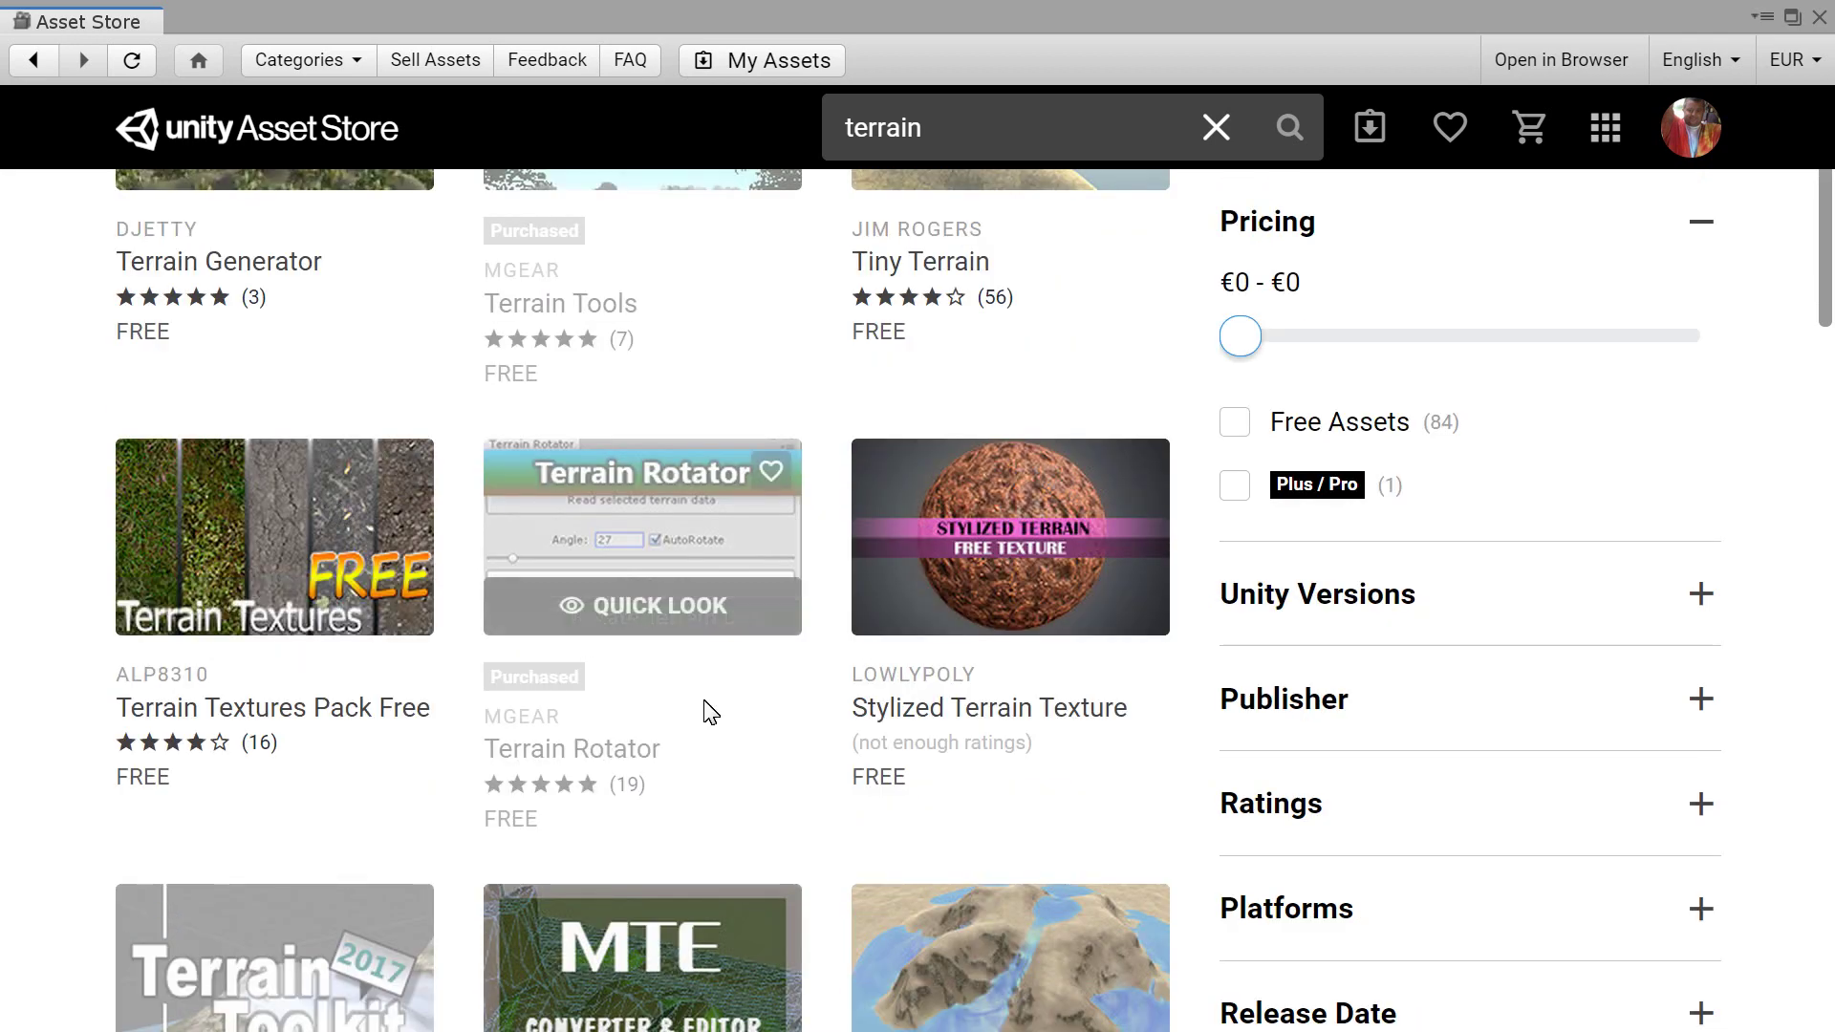
{"action": "scroll", "coordinate": [708, 707], "scroll_direction": "down", "scroll_amount": 3}
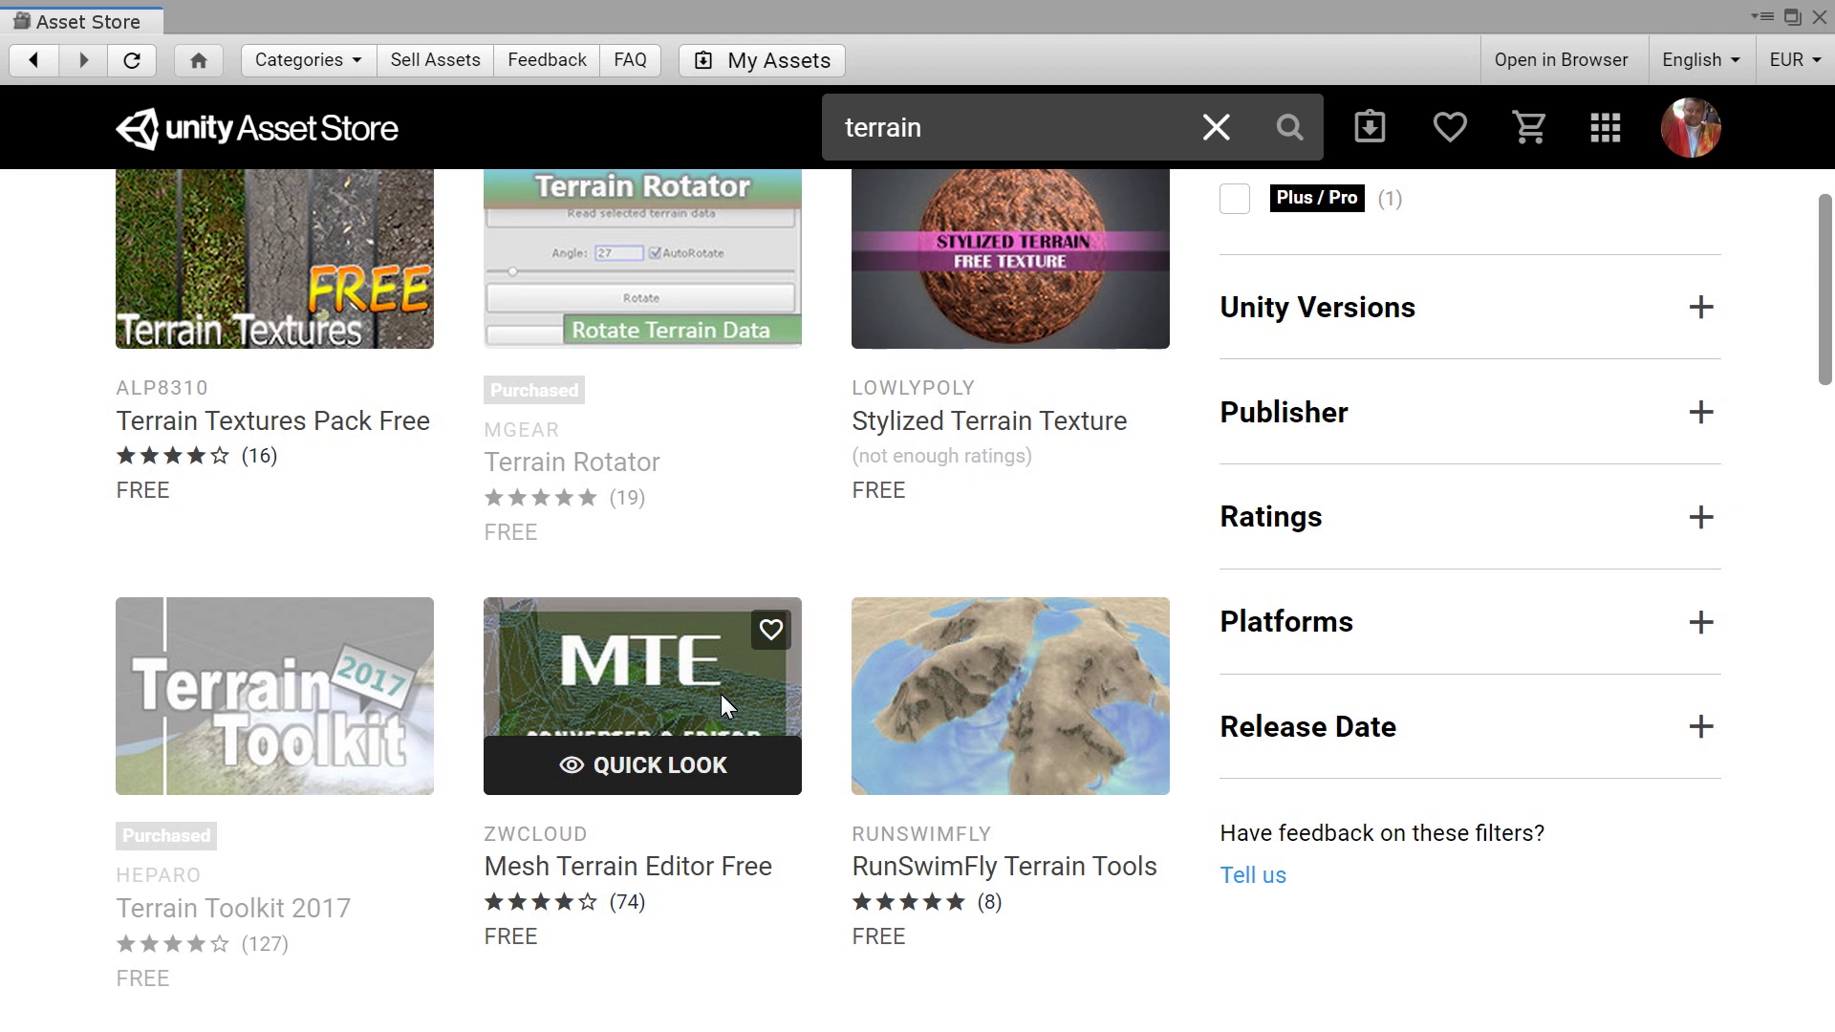
{"action": "scroll", "coordinate": [721, 693], "scroll_direction": "up", "scroll_amount": 4}
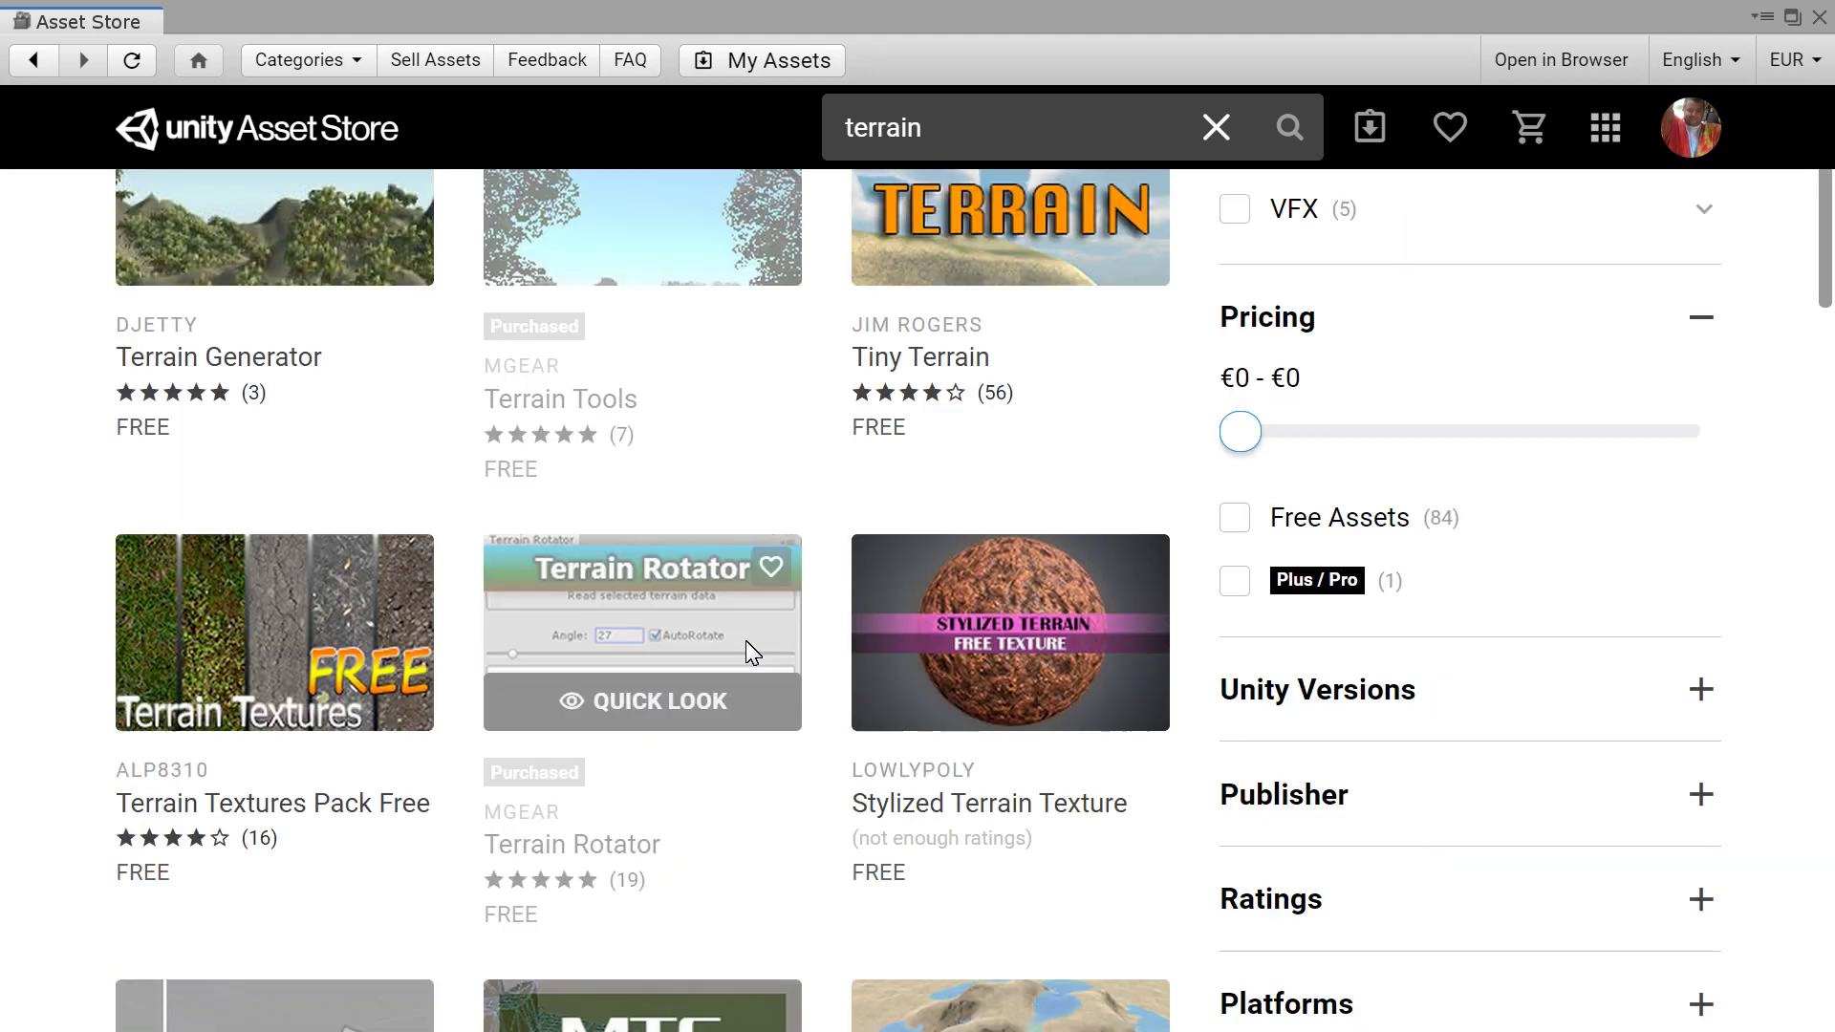
{"action": "scroll", "coordinate": [753, 652], "scroll_direction": "up", "scroll_amount": 4}
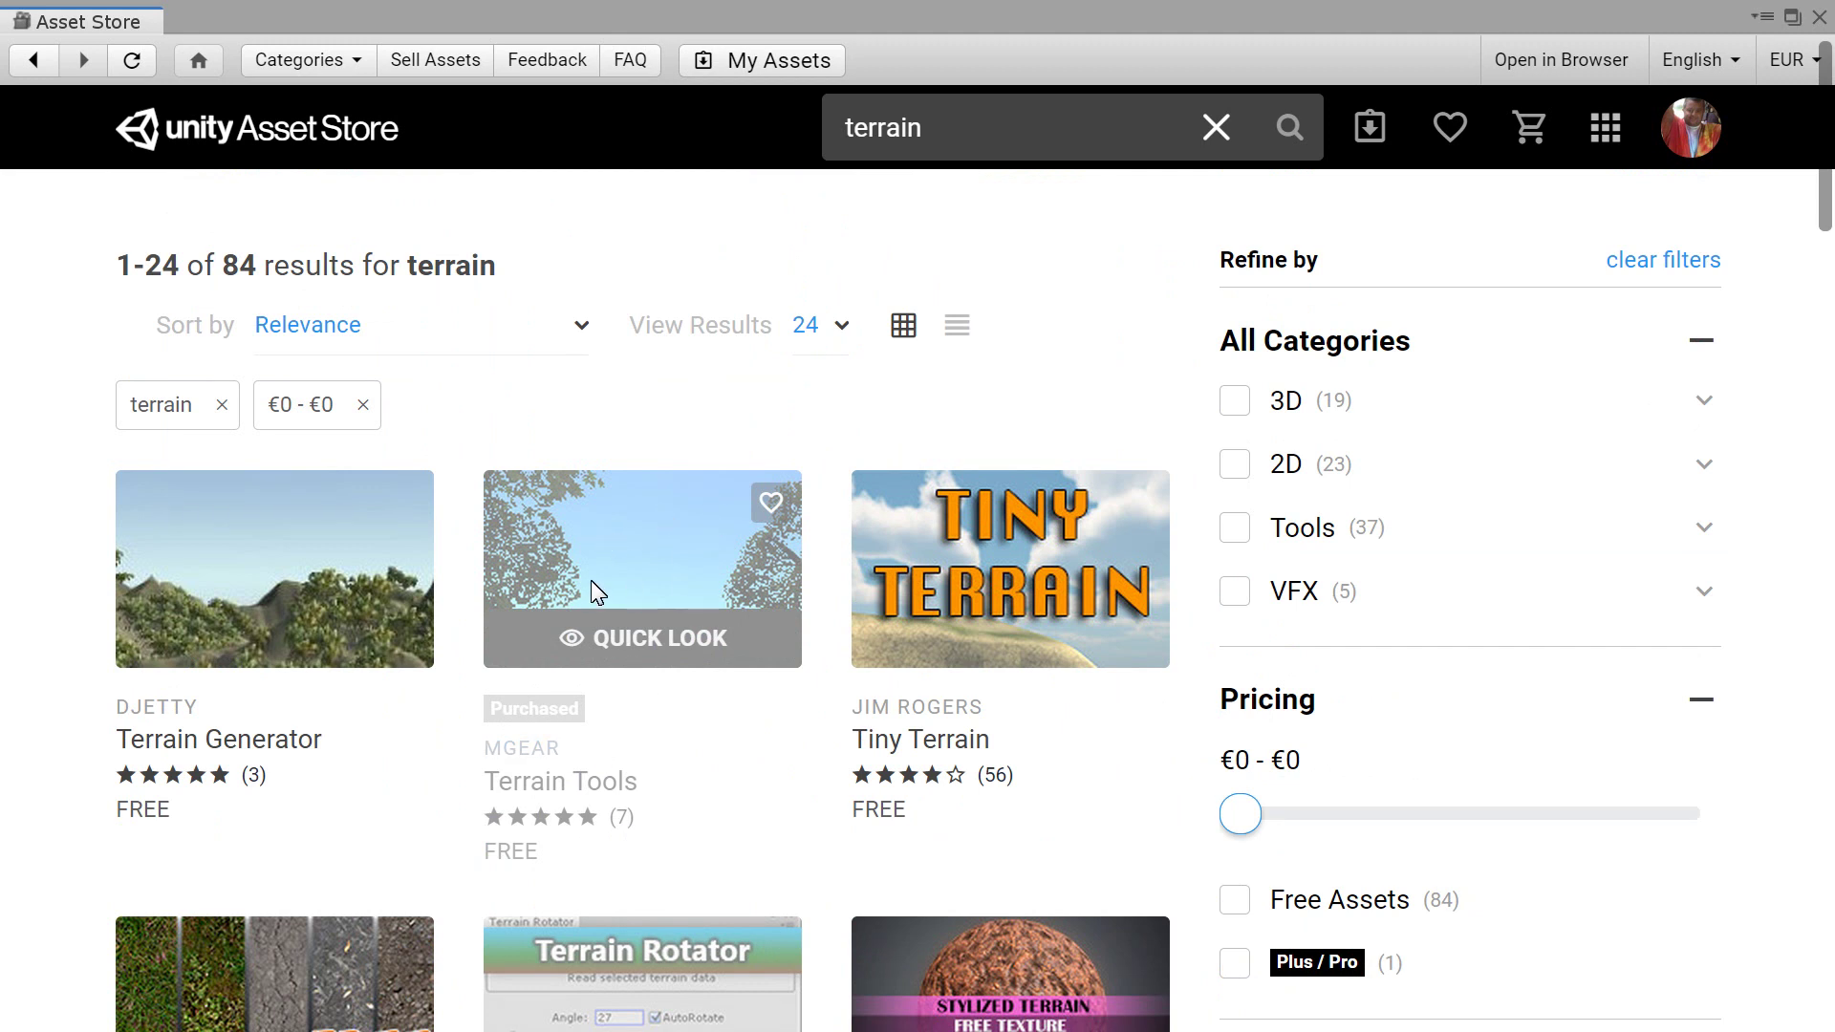
{"action": "left_click", "coordinate": [778, 501]}
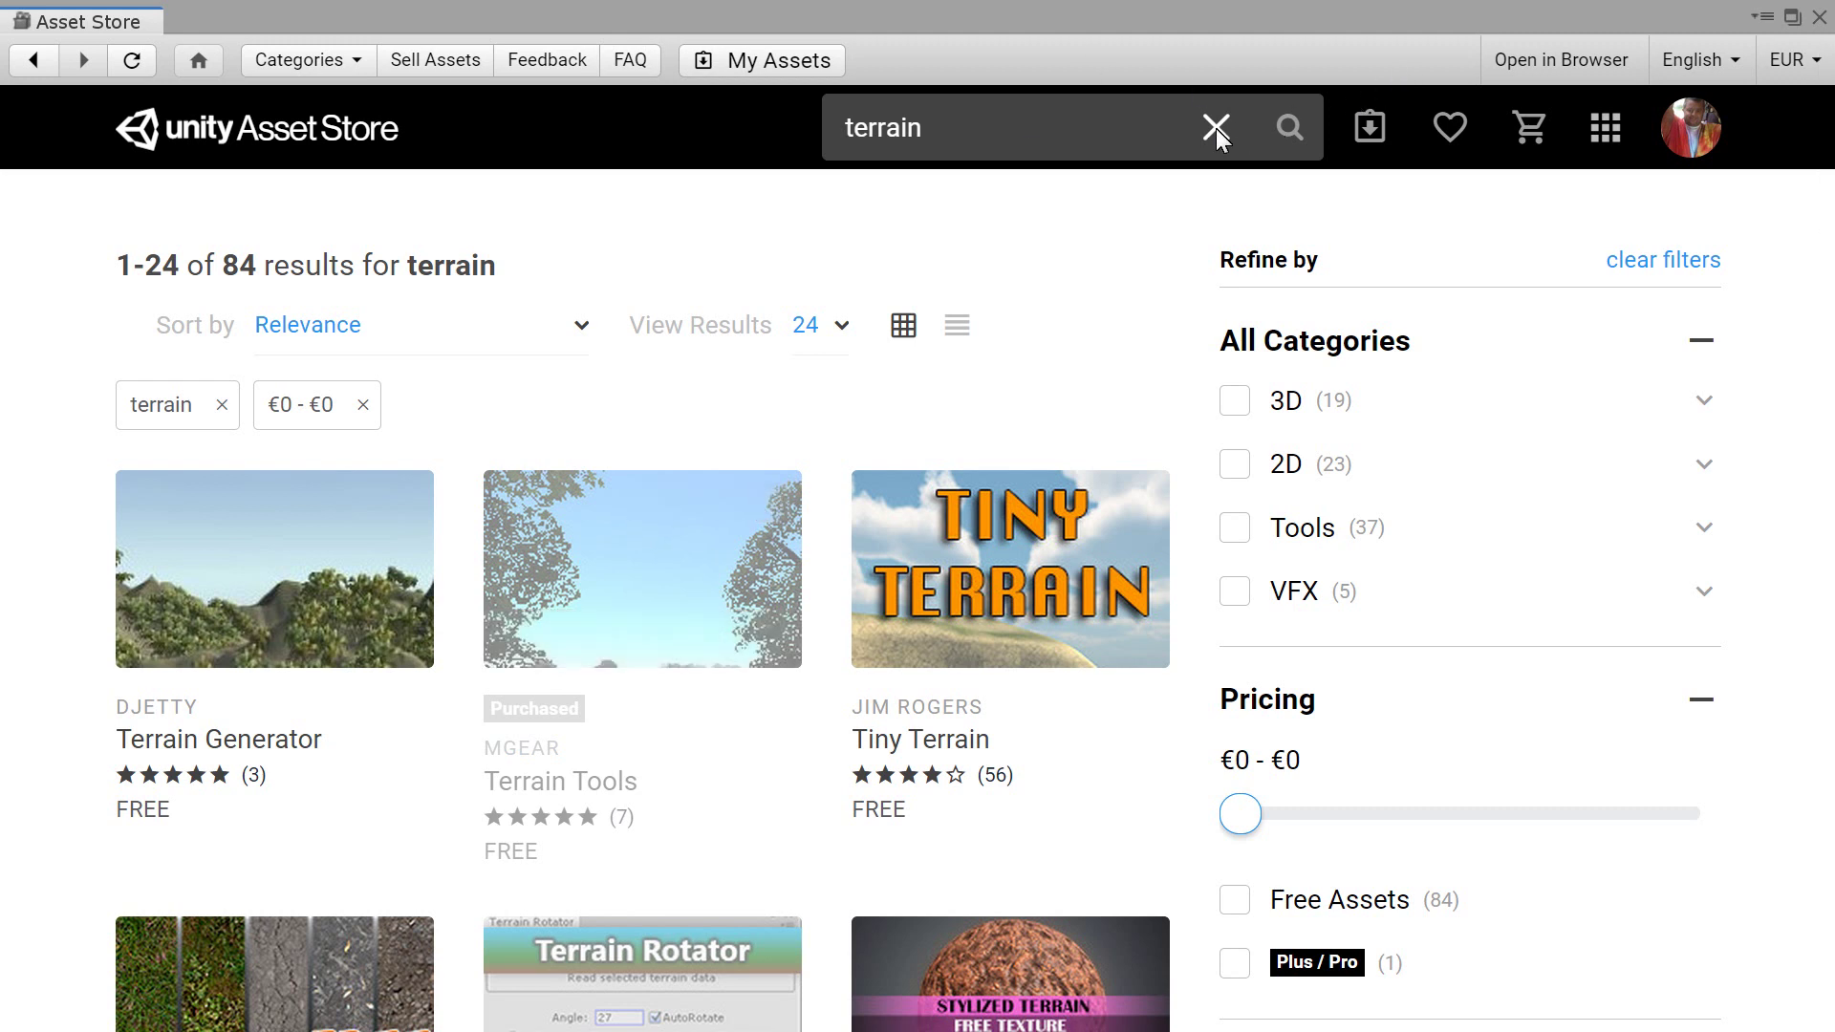
{"action": "left_click", "coordinate": [246, 576]}
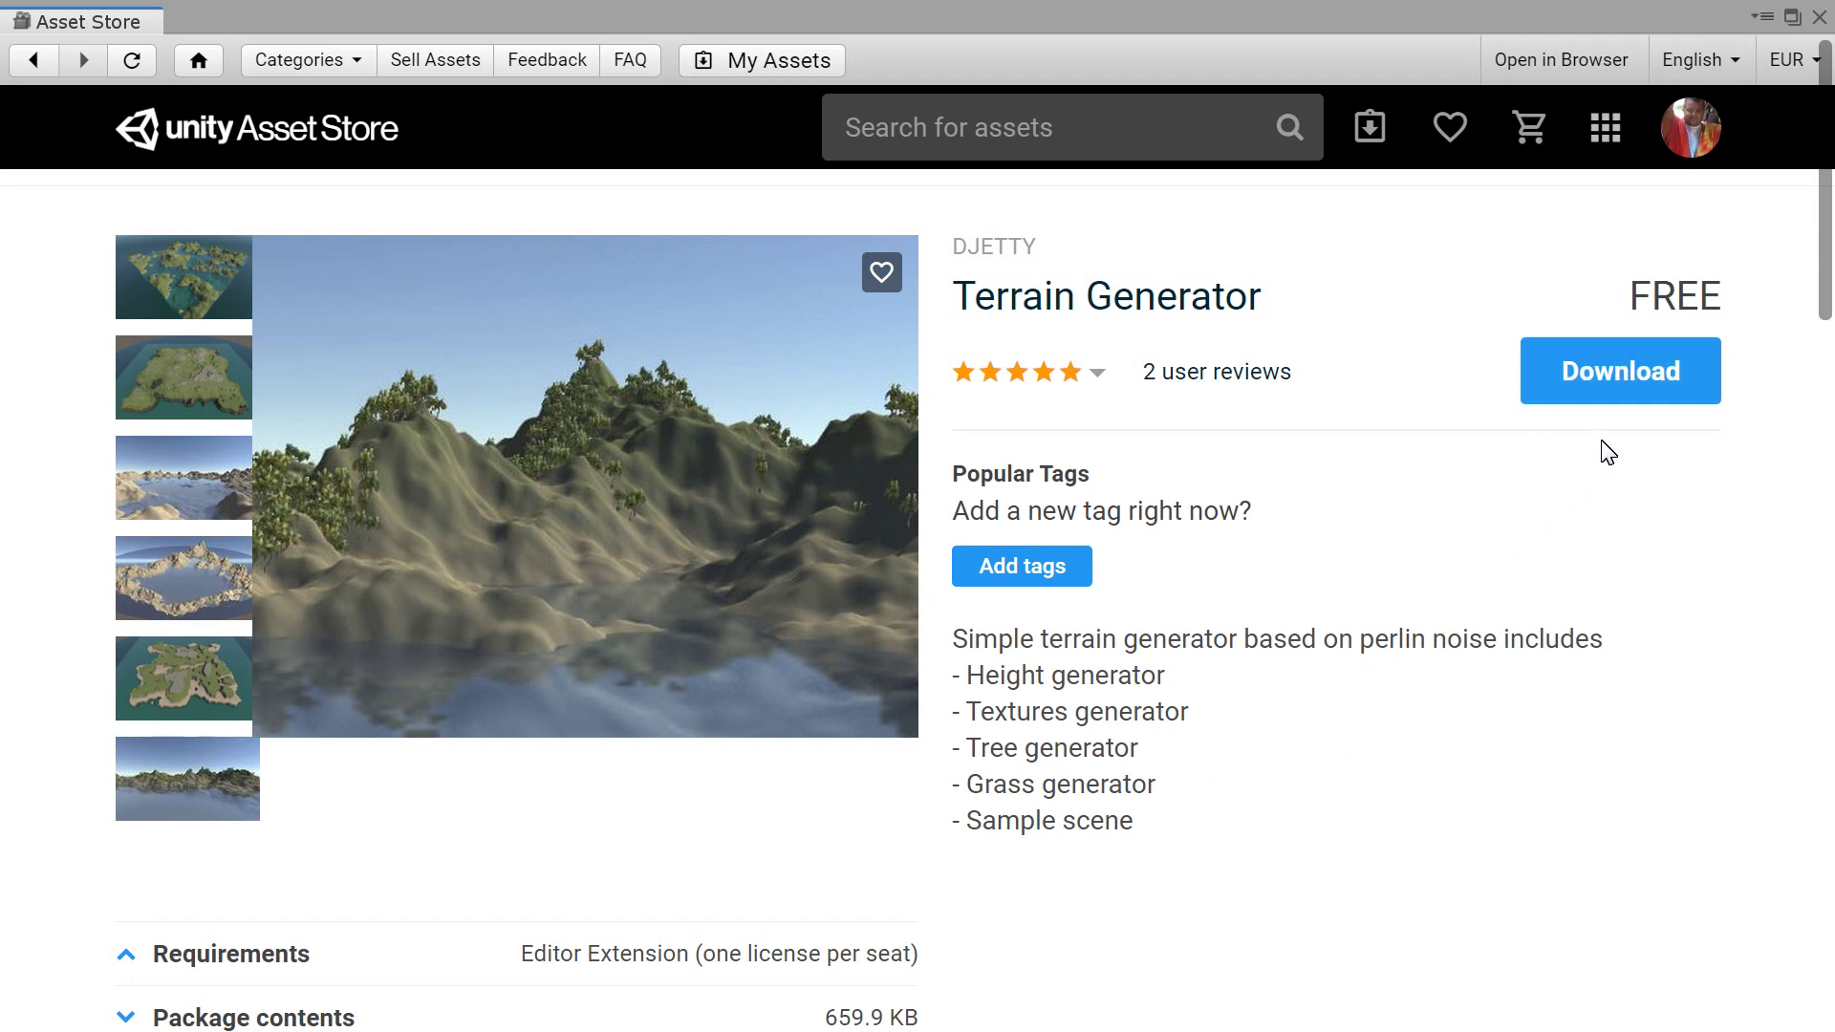
- Look over the Terrain Generator page and start downloading the free package
{"action": "scroll", "coordinate": [1057, 561], "scroll_direction": "down", "scroll_amount": 9}
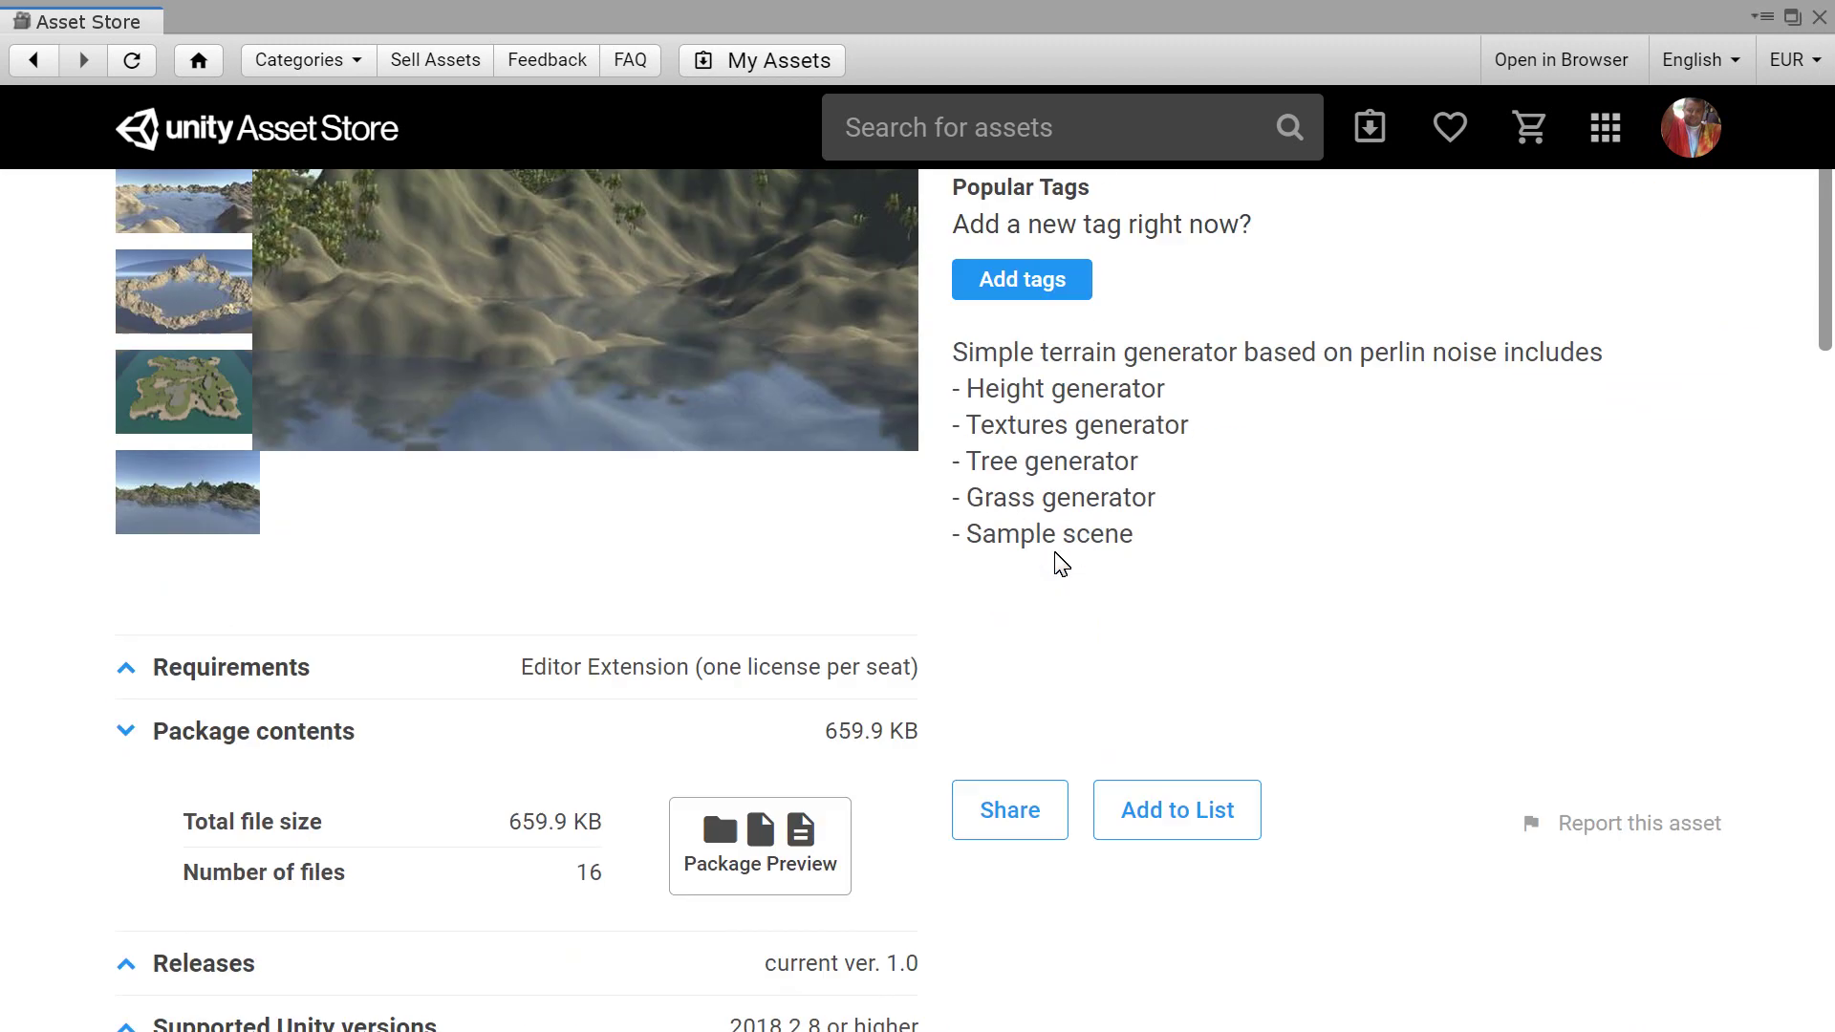
{"action": "scroll", "coordinate": [1084, 587], "scroll_direction": "down", "scroll_amount": 2}
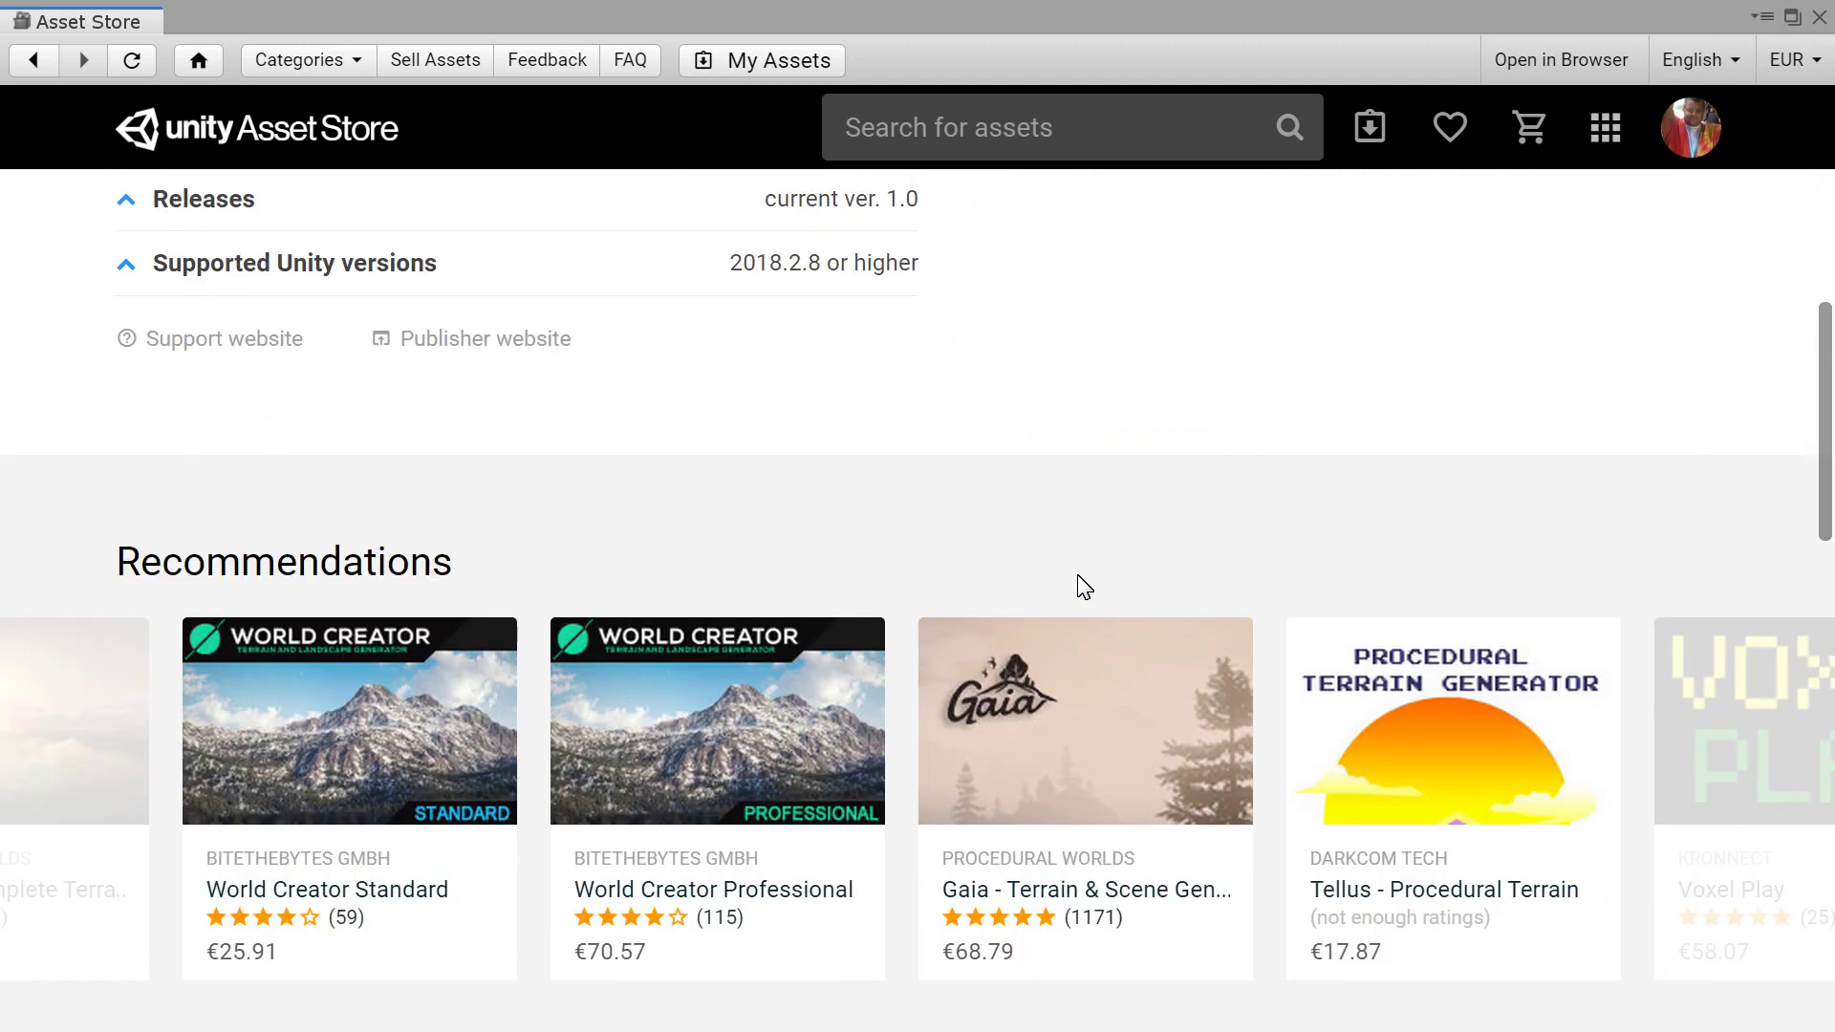
{"action": "scroll", "coordinate": [1107, 578], "scroll_direction": "up", "scroll_amount": 11}
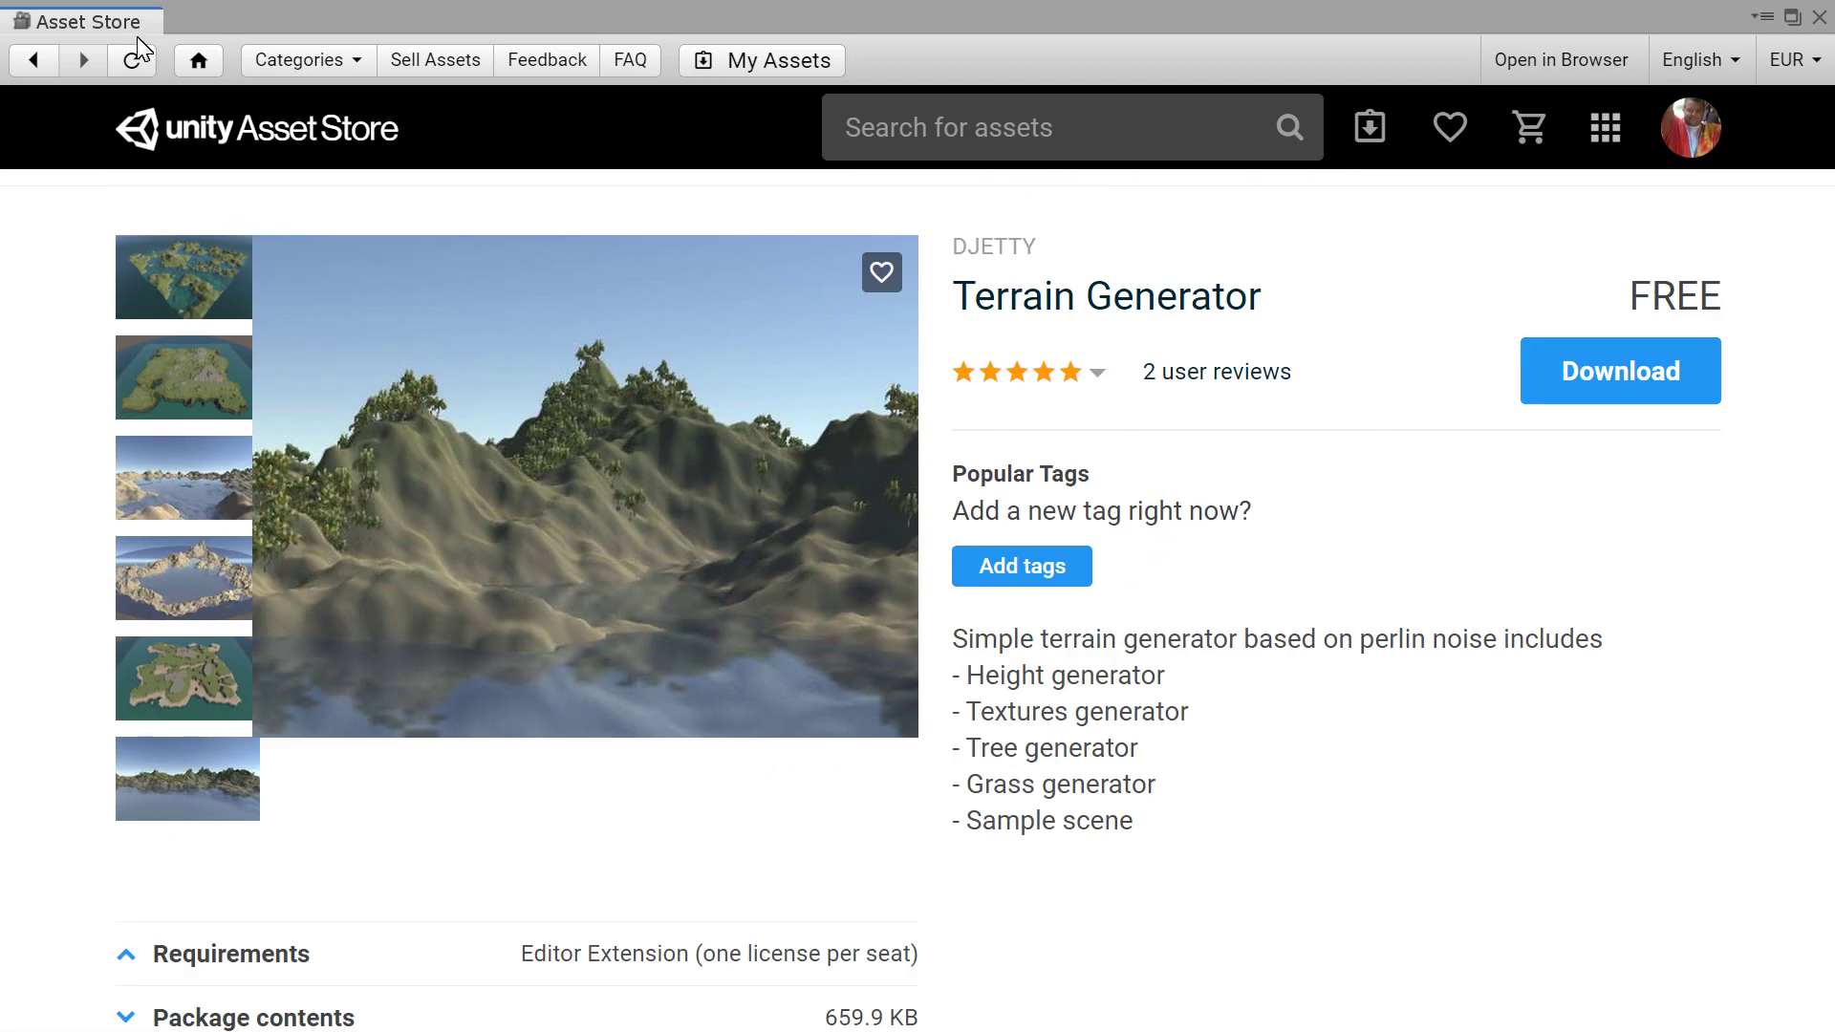
{"action": "left_click", "coordinate": [1649, 401]}
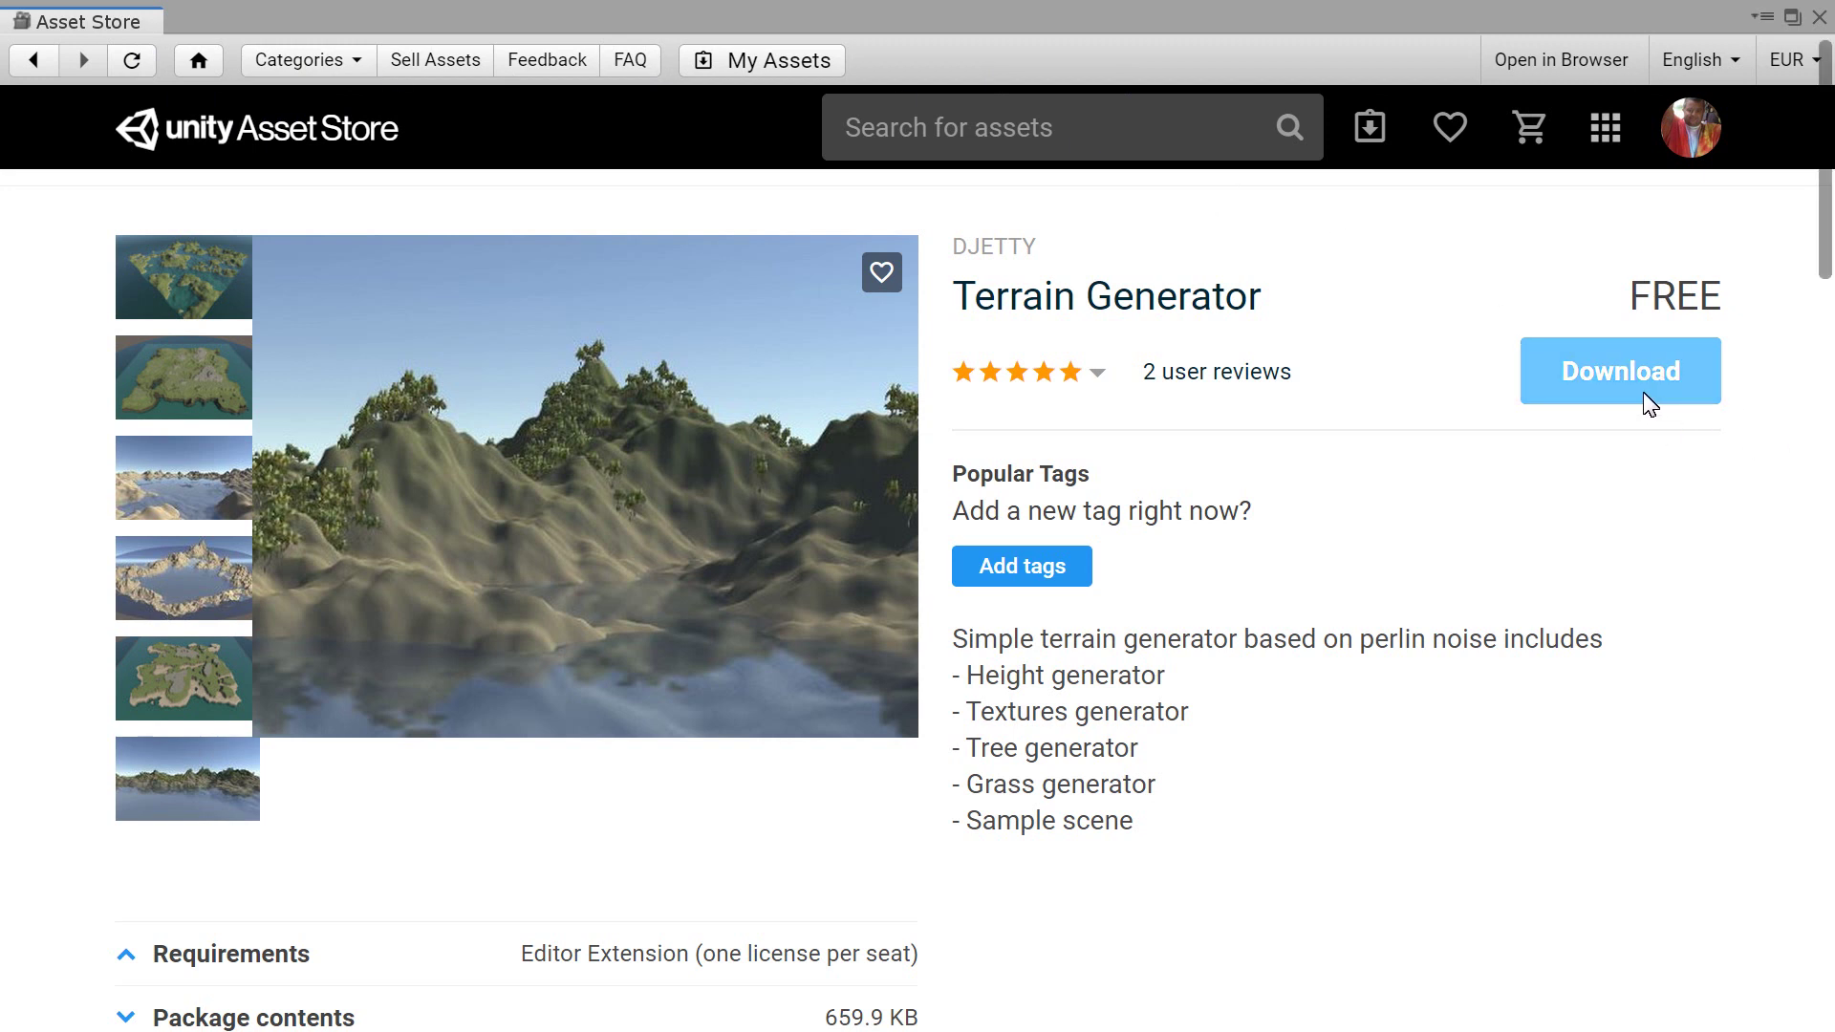
- Preview the mountain and island screenshots full size, then download the package and return to results
{"action": "left_click", "coordinate": [199, 681]}
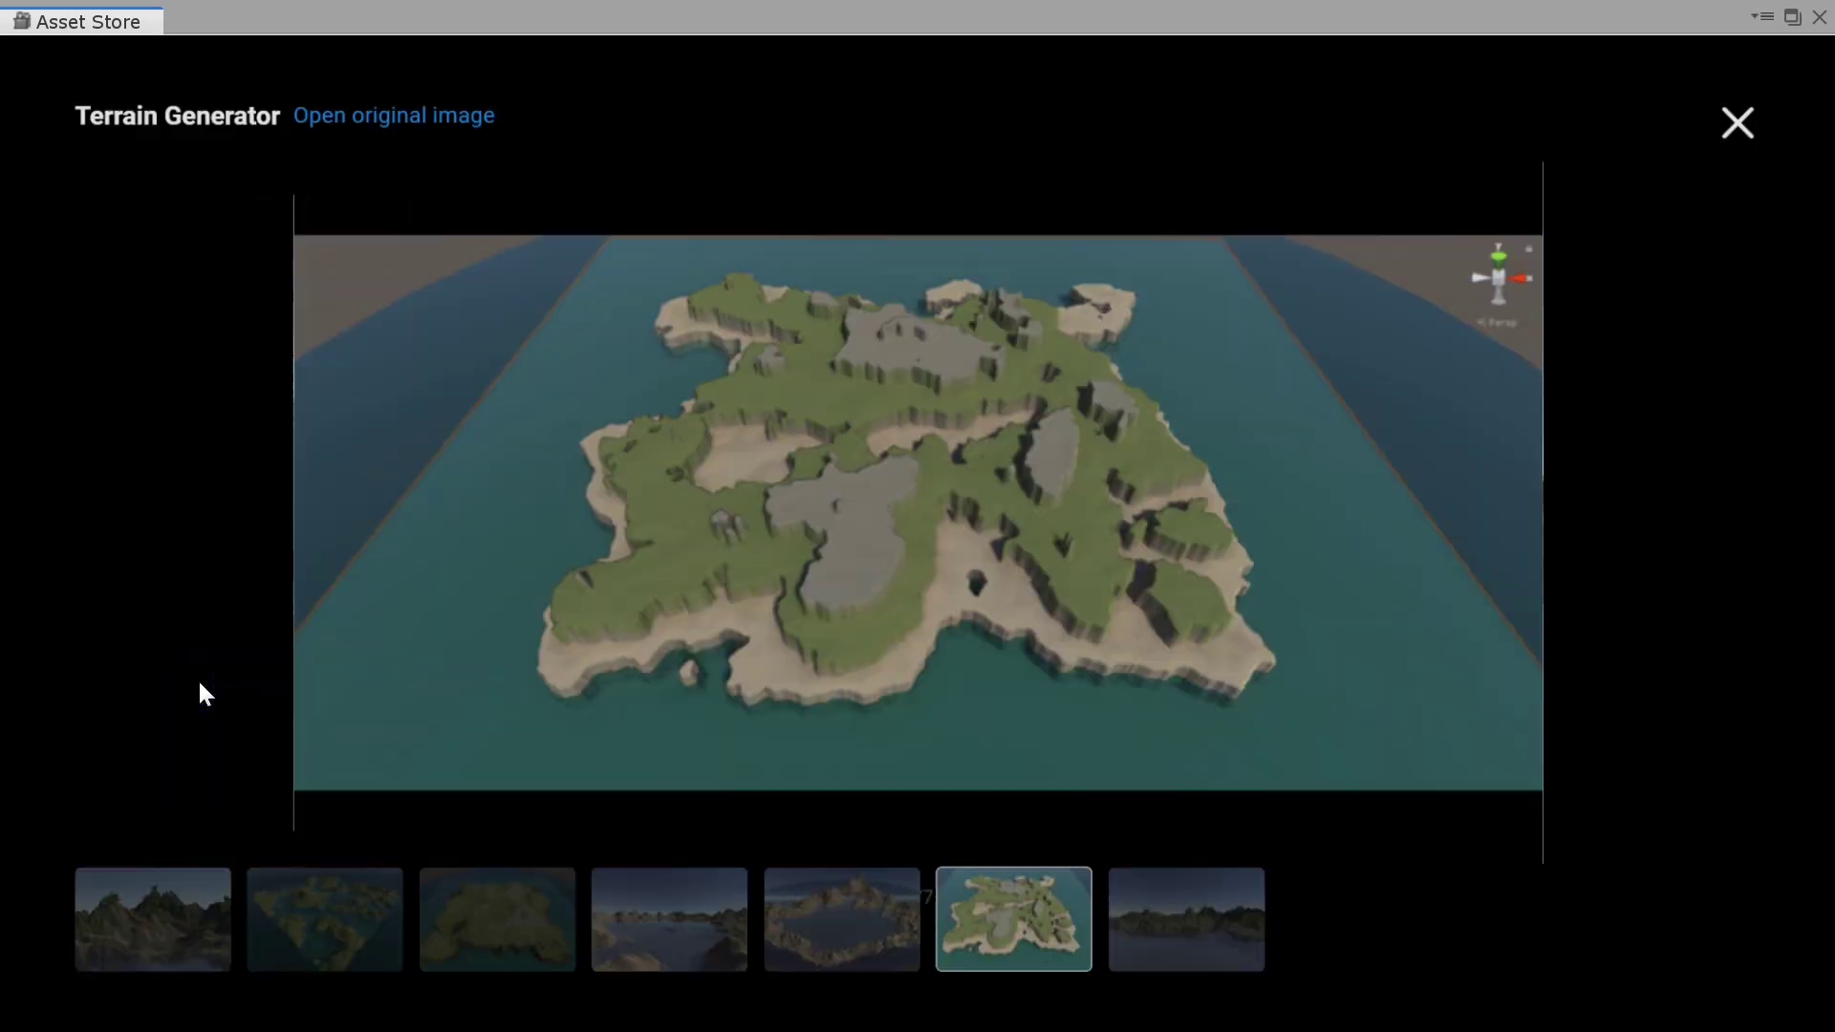
{"action": "left_click", "coordinate": [656, 913]}
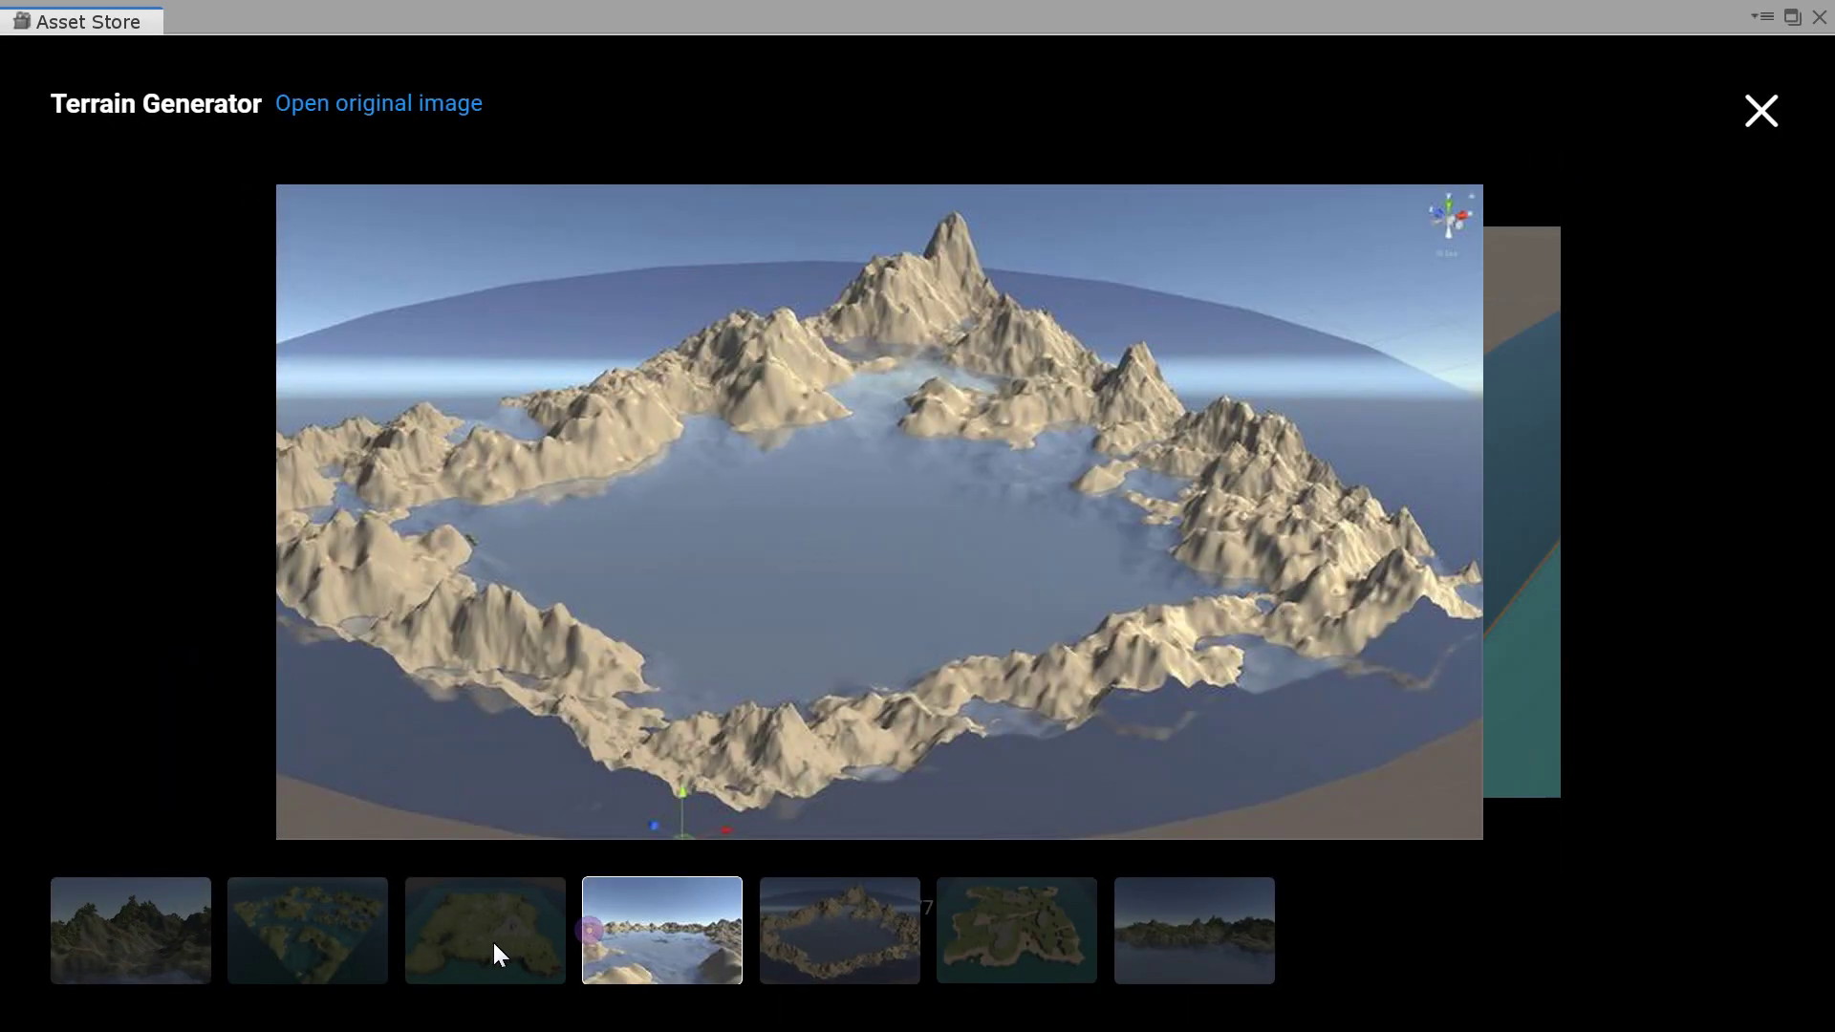
{"action": "left_click", "coordinate": [490, 938]}
{"action": "left_click", "coordinate": [292, 932]}
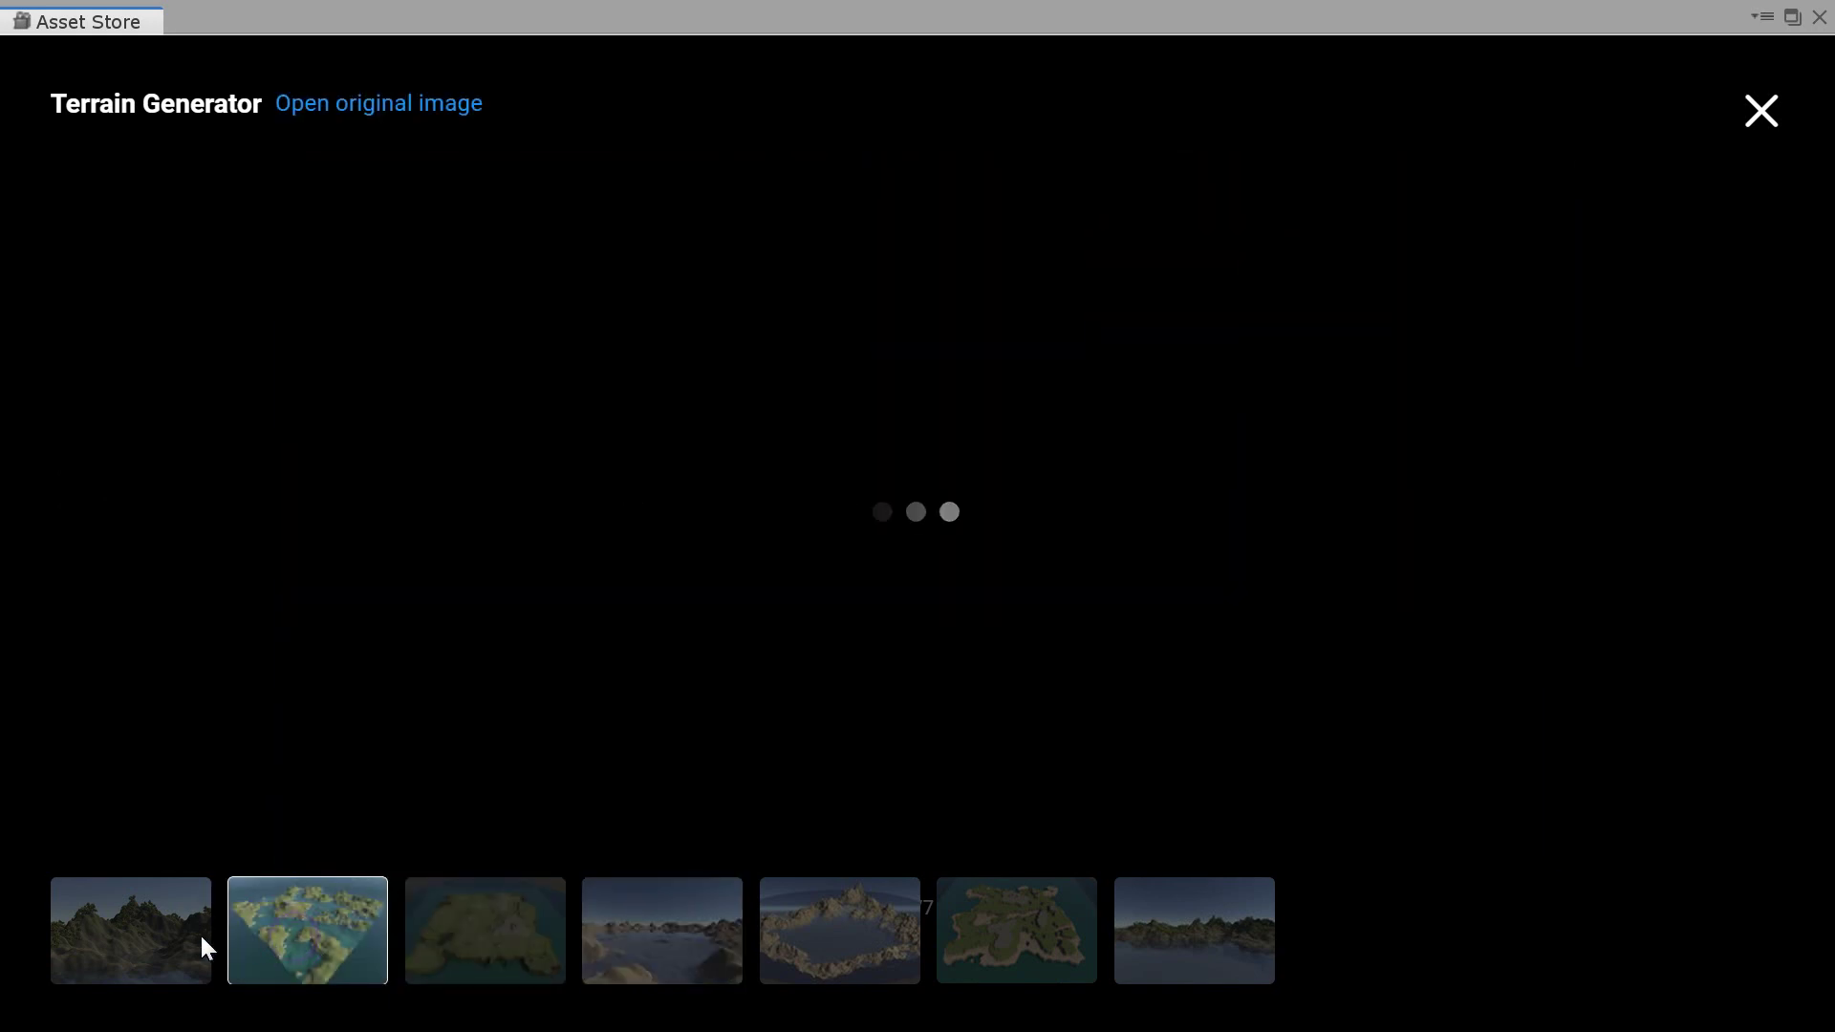
{"action": "left_click", "coordinate": [170, 930]}
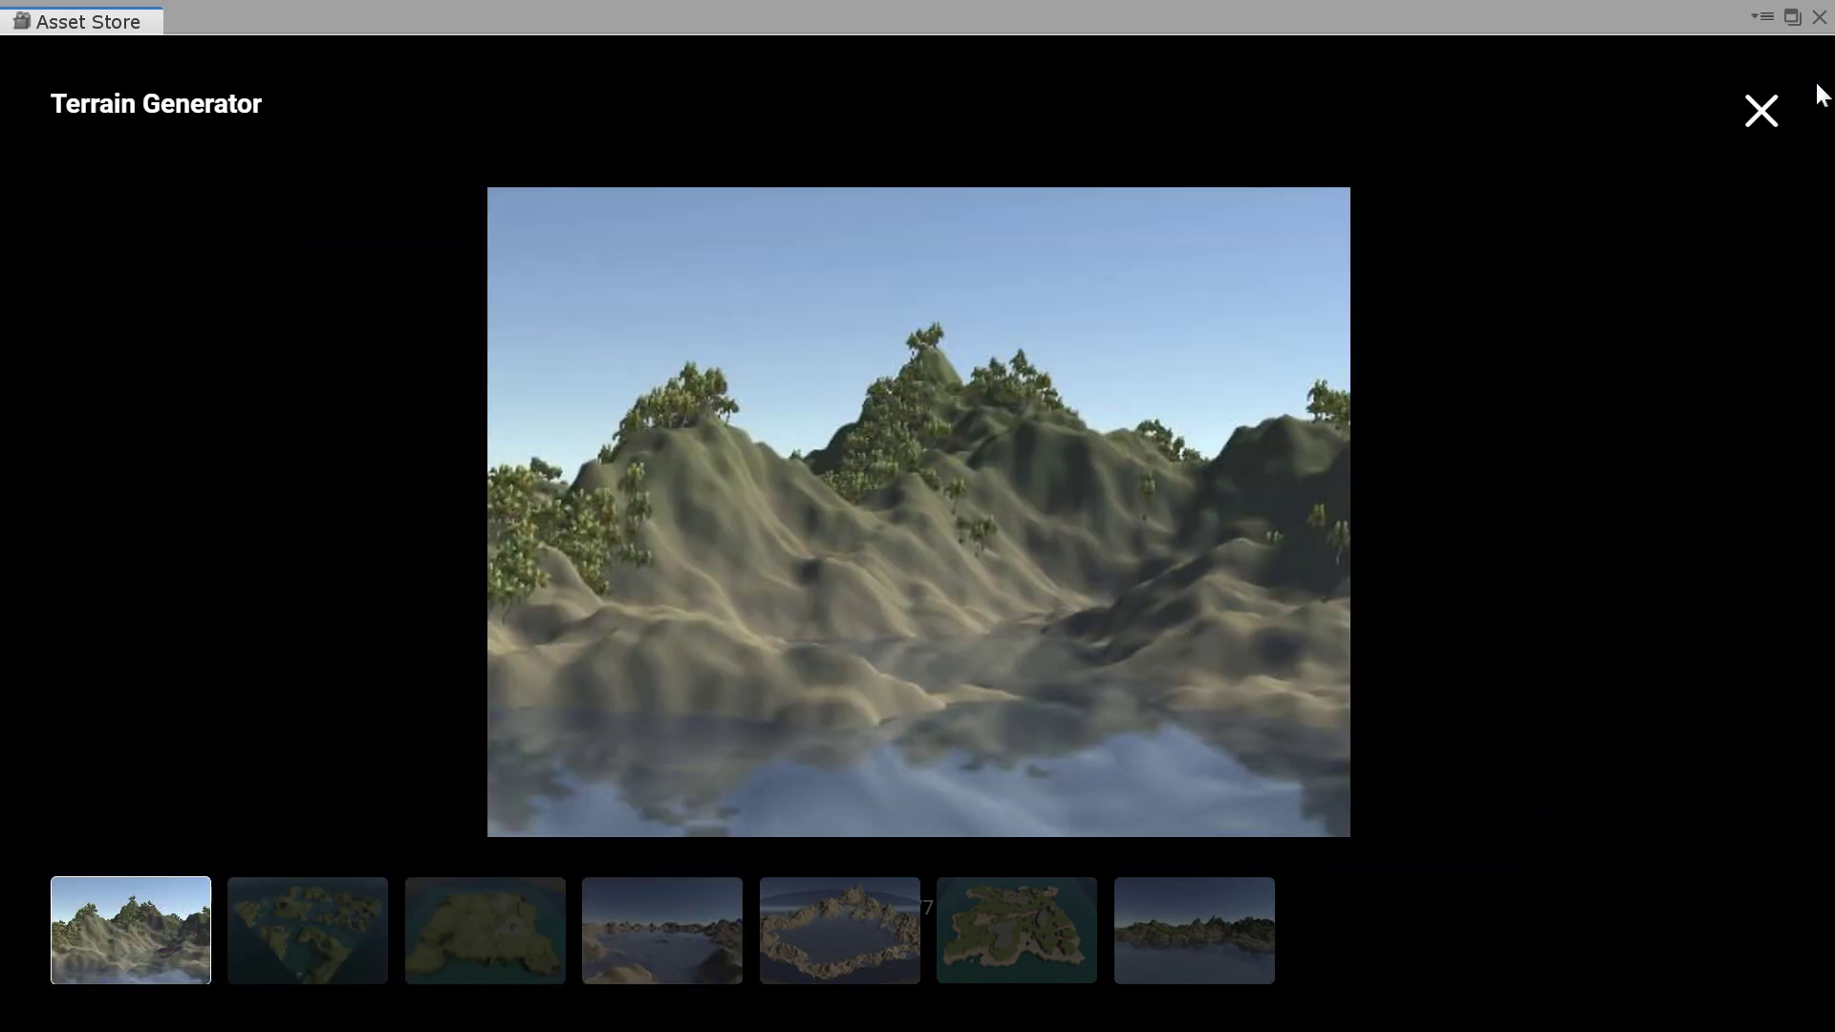
{"action": "left_click", "coordinate": [1754, 114]}
{"action": "left_click", "coordinate": [1598, 373]}
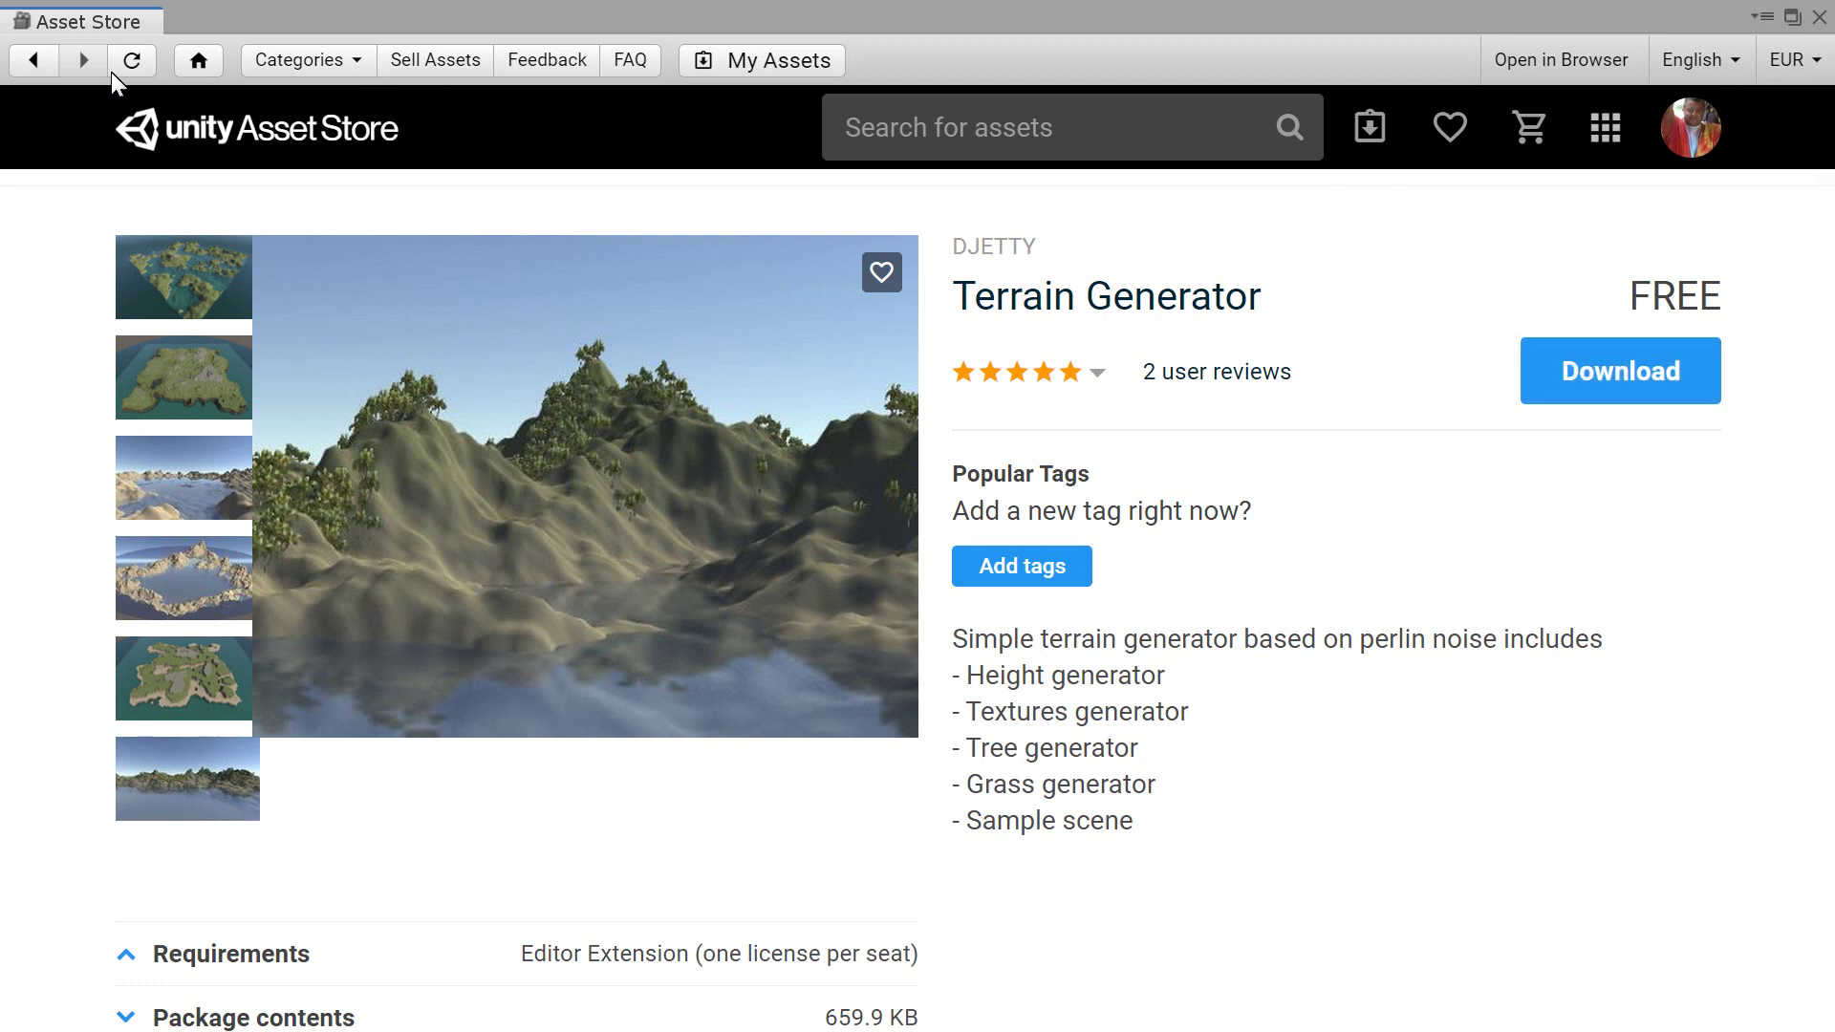
{"action": "left_click", "coordinate": [43, 55]}
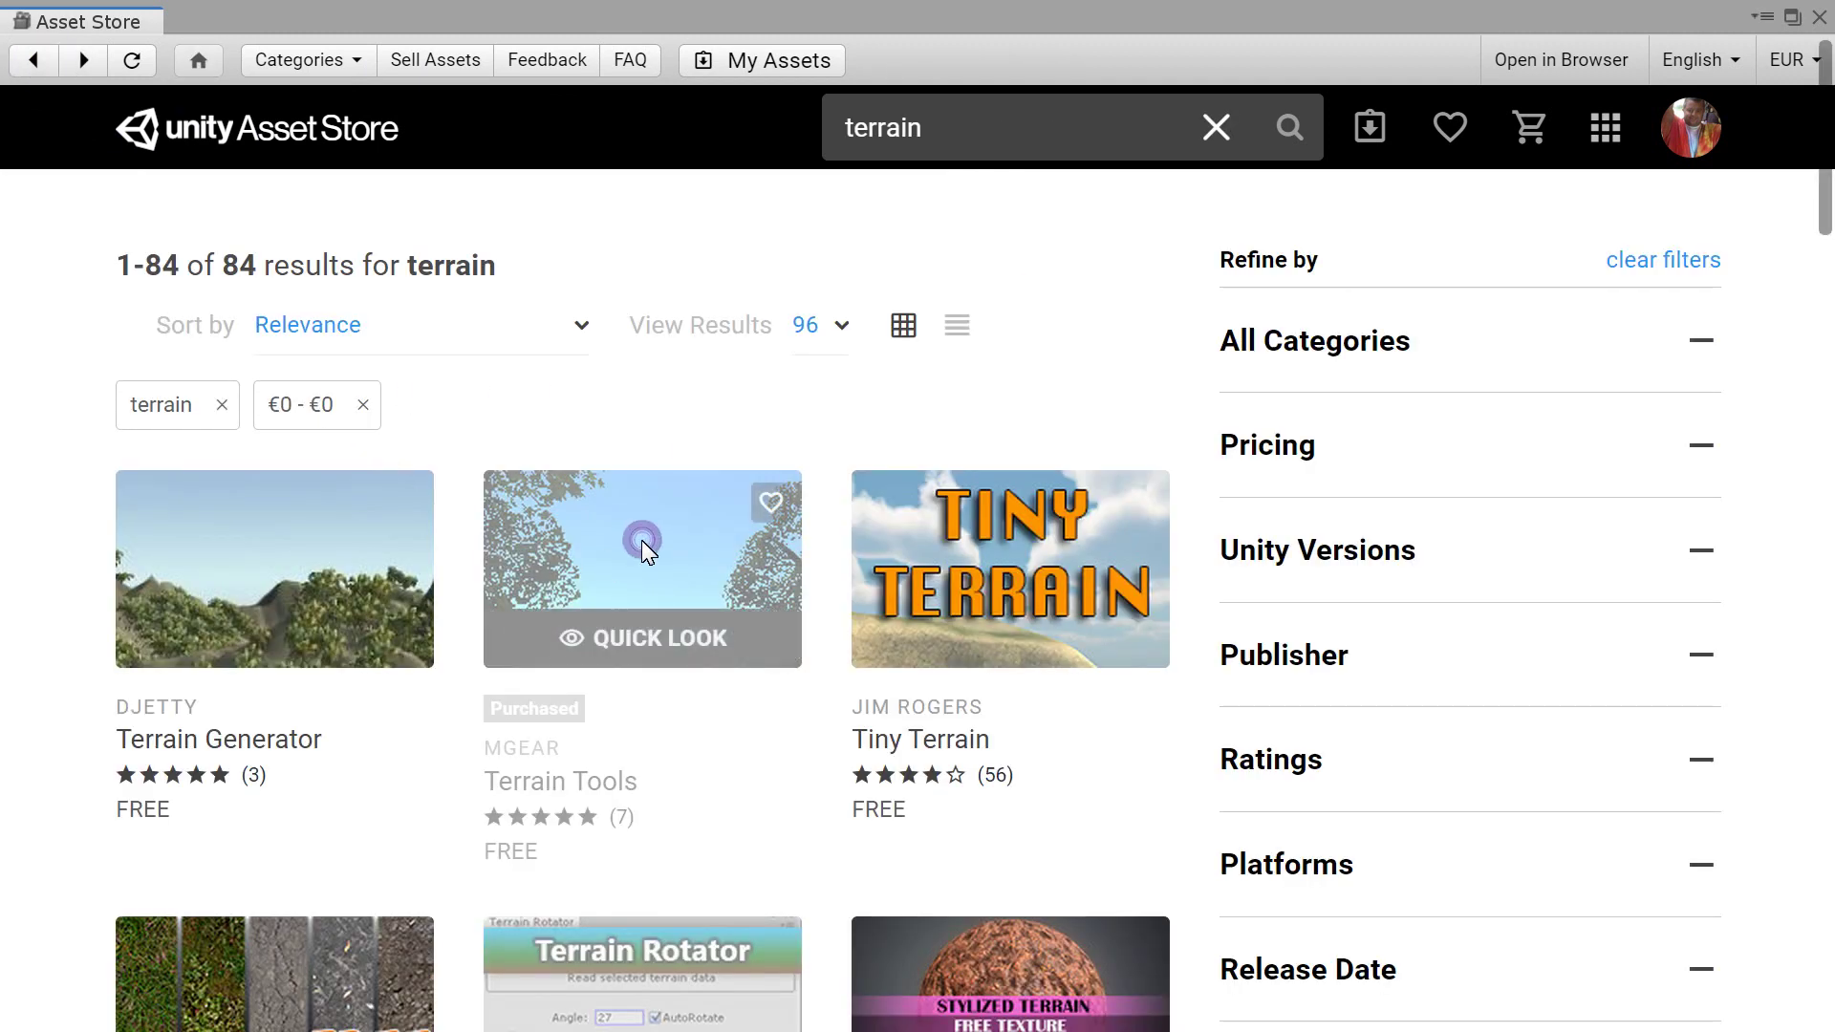
- View the already-purchased Terrain Tools page, then close the Asset Store window
{"action": "left_click", "coordinate": [647, 552]}
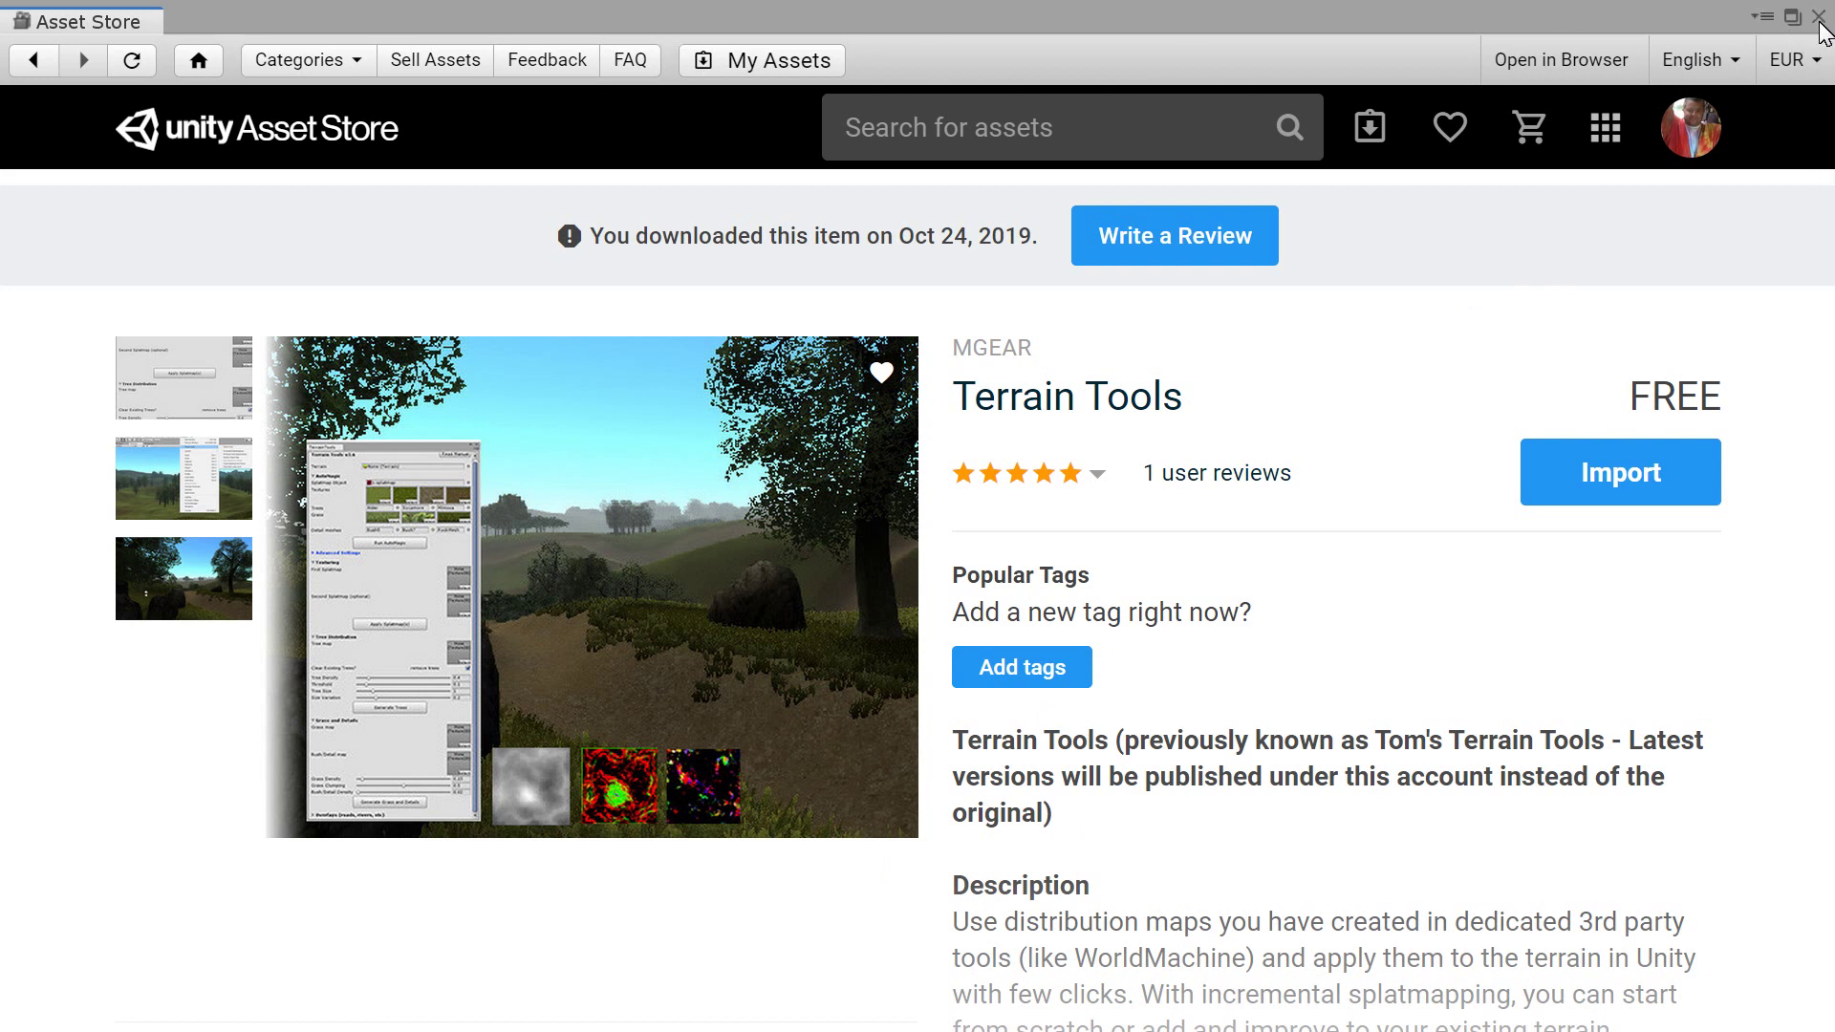
{"action": "left_click", "coordinate": [1818, 20]}
- Deselect the terrain and open Window > Terrain Tools > Terrain Tools
{"action": "left_click", "coordinate": [1034, 772]}
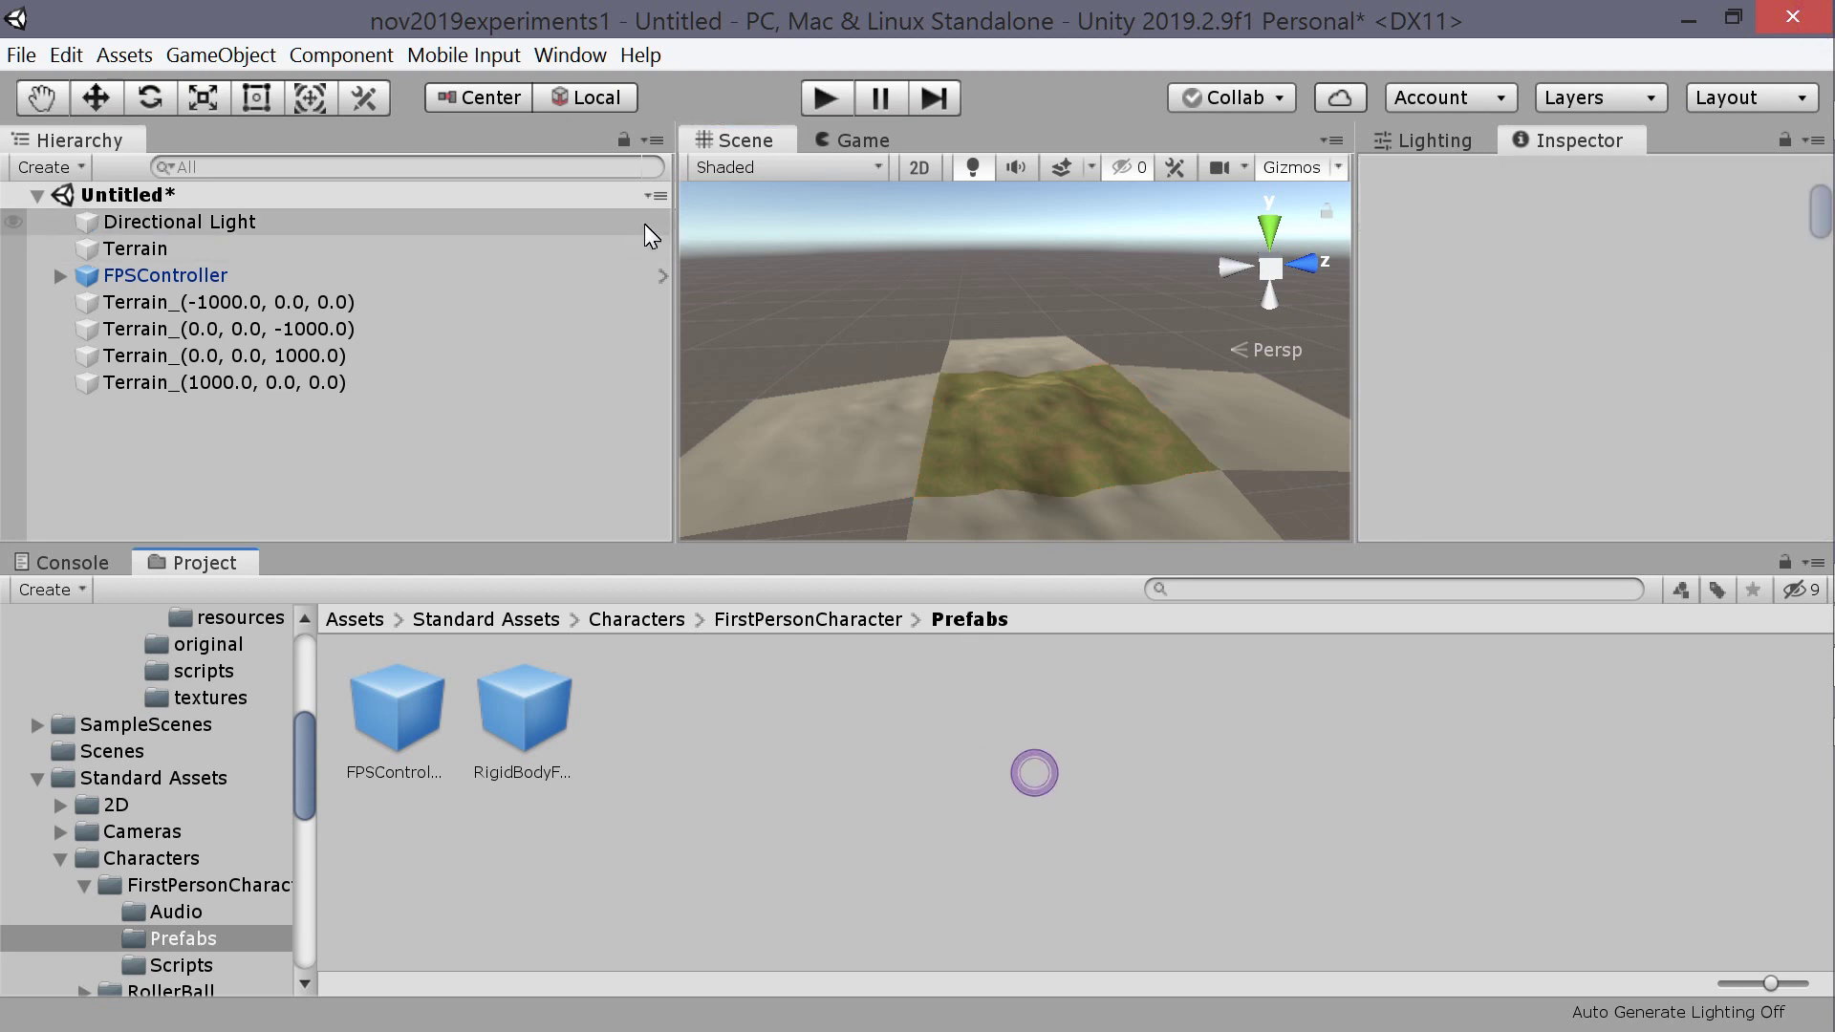
{"action": "left_click", "coordinate": [570, 54]}
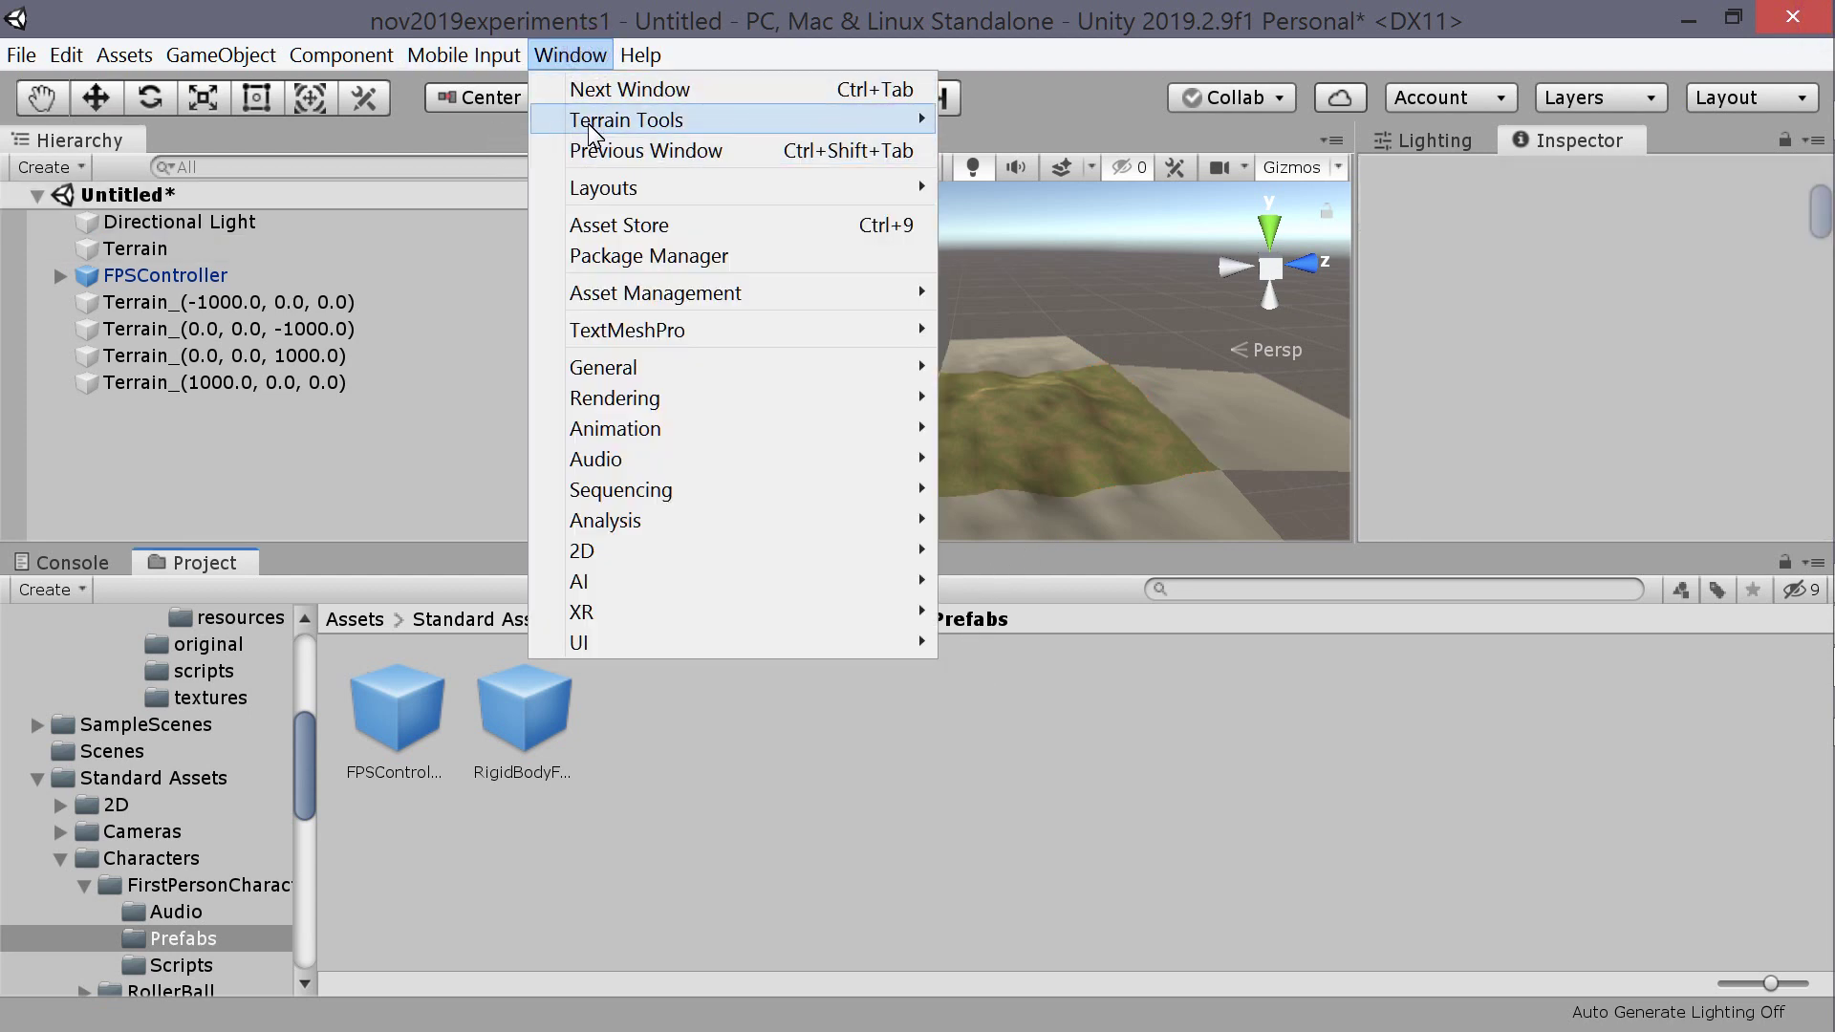
{"action": "mouse_move", "coordinate": [591, 134]}
{"action": "left_click", "coordinate": [1027, 121]}
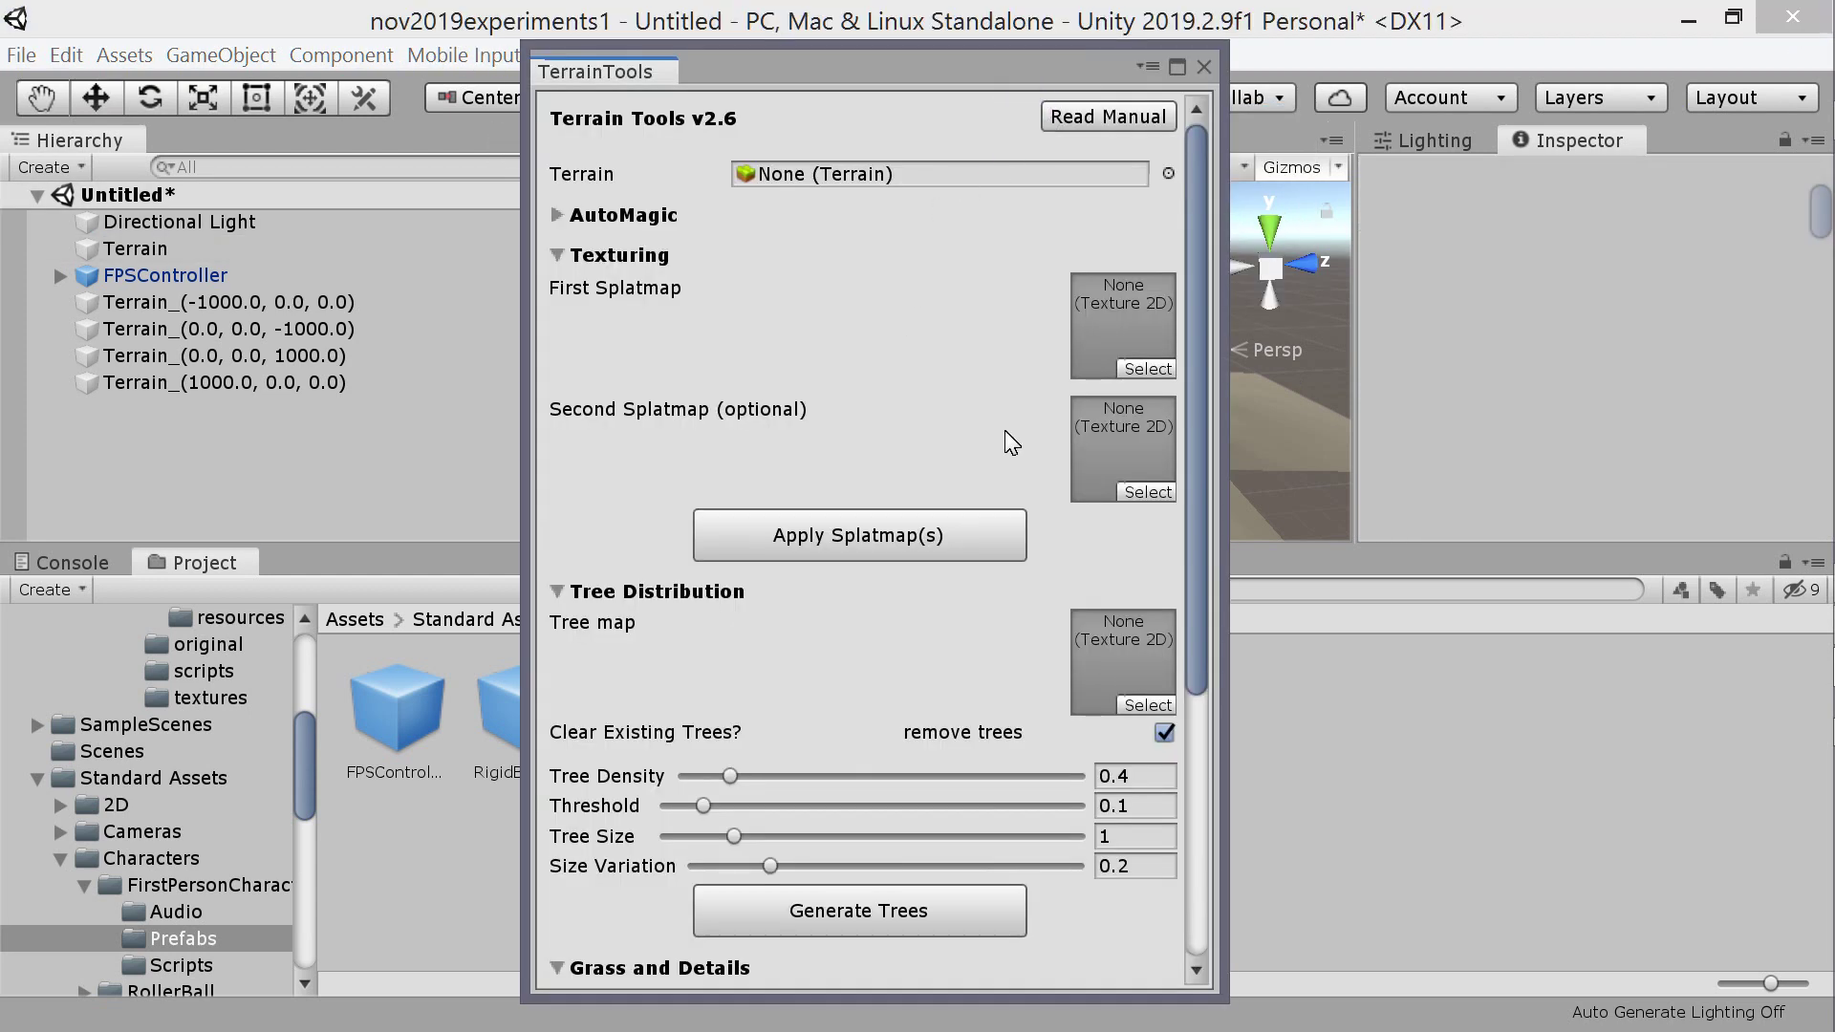
- Assign the scene's Terrain to the Terrain field and expand the Overlays (roads, rivers) section
{"action": "left_click_drag", "start_coordinate": [157, 248], "coordinate": [822, 180]}
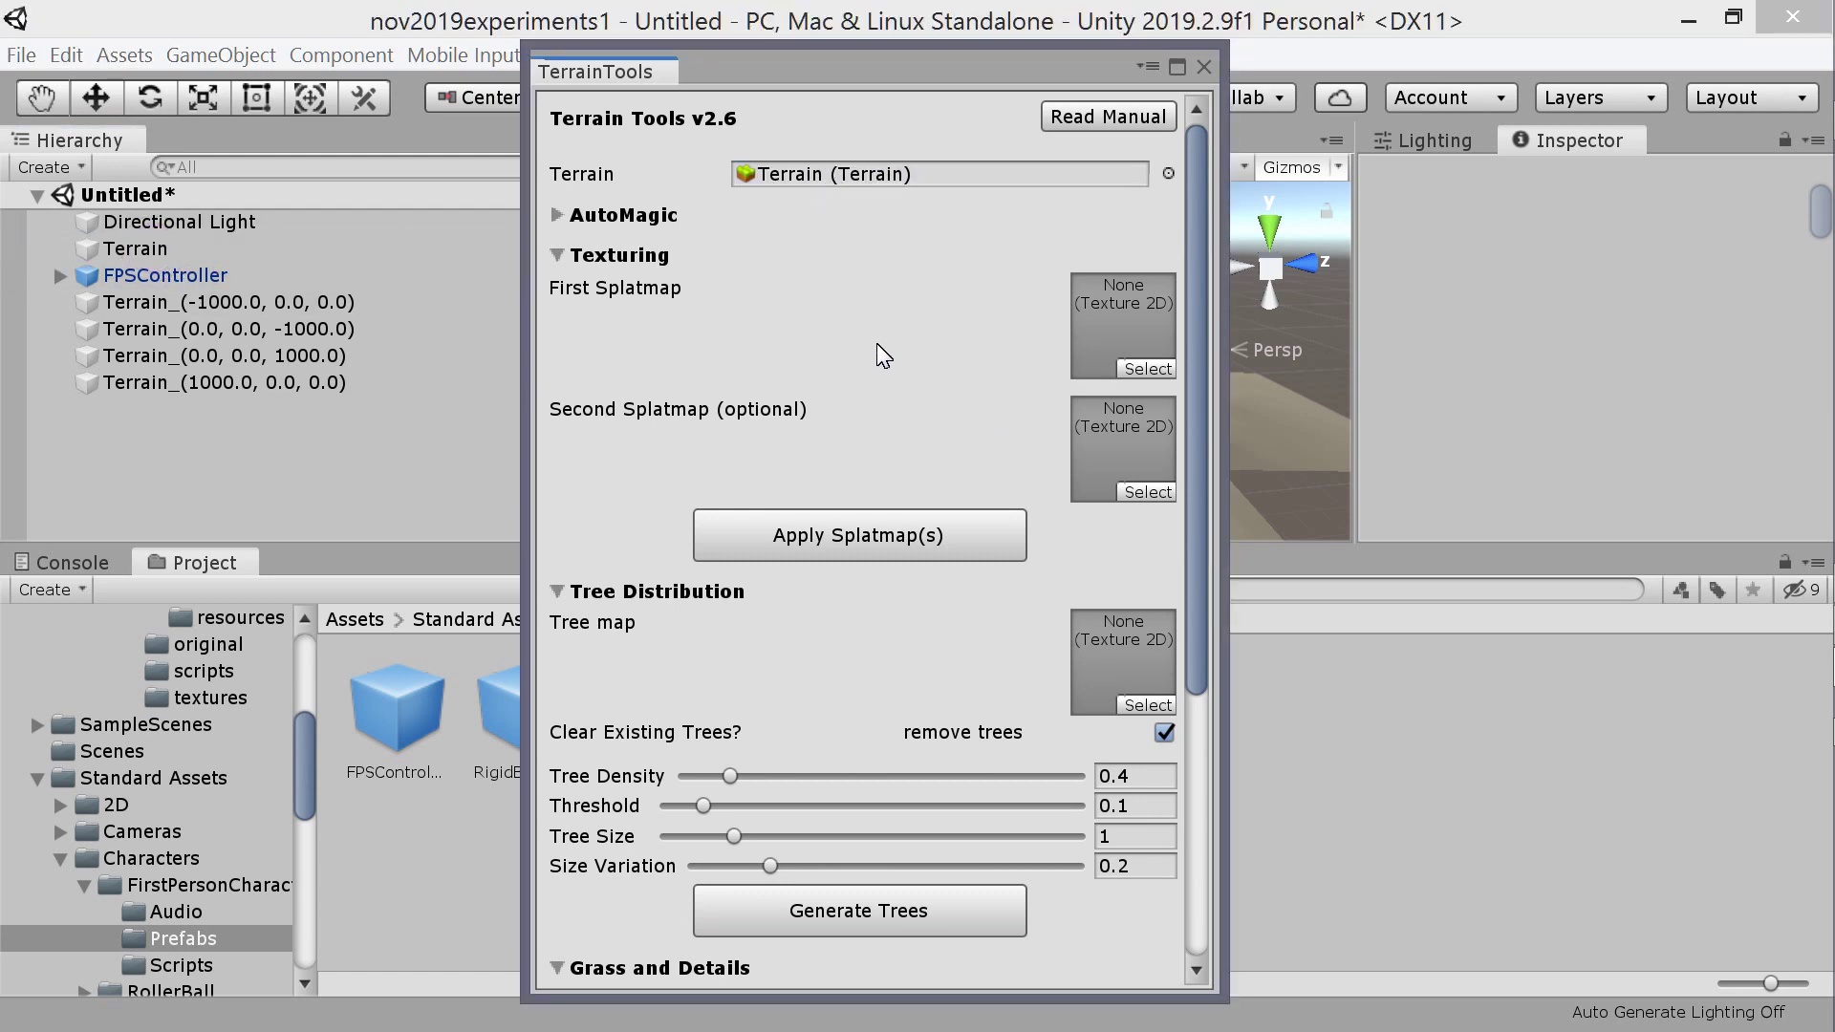
{"action": "scroll", "coordinate": [1010, 378], "scroll_direction": "down", "scroll_amount": 2}
{"action": "scroll", "coordinate": [993, 374], "scroll_direction": "up", "scroll_amount": 1}
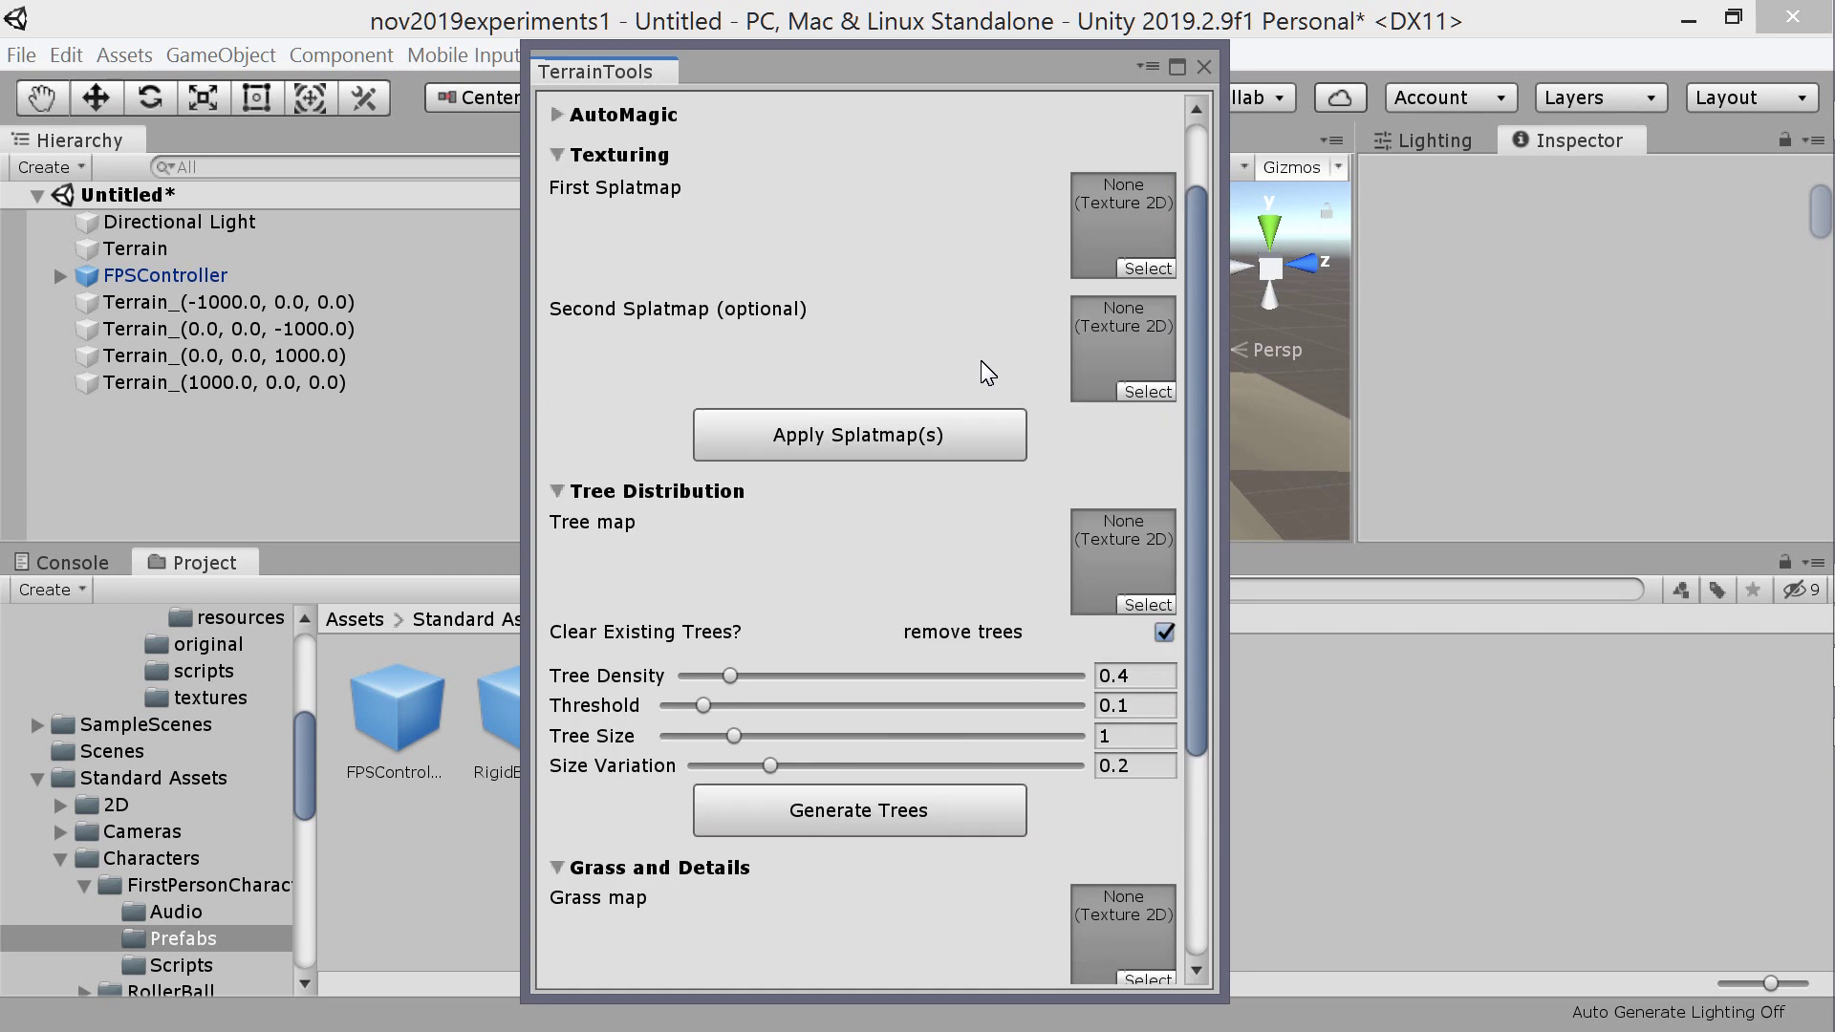
{"action": "scroll", "coordinate": [839, 367], "scroll_direction": "down", "scroll_amount": 1}
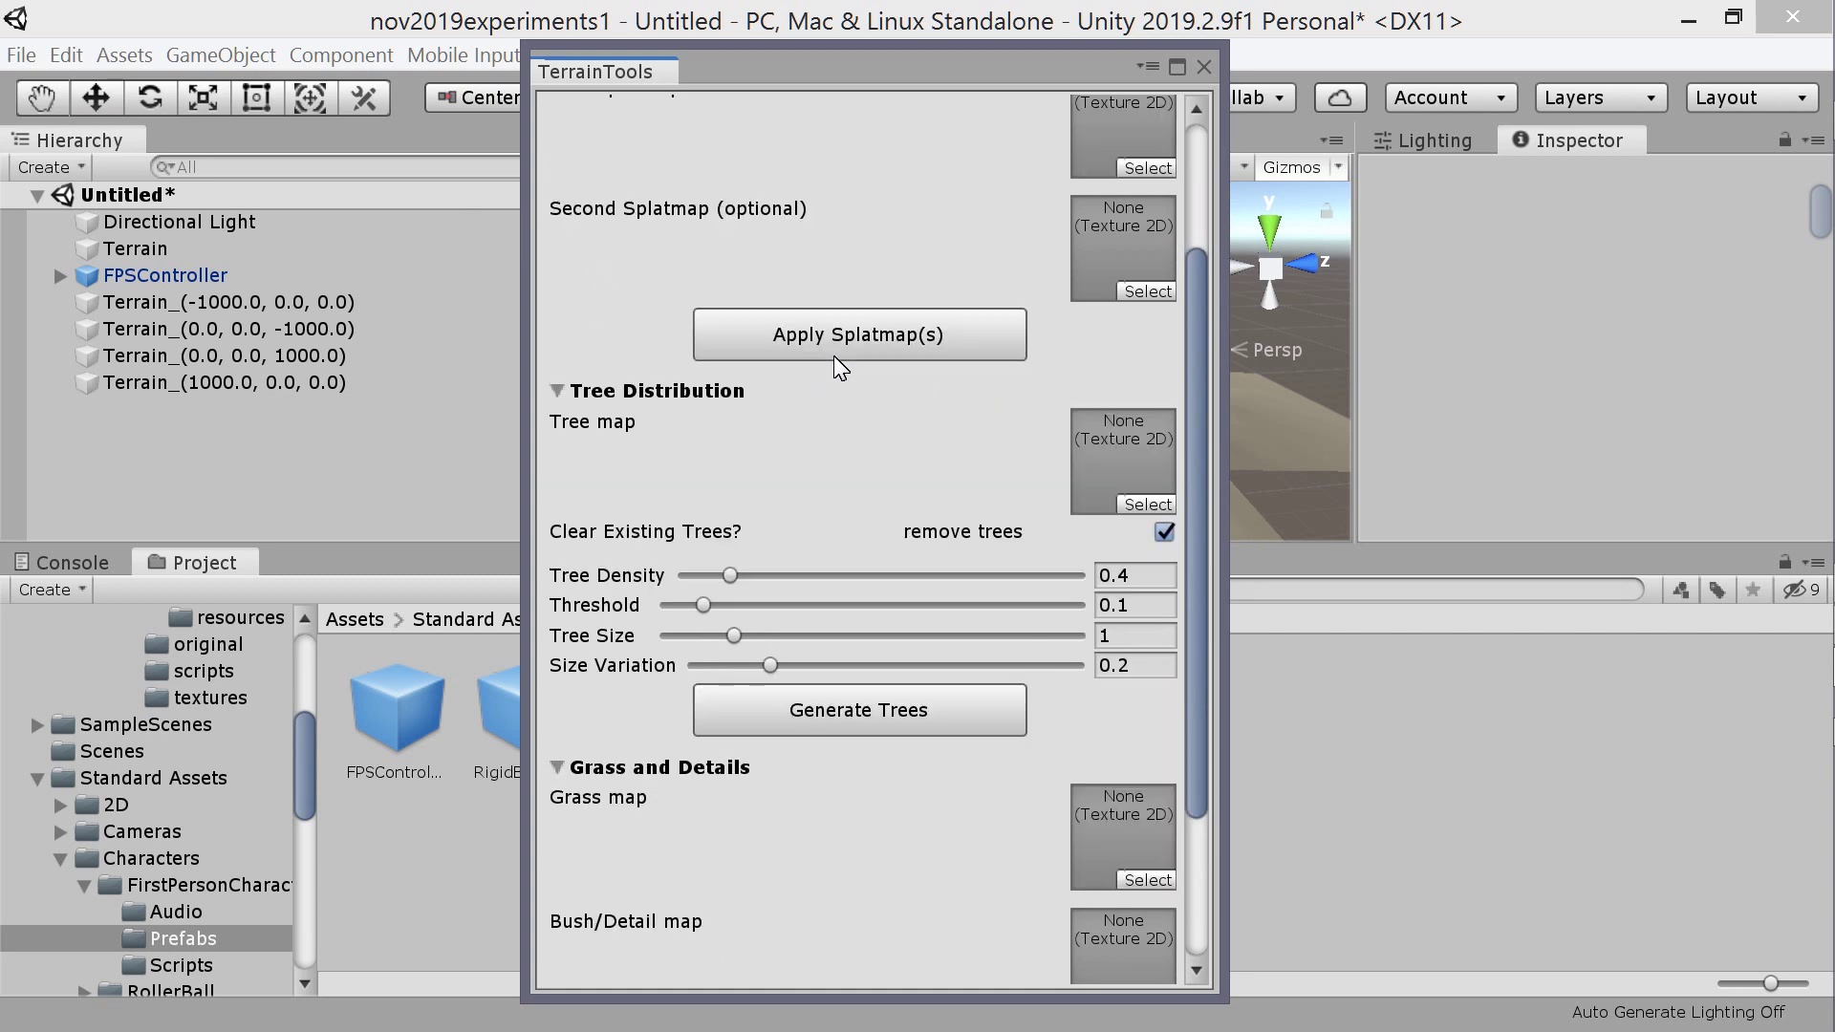
{"action": "scroll", "coordinate": [794, 453], "scroll_direction": "down", "scroll_amount": 1}
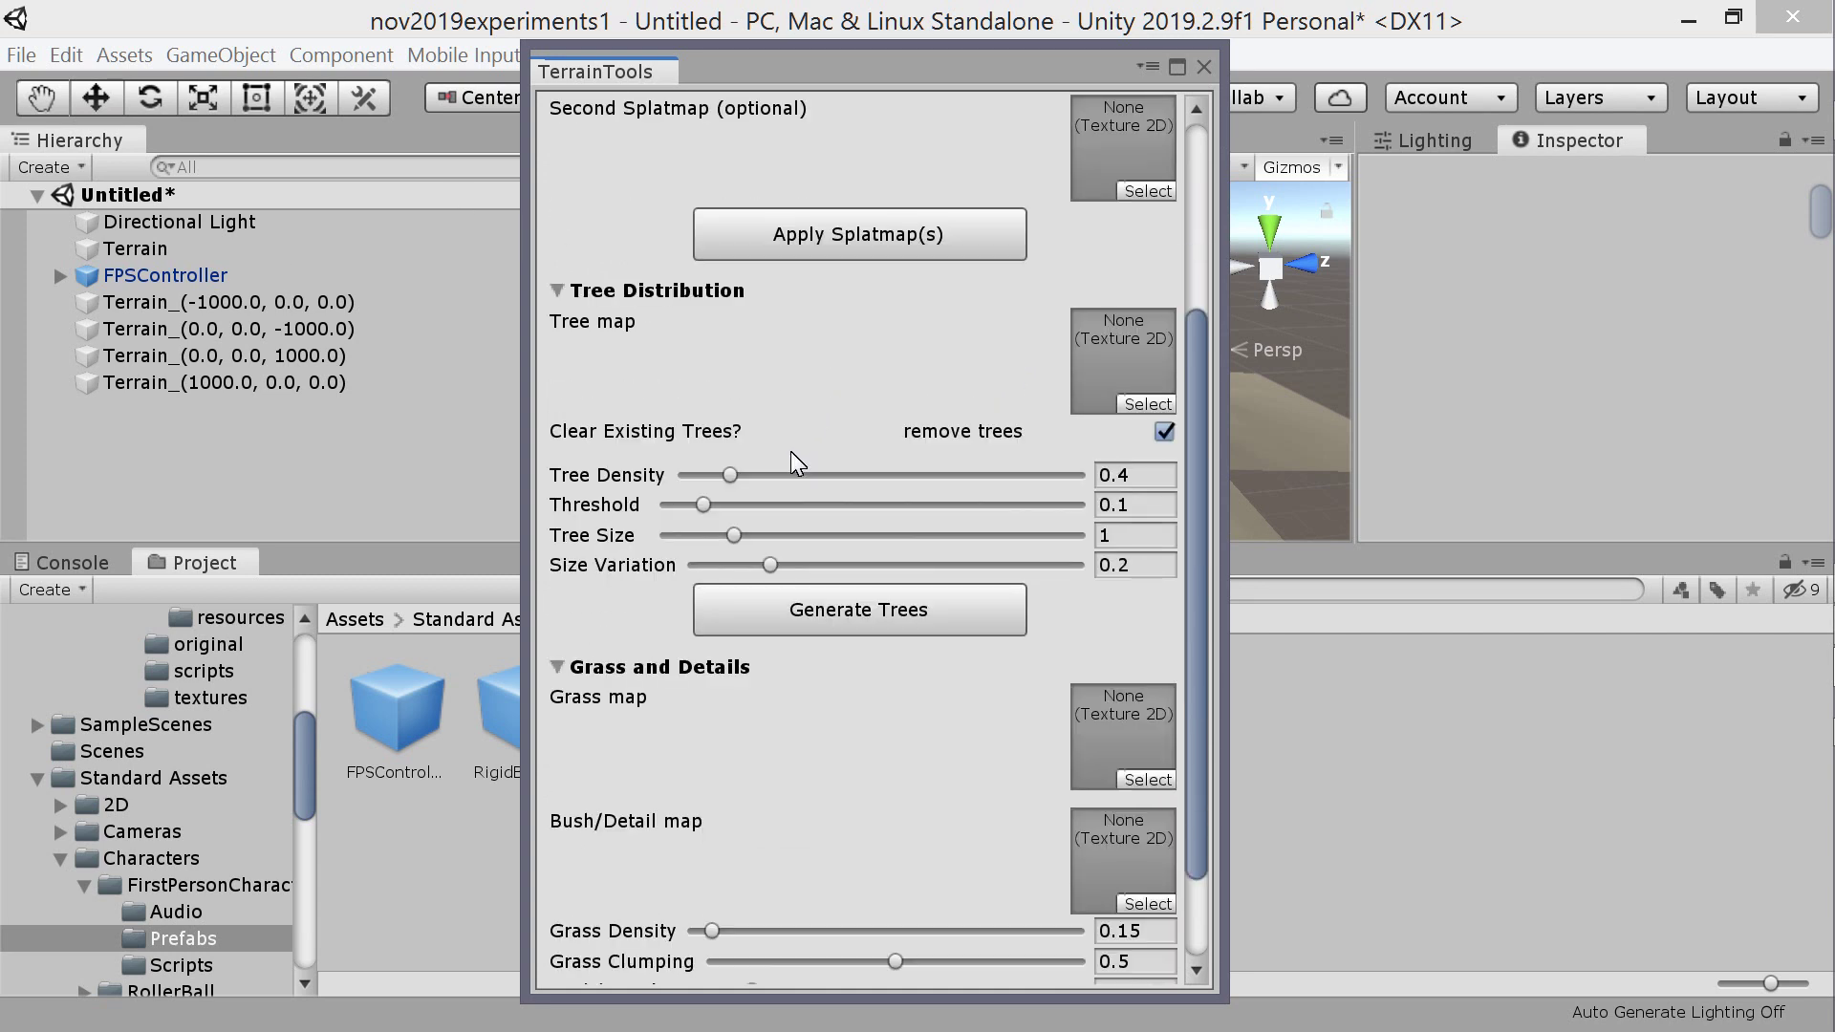
{"action": "scroll", "coordinate": [792, 453], "scroll_direction": "down", "scroll_amount": 1}
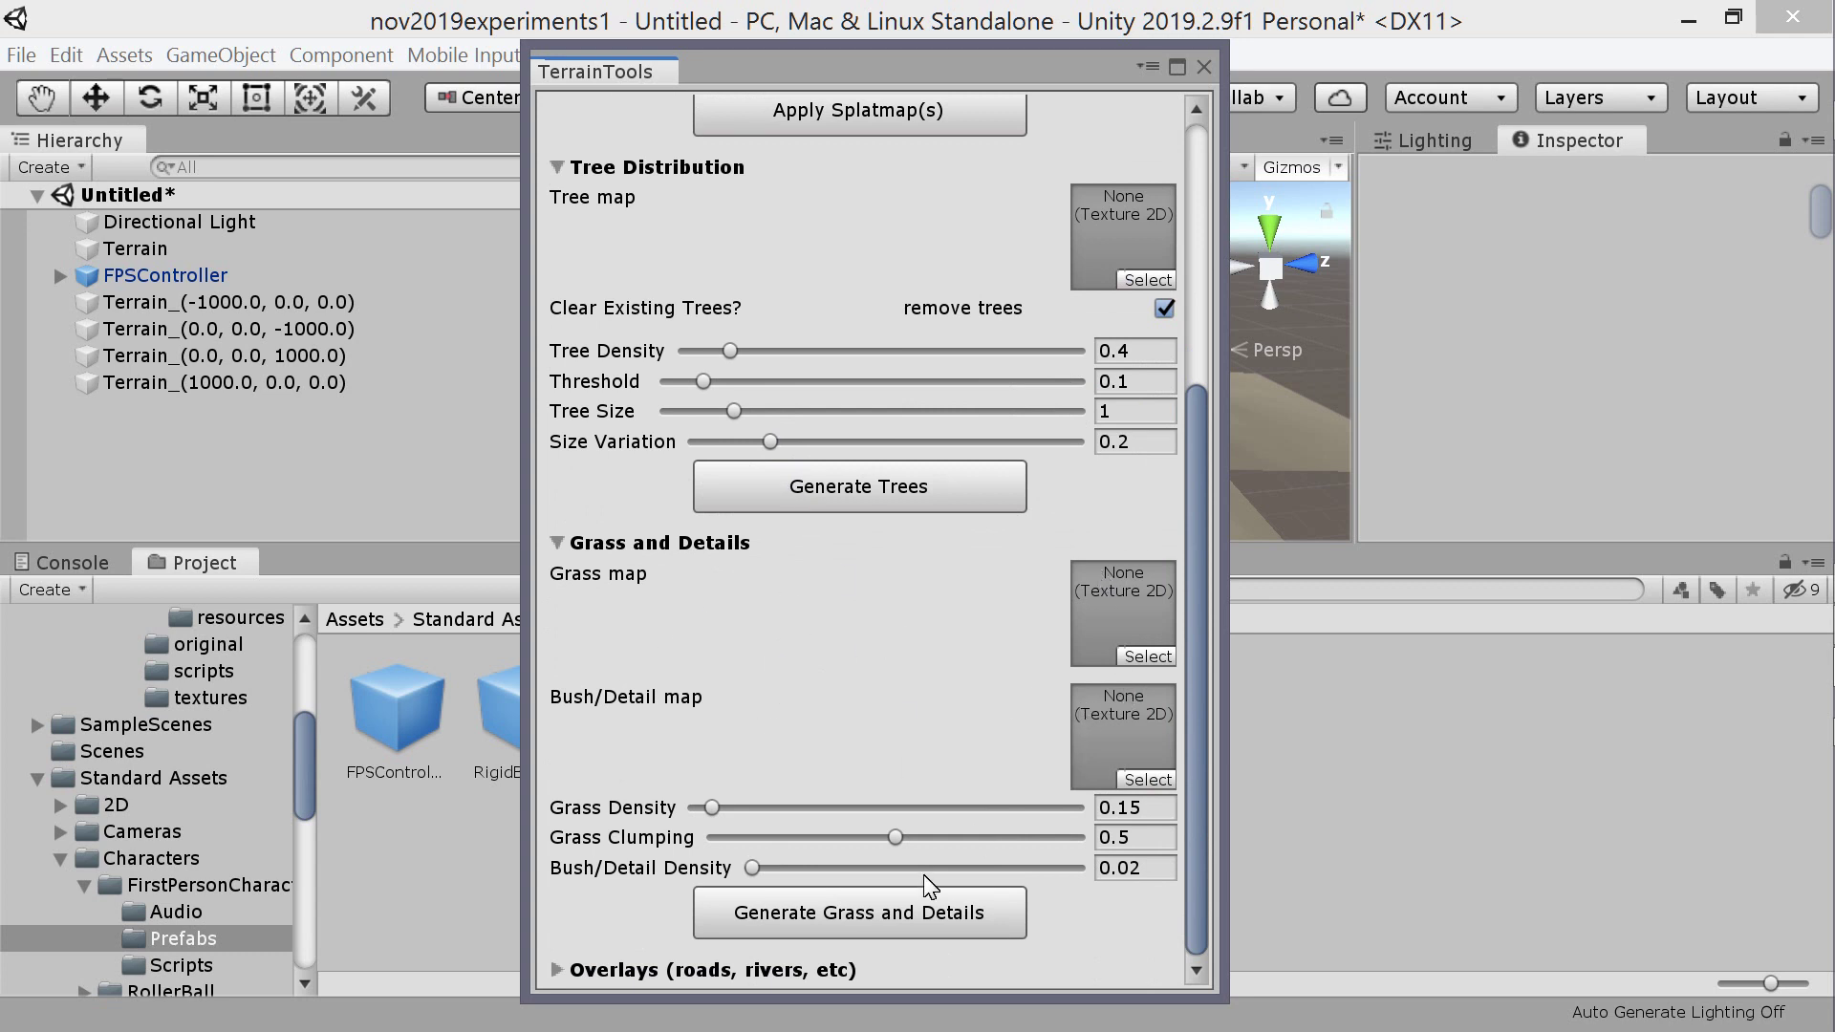
{"action": "left_click", "coordinate": [558, 970]}
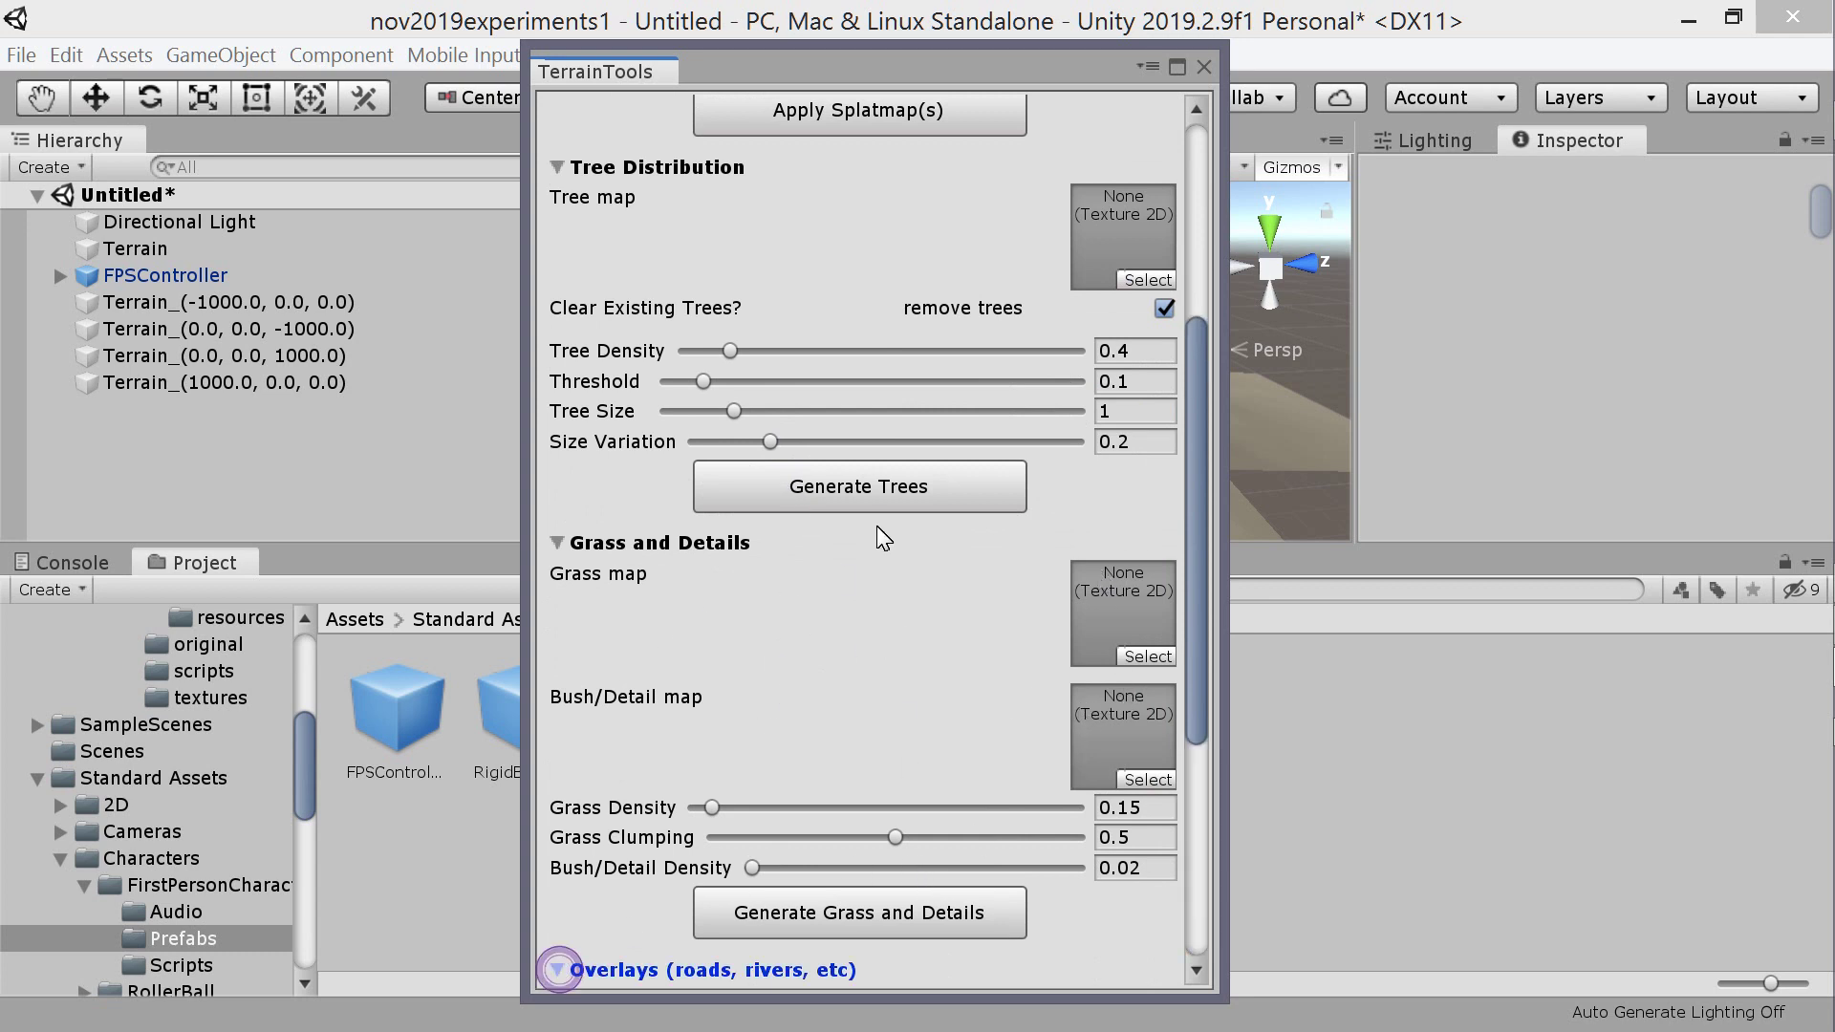
{"action": "scroll", "coordinate": [893, 540], "scroll_direction": "down", "scroll_amount": 6}
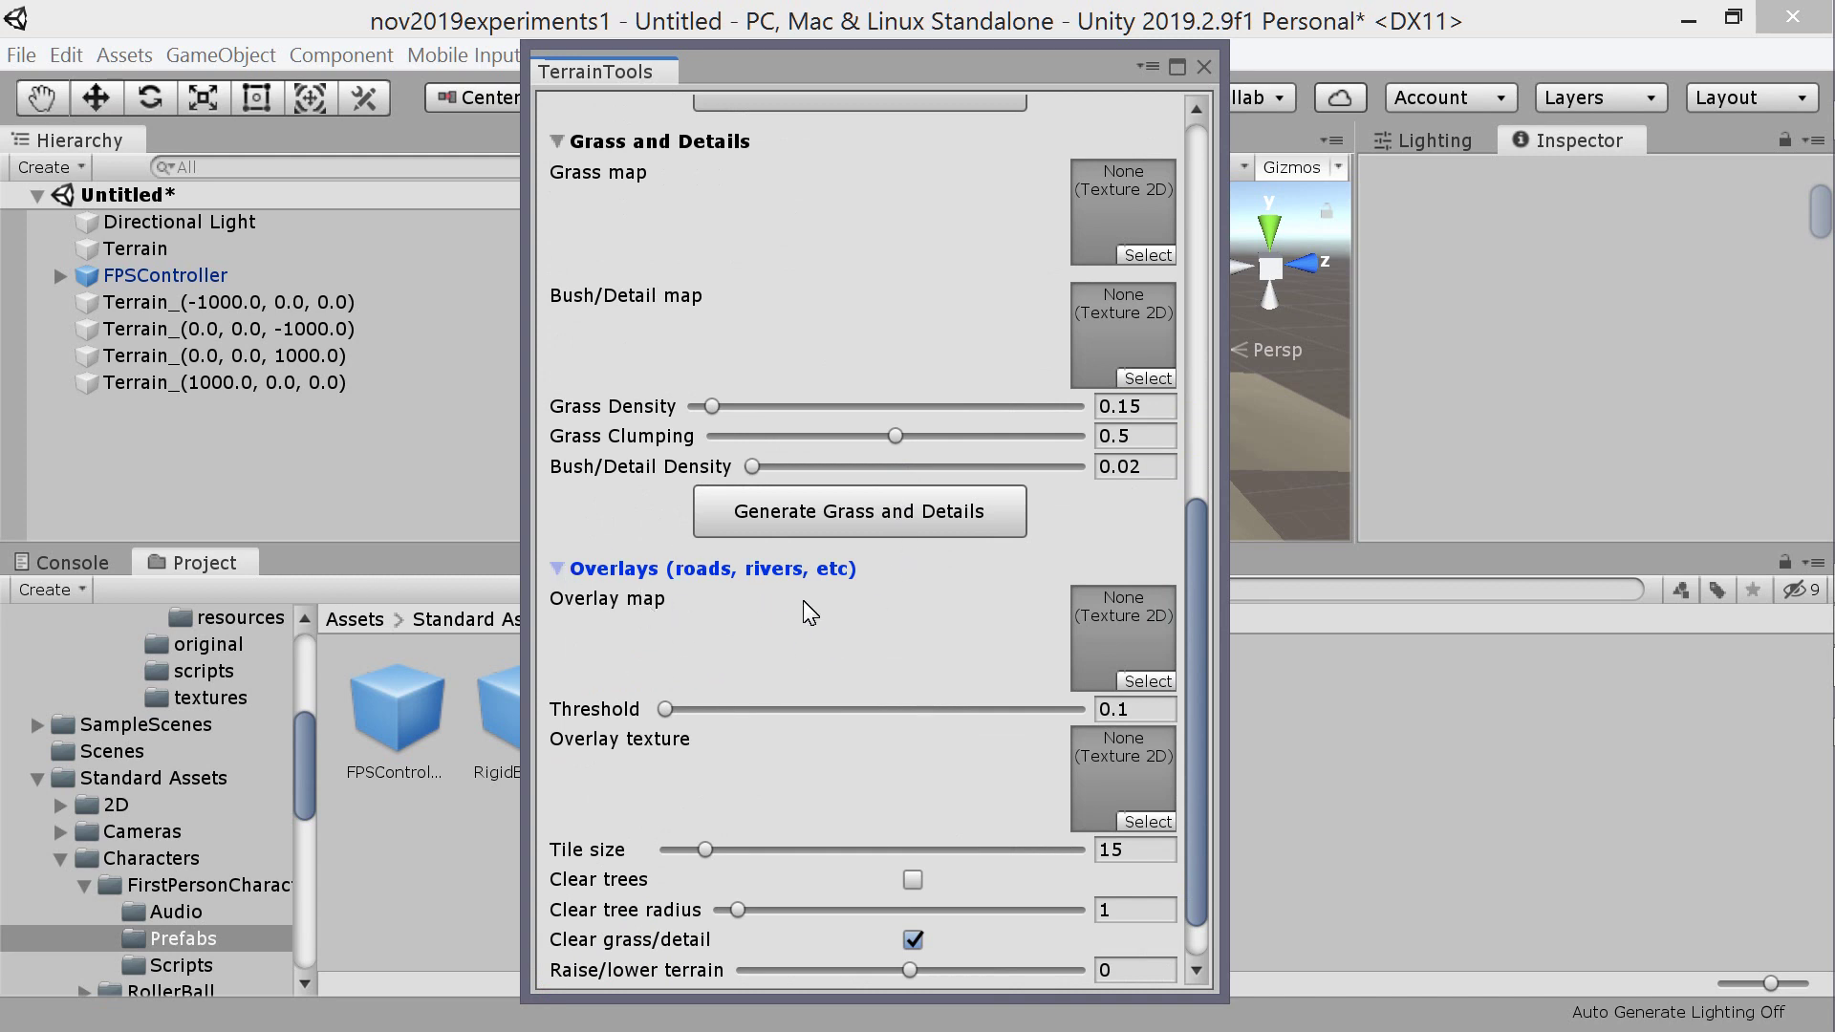
{"action": "scroll", "coordinate": [806, 606], "scroll_direction": "up", "scroll_amount": 10}
{"action": "scroll", "coordinate": [993, 444], "scroll_direction": "up", "scroll_amount": 2}
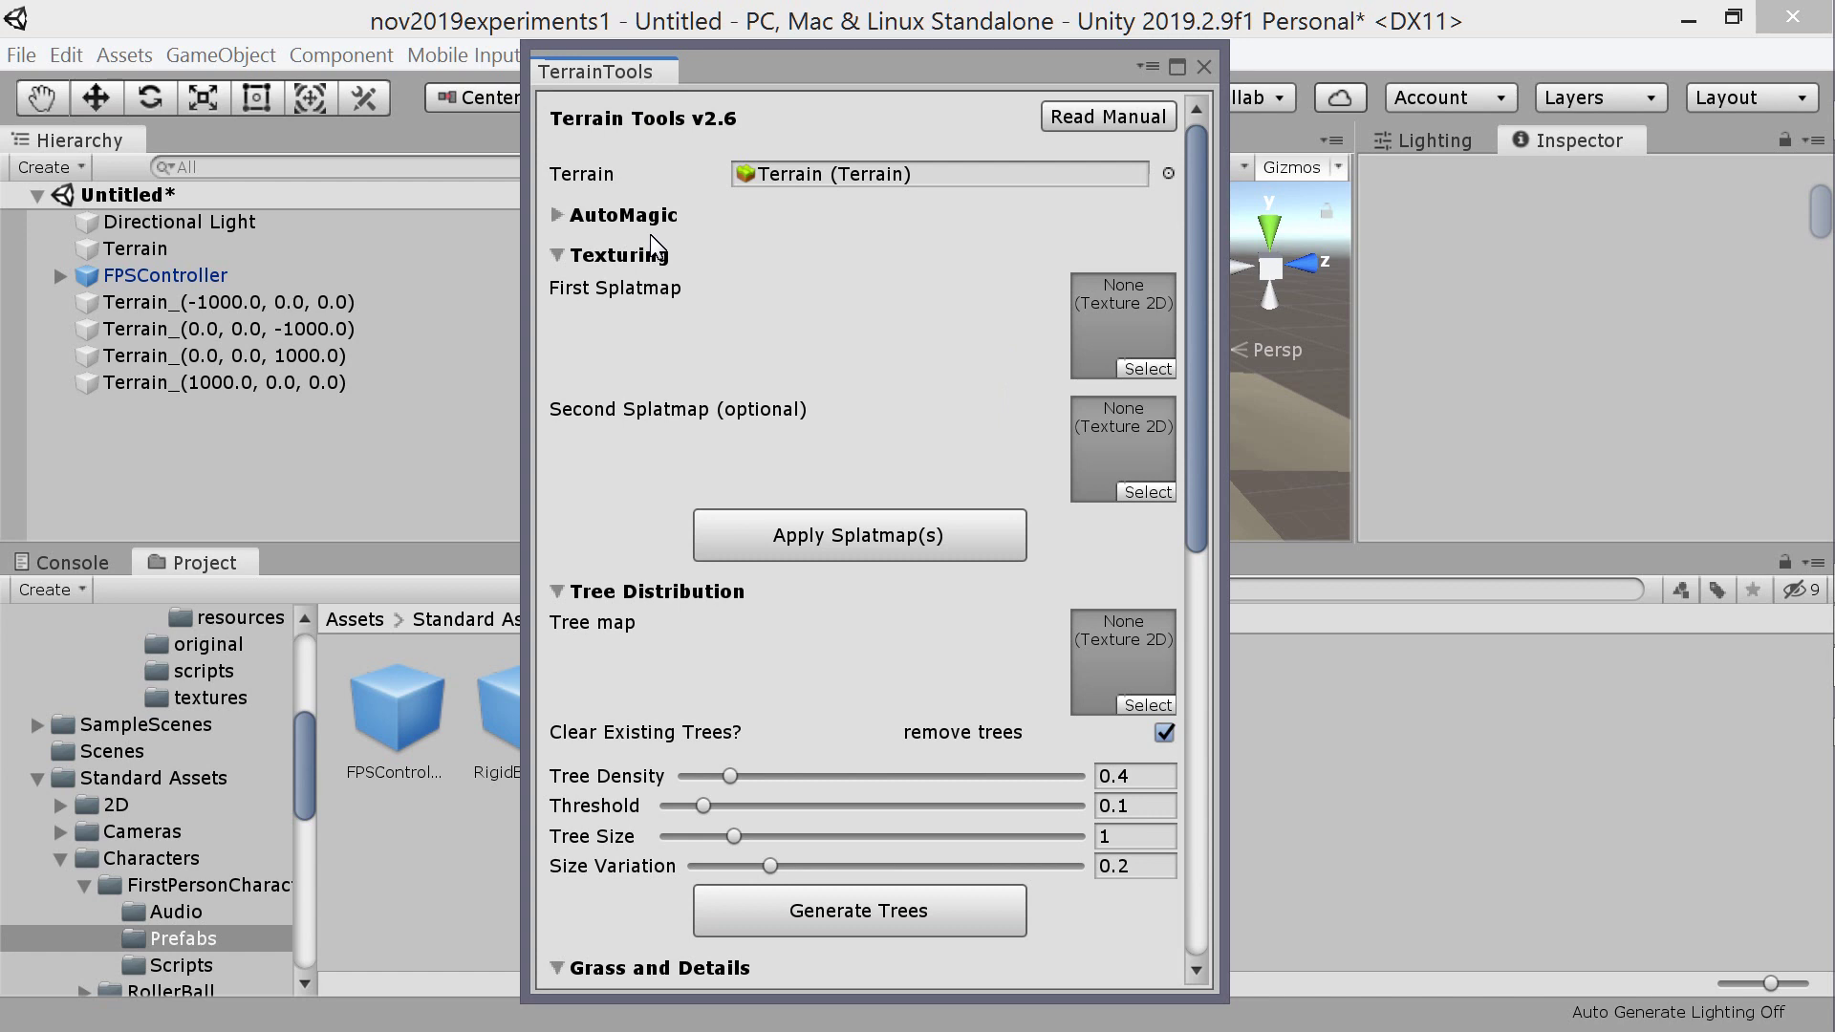
- Set the 3-roads texture as the First Splatmap
{"action": "left_click", "coordinate": [1144, 368]}
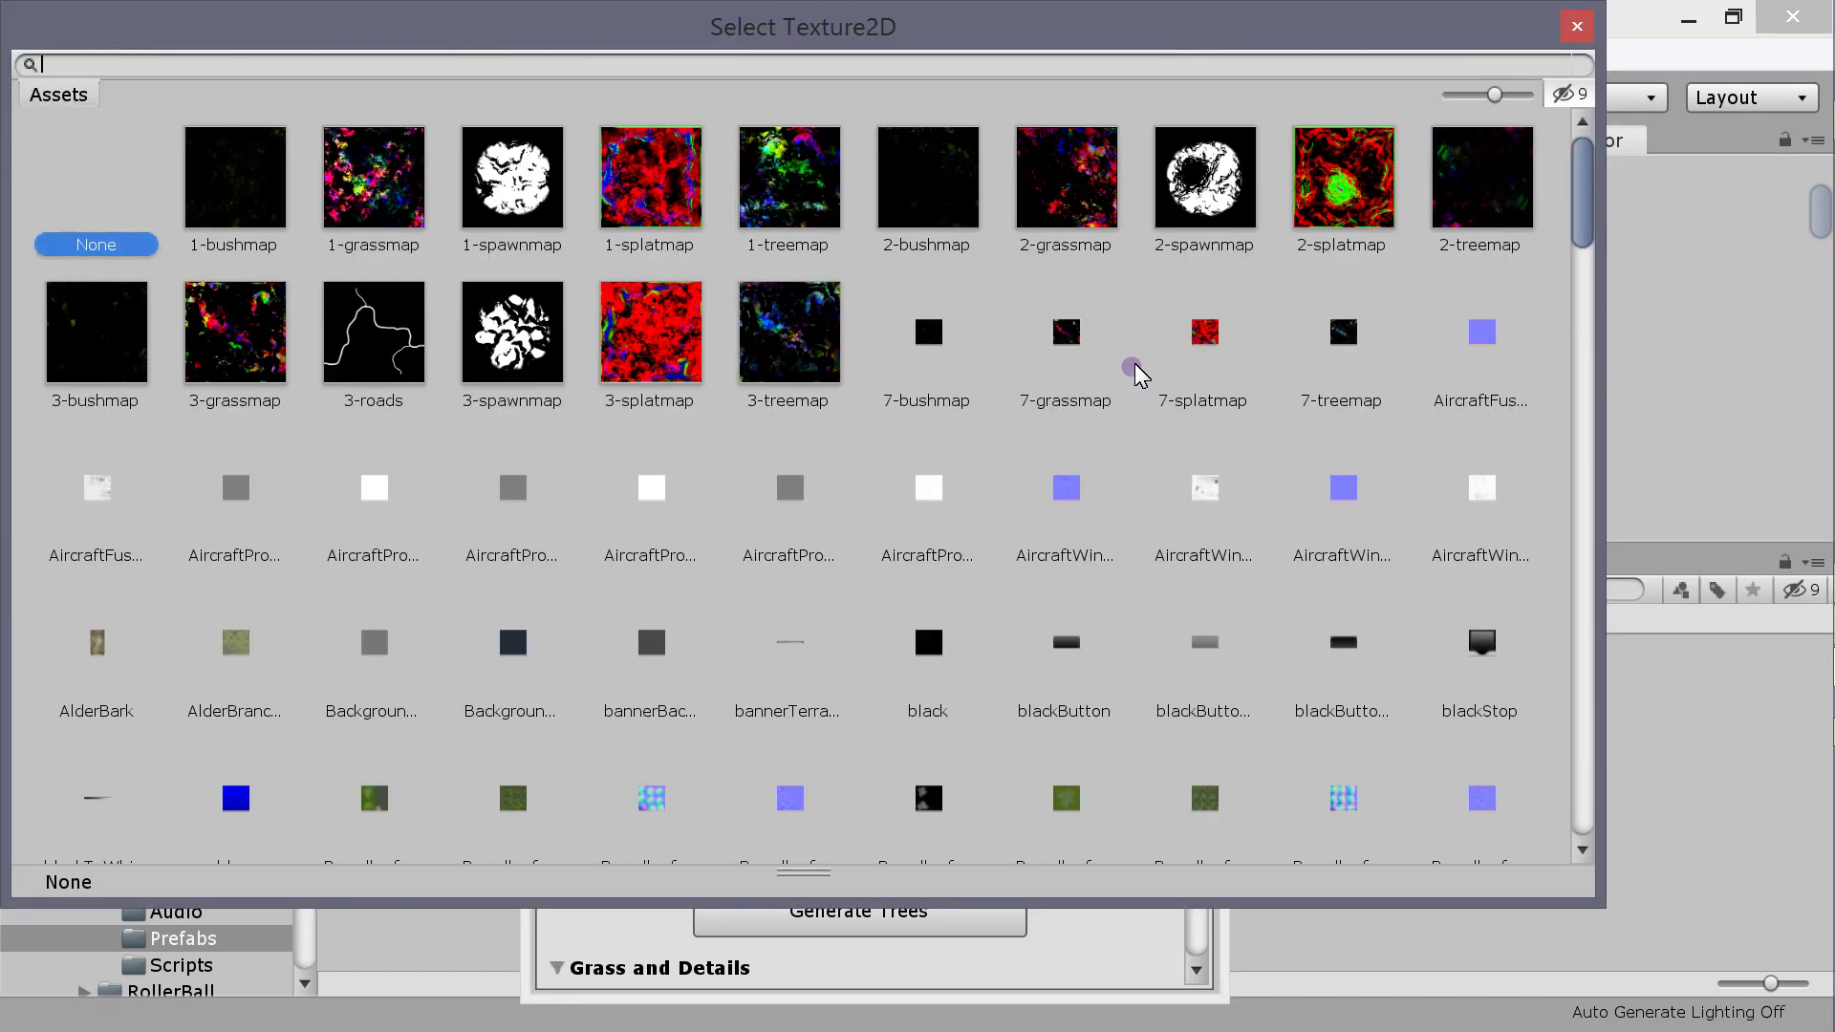
{"action": "left_click", "coordinate": [397, 352]}
{"action": "left_click", "coordinate": [397, 352]}
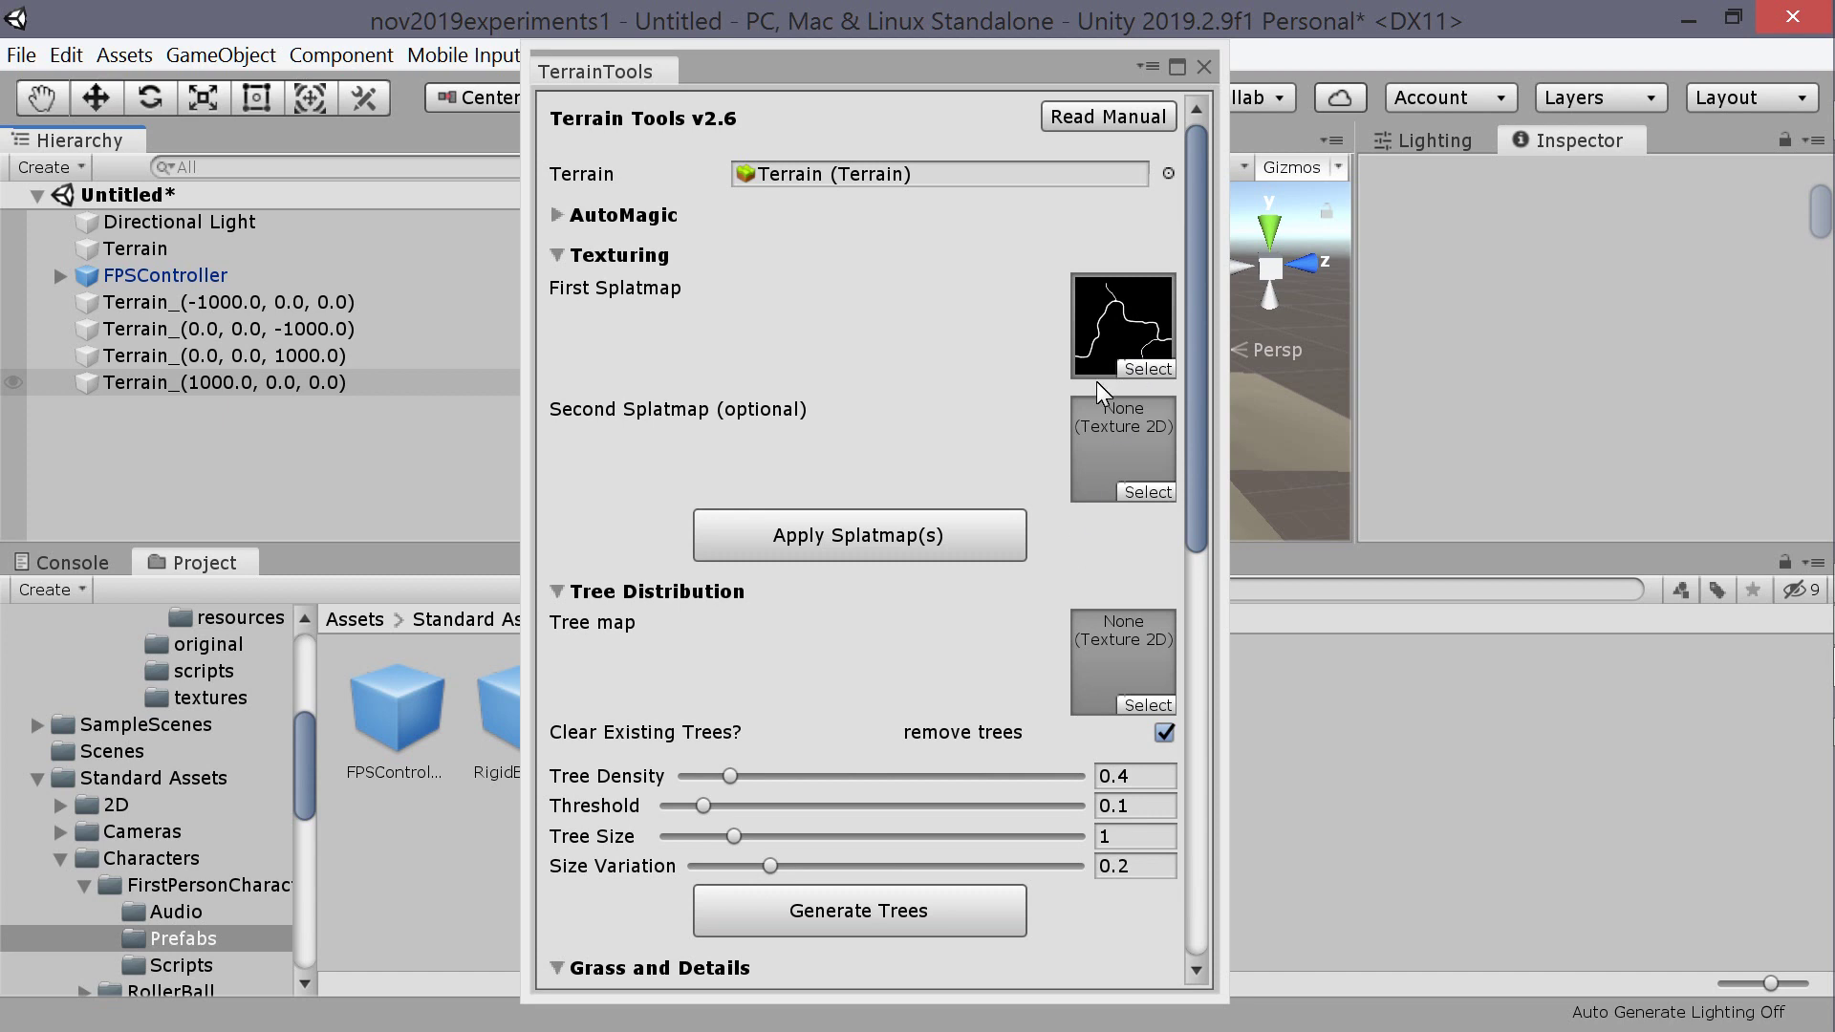
{"action": "scroll", "coordinate": [1080, 403], "scroll_direction": "down", "scroll_amount": 2}
{"action": "scroll", "coordinate": [1057, 409], "scroll_direction": "up", "scroll_amount": 2}
{"action": "scroll", "coordinate": [891, 382], "scroll_direction": "down", "scroll_amount": 9}
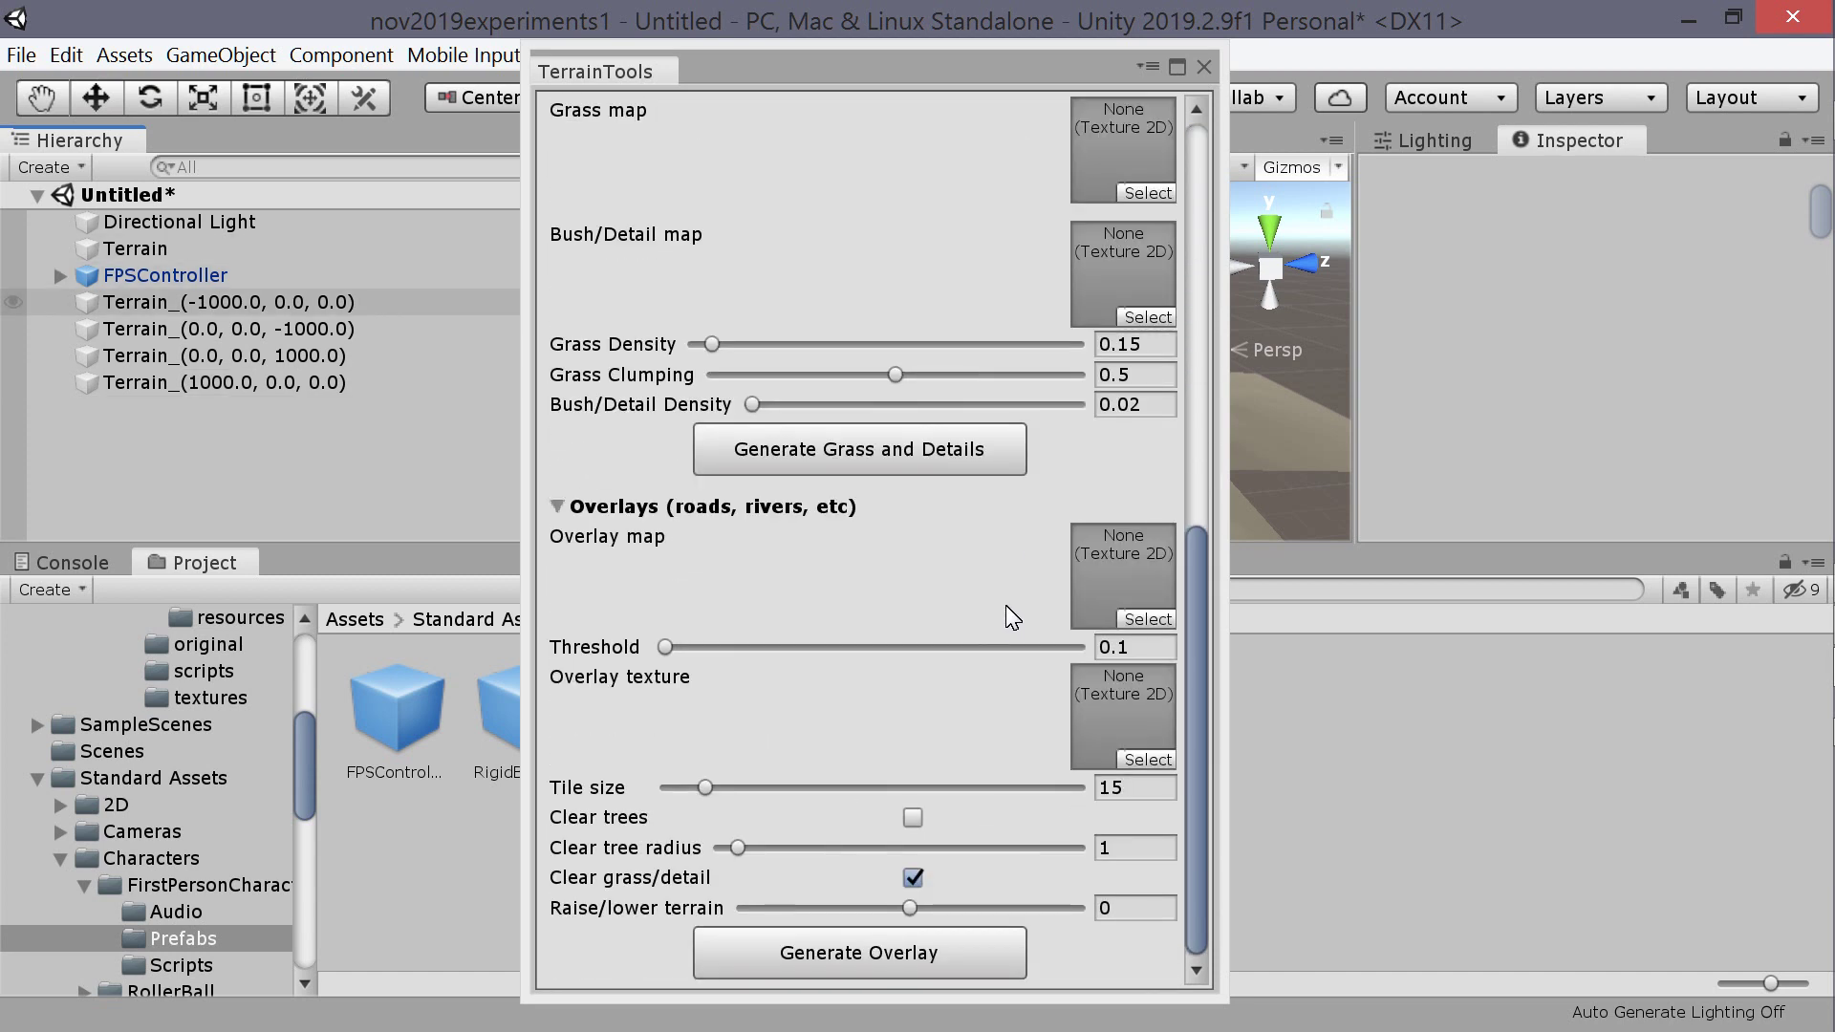
- Choose 3-roads as the Overlay map and DirtGrass as the Overlay texture
{"action": "left_click", "coordinate": [1142, 619]}
{"action": "left_click", "coordinate": [363, 362]}
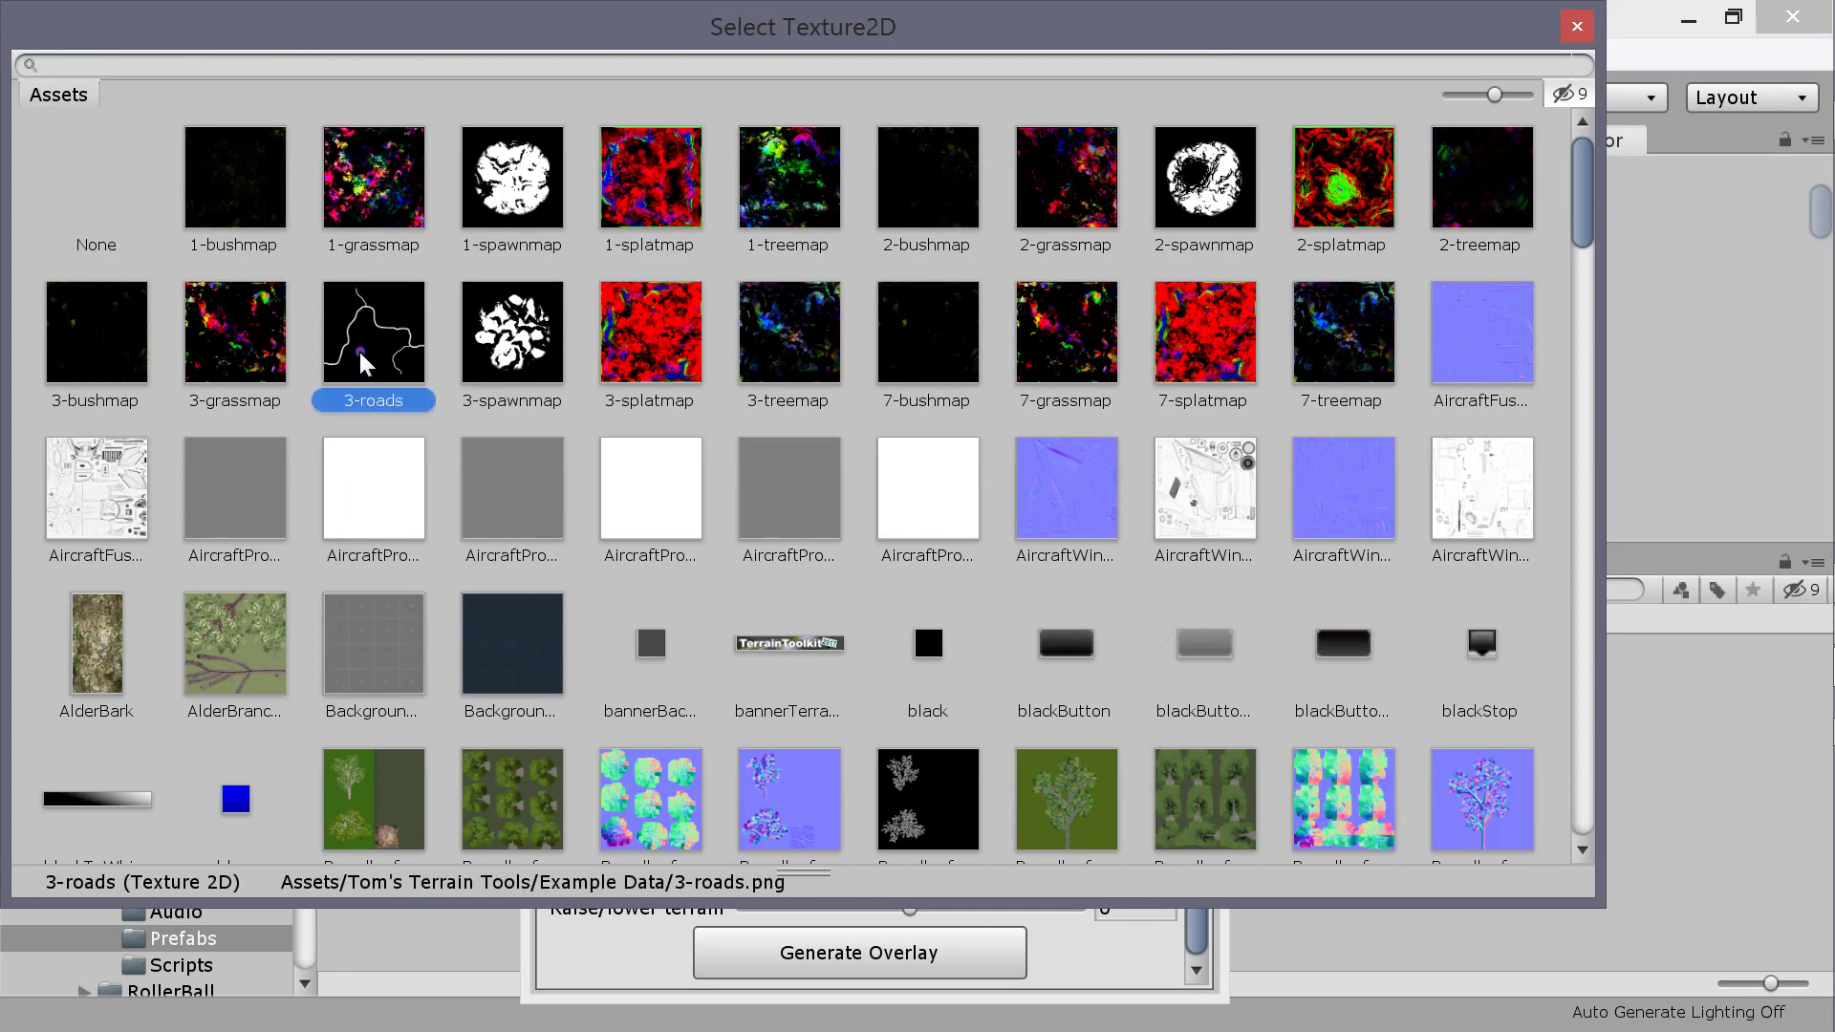
{"action": "double_click", "coordinate": [363, 362]}
{"action": "left_click", "coordinate": [1147, 755]}
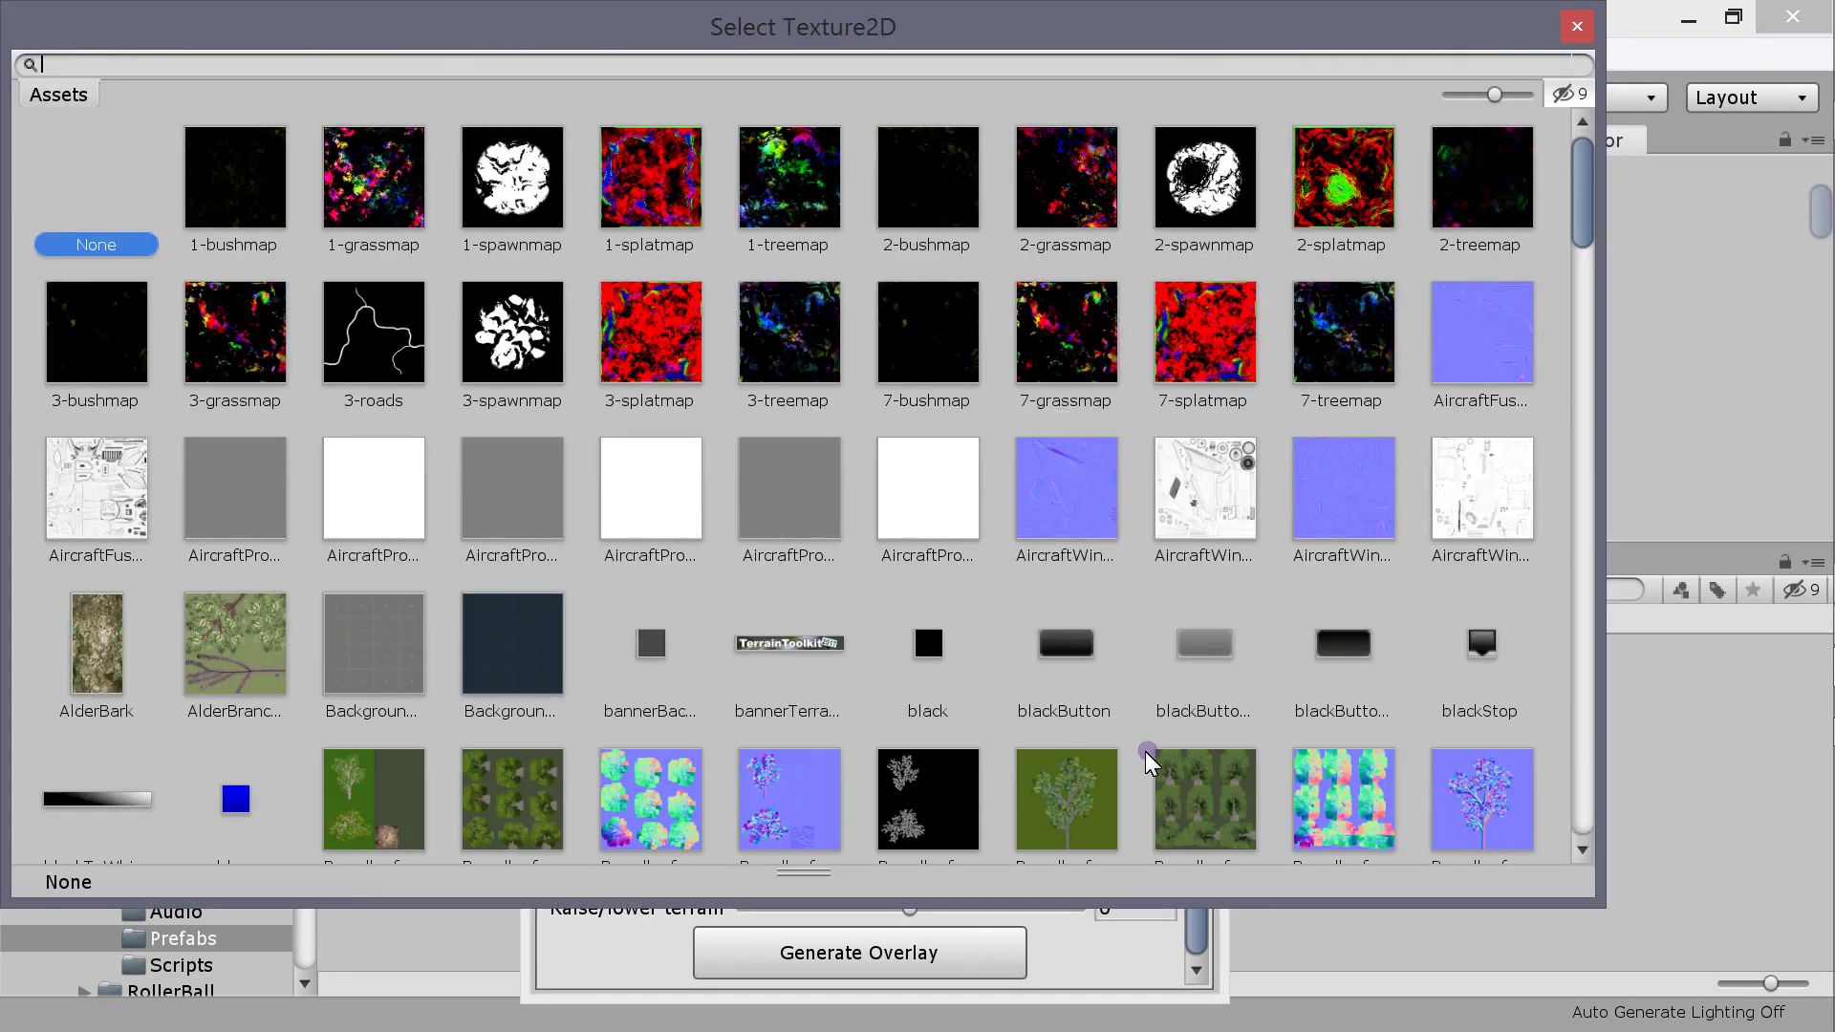
{"action": "scroll", "coordinate": [760, 518], "scroll_direction": "down", "scroll_amount": 6}
{"action": "scroll", "coordinate": [810, 509], "scroll_direction": "down", "scroll_amount": 3}
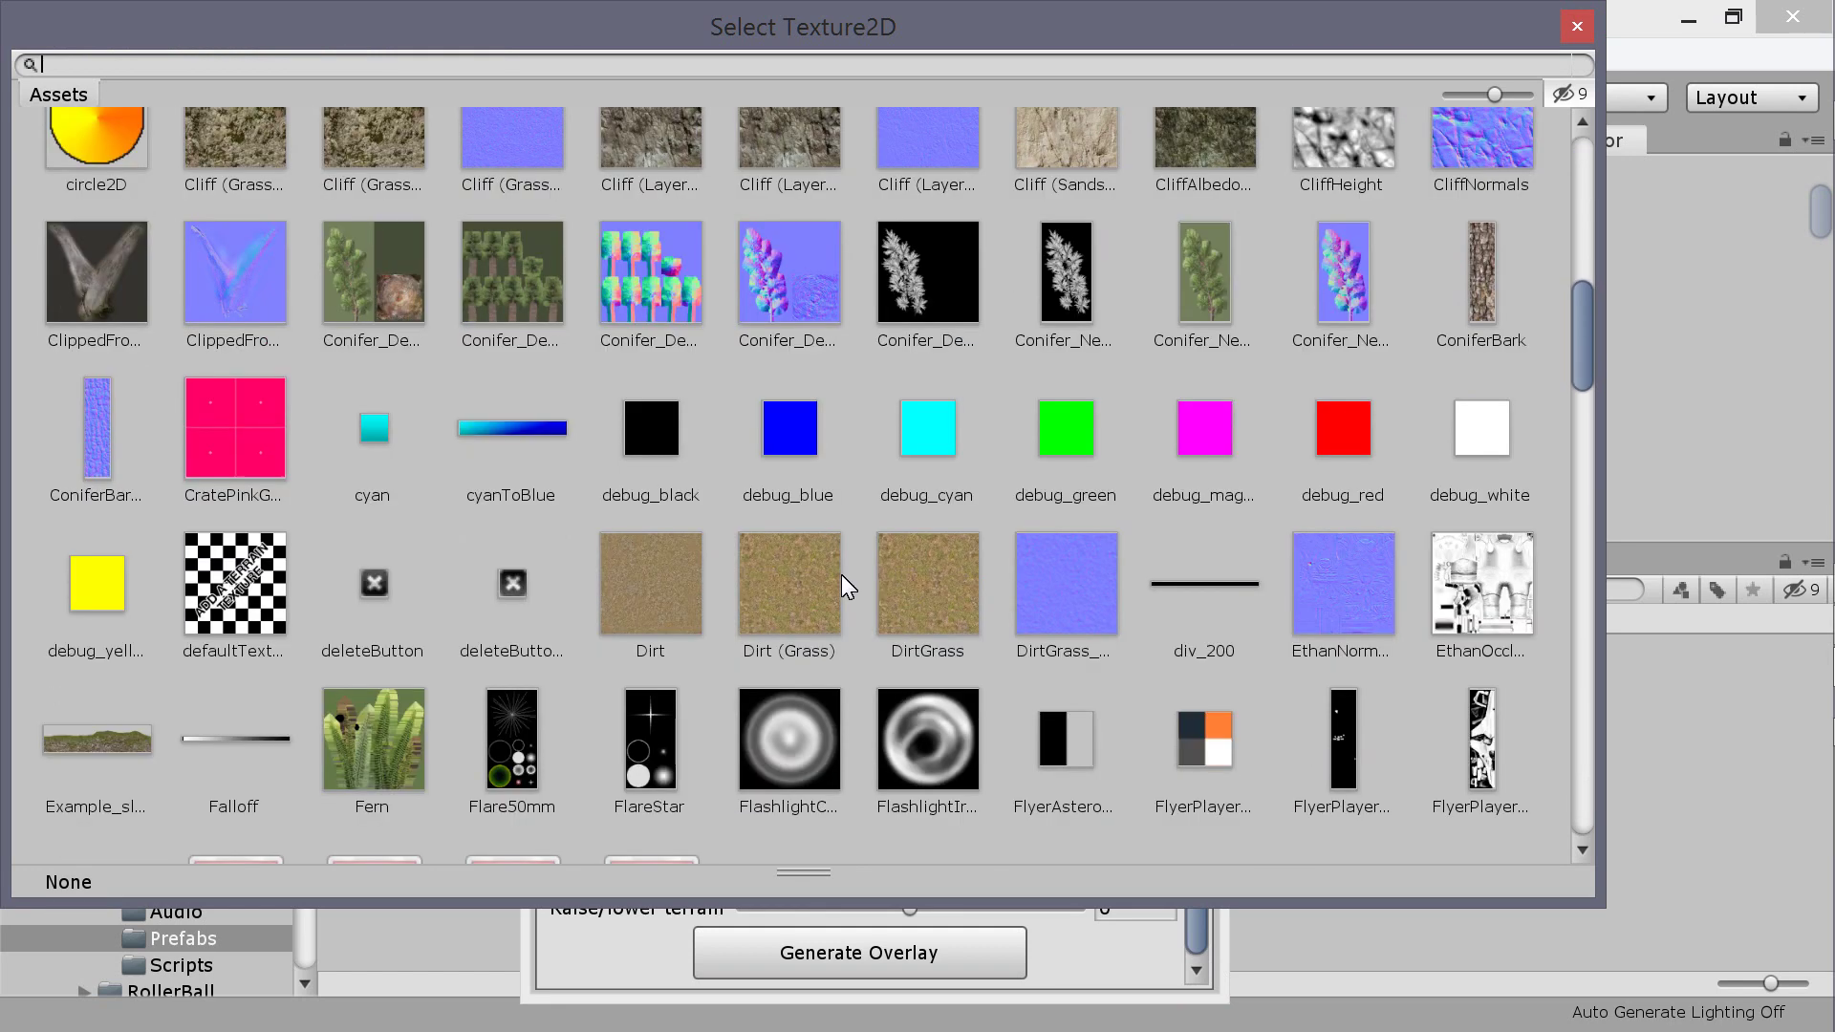
{"action": "left_click", "coordinate": [938, 582]}
{"action": "double_click", "coordinate": [938, 579]}
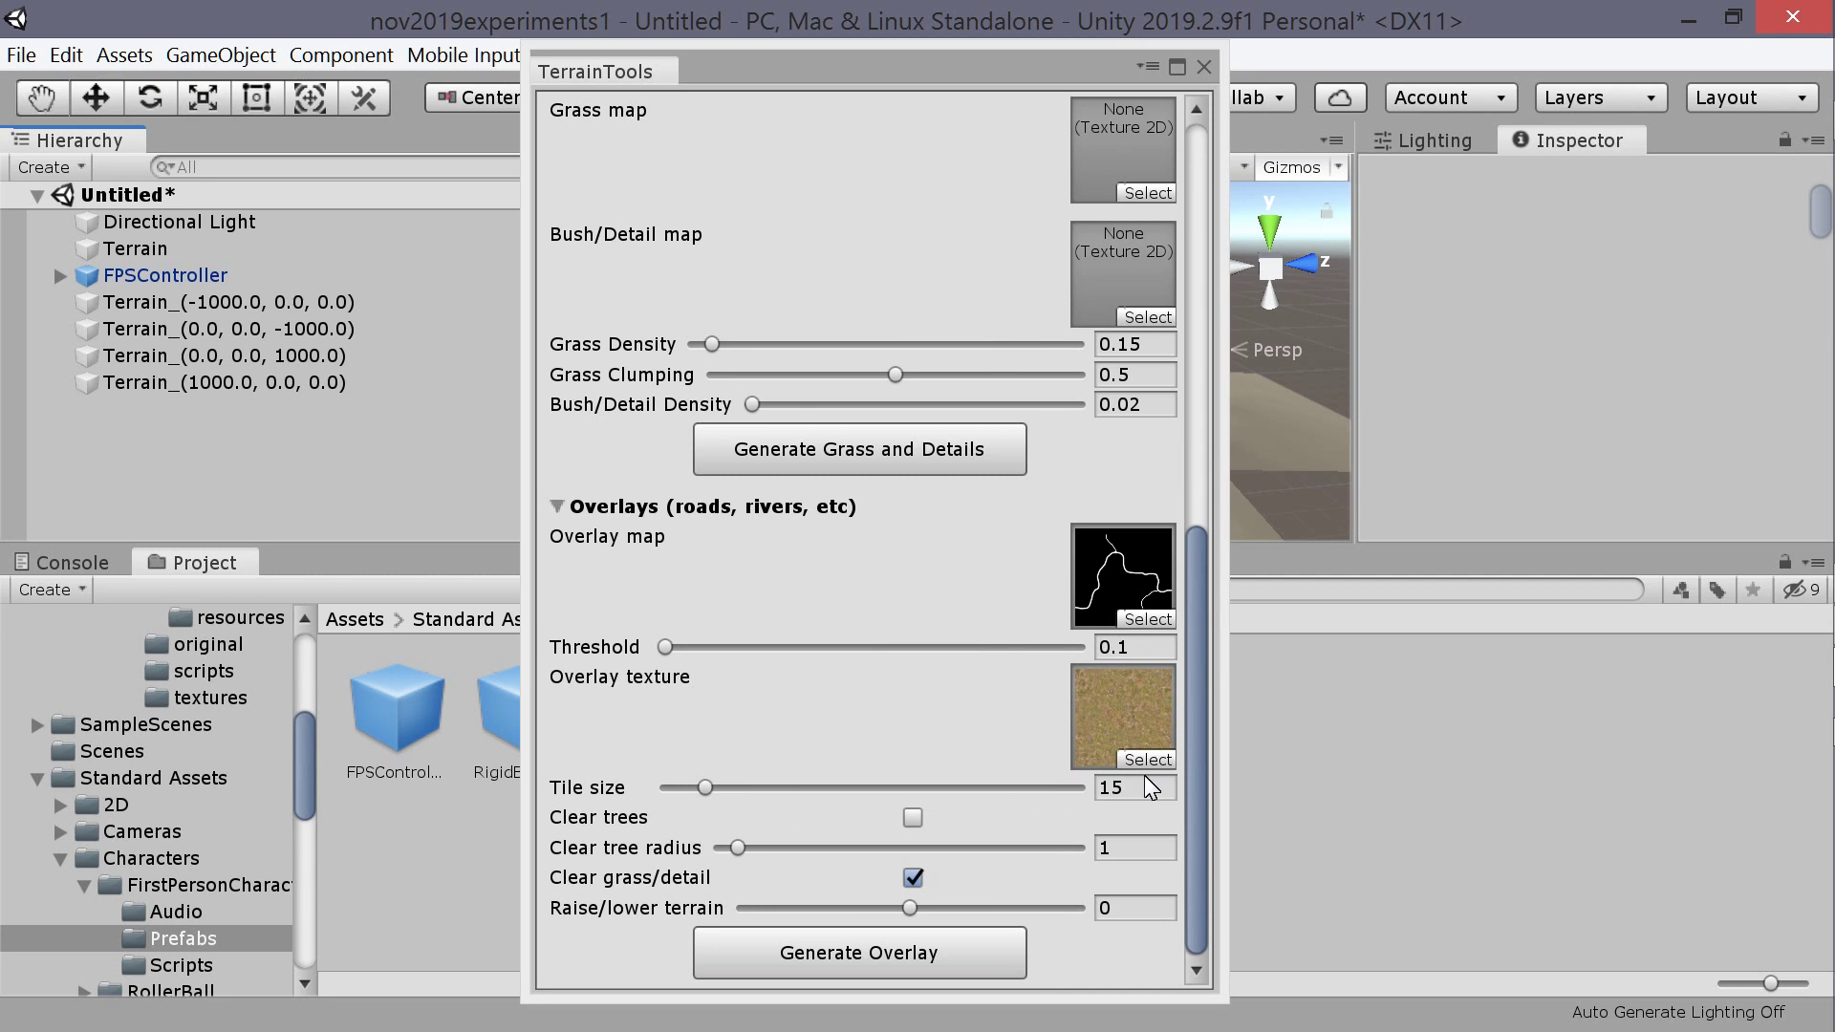
- Set tile size 50 and raise/lower terrain 10, then generate the overlay
{"action": "left_click_drag", "start_coordinate": [705, 787], "coordinate": [808, 787]}
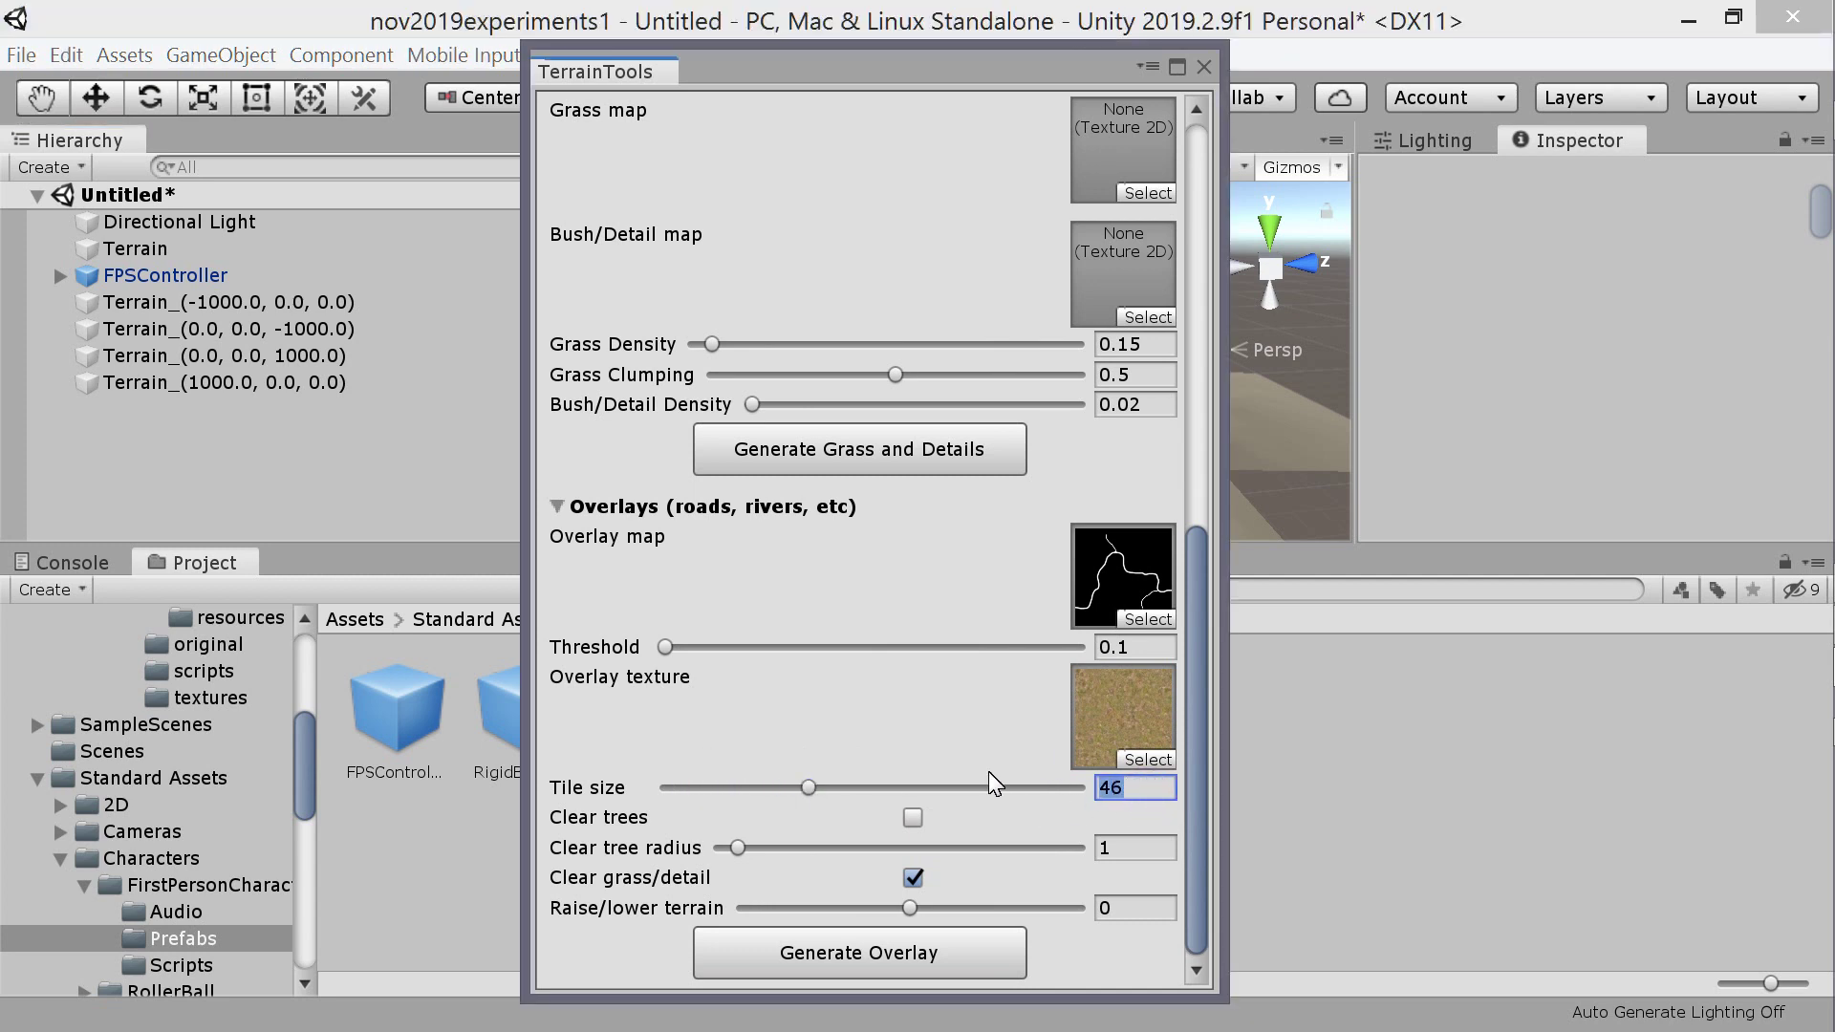
{"action": "type", "text": "50"}
{"action": "left_click_drag", "start_coordinate": [920, 906], "coordinate": [931, 908]}
{"action": "double_click", "coordinate": [1157, 910]}
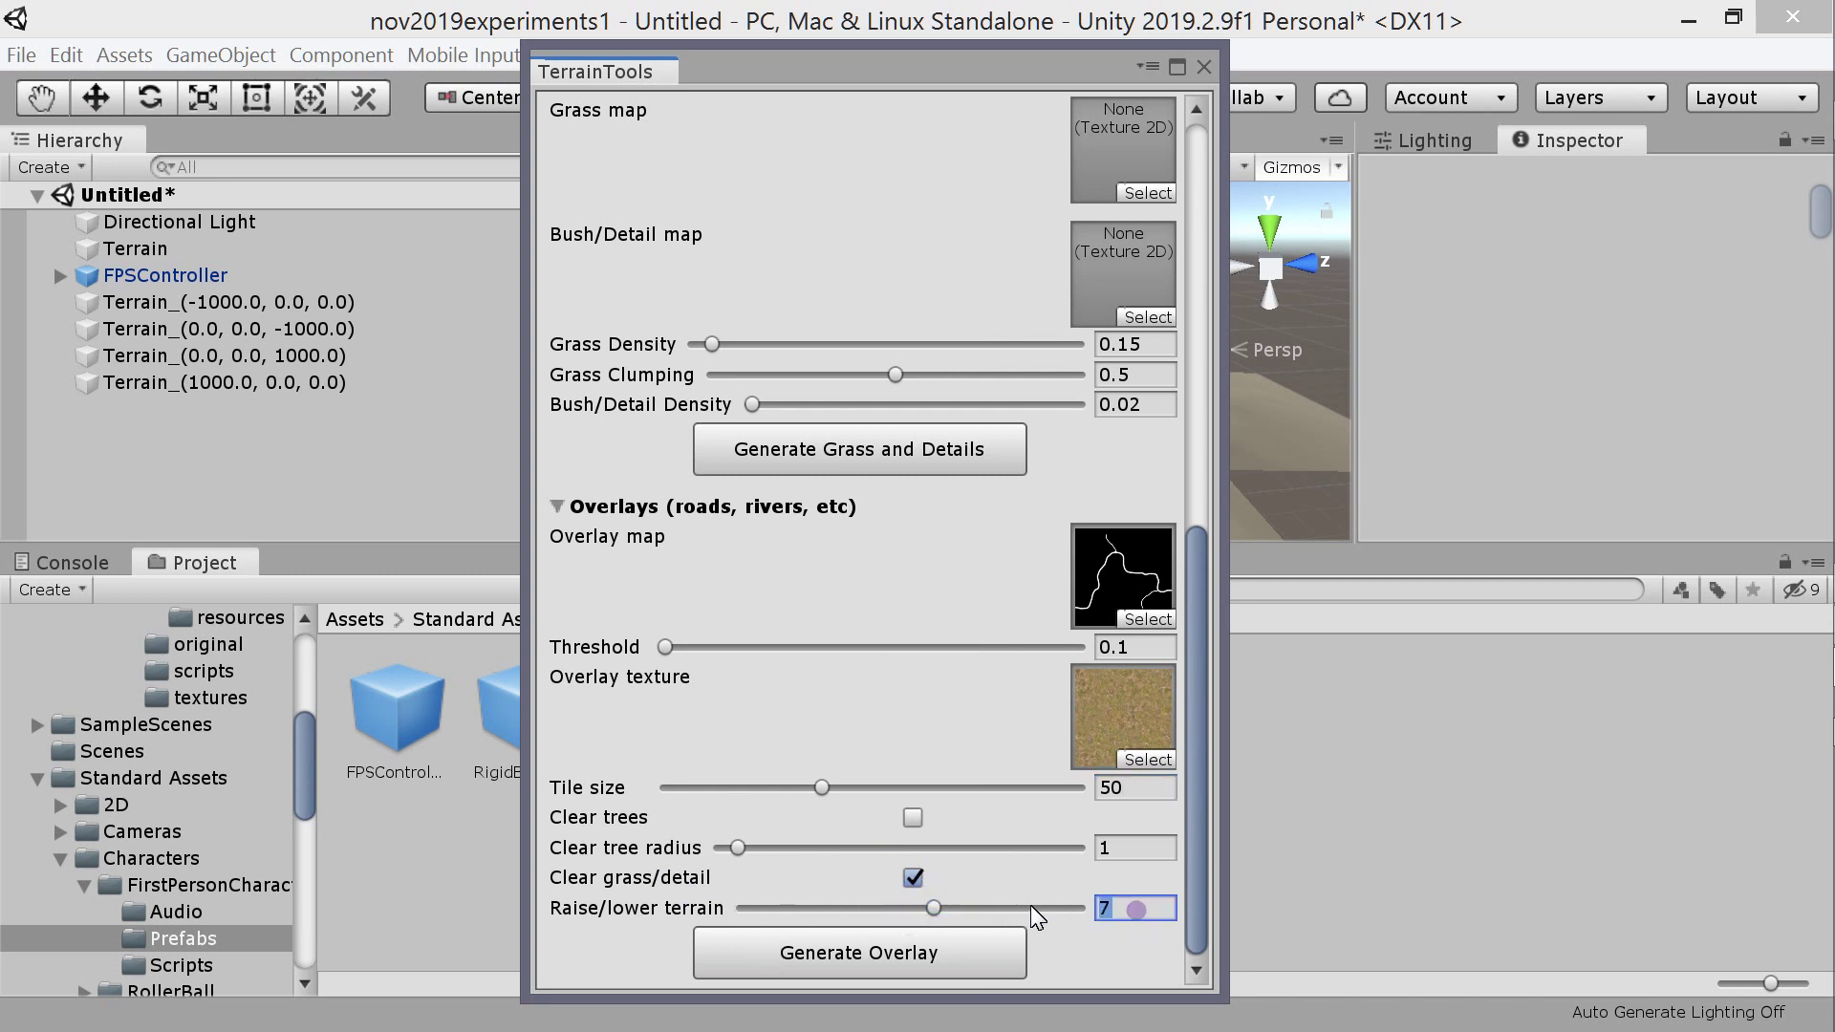
{"action": "type", "text": "10"}
{"action": "left_click", "coordinate": [928, 955]}
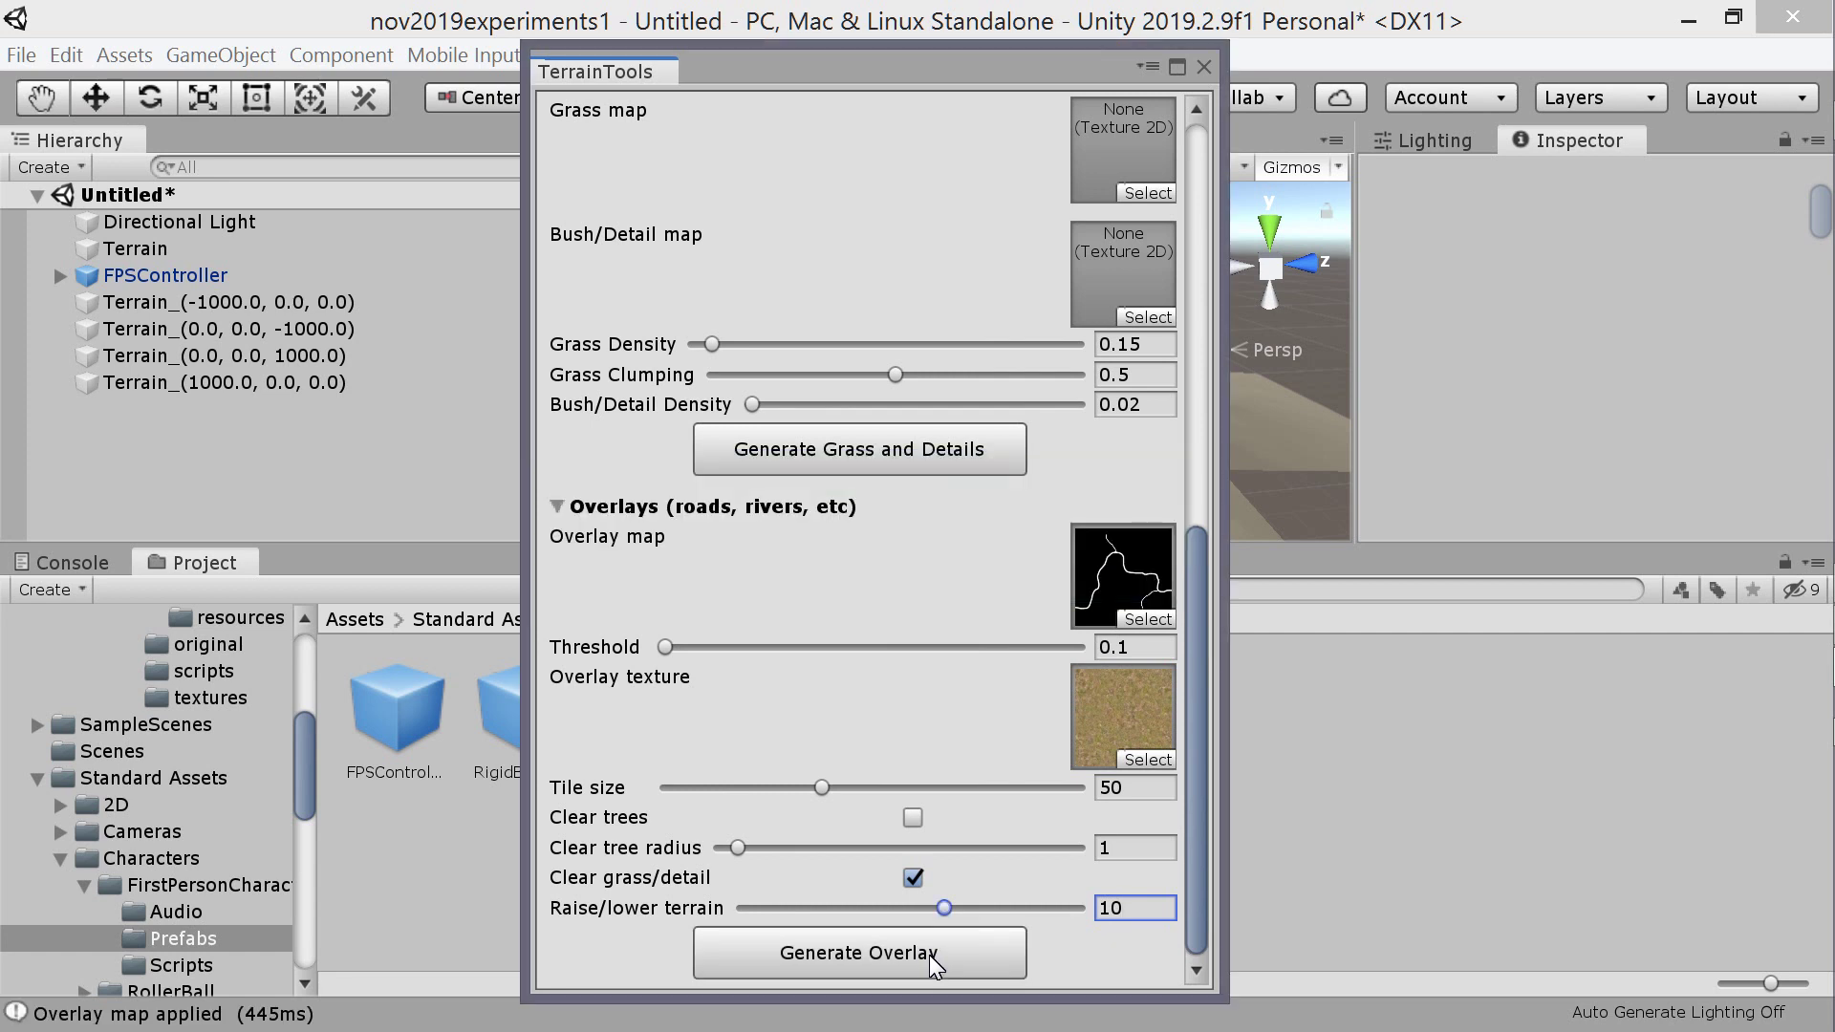
- Close Terrain Tools and orbit and zoom around the raised road ridge across the hills
{"action": "left_click", "coordinate": [1202, 68]}
{"action": "scroll", "coordinate": [1212, 426], "scroll_direction": "up", "scroll_amount": 5}
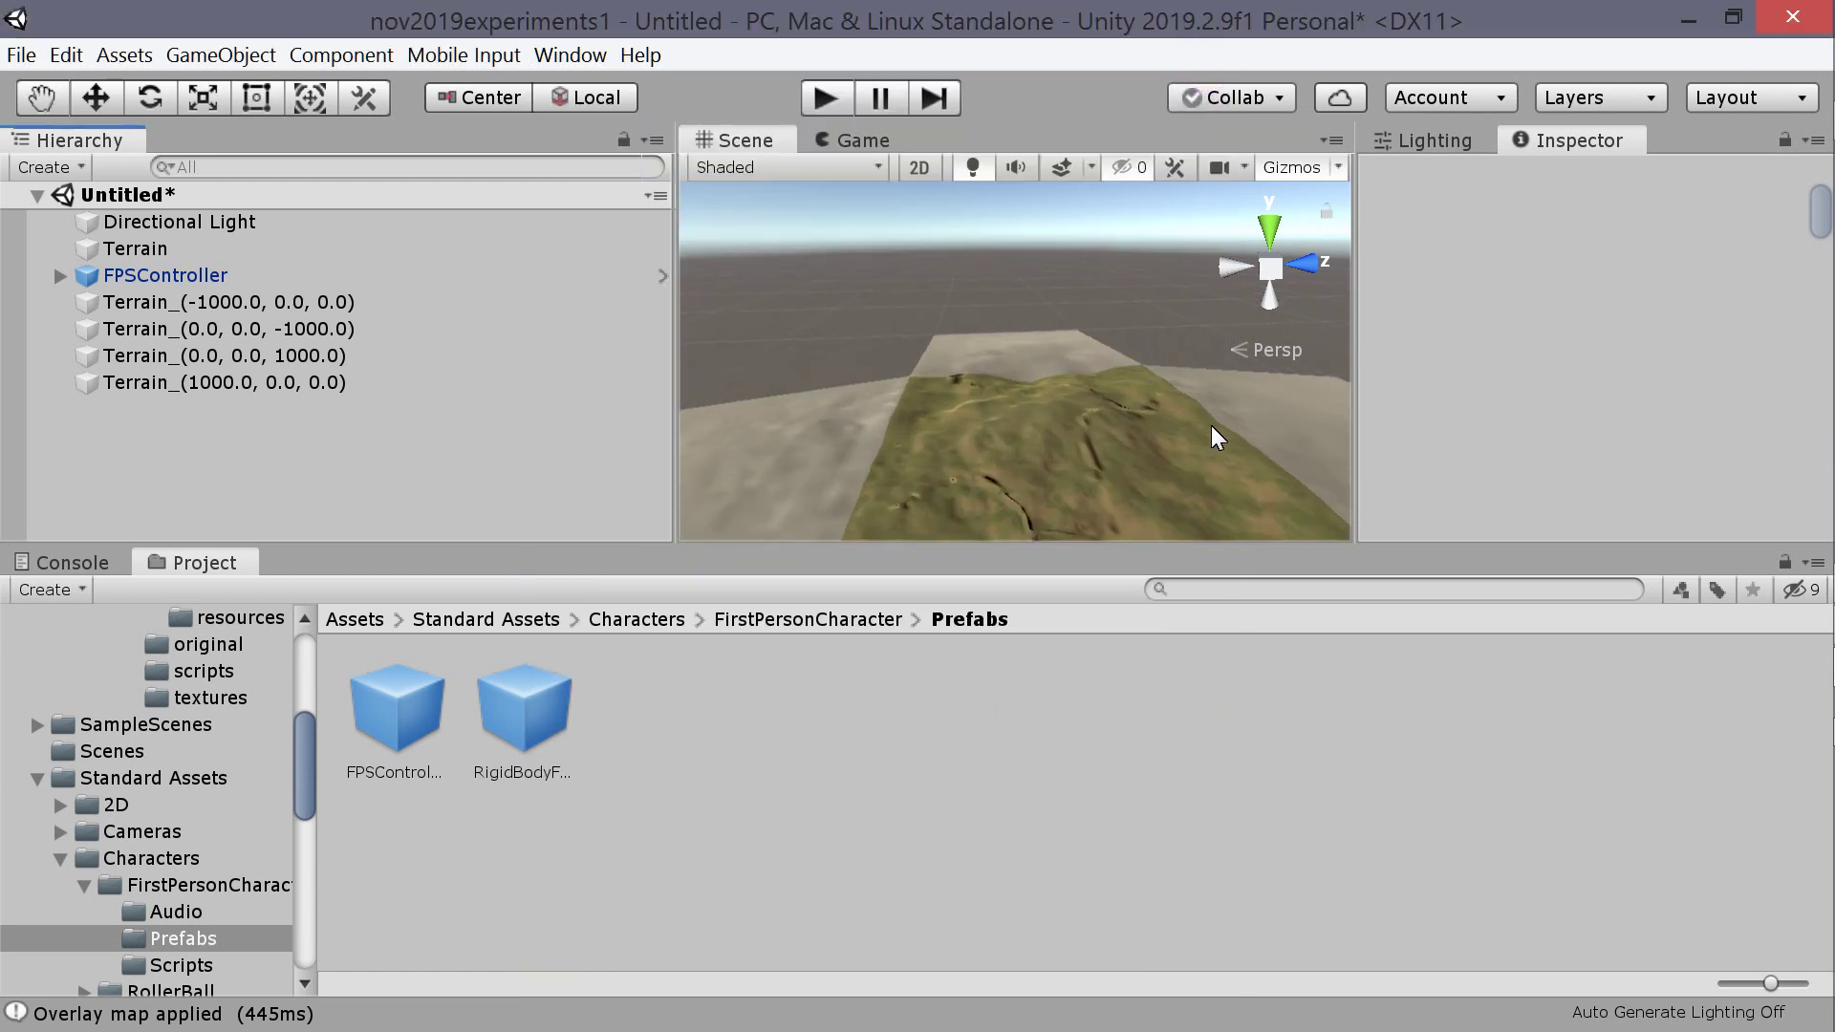
{"action": "left_click_drag", "start_coordinate": [1131, 344], "coordinate": [932, 413], "text": "alt"}
{"action": "scroll", "coordinate": [1029, 375], "scroll_direction": "down", "scroll_amount": 10}
{"action": "scroll", "coordinate": [926, 404], "scroll_direction": "down", "scroll_amount": 8}
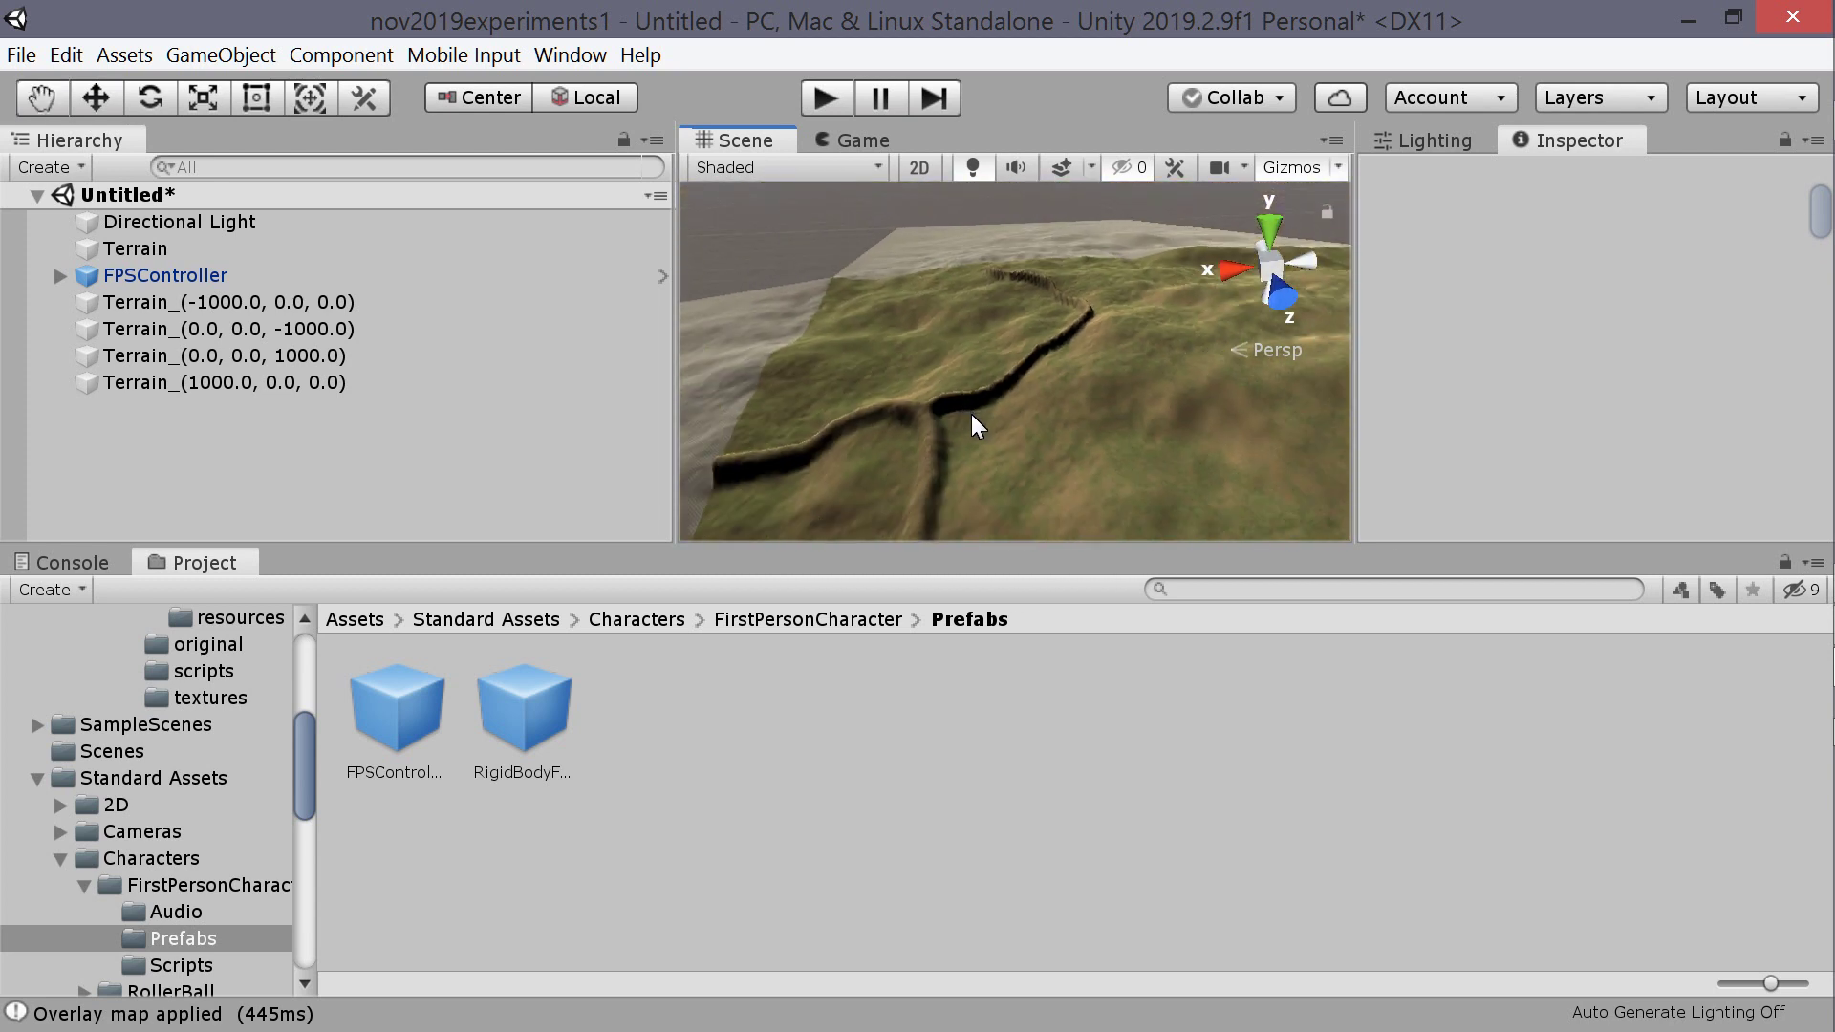
{"action": "scroll", "coordinate": [976, 416], "scroll_direction": "up", "scroll_amount": 3}
{"action": "left_click_drag", "start_coordinate": [981, 416], "coordinate": [1391, 174], "text": "alt"}
{"action": "scroll", "coordinate": [1042, 361], "scroll_direction": "down", "scroll_amount": 6}
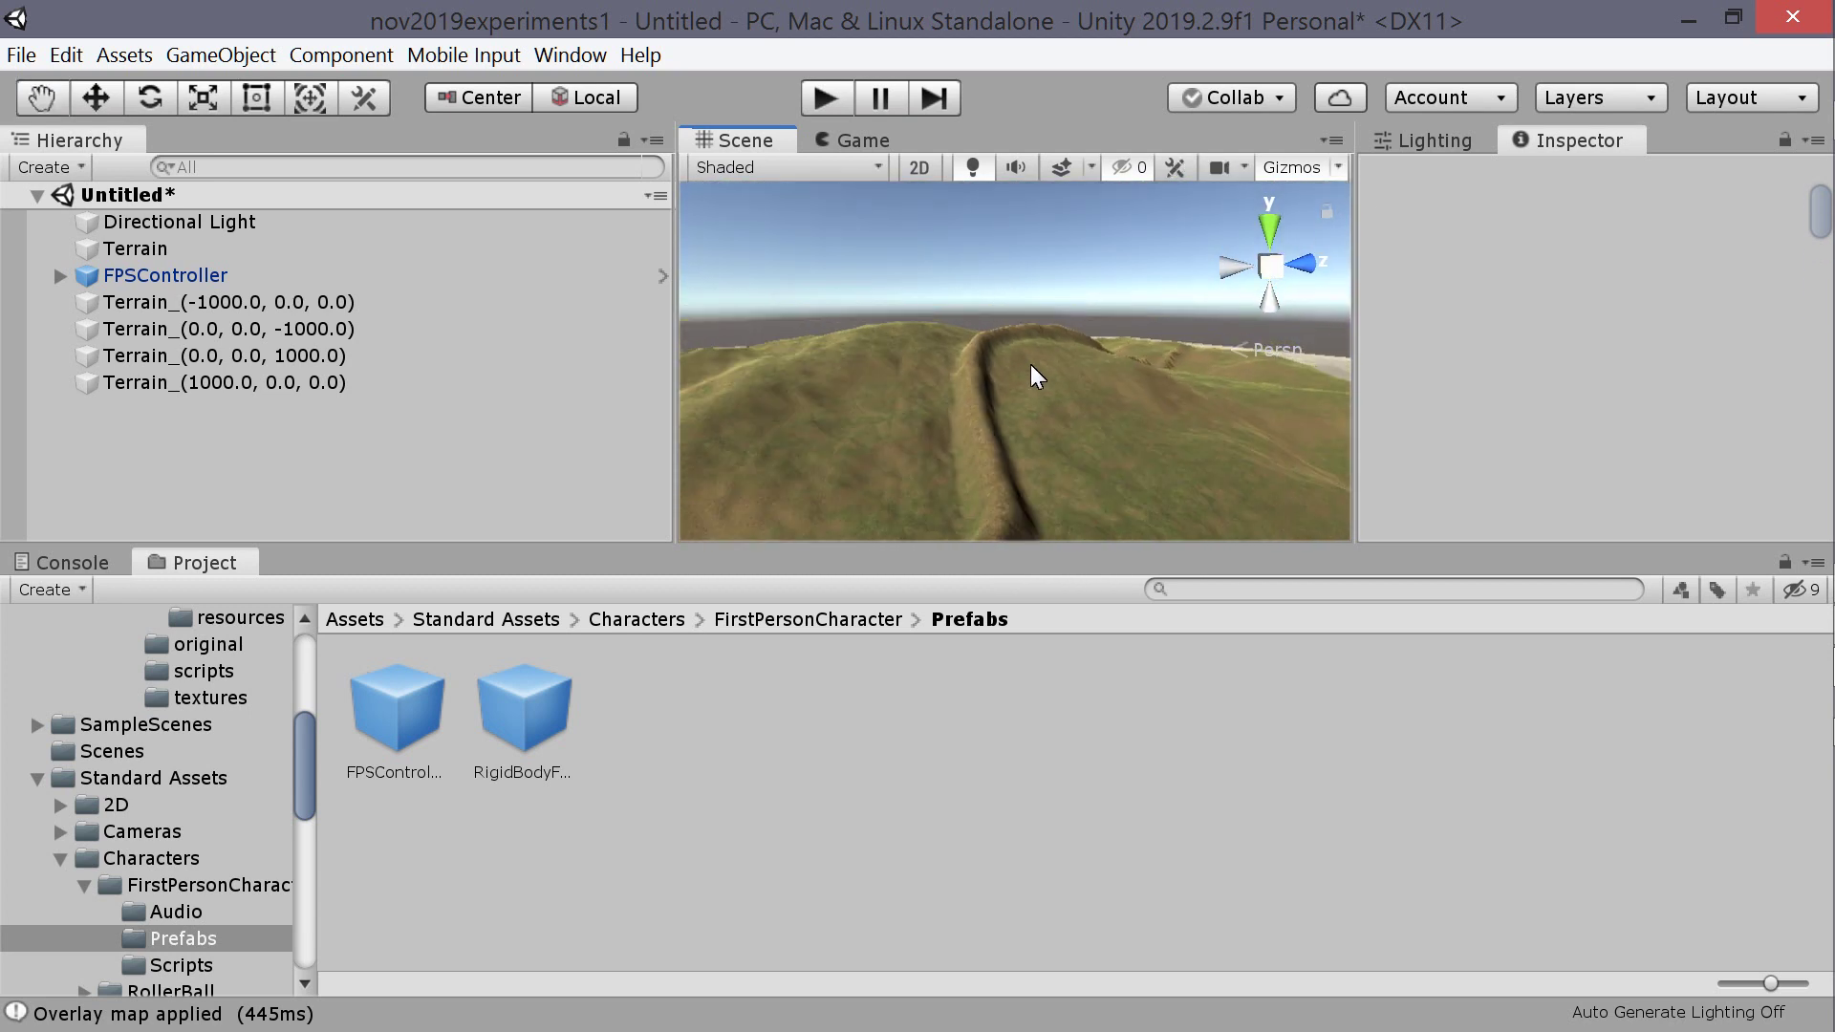
{"action": "scroll", "coordinate": [1030, 364], "scroll_direction": "up", "scroll_amount": 8}
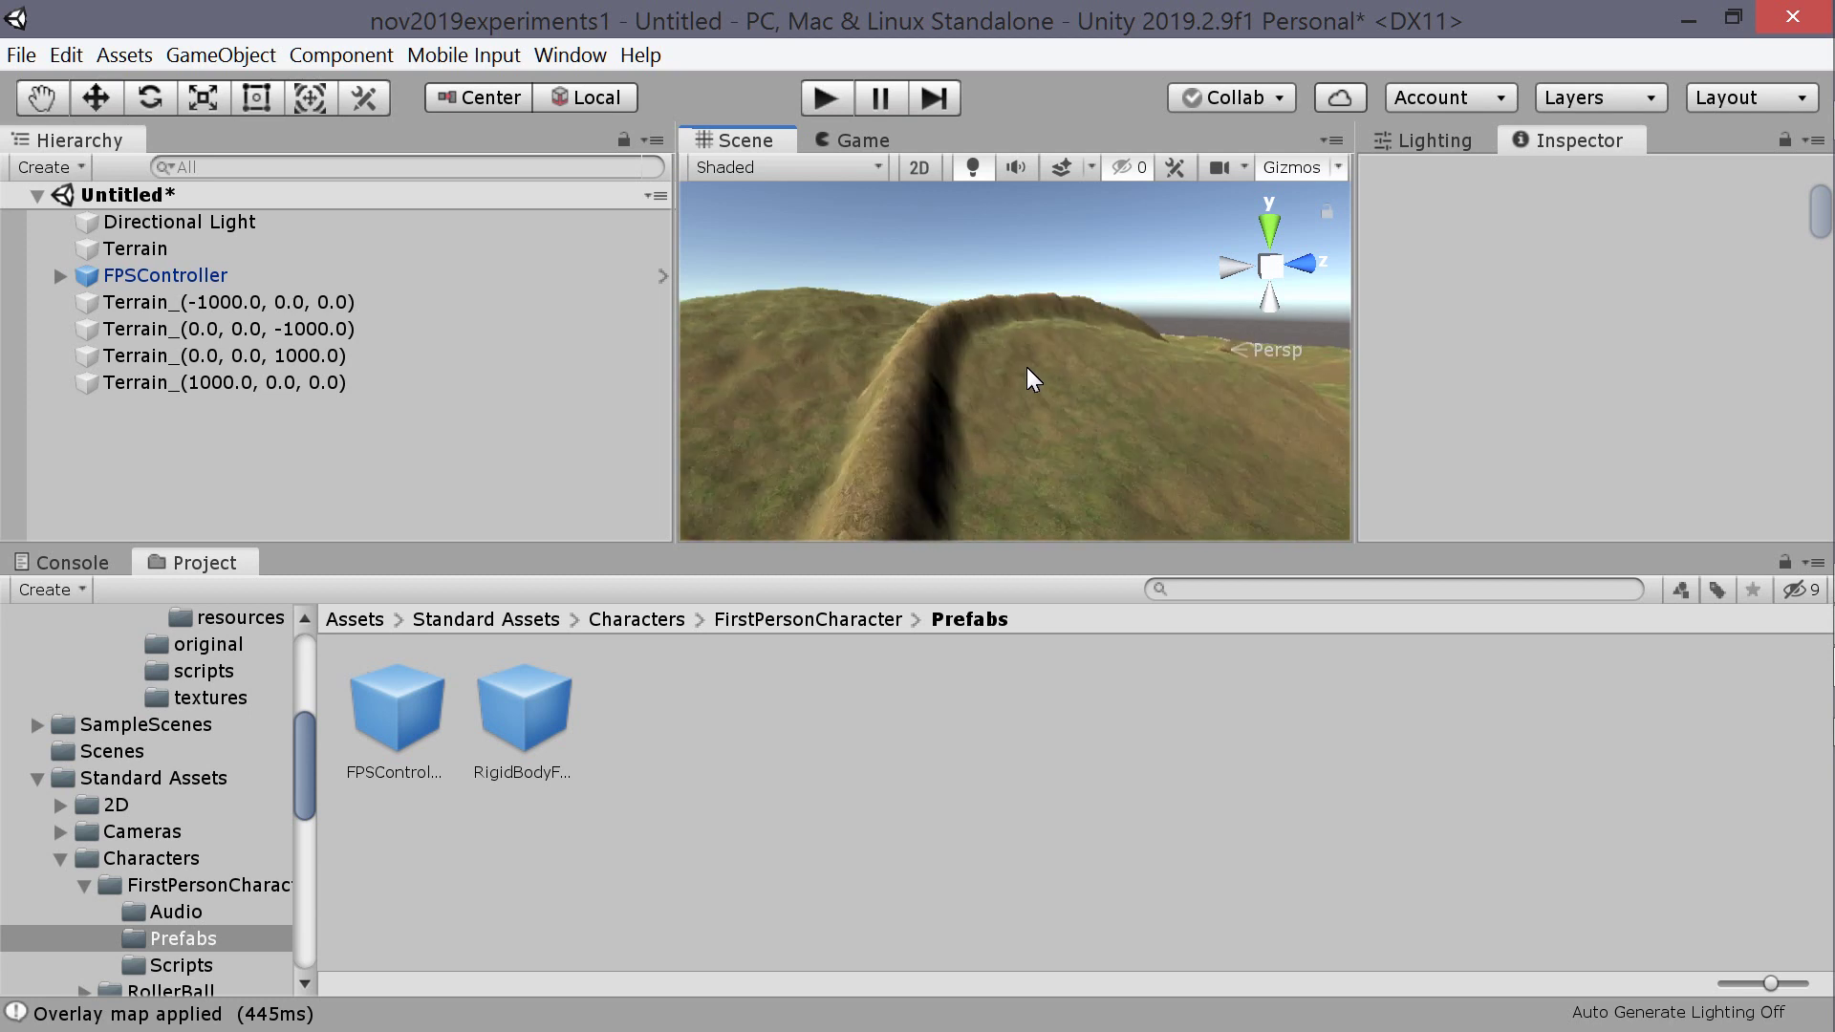
{"action": "scroll", "coordinate": [1028, 370], "scroll_direction": "down", "scroll_amount": 6}
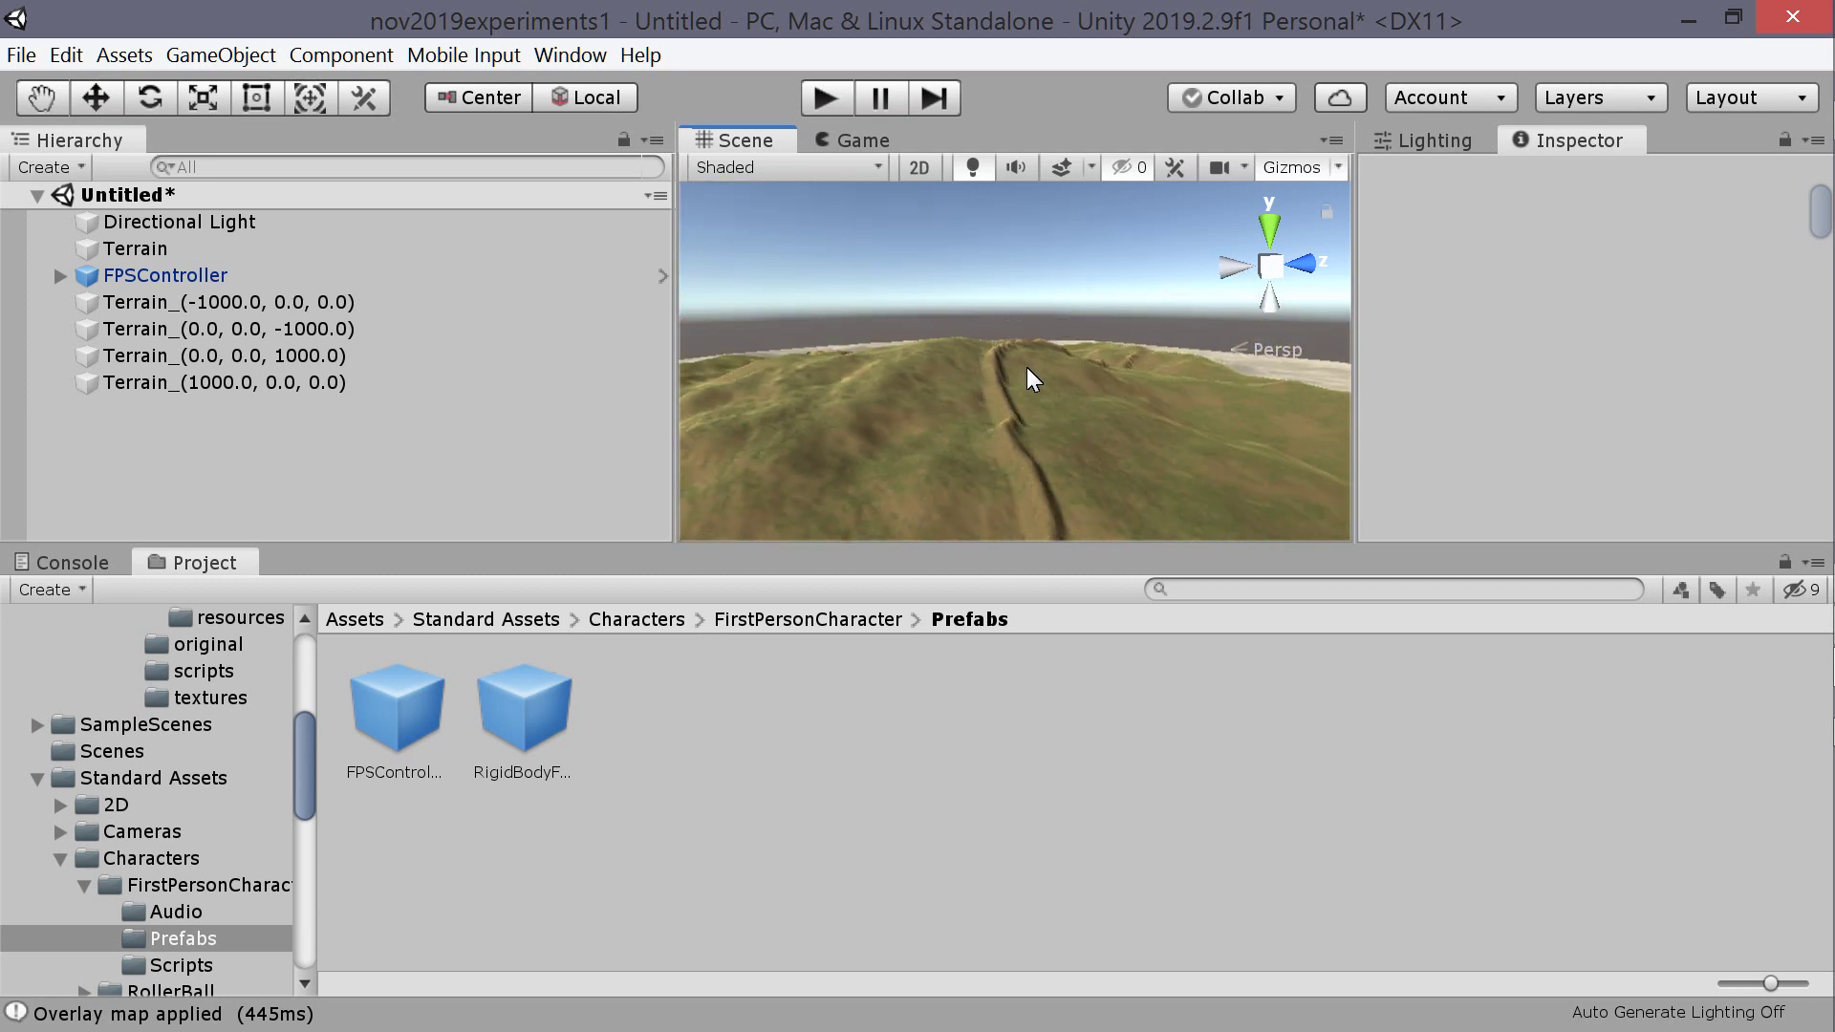
{"action": "left_click", "coordinate": [66, 55]}
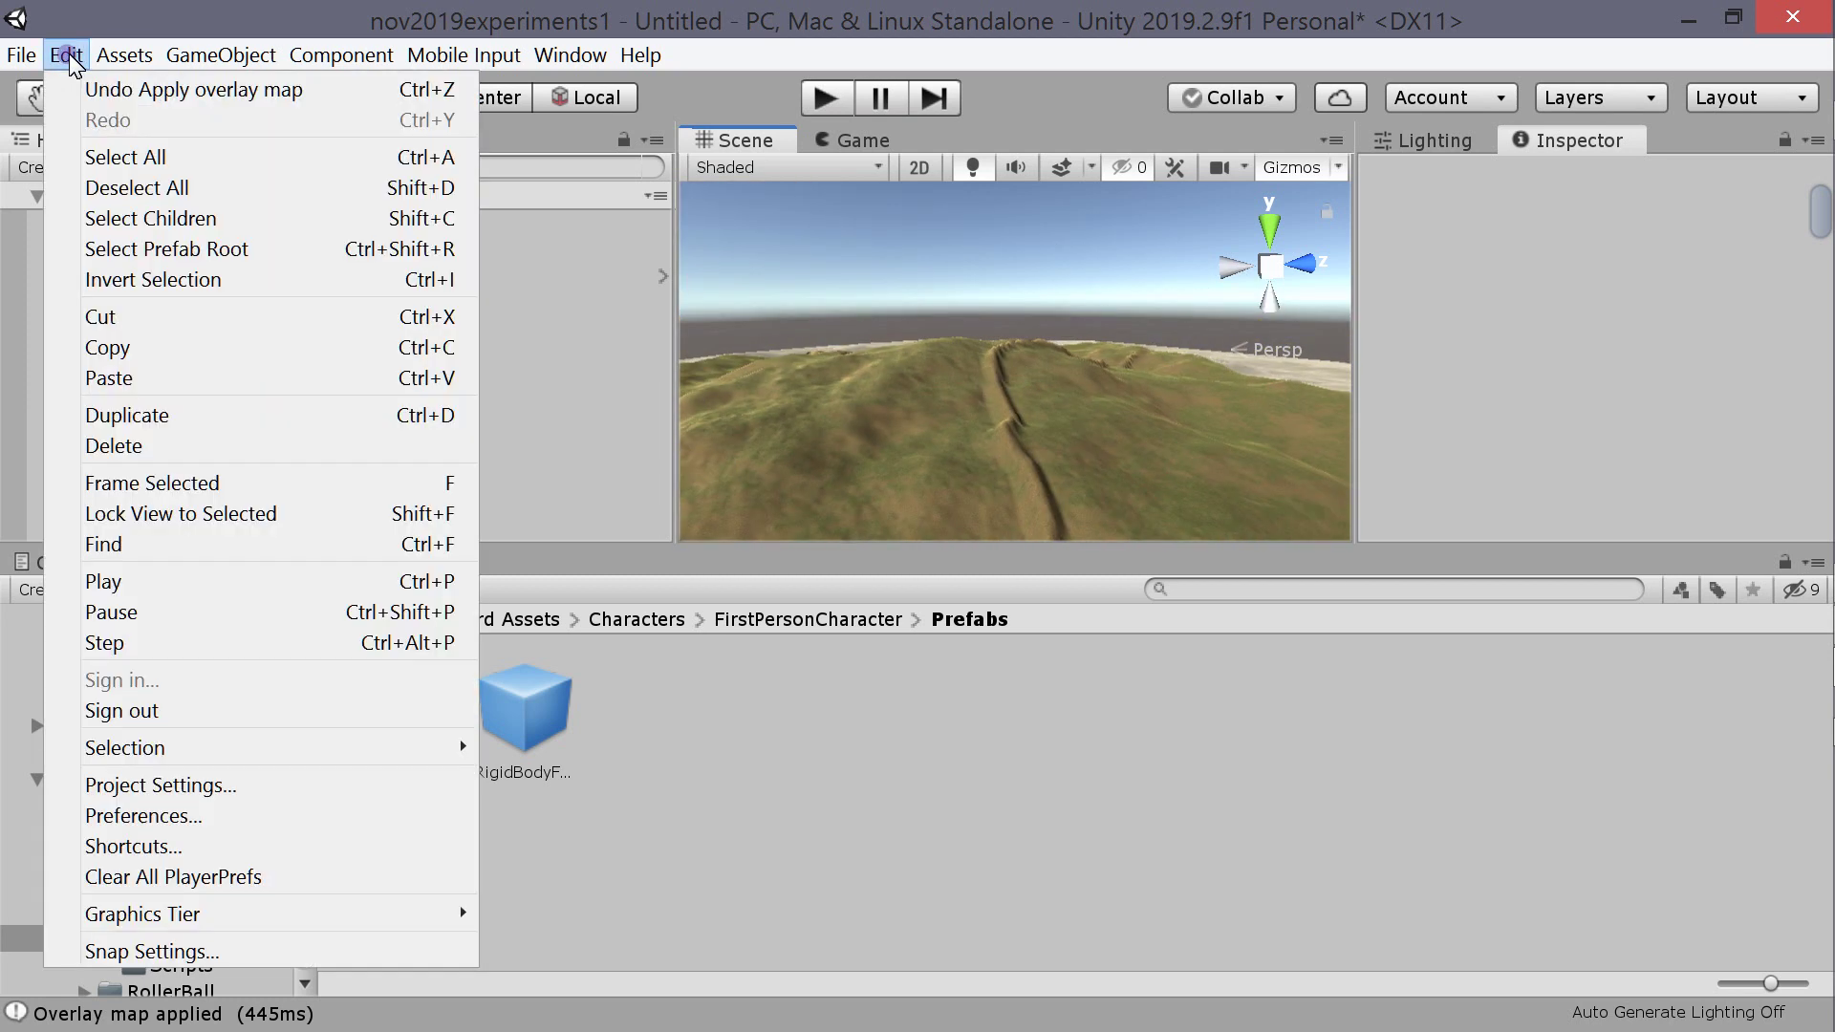
- Undo the applied road overlay and reselect the Terrain object
{"action": "left_click", "coordinate": [115, 86]}
{"action": "right_click_drag", "start_coordinate": [1225, 422], "coordinate": [1104, 380]}
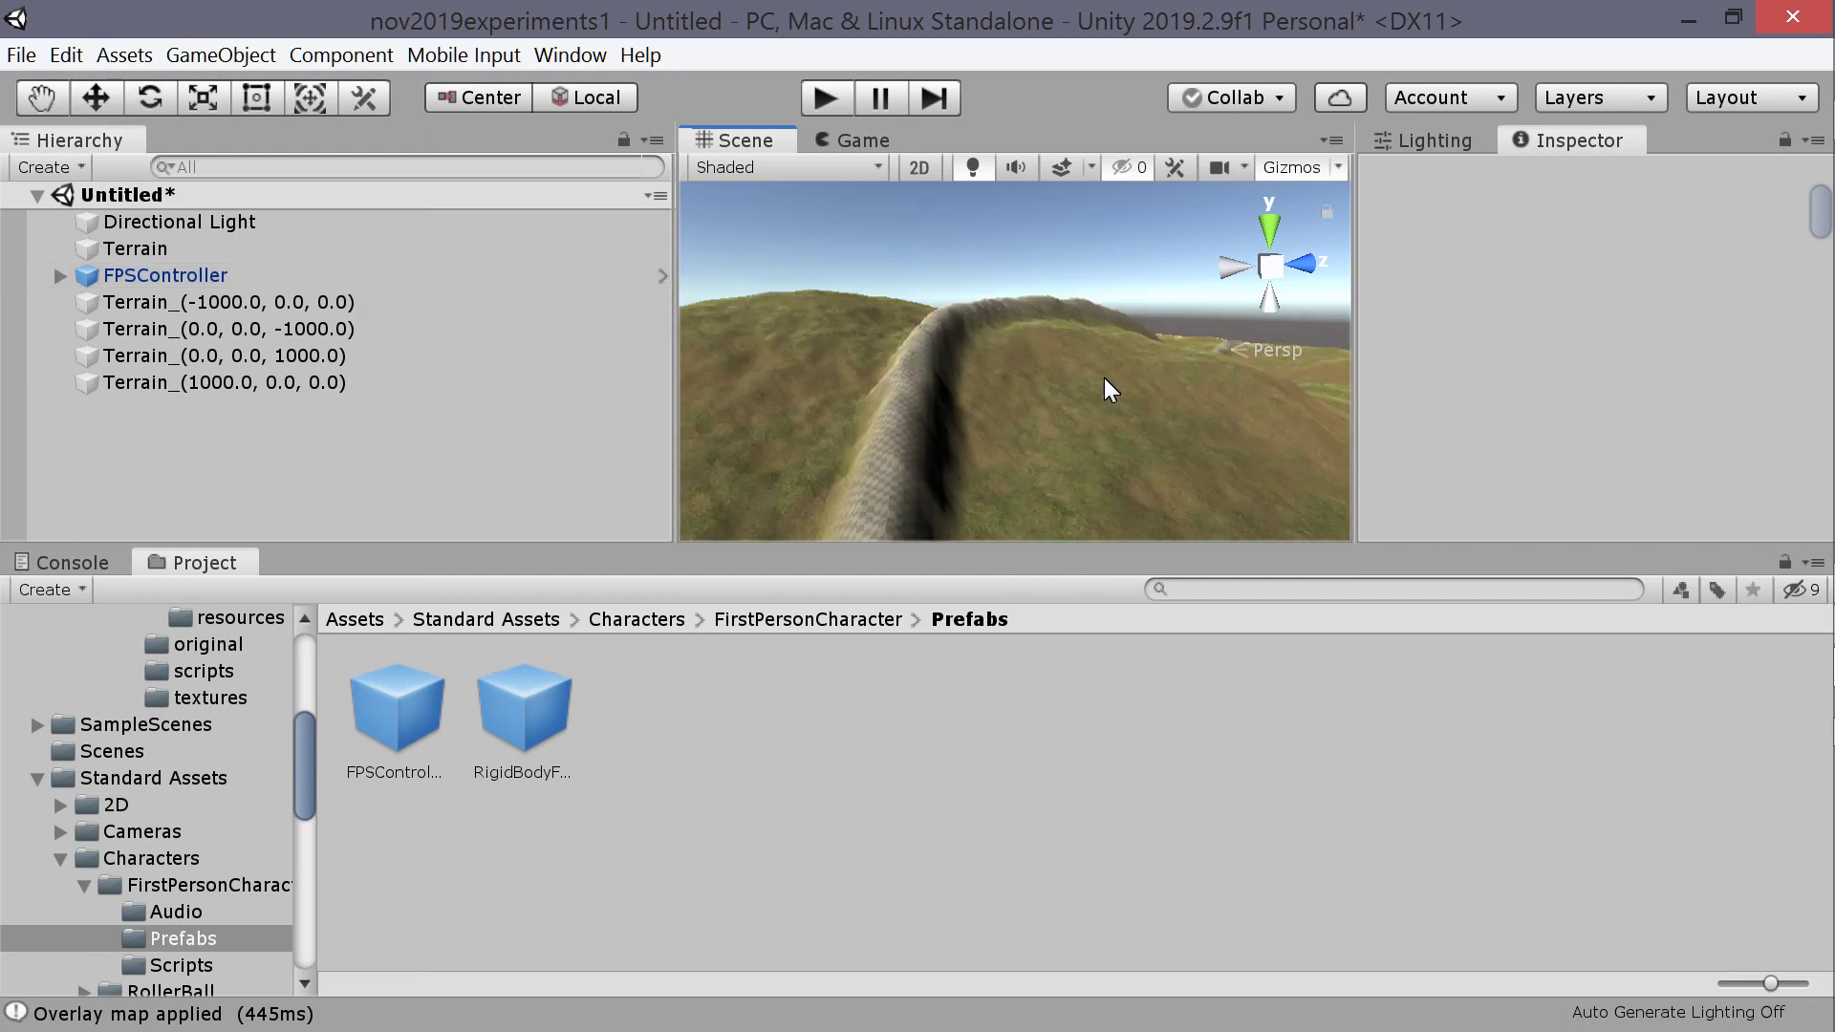
{"action": "left_click", "coordinate": [66, 54]}
{"action": "left_click", "coordinate": [122, 93]}
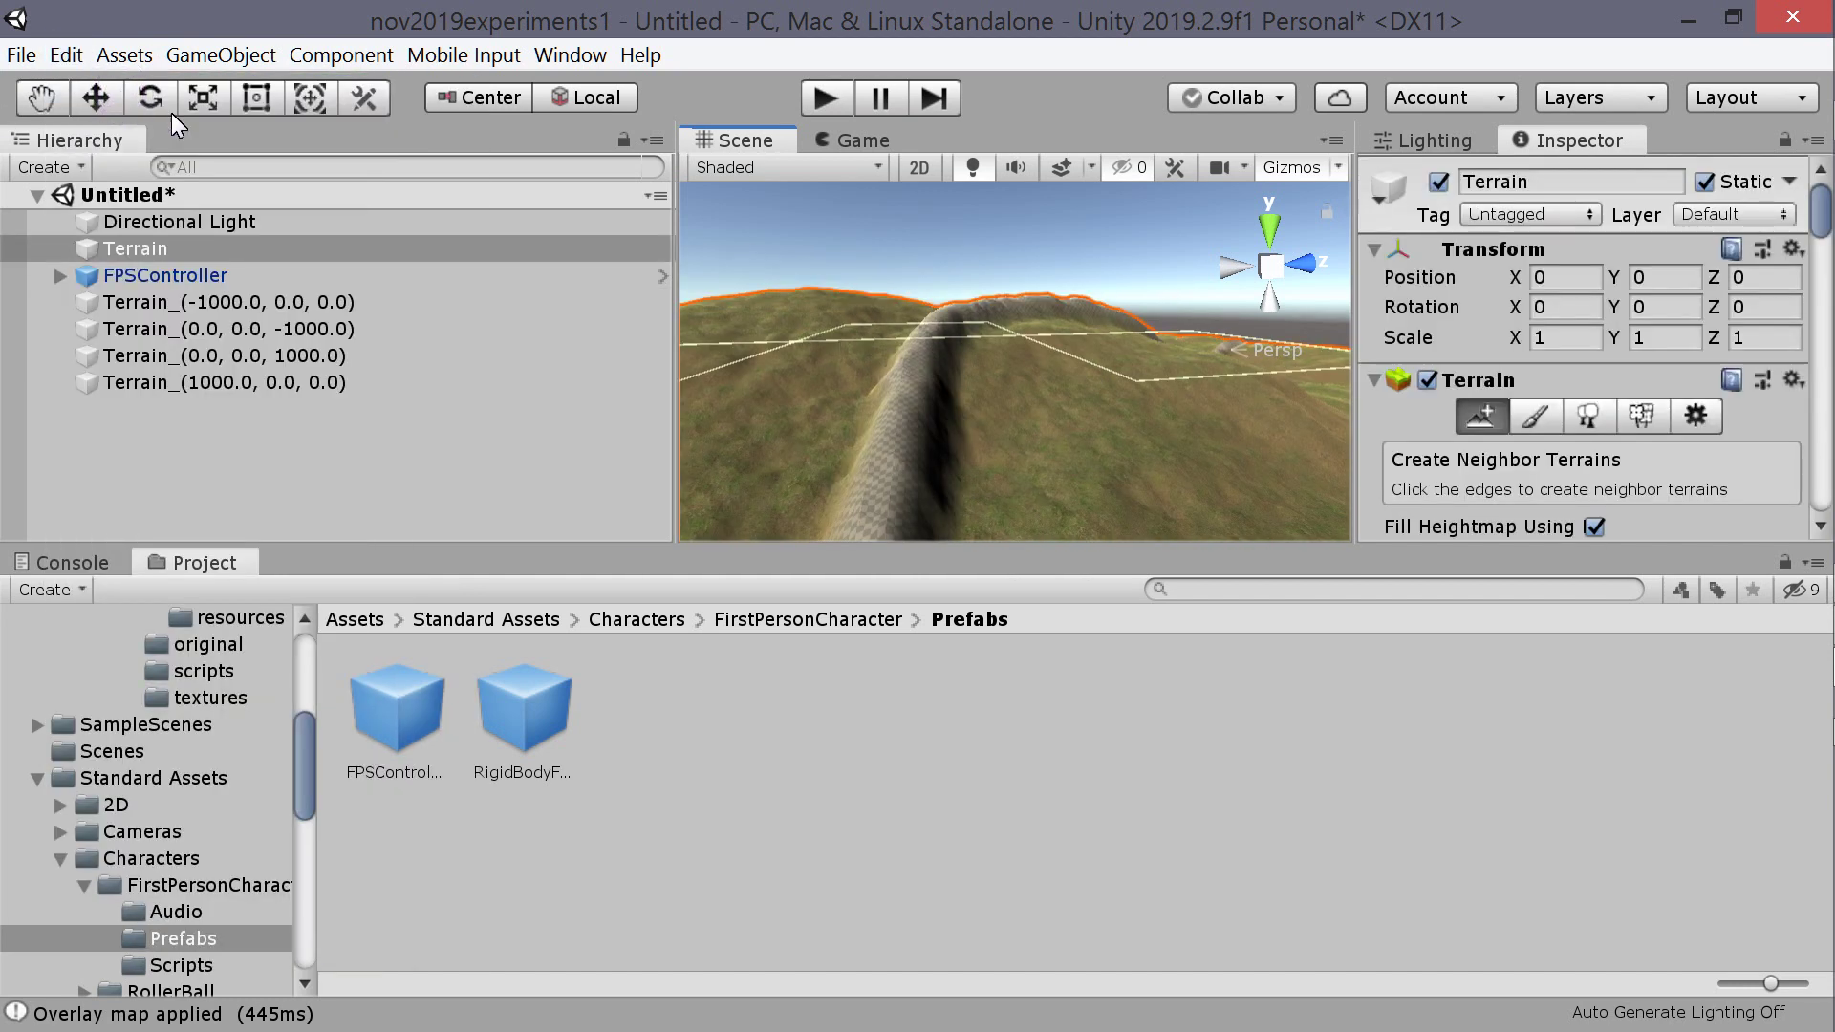
{"action": "scroll", "coordinate": [1012, 329], "scroll_direction": "down", "scroll_amount": 4}
{"action": "scroll", "coordinate": [1114, 445], "scroll_direction": "down", "scroll_amount": 5}
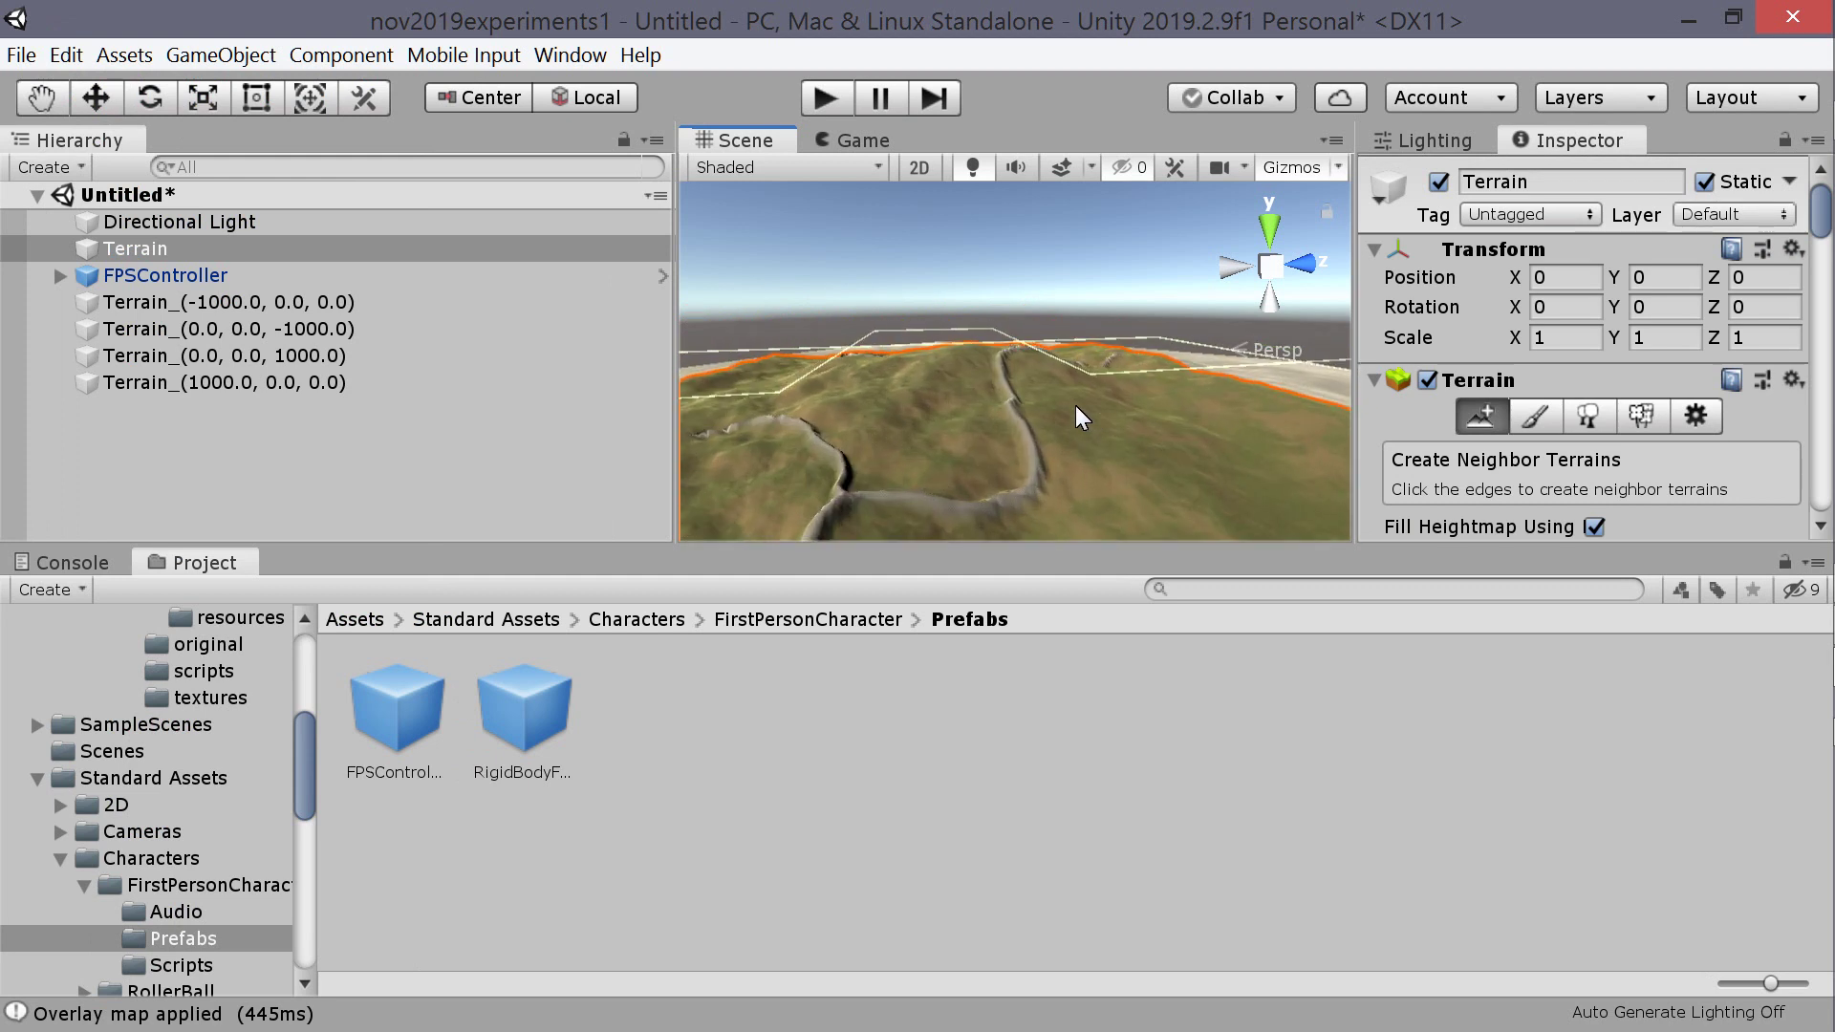
{"action": "scroll", "coordinate": [1068, 408], "scroll_direction": "up", "scroll_amount": 3}
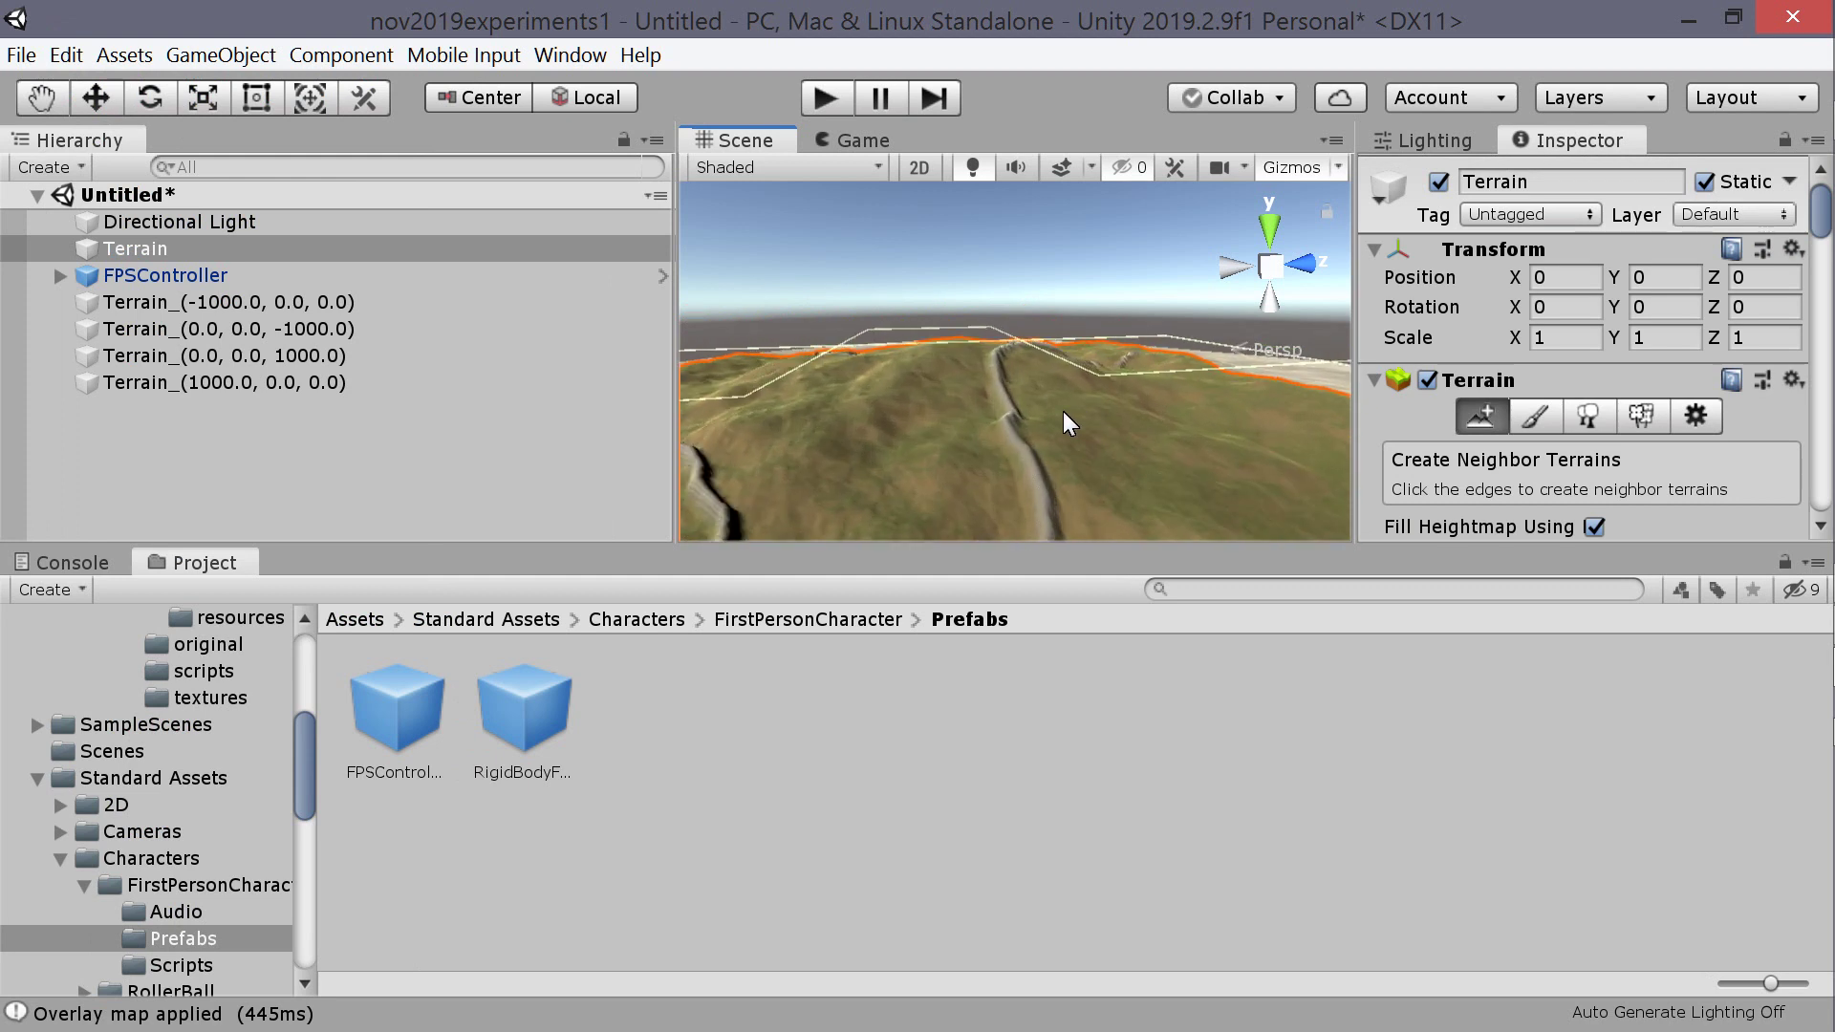
{"action": "right_click", "coordinate": [124, 245]}
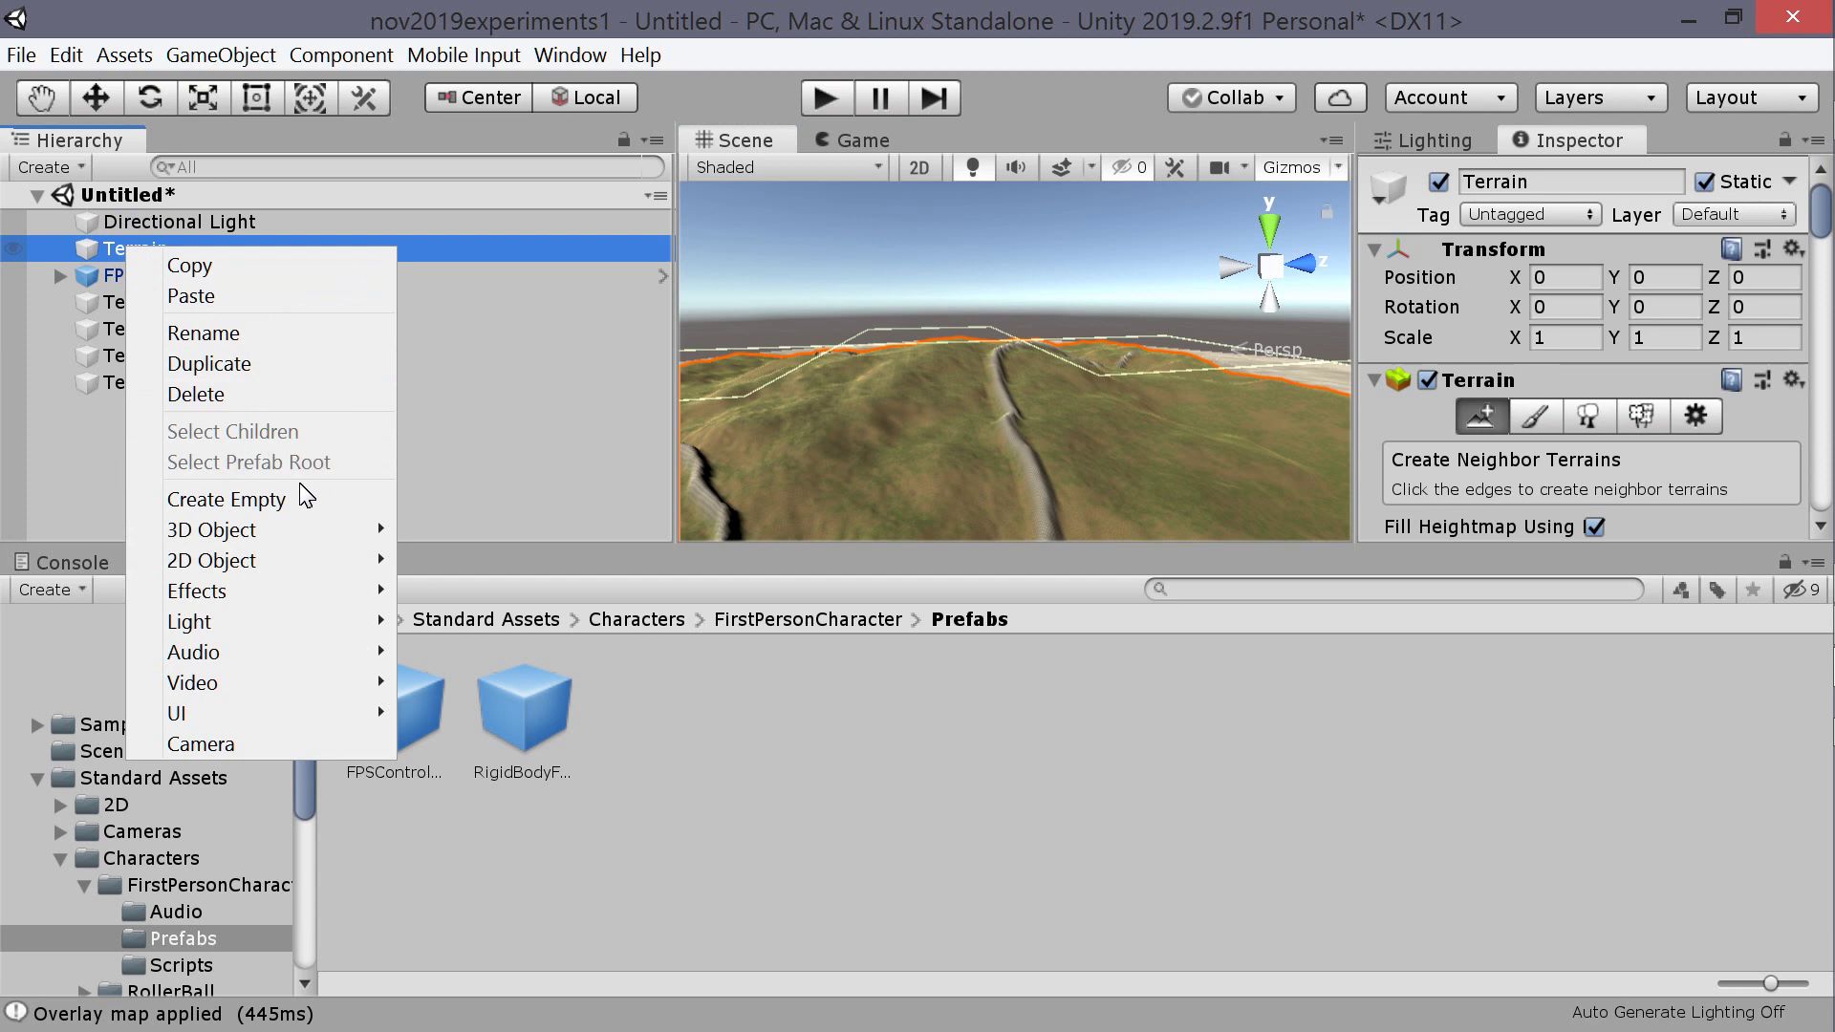
- Reopen Terrain Tools, assign the Terrain, and set the road map as first splatmap
{"action": "left_click", "coordinate": [572, 55]}
{"action": "mouse_move", "coordinate": [674, 125]}
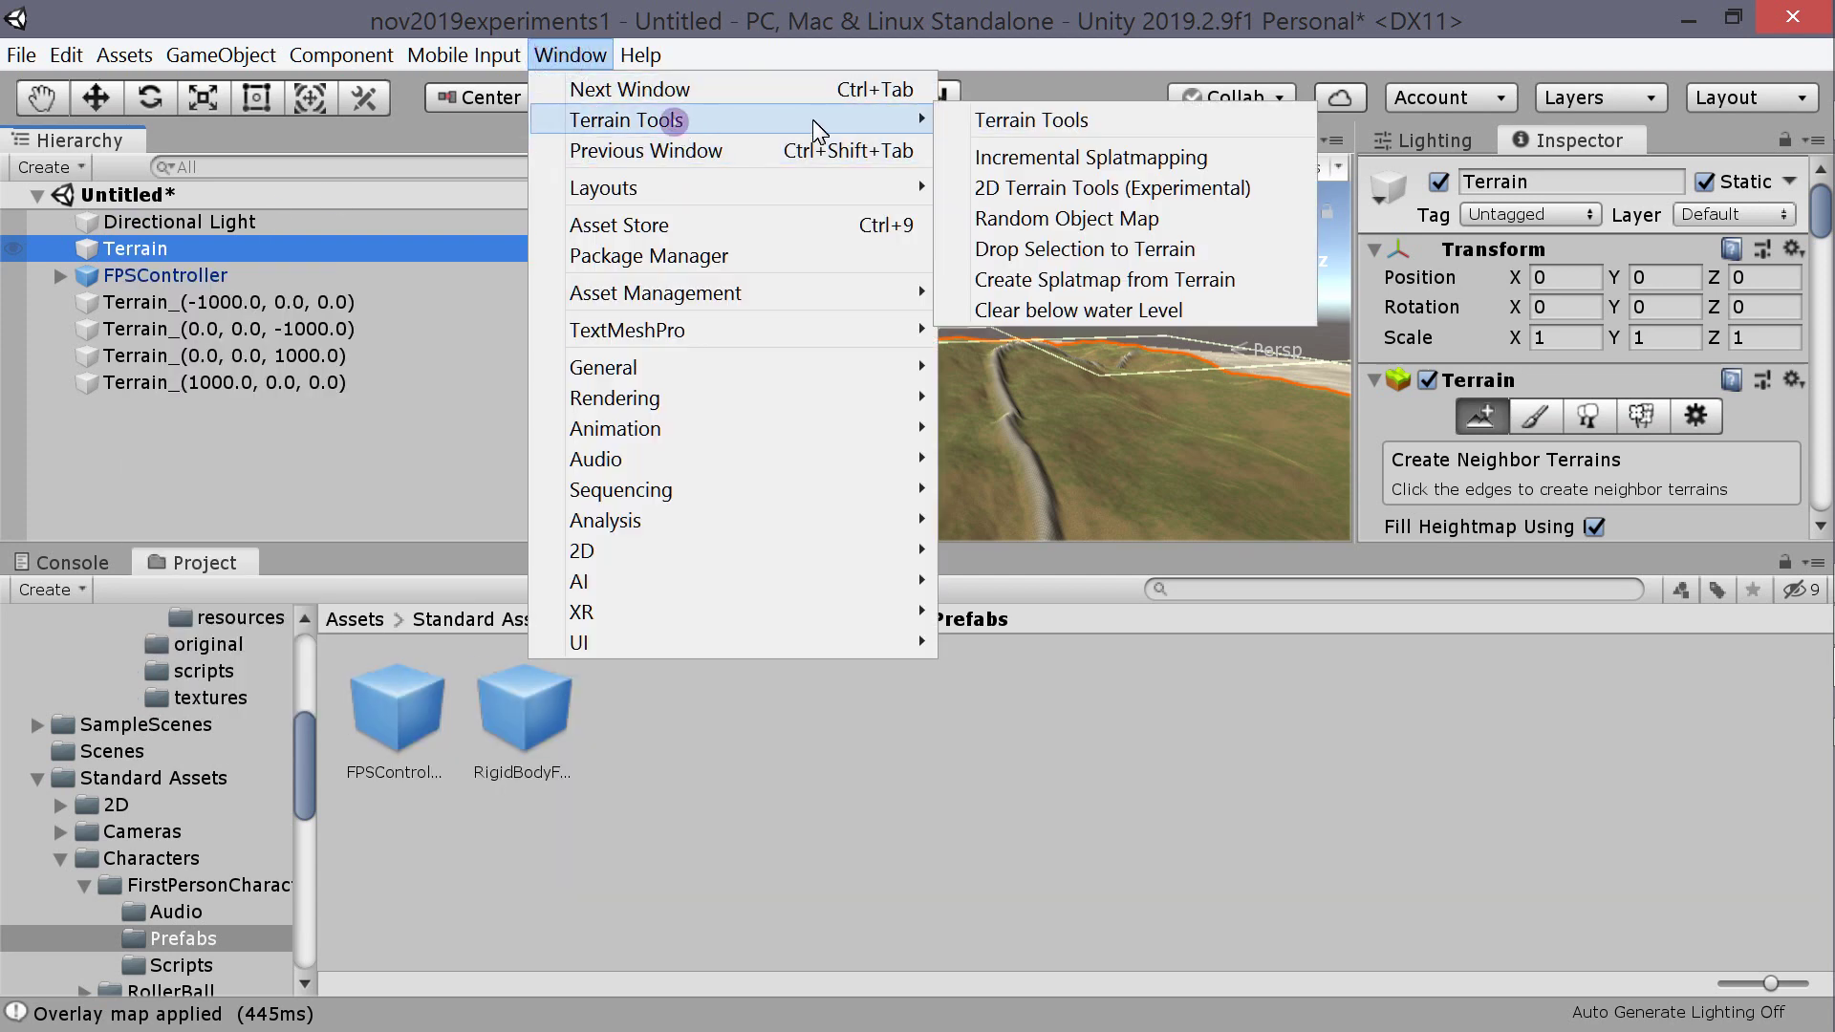
{"action": "left_click", "coordinate": [1075, 112]}
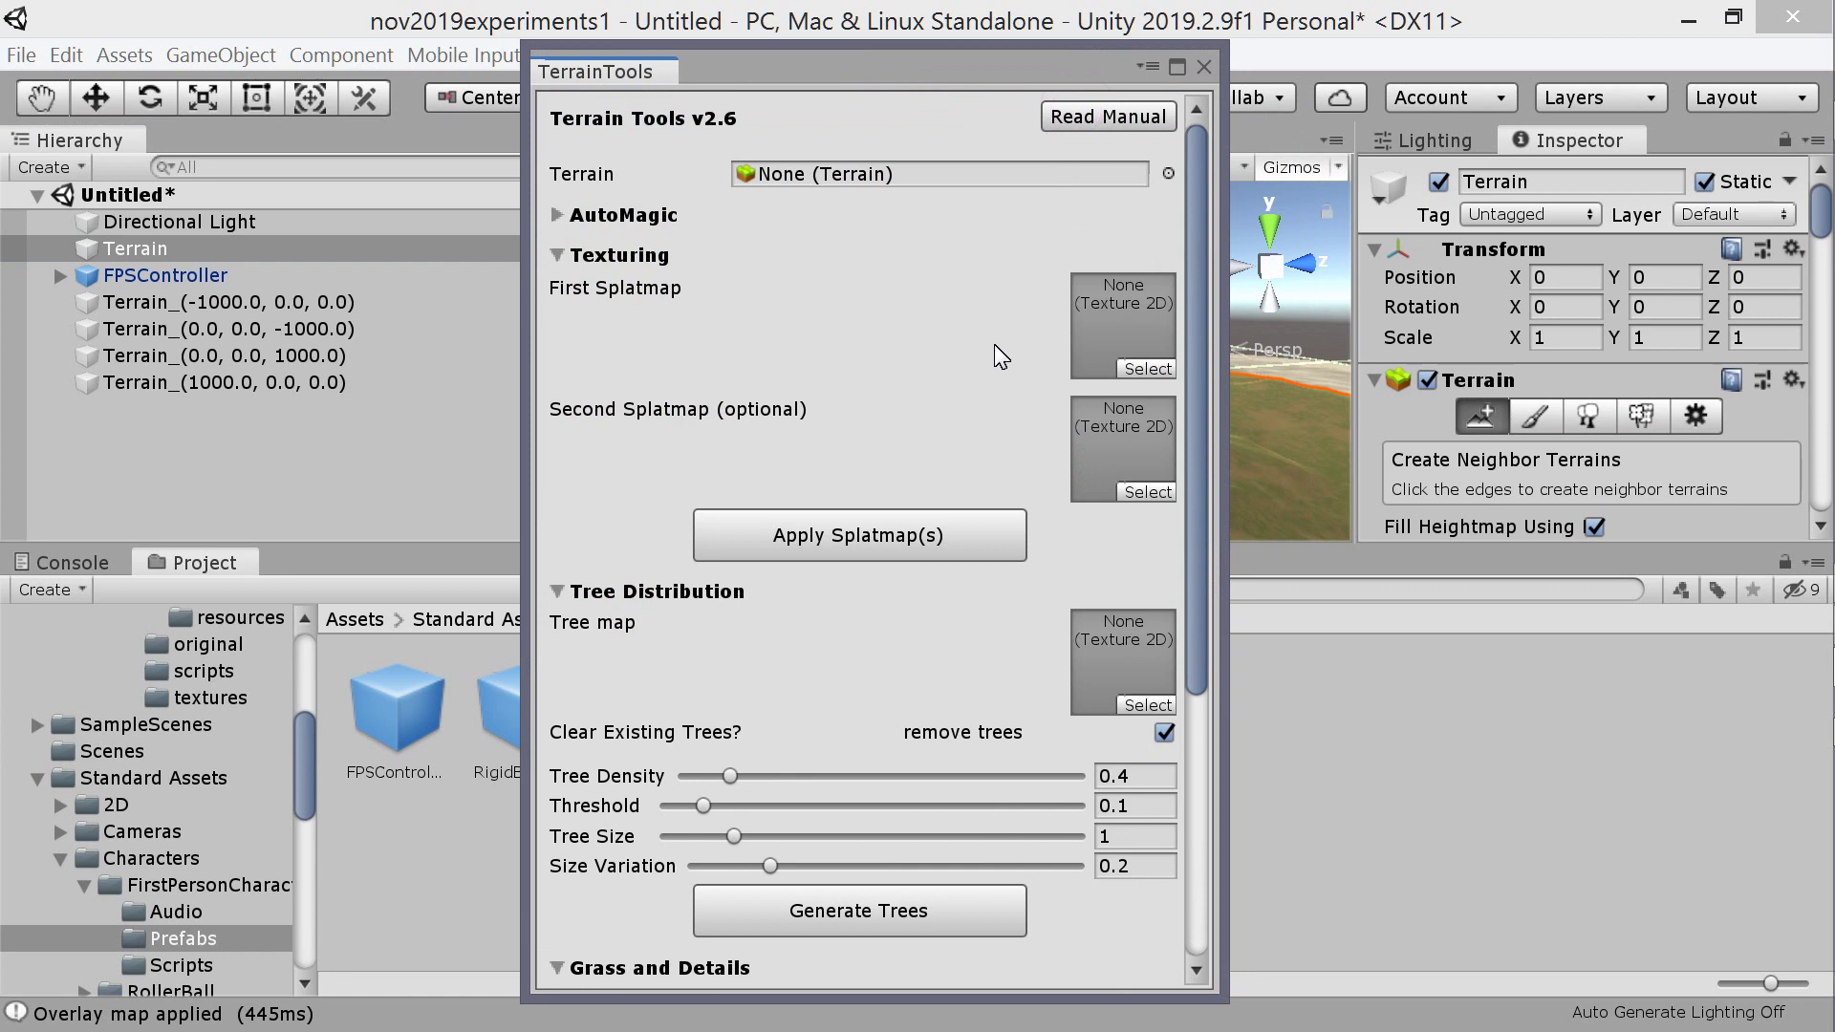
{"action": "left_click", "coordinate": [153, 249]}
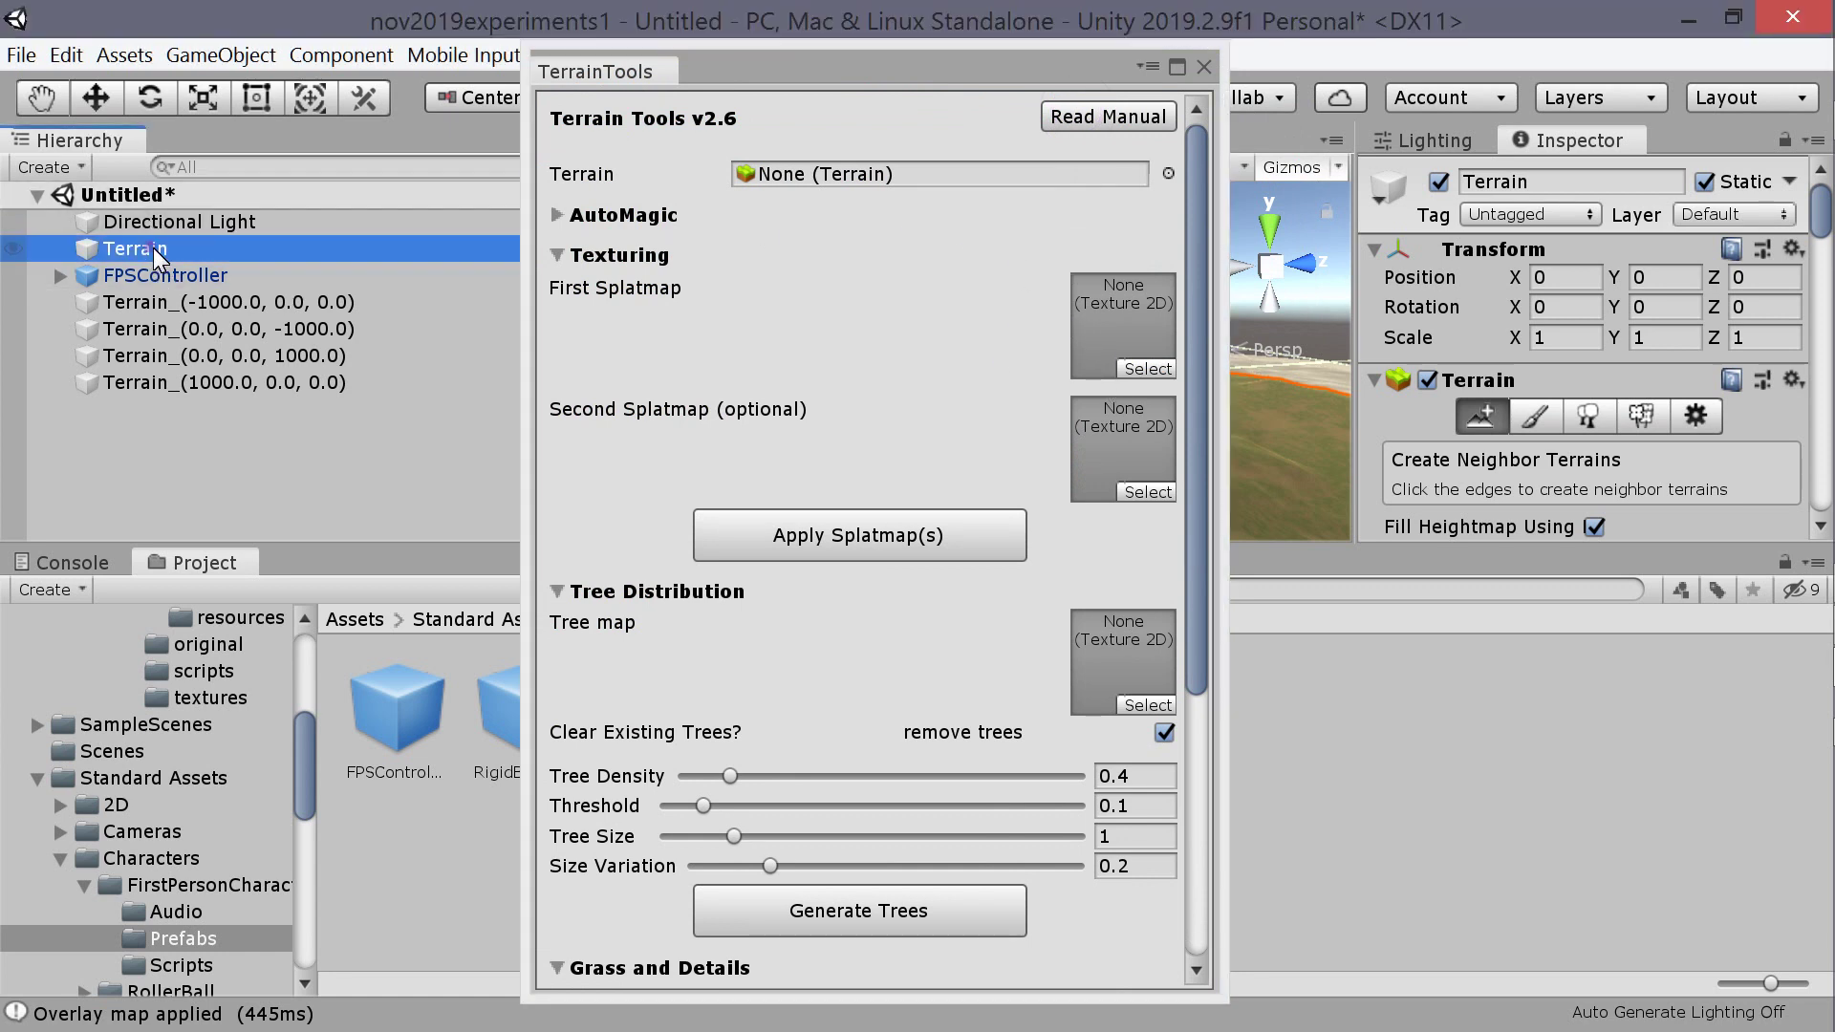
{"action": "left_click_drag", "start_coordinate": [127, 253], "coordinate": [847, 189]}
{"action": "left_click", "coordinate": [1148, 369]}
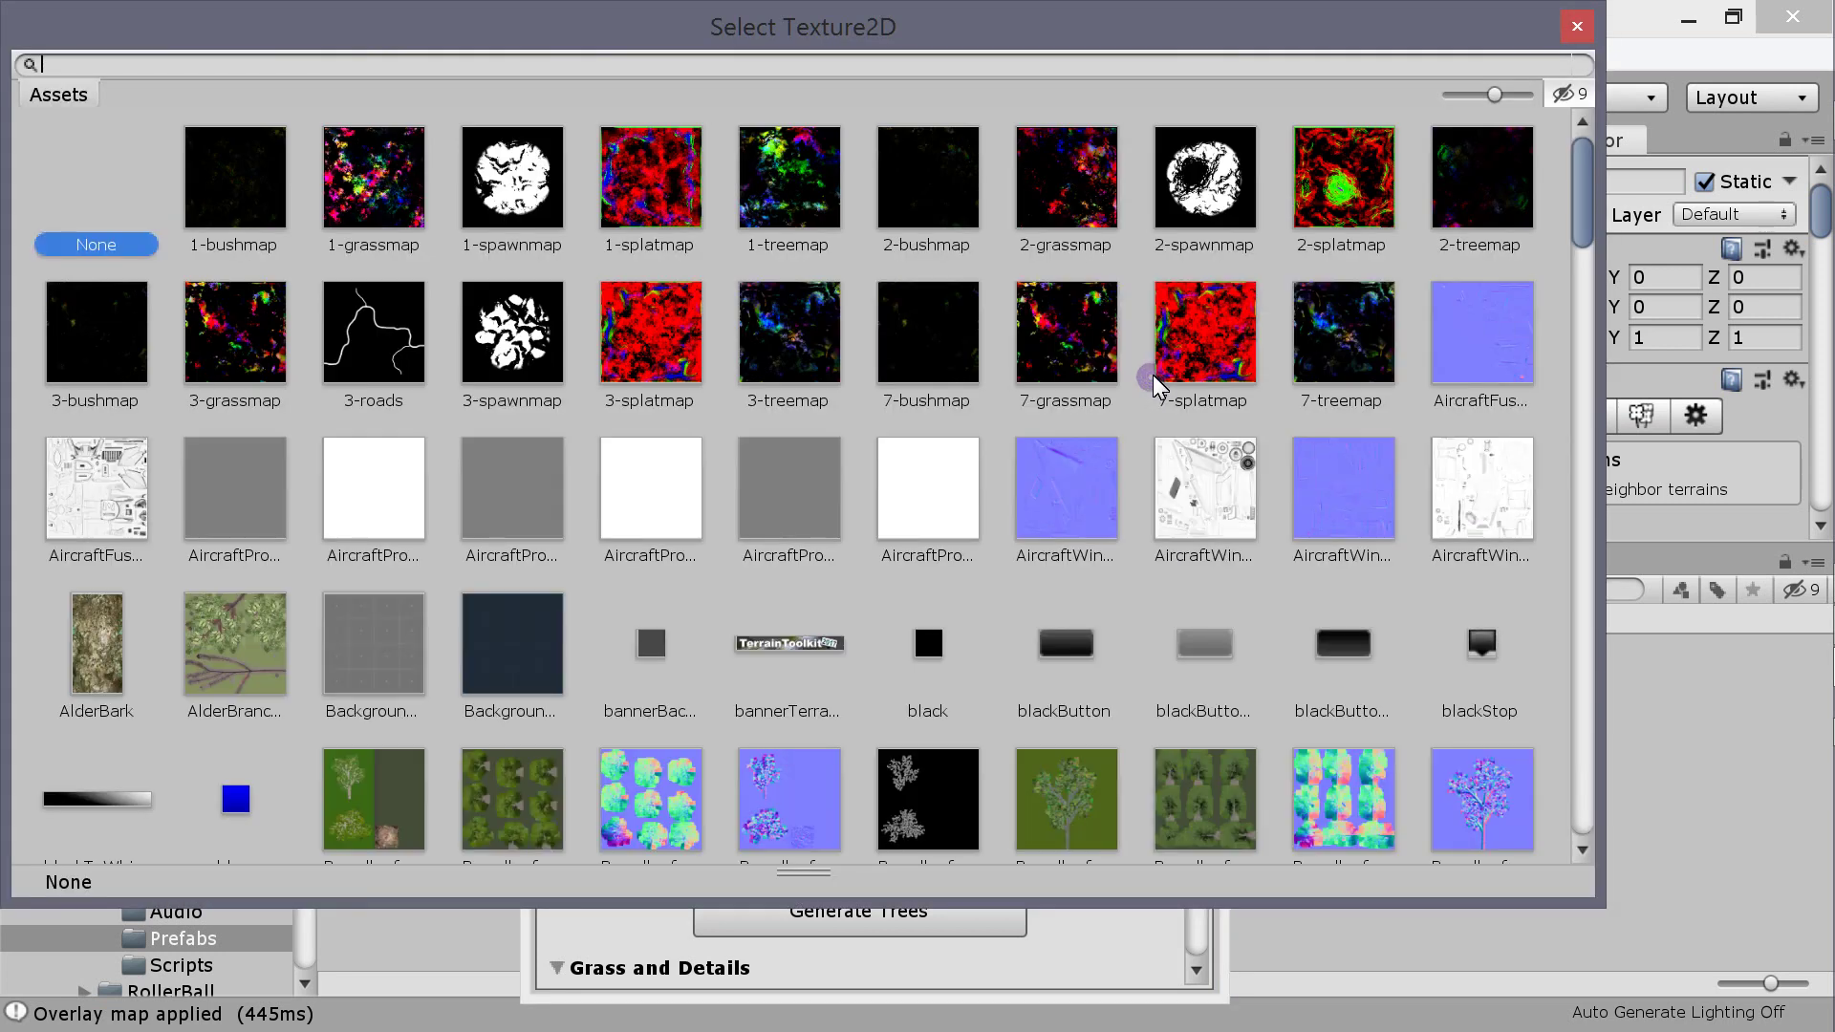
{"action": "double_click", "coordinate": [357, 317]}
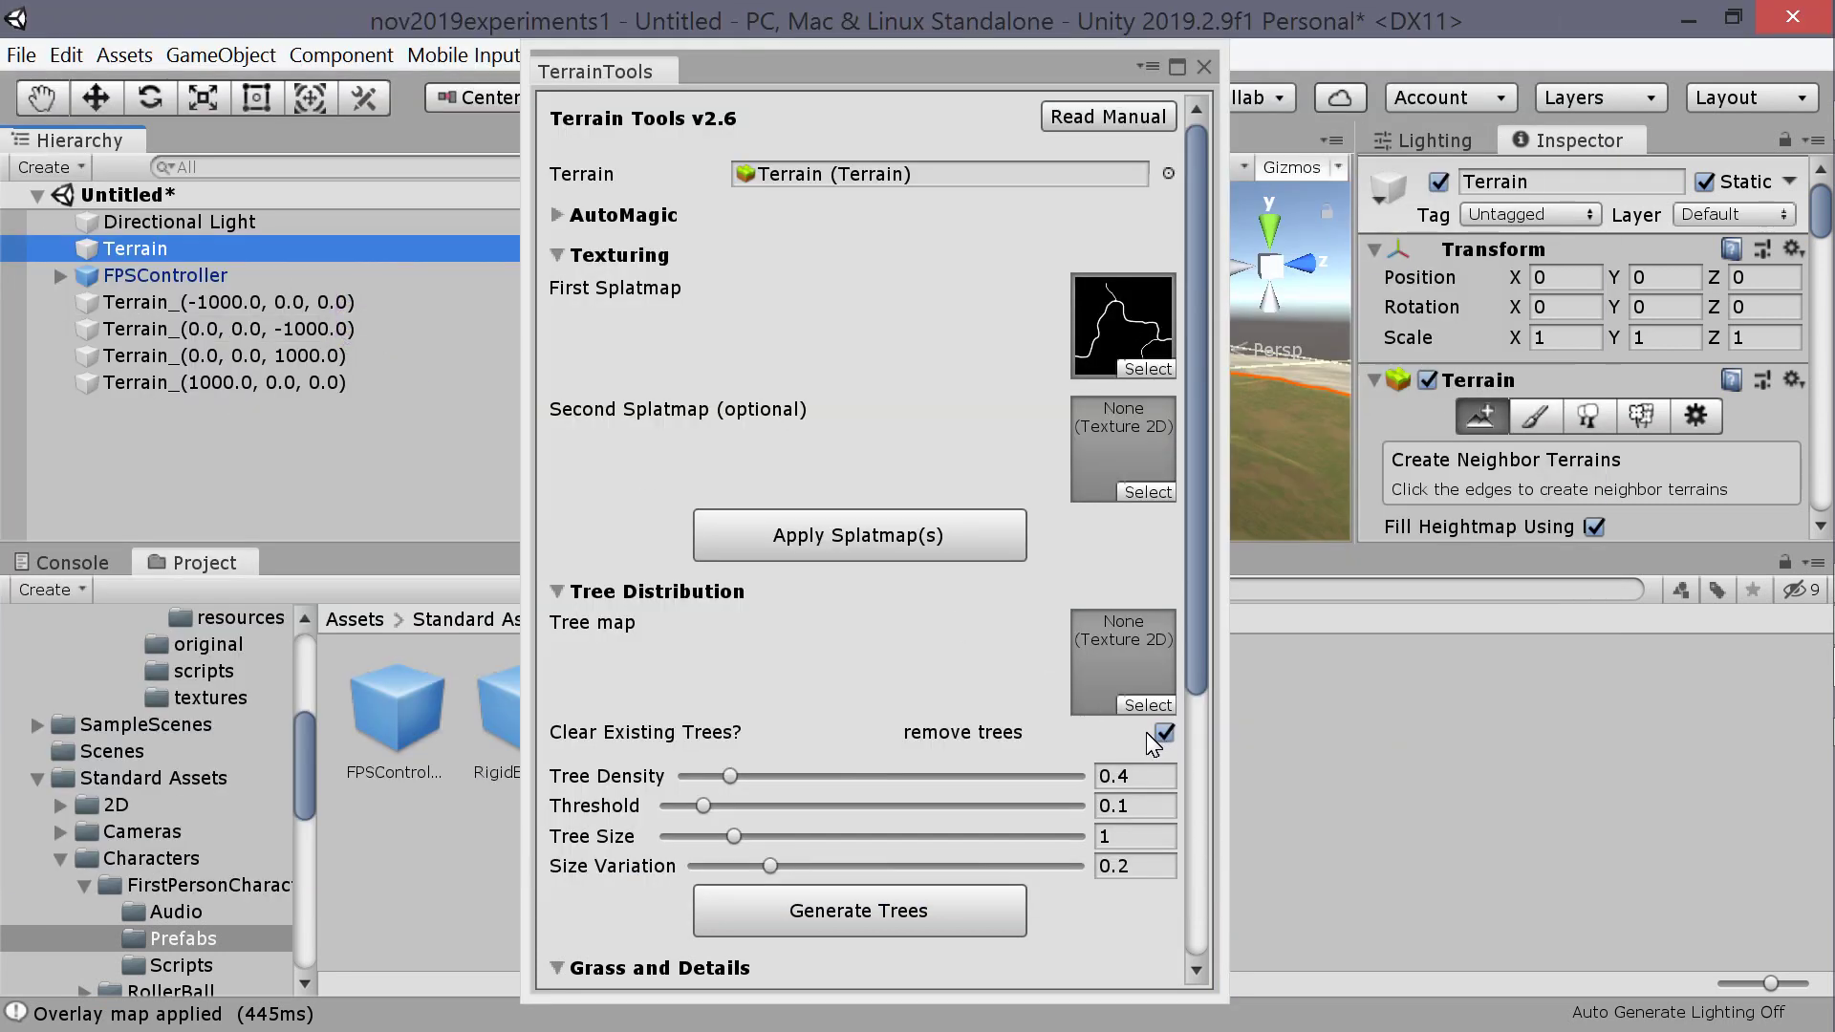
- Expand Overlays and choose 3-roads as the overlay map with Dirt as its texture
{"action": "scroll", "coordinate": [1151, 746], "scroll_direction": "down", "scroll_amount": 5}
{"action": "left_click", "coordinate": [556, 969]}
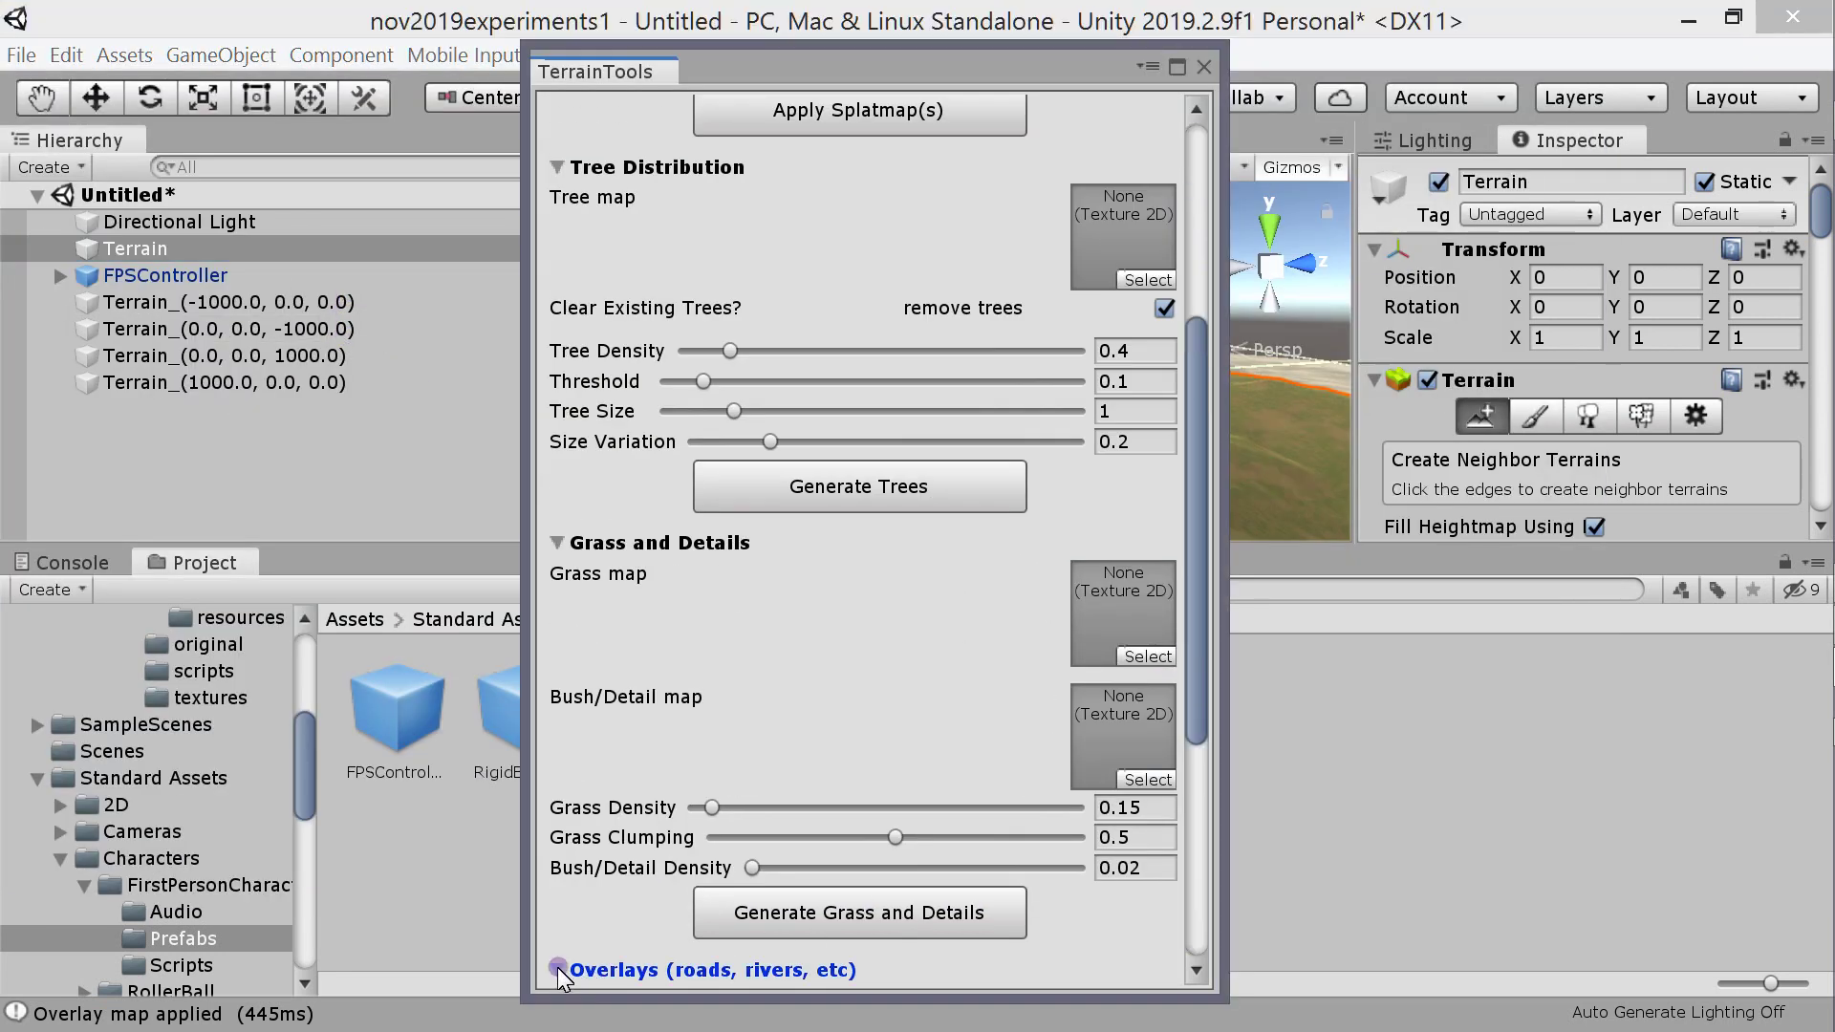
{"action": "scroll", "coordinate": [568, 967], "scroll_direction": "down", "scroll_amount": 5}
{"action": "left_click", "coordinate": [1133, 619]}
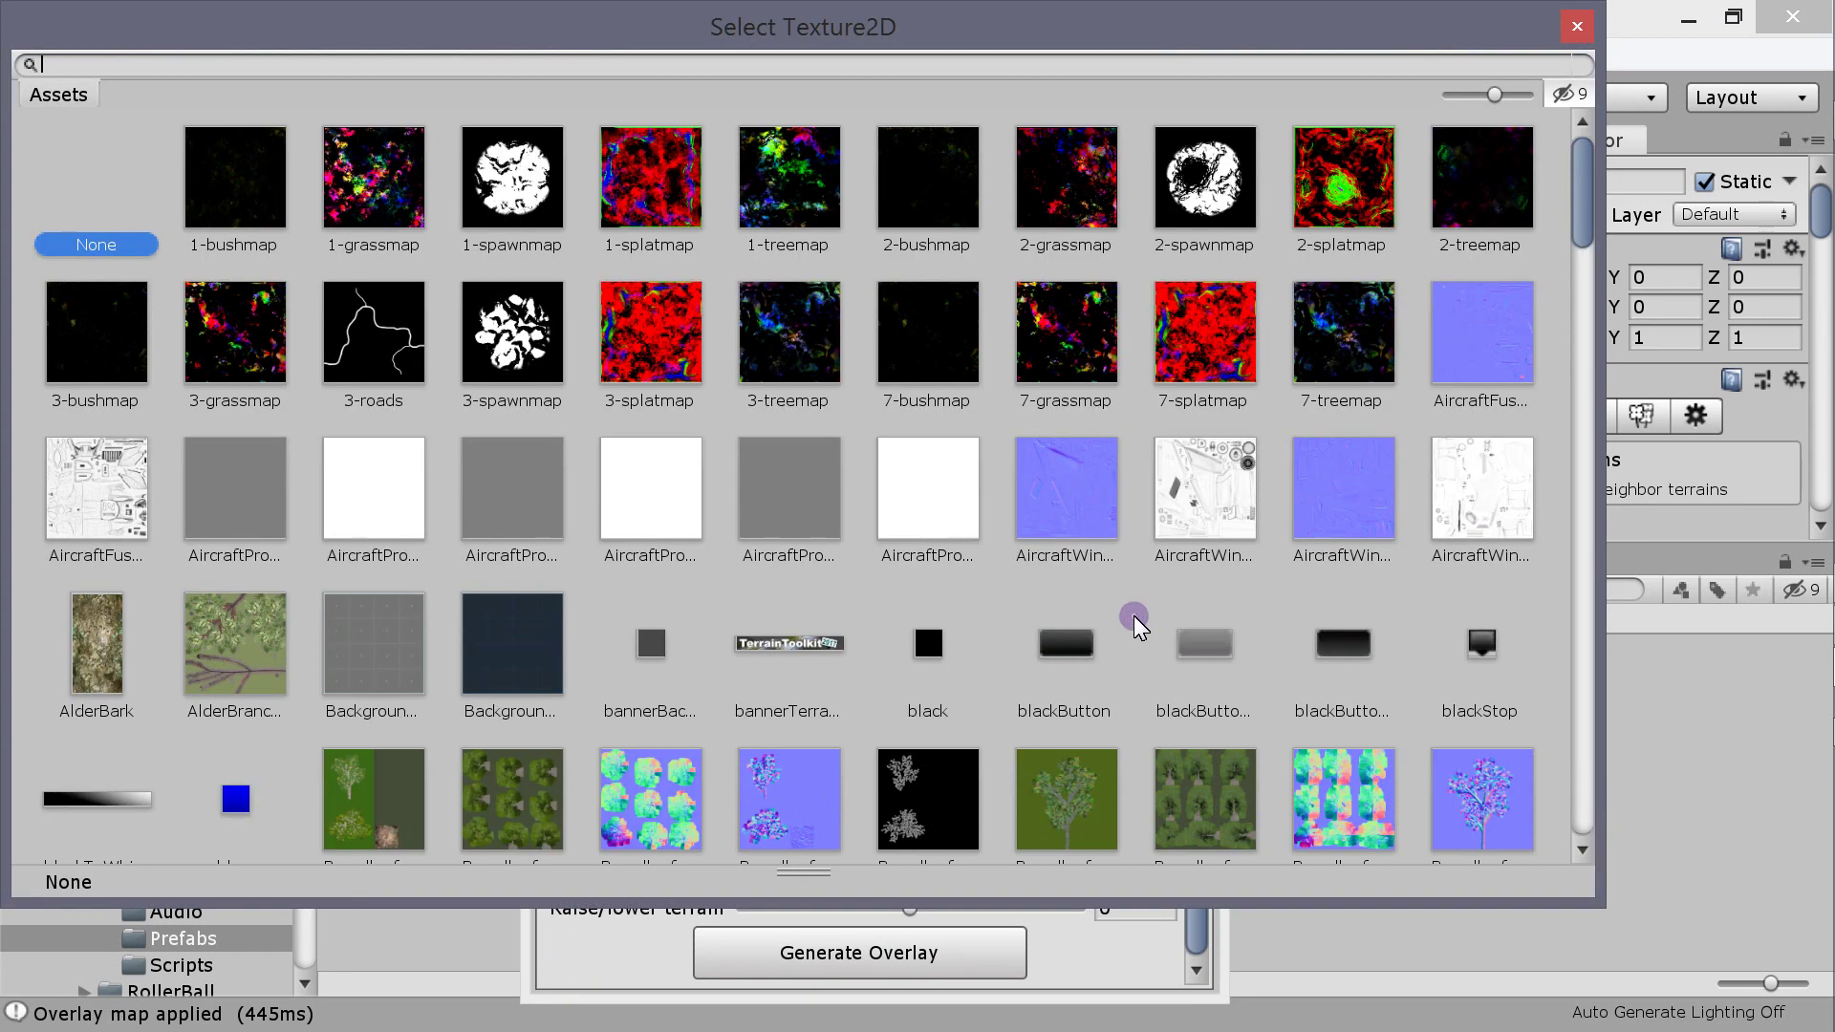
{"action": "double_click", "coordinate": [415, 359]}
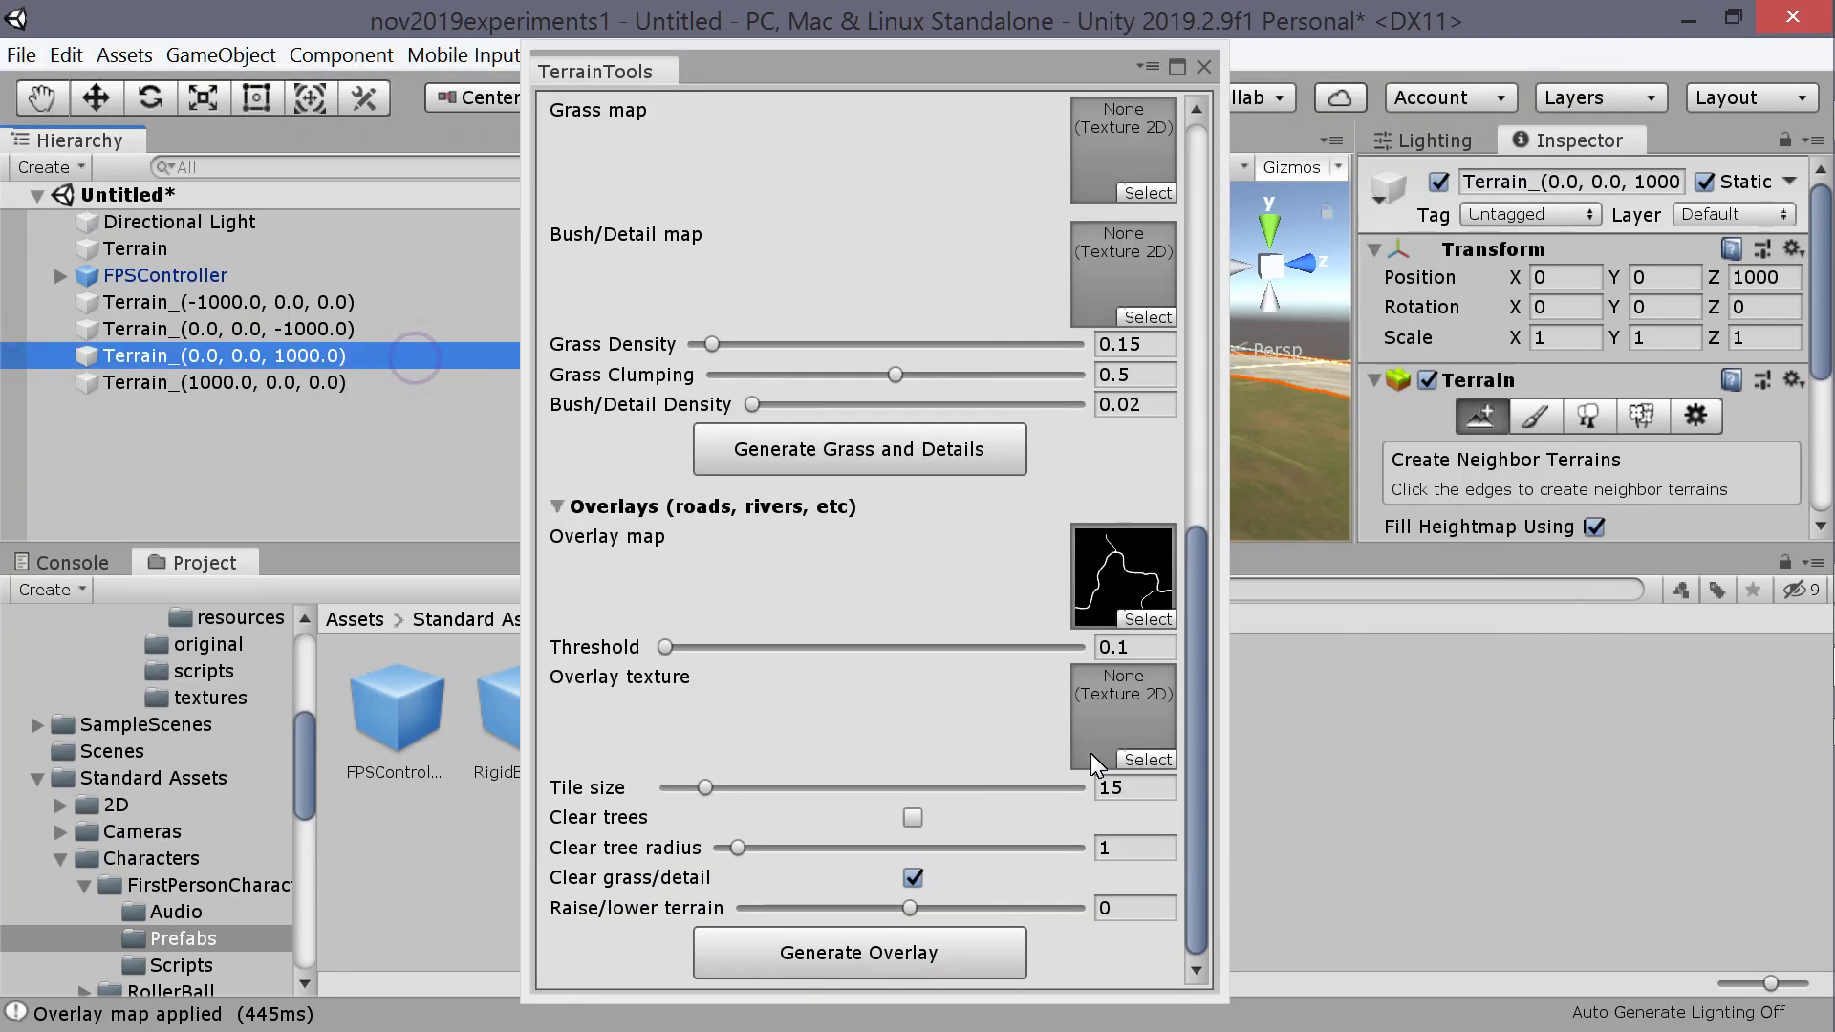
{"action": "left_click", "coordinate": [1149, 758]}
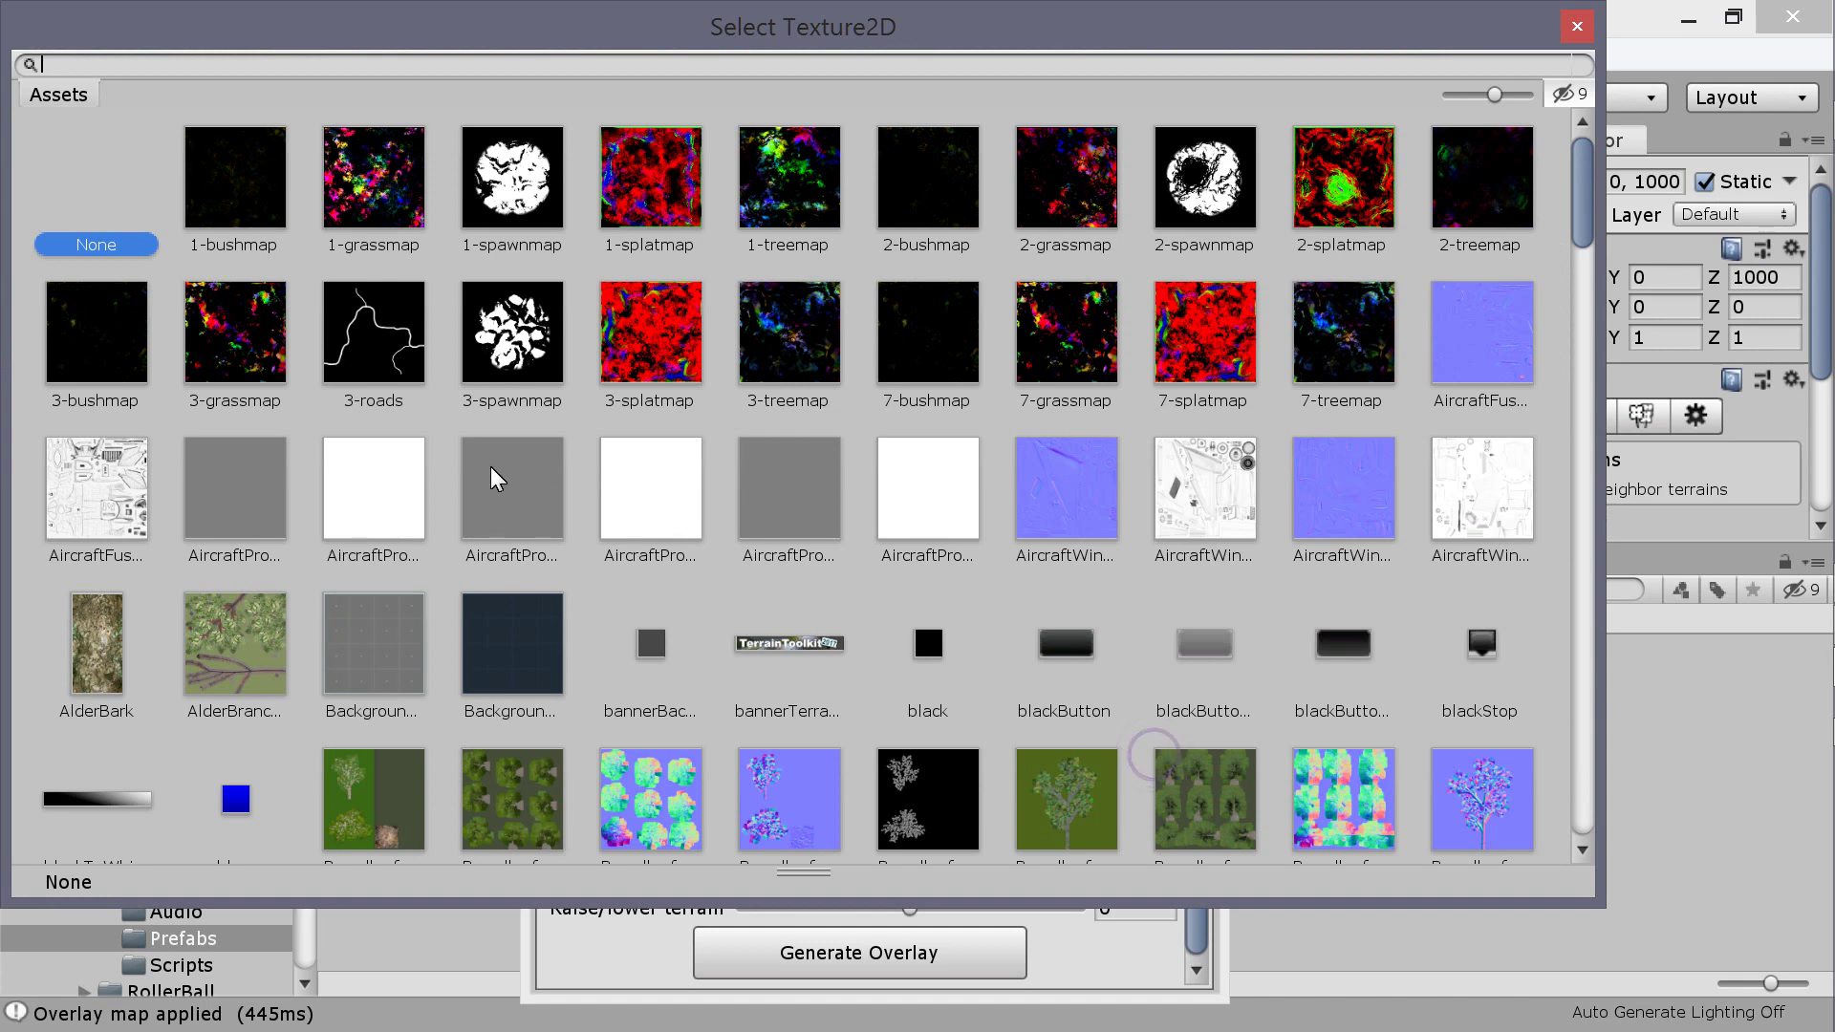
{"action": "scroll", "coordinate": [892, 622], "scroll_direction": "down", "scroll_amount": 10}
{"action": "double_click", "coordinate": [679, 574]}
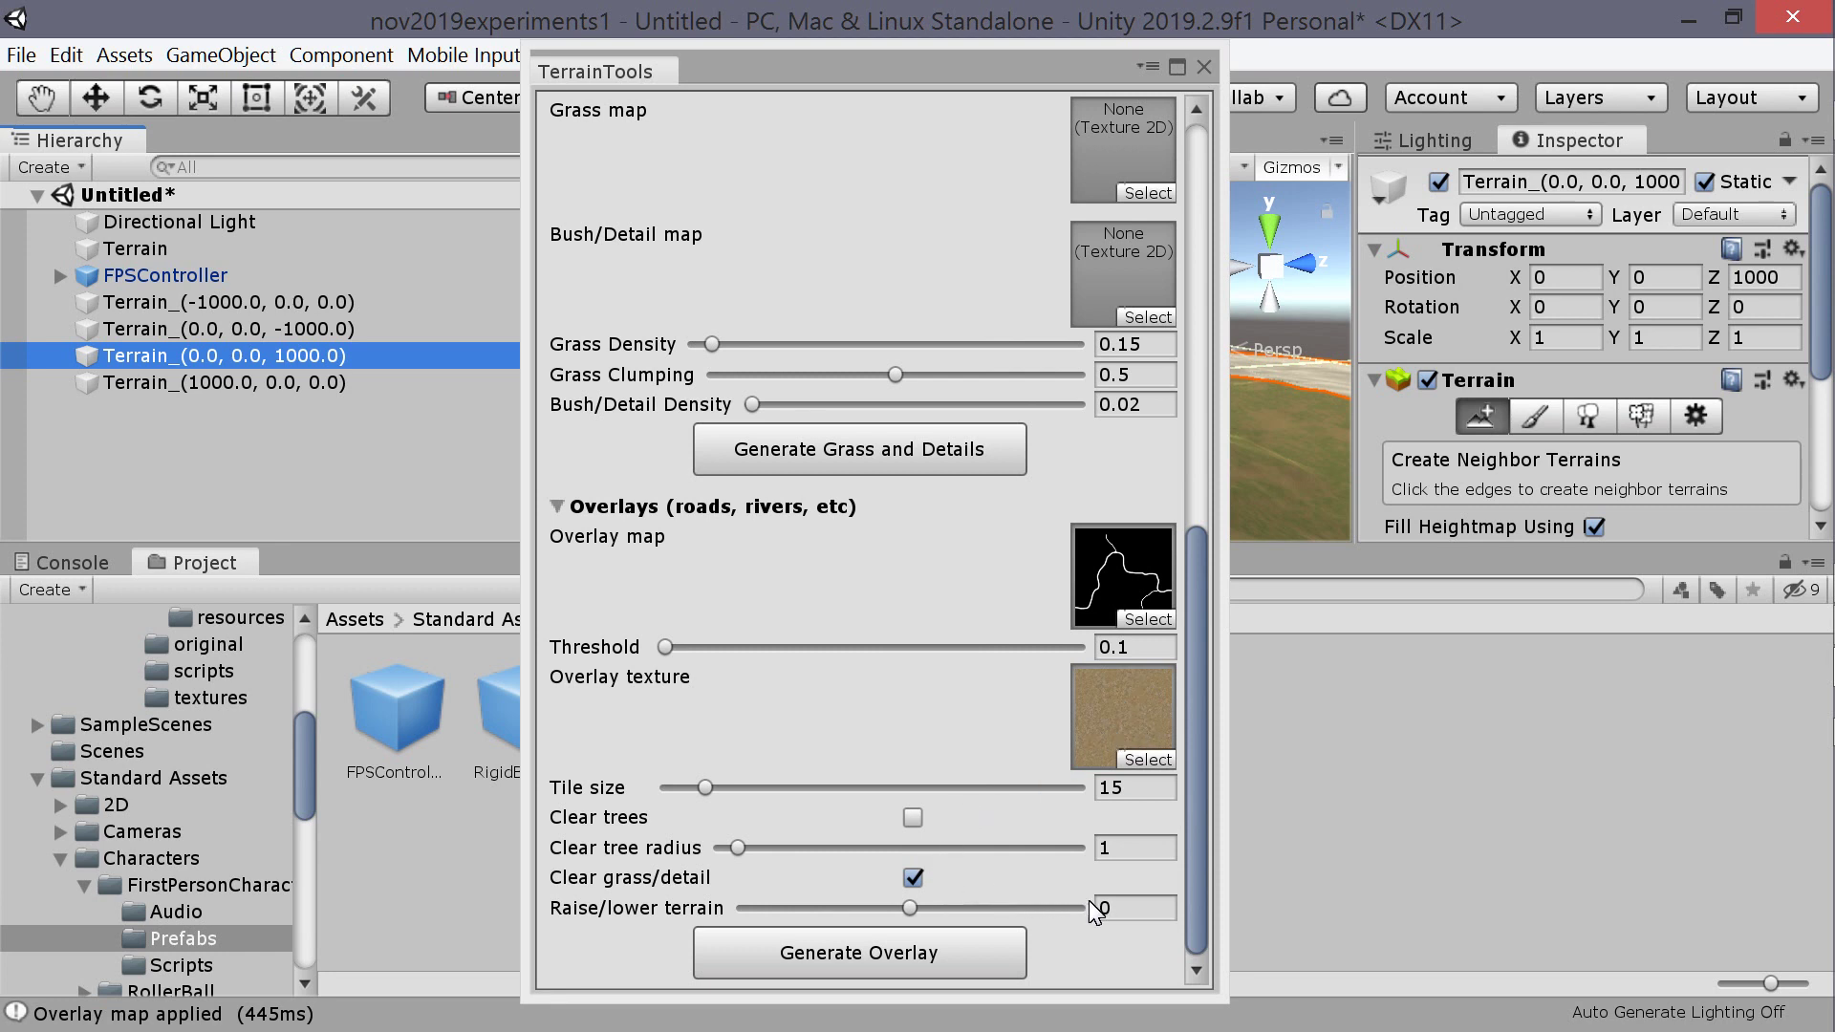
- Set raise/lower terrain to -15 and regenerate the overlay so the road sinks
{"action": "left_click", "coordinate": [1133, 907]}
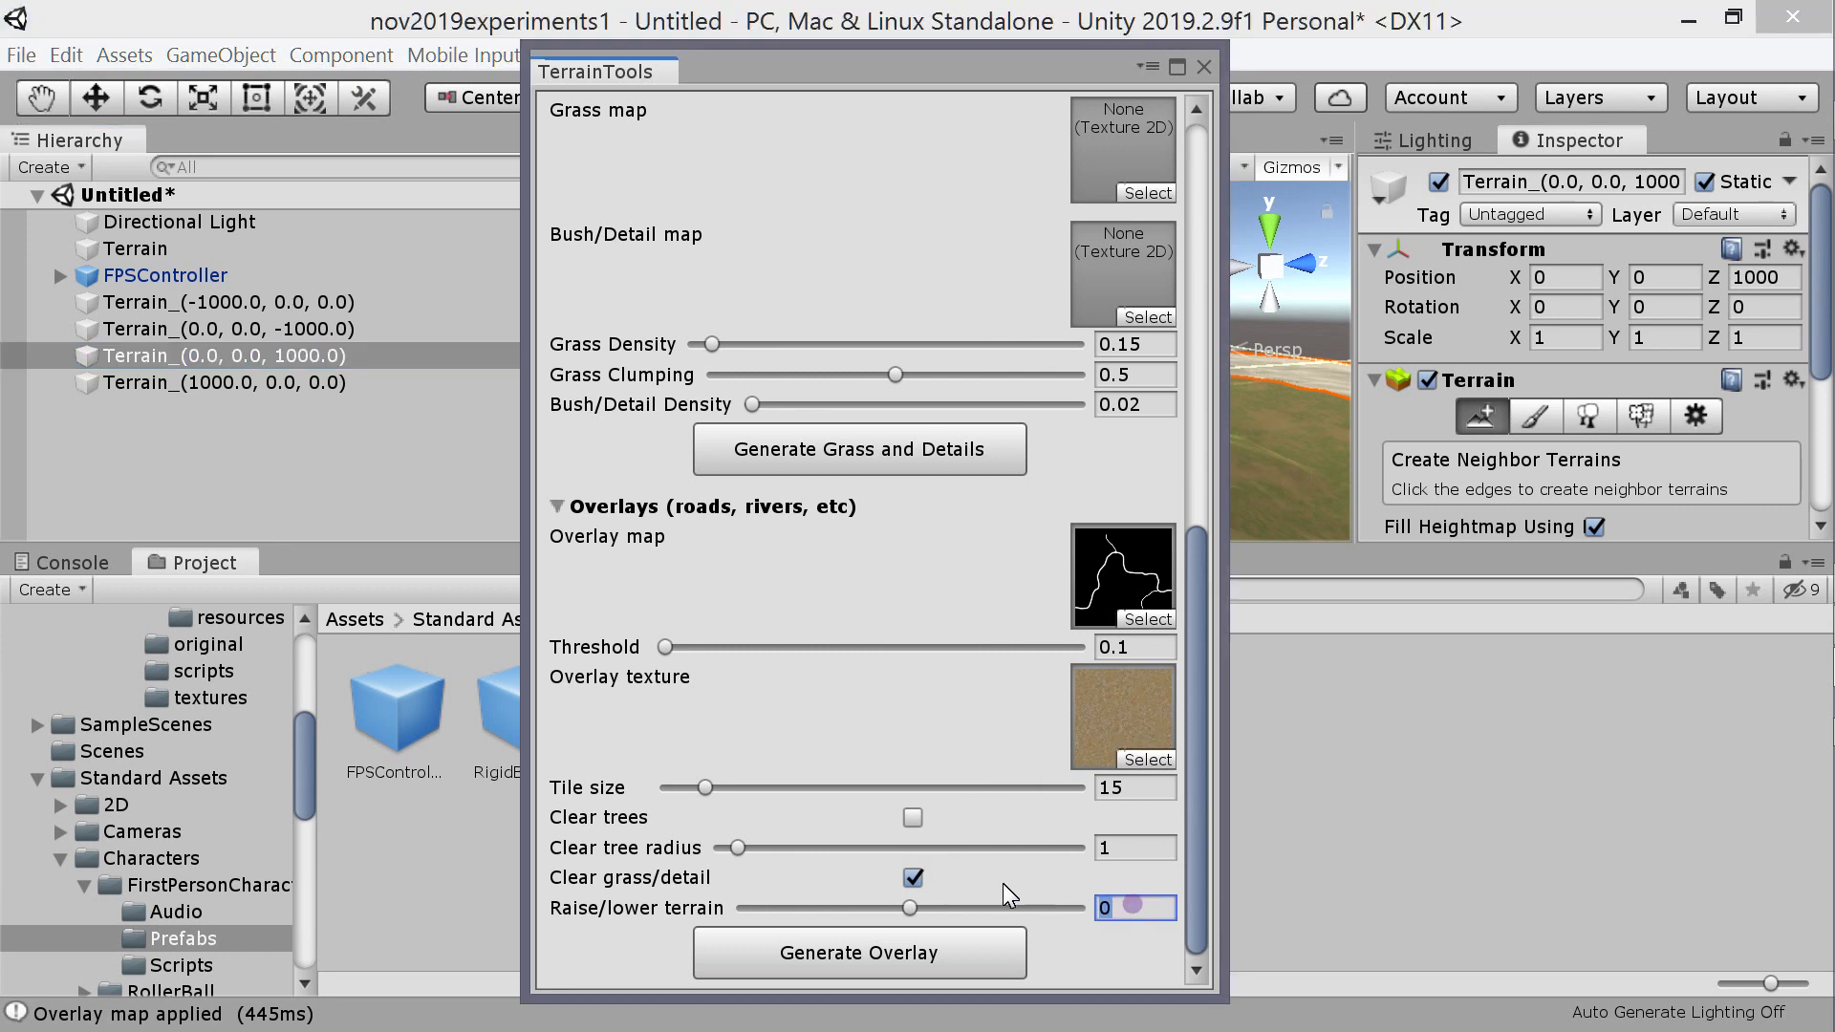
{"action": "type", "text": "20"}
{"action": "left_click_drag", "start_coordinate": [974, 908], "coordinate": [850, 908]}
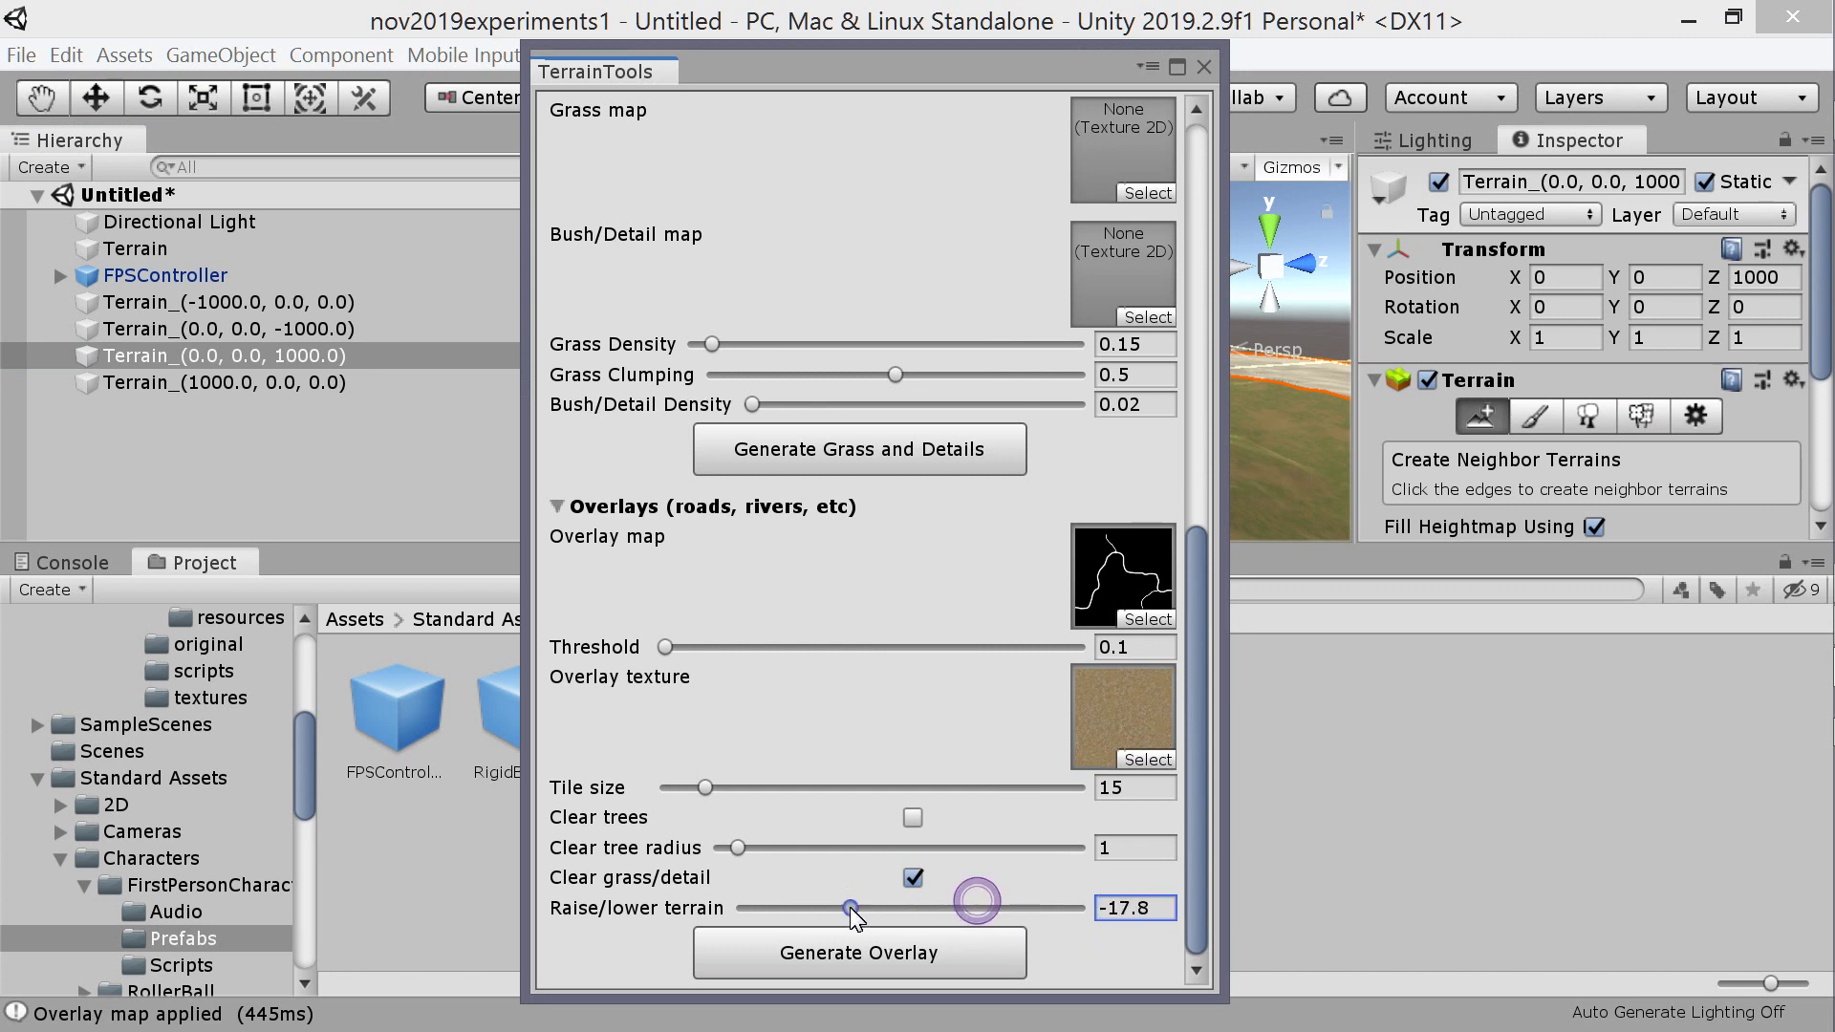
{"action": "left_click", "coordinate": [1117, 906]}
{"action": "type", "text": "-15"}
{"action": "left_click", "coordinate": [919, 951]}
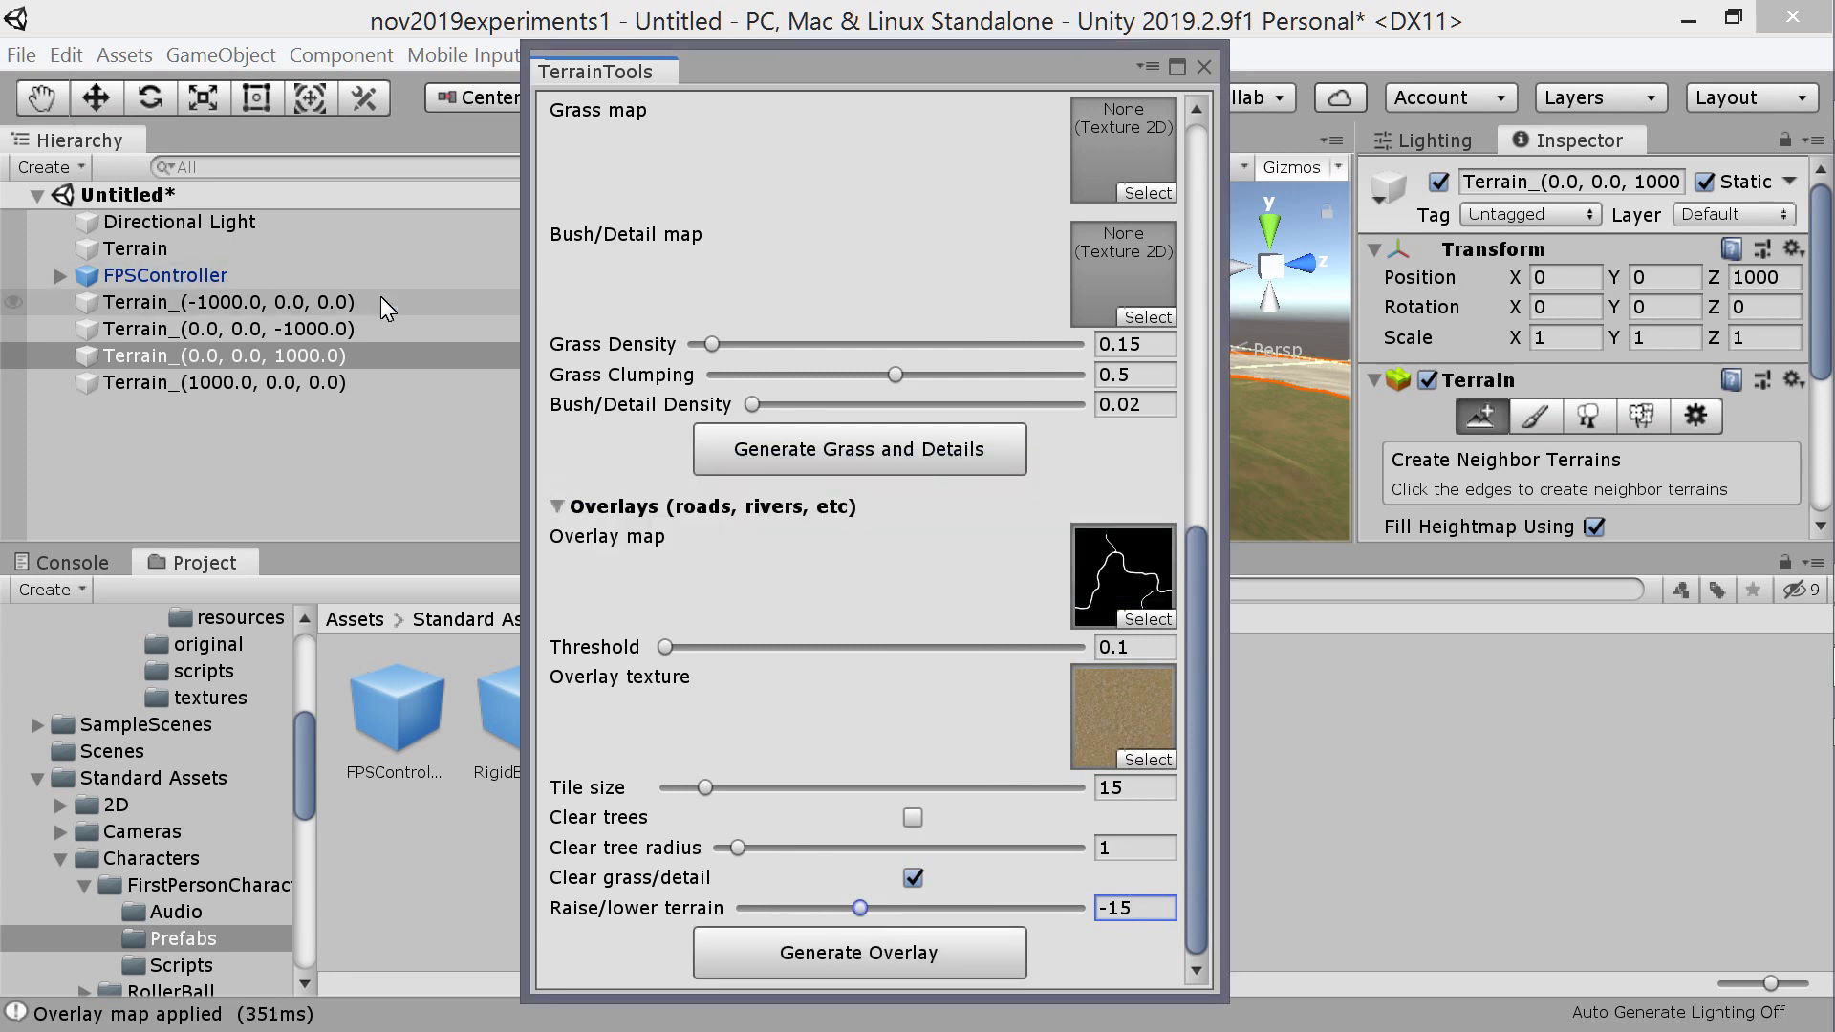
{"action": "left_click", "coordinate": [1201, 67]}
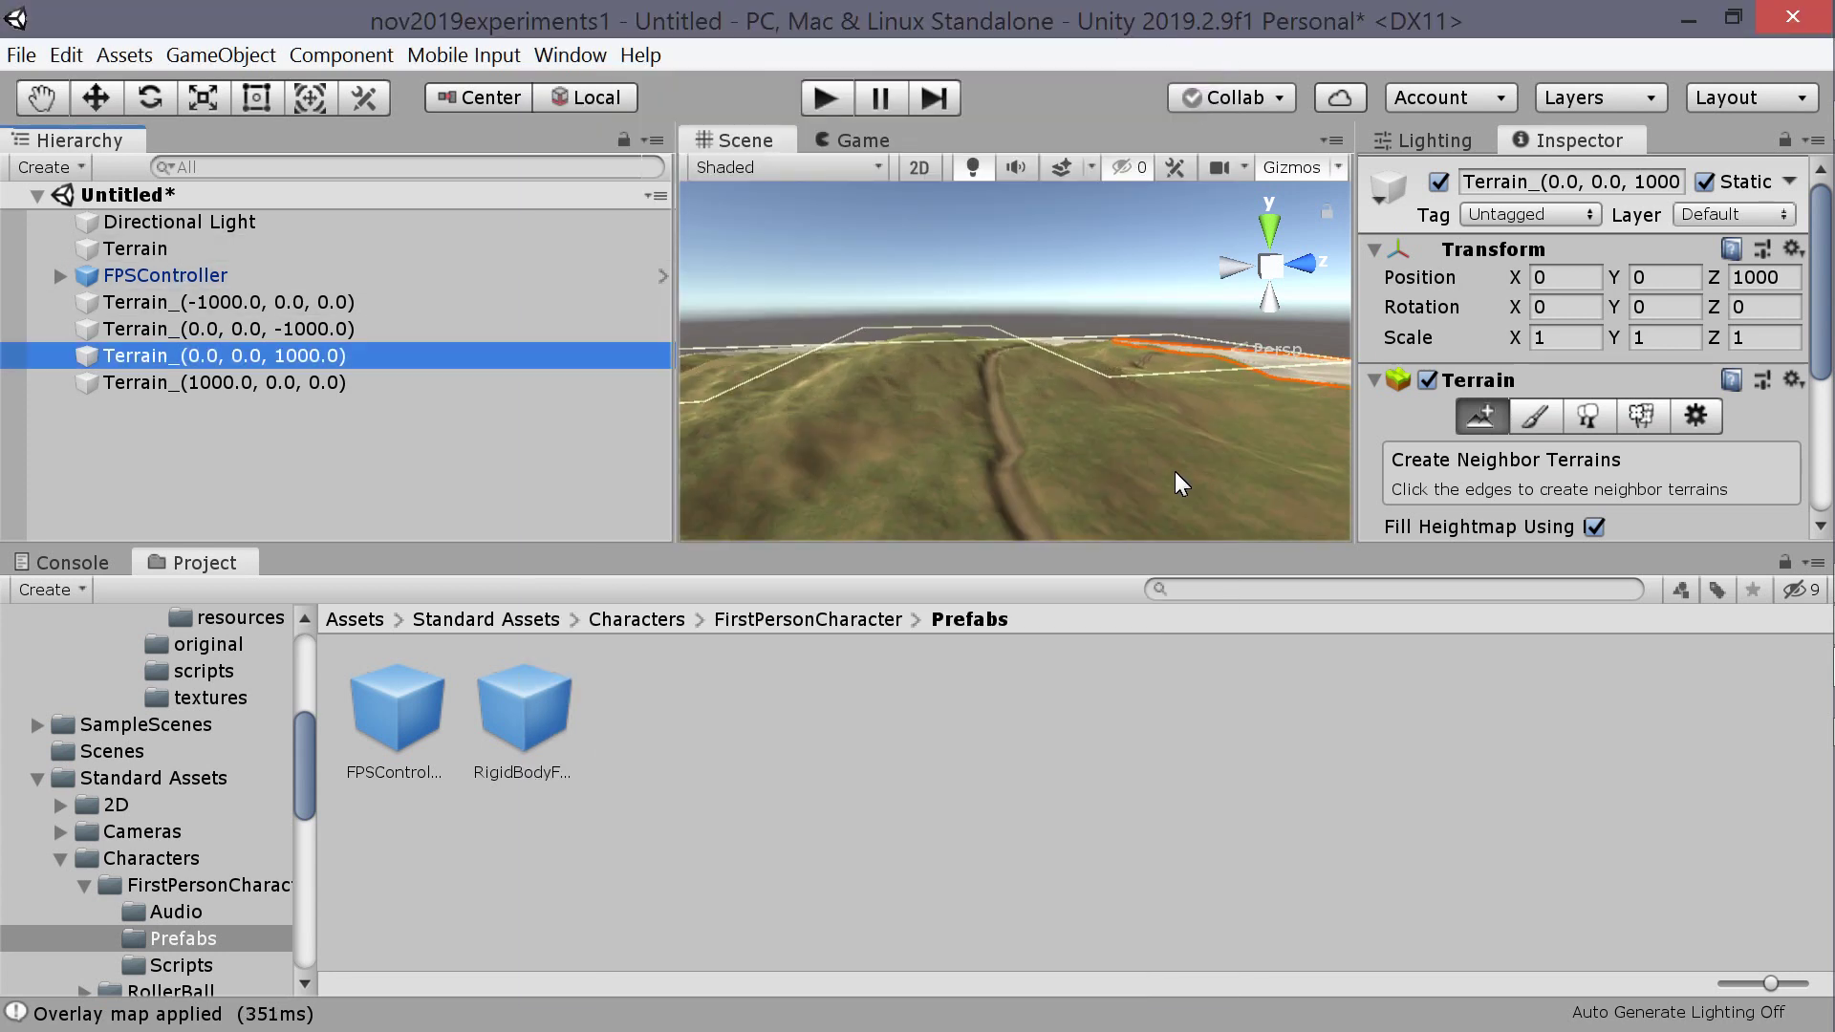
- Orbit the Scene view down and then level along the sunken road ravine
{"action": "right_click_drag", "start_coordinate": [1116, 359], "coordinate": [1062, 471]}
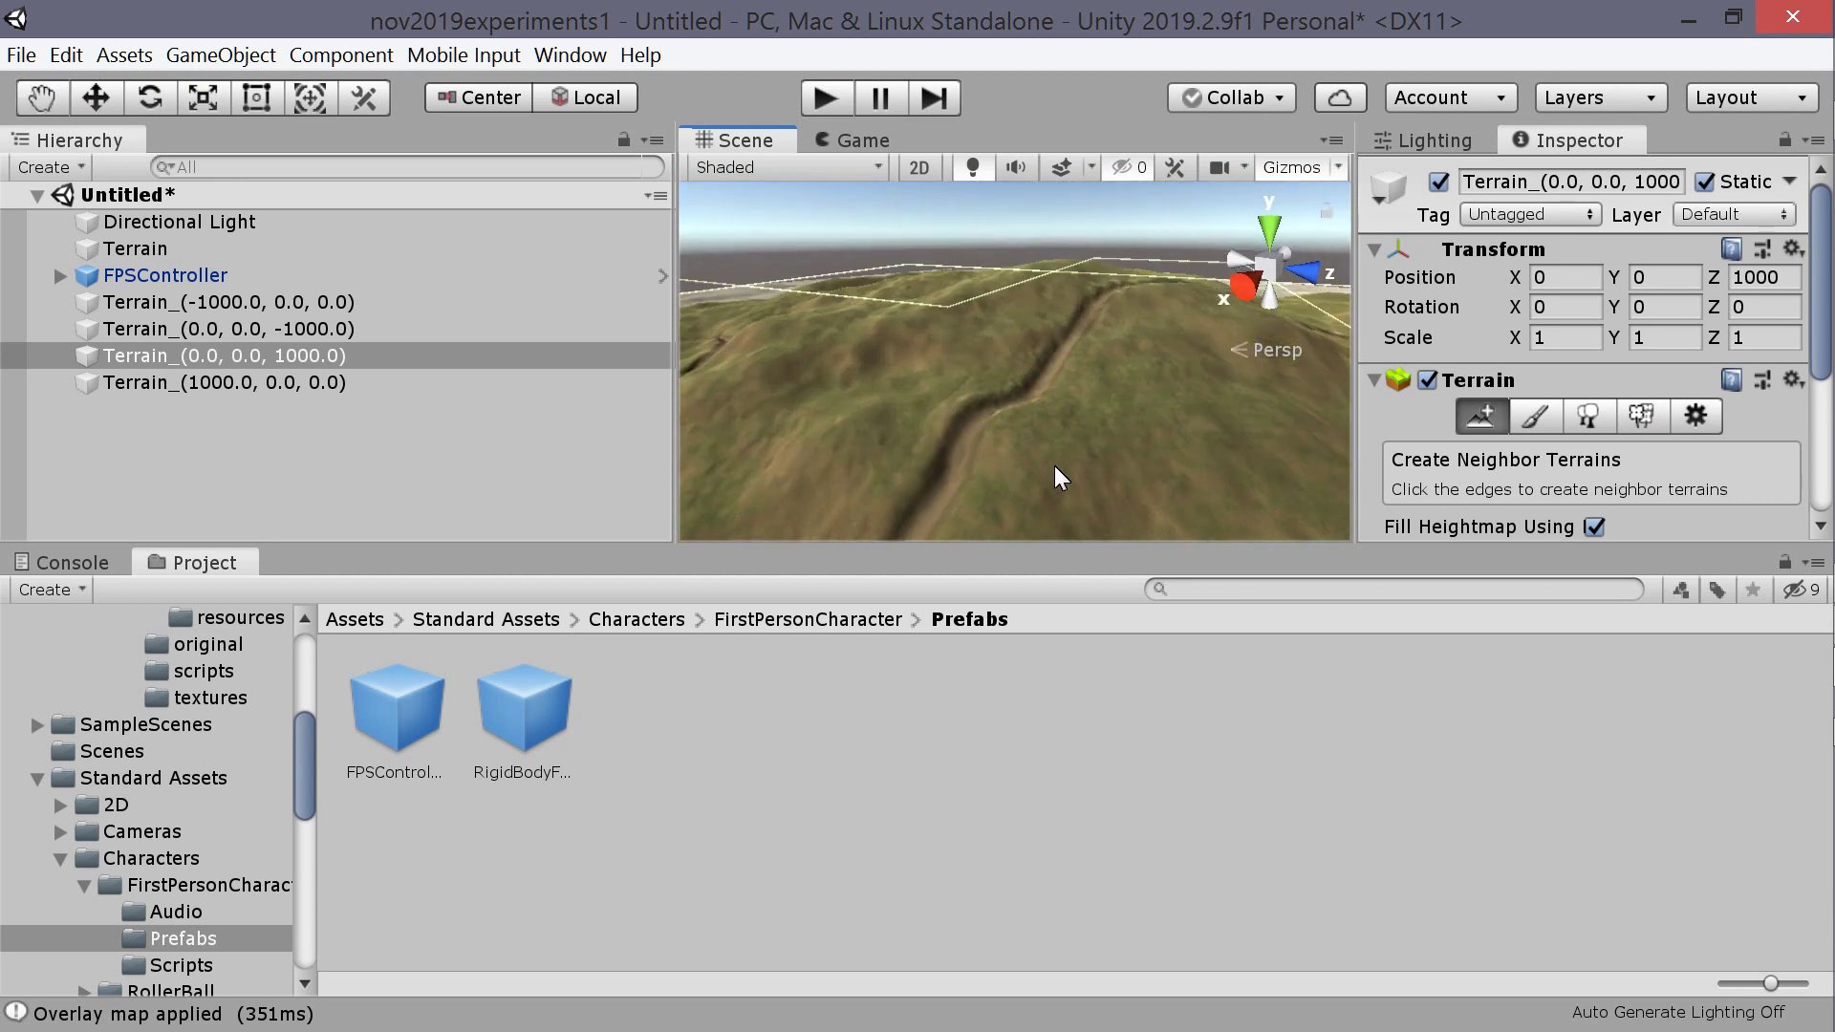
{"action": "right_click_drag", "start_coordinate": [1053, 467], "coordinate": [985, 427]}
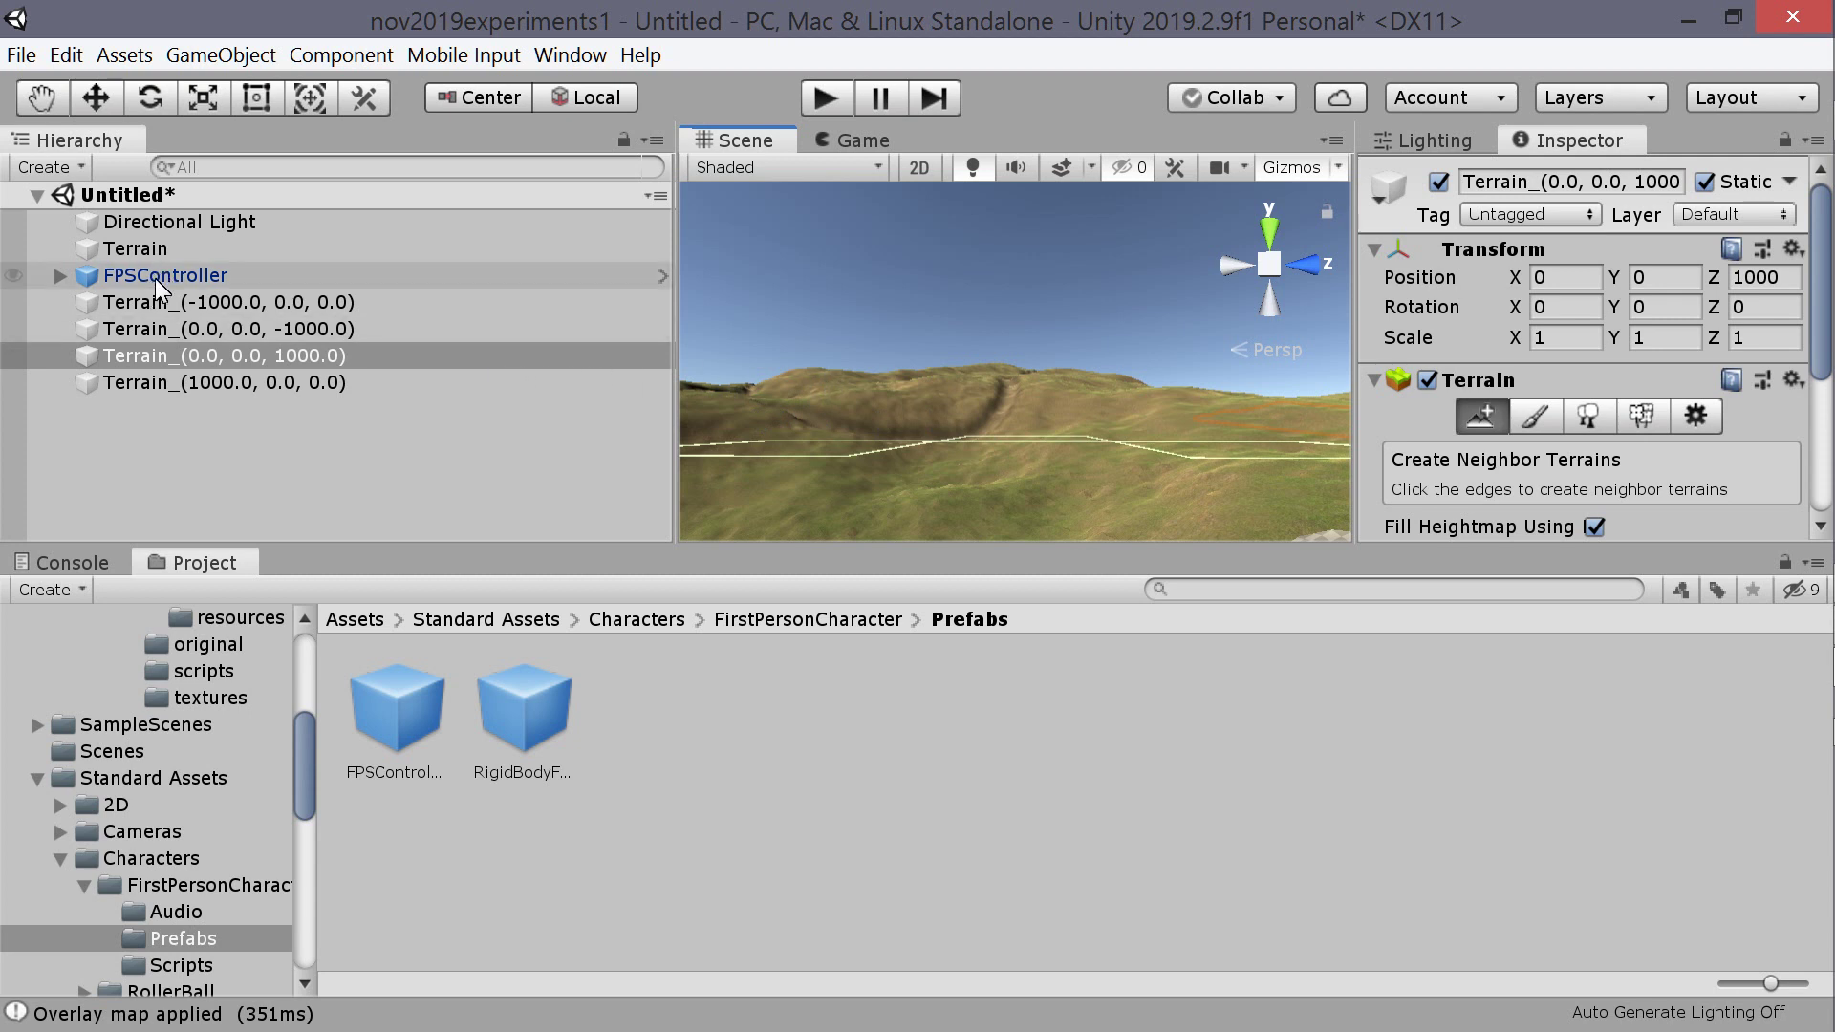
- Open the Terrain Tools window with the scene's Terrain as the target terrain
{"action": "left_click", "coordinate": [156, 252]}
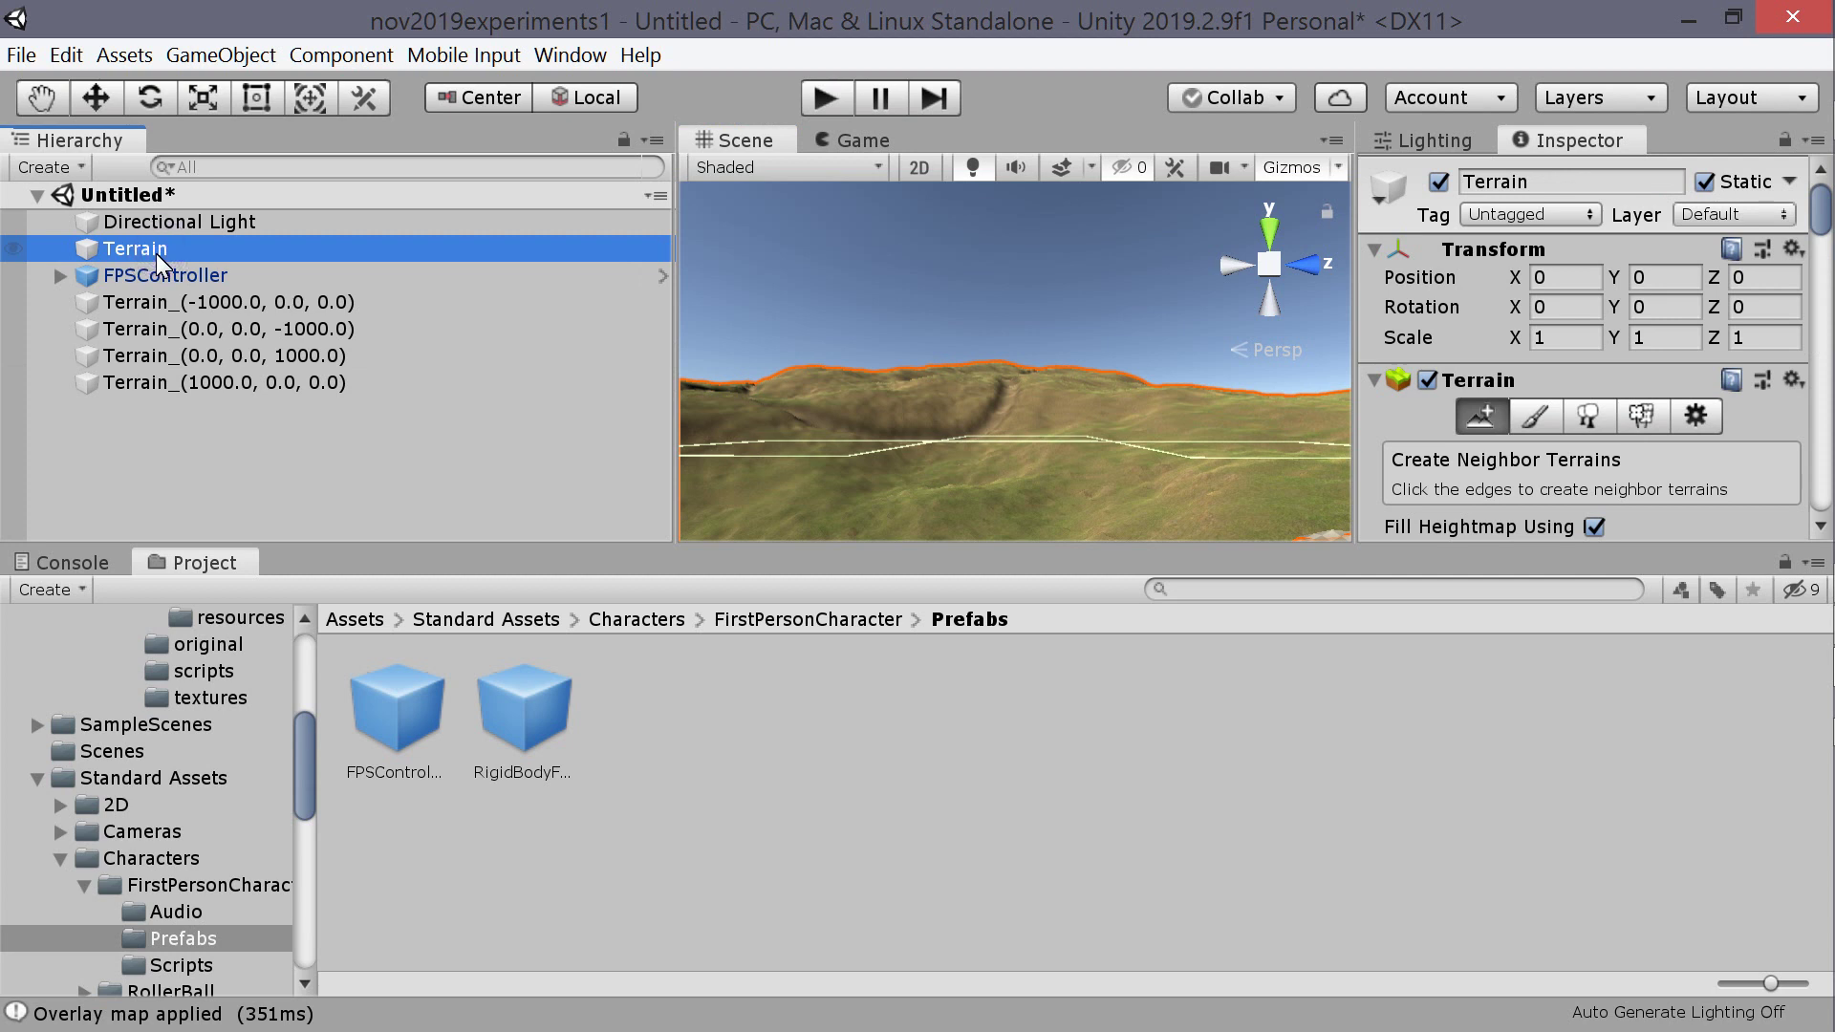
{"action": "left_click", "coordinate": [590, 56]}
{"action": "mouse_move", "coordinate": [807, 119]}
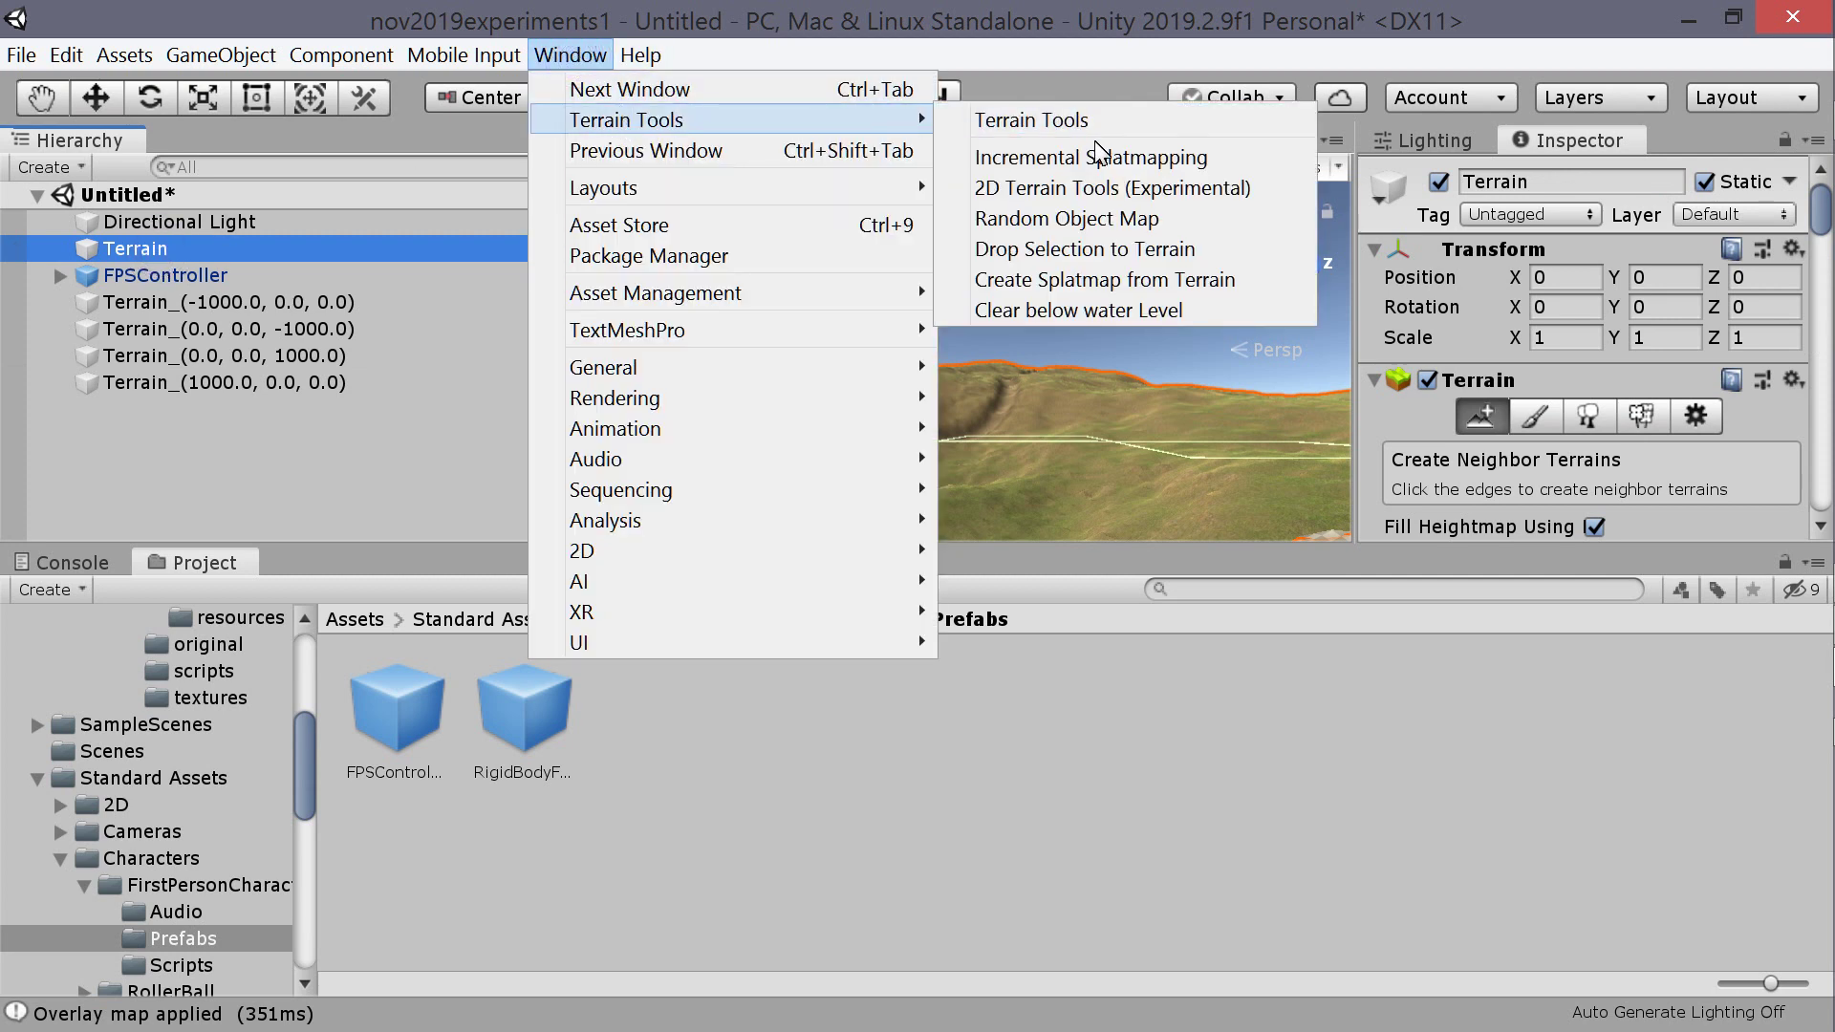
{"action": "left_click", "coordinate": [1087, 119]}
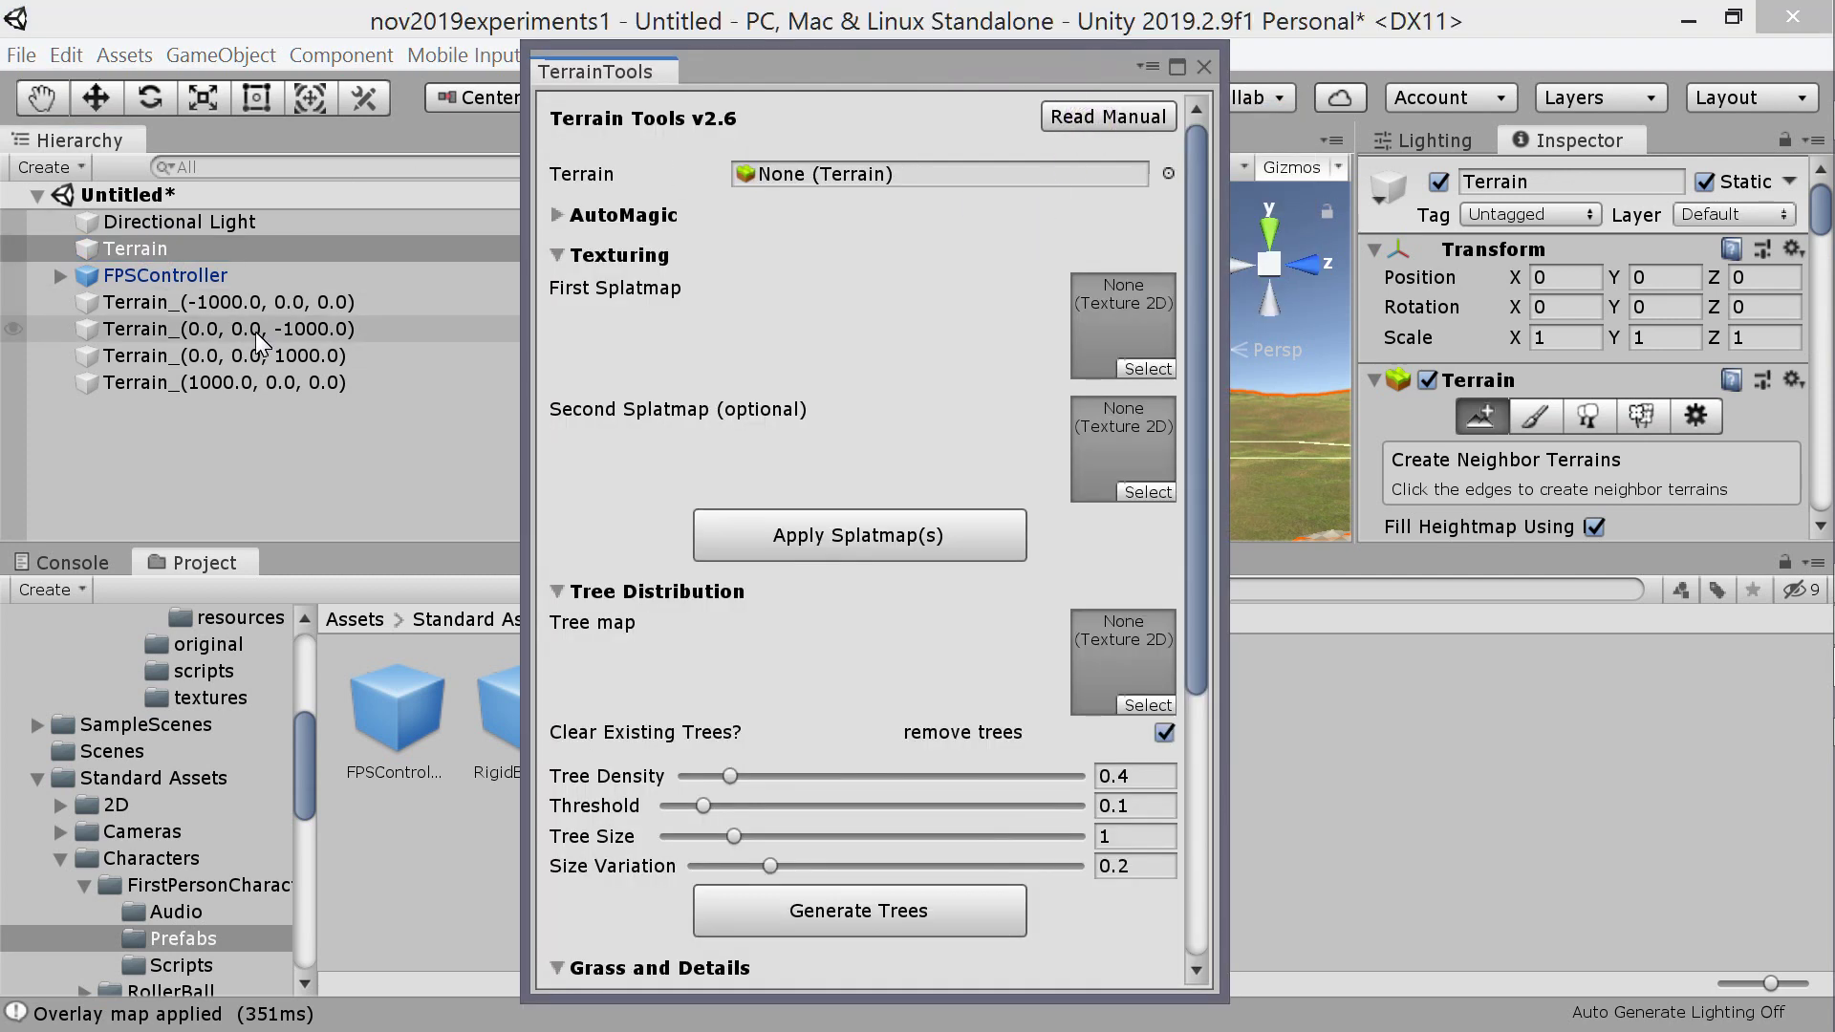
{"action": "left_click_drag", "start_coordinate": [188, 246], "coordinate": [998, 186]}
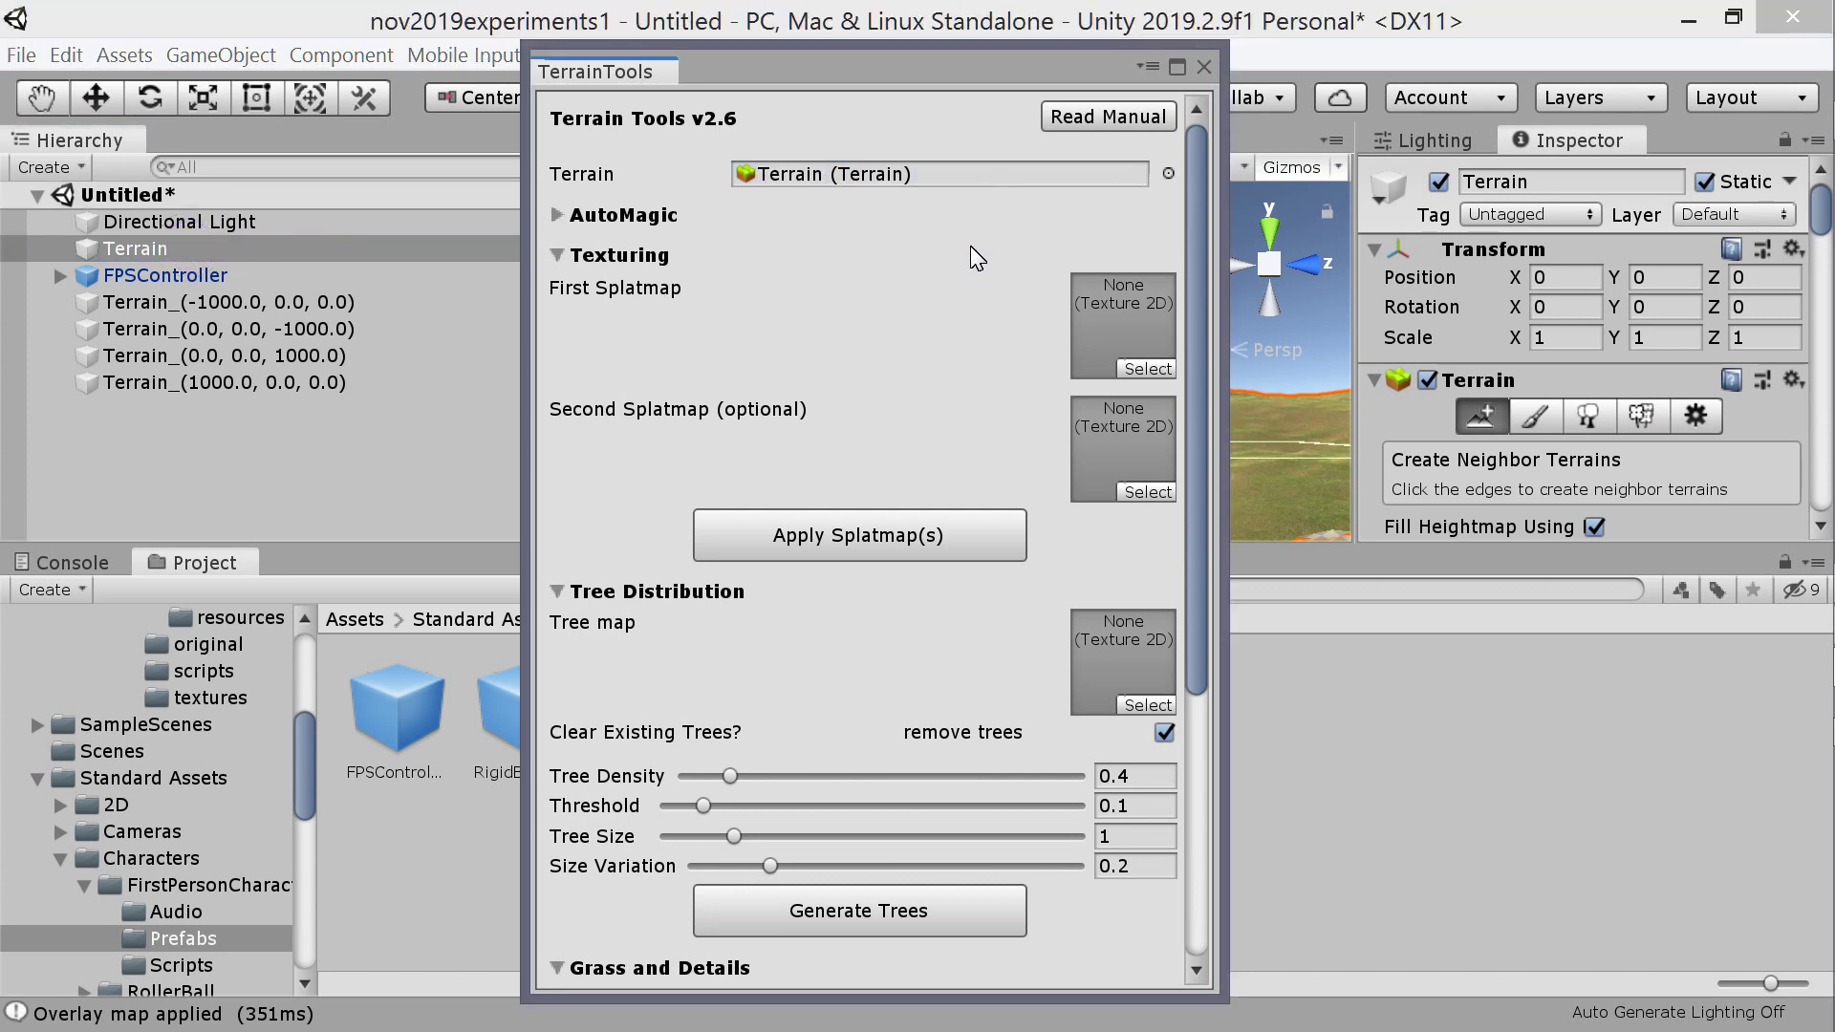
- Assign the 3-roads image as the first splatmap texture
{"action": "left_click", "coordinate": [1147, 368]}
{"action": "left_click", "coordinate": [376, 363]}
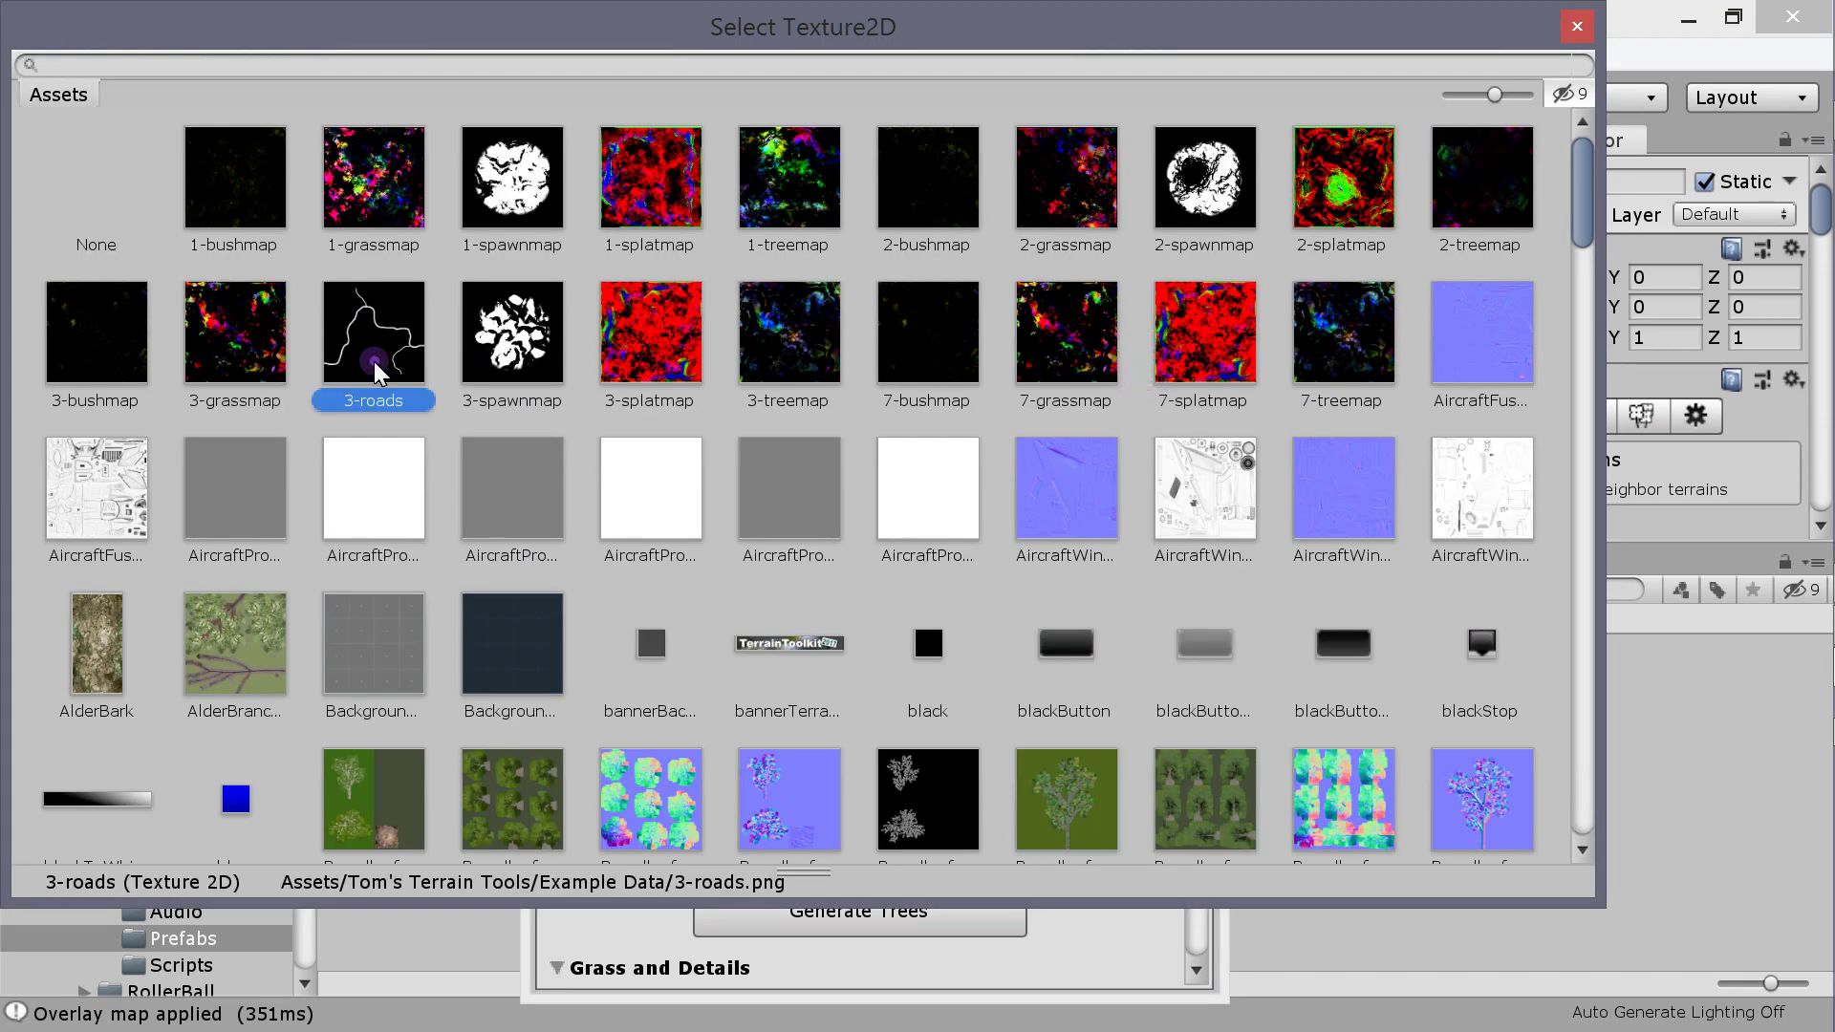
{"action": "left_click", "coordinate": [376, 363]}
{"action": "scroll", "coordinate": [1133, 566], "scroll_direction": "down", "scroll_amount": 6}
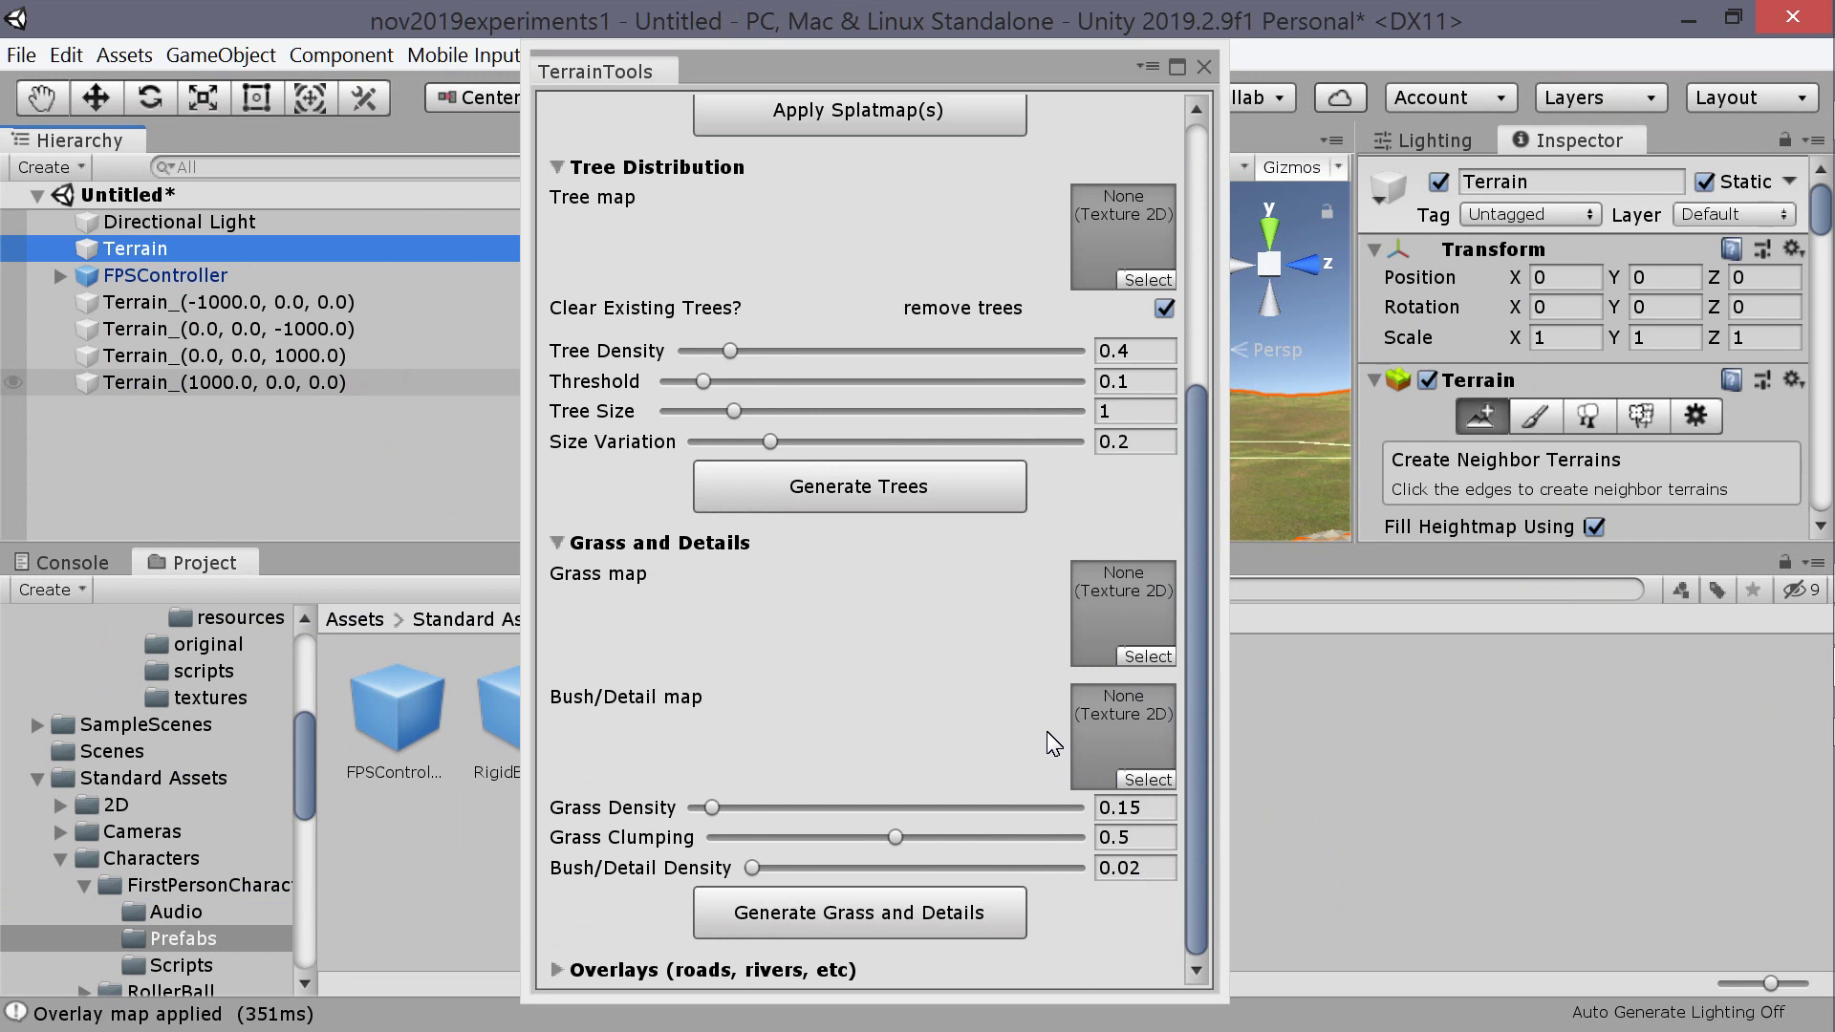
- In the Overlays (roads, rivers, etc) section, set the overlay map to 3-roads
{"action": "left_click", "coordinate": [558, 969]}
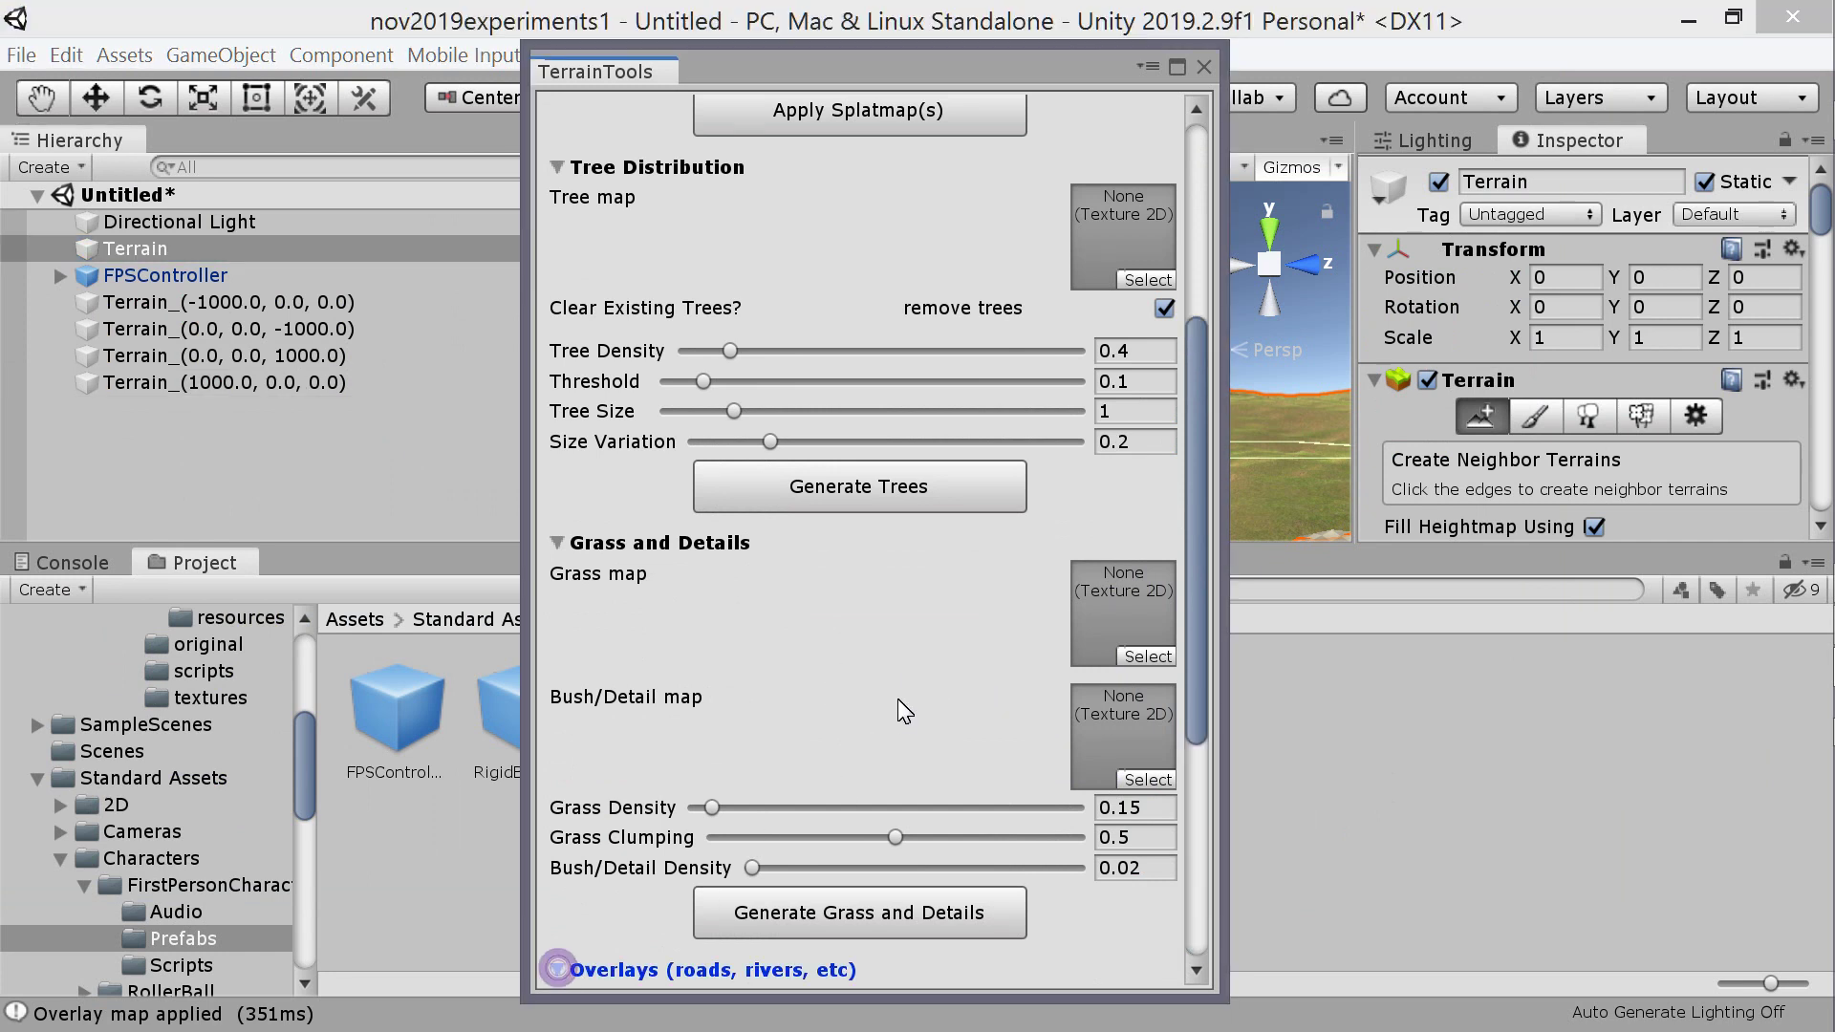
{"action": "scroll", "coordinate": [904, 711], "scroll_direction": "down", "scroll_amount": 5}
{"action": "left_click", "coordinate": [1146, 676]}
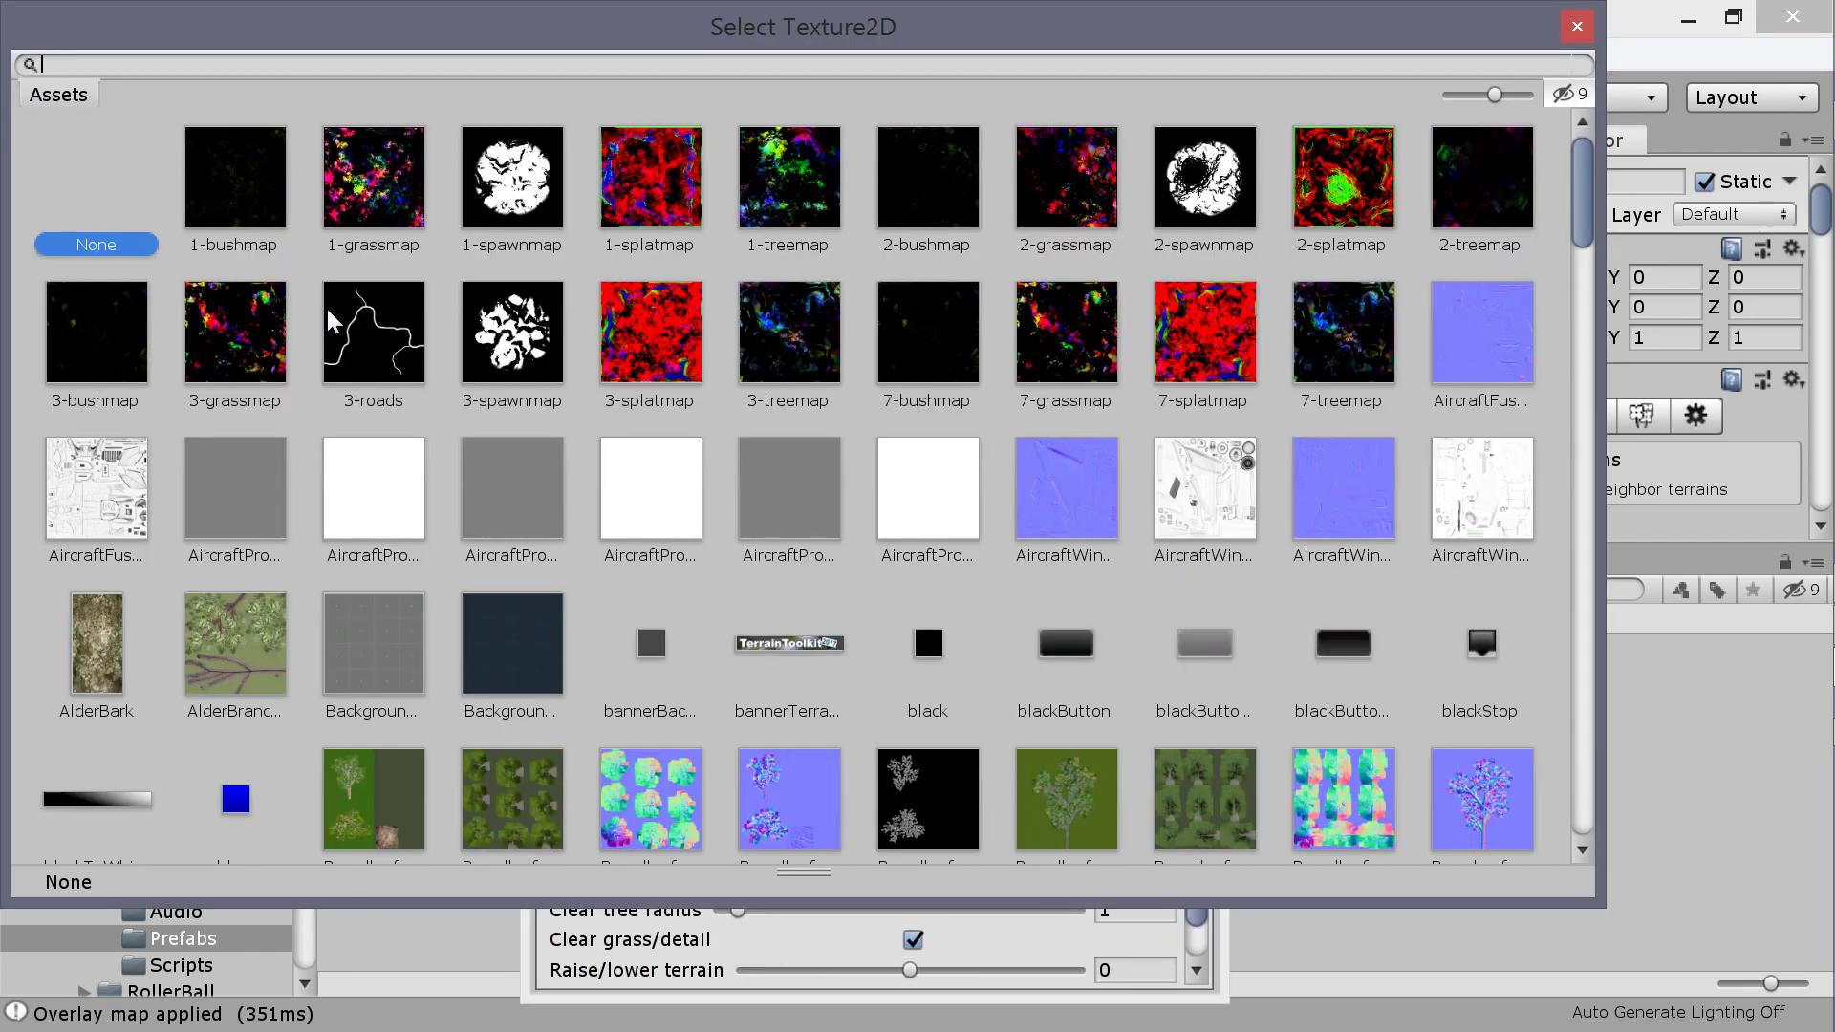
{"action": "left_click", "coordinate": [367, 341]}
{"action": "left_click", "coordinate": [369, 341]}
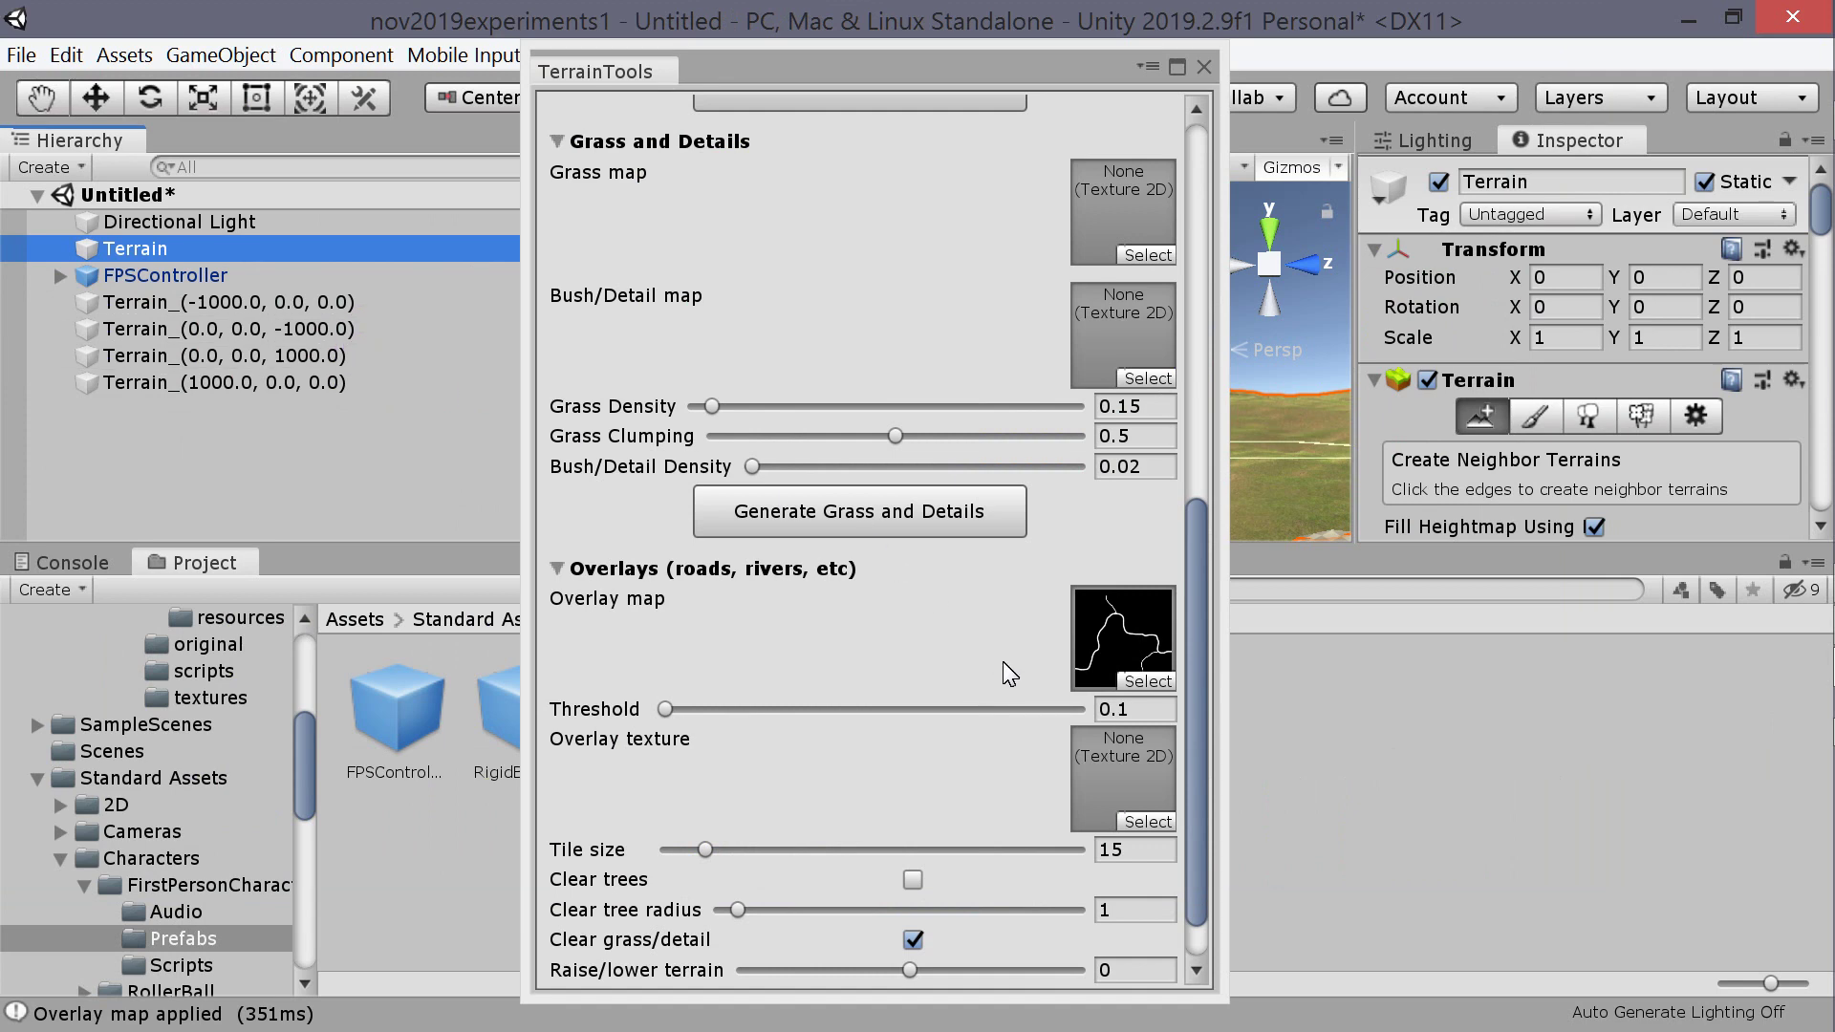
- Set the road overlay texture to Grass&Rock
{"action": "scroll", "coordinate": [1126, 737], "scroll_direction": "down", "scroll_amount": 1}
{"action": "left_click", "coordinate": [1129, 763]}
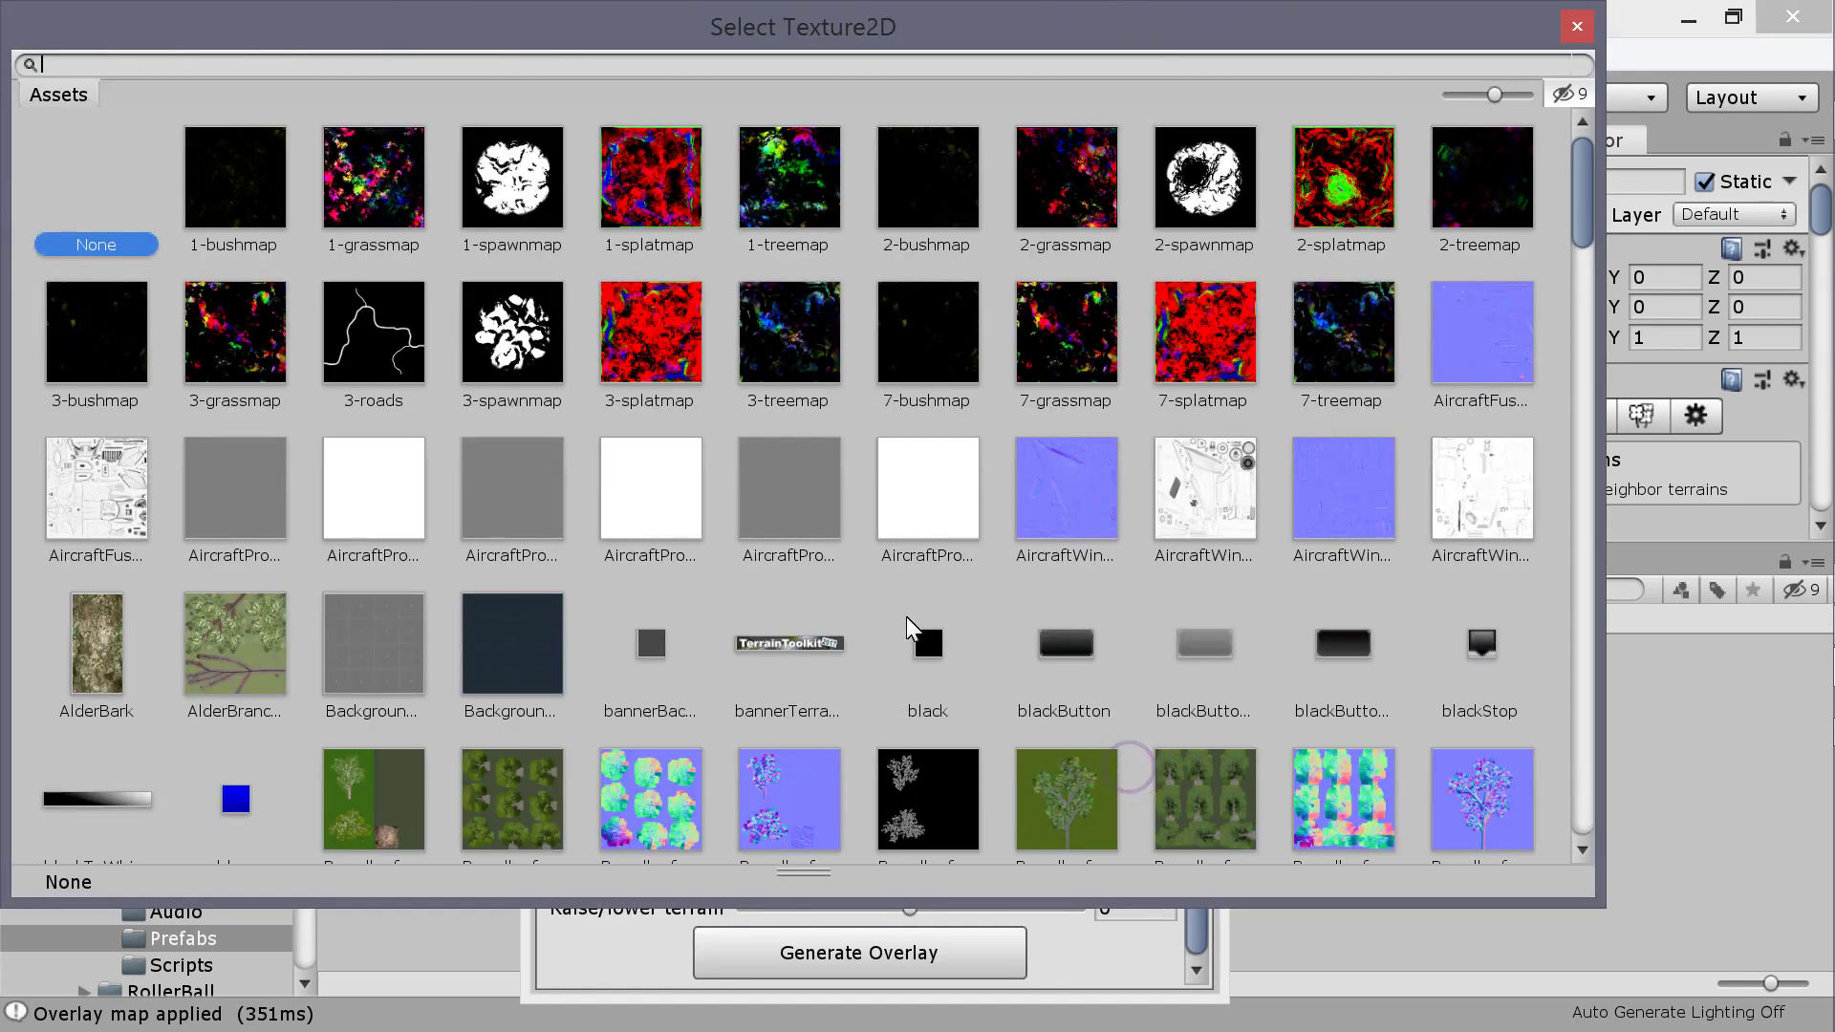
{"action": "scroll", "coordinate": [942, 595], "scroll_direction": "down", "scroll_amount": 5}
{"action": "scroll", "coordinate": [955, 592], "scroll_direction": "down", "scroll_amount": 3}
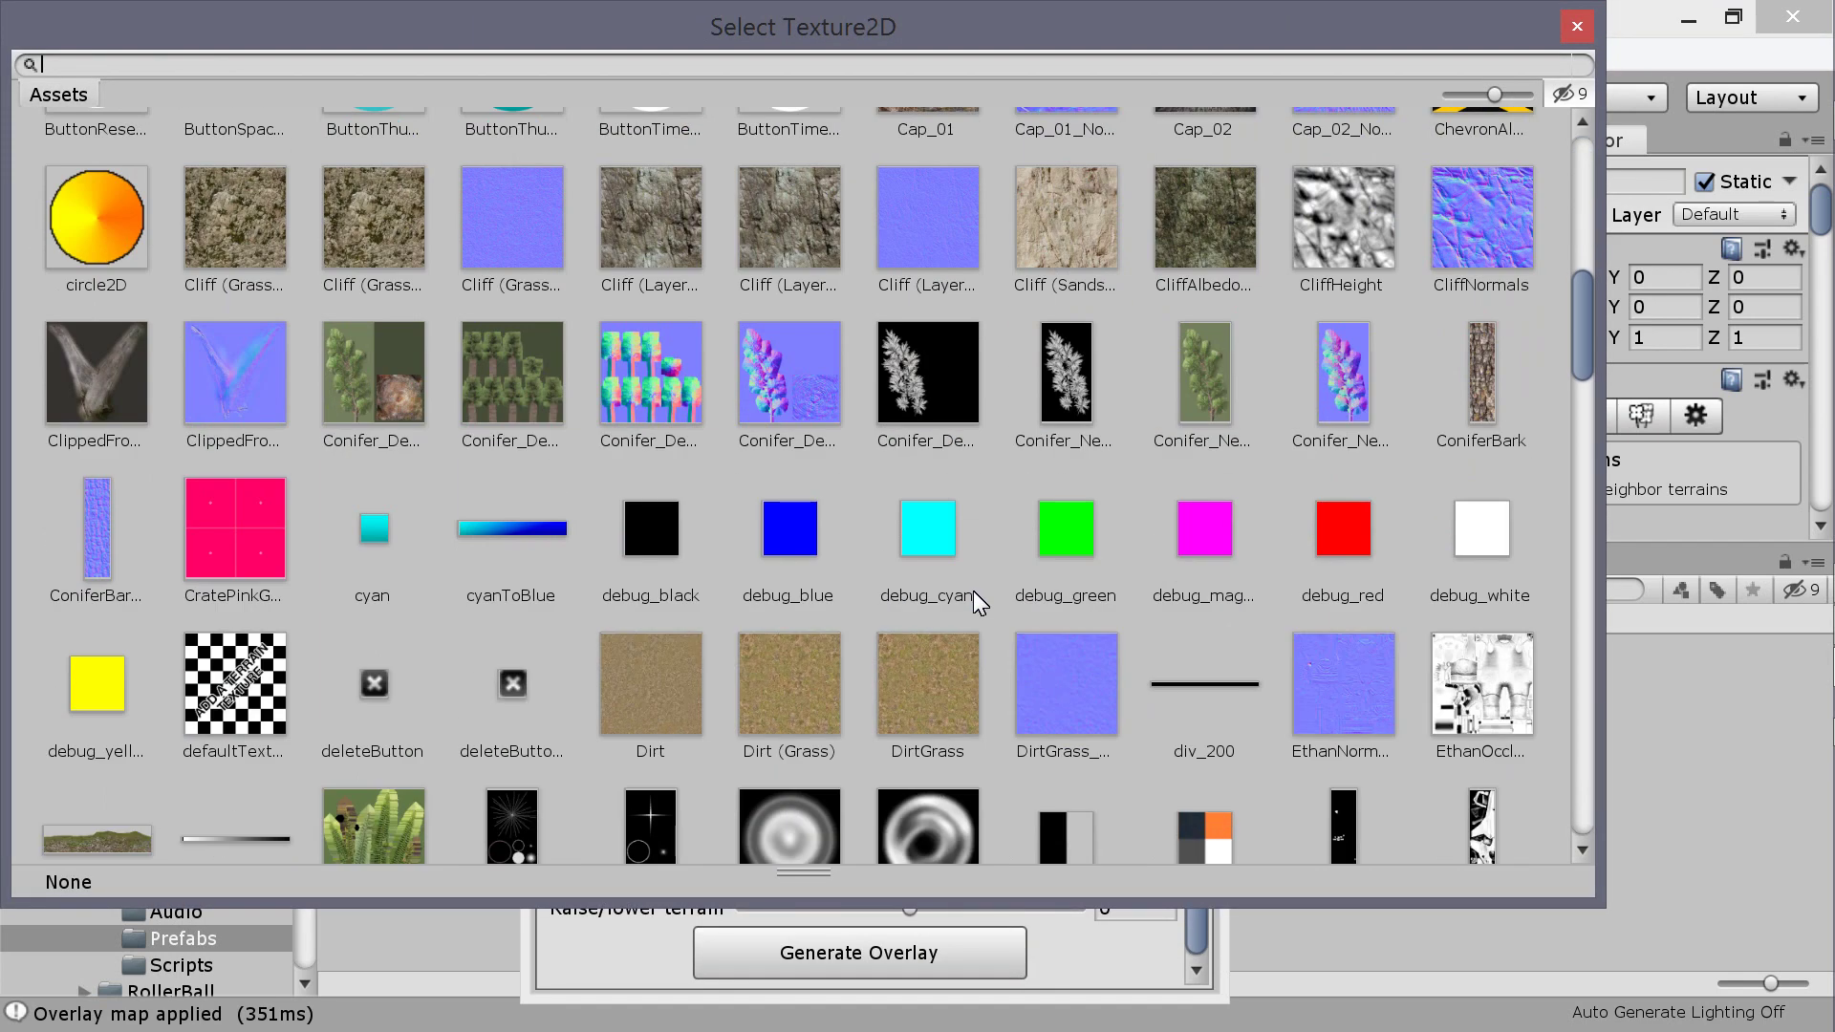
{"action": "scroll", "coordinate": [973, 591], "scroll_direction": "down", "scroll_amount": 4}
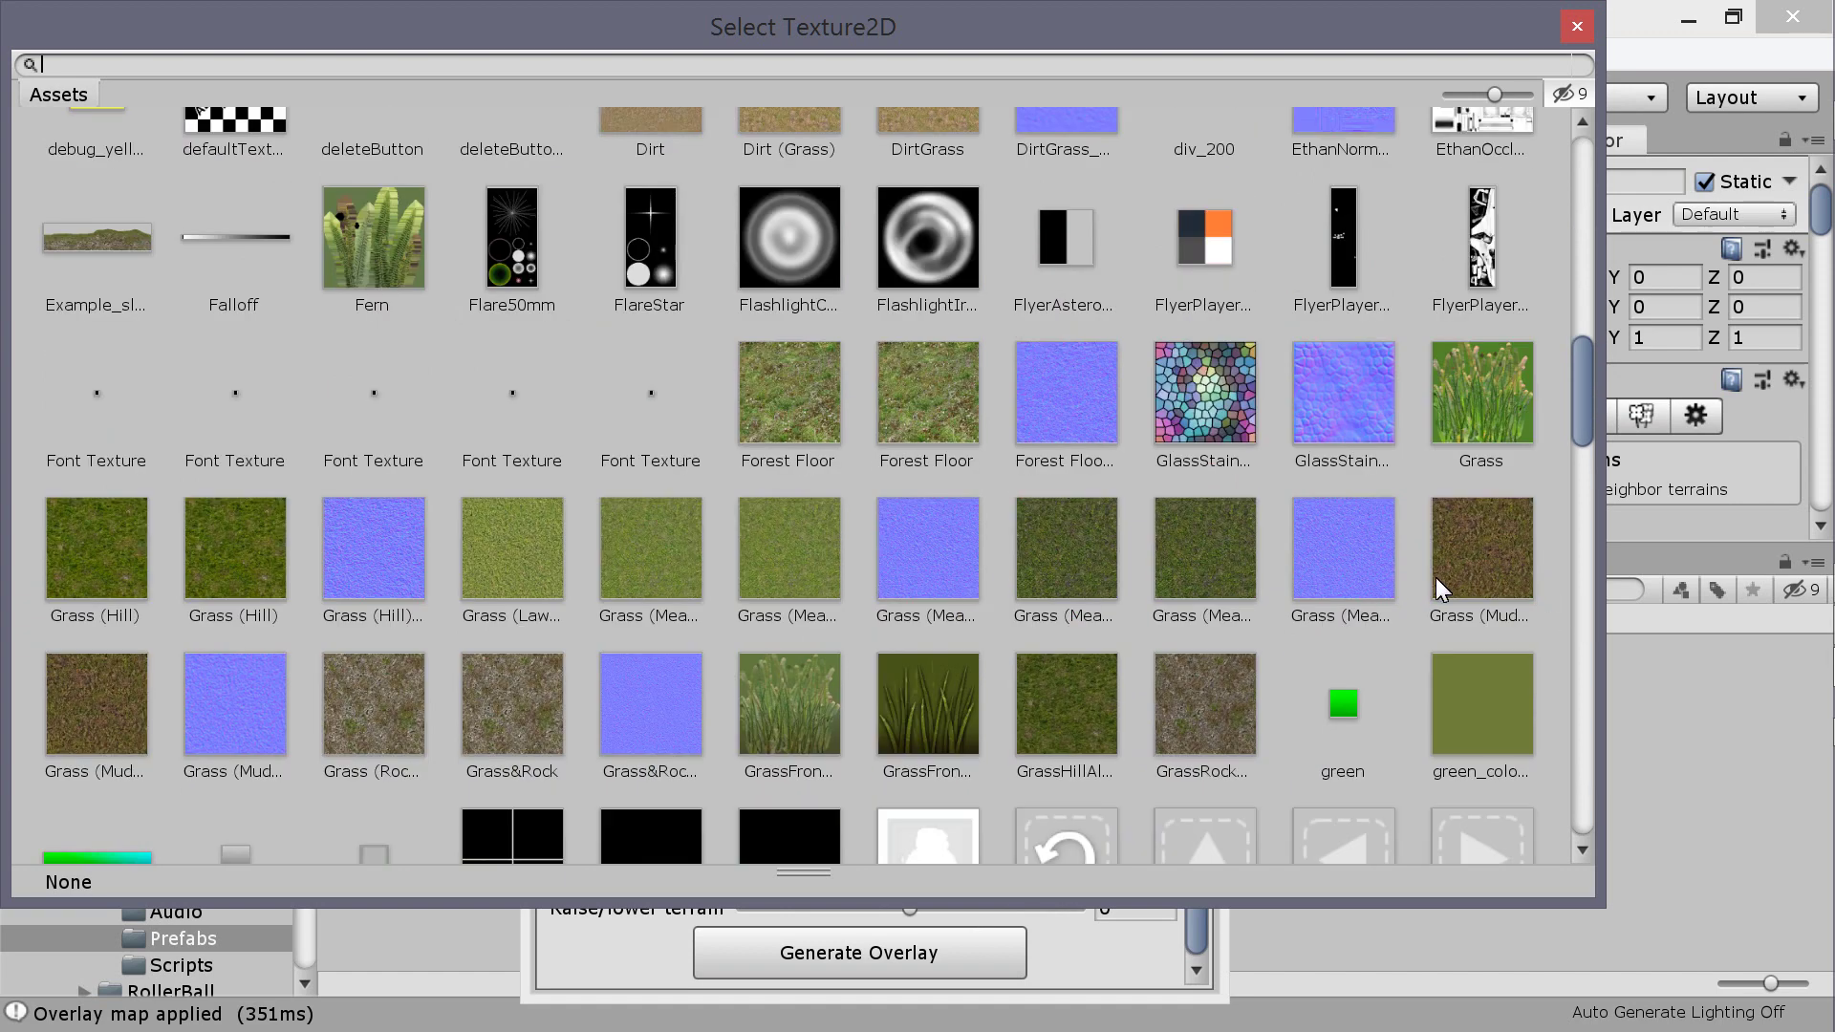
{"action": "double_click", "coordinate": [512, 719]}
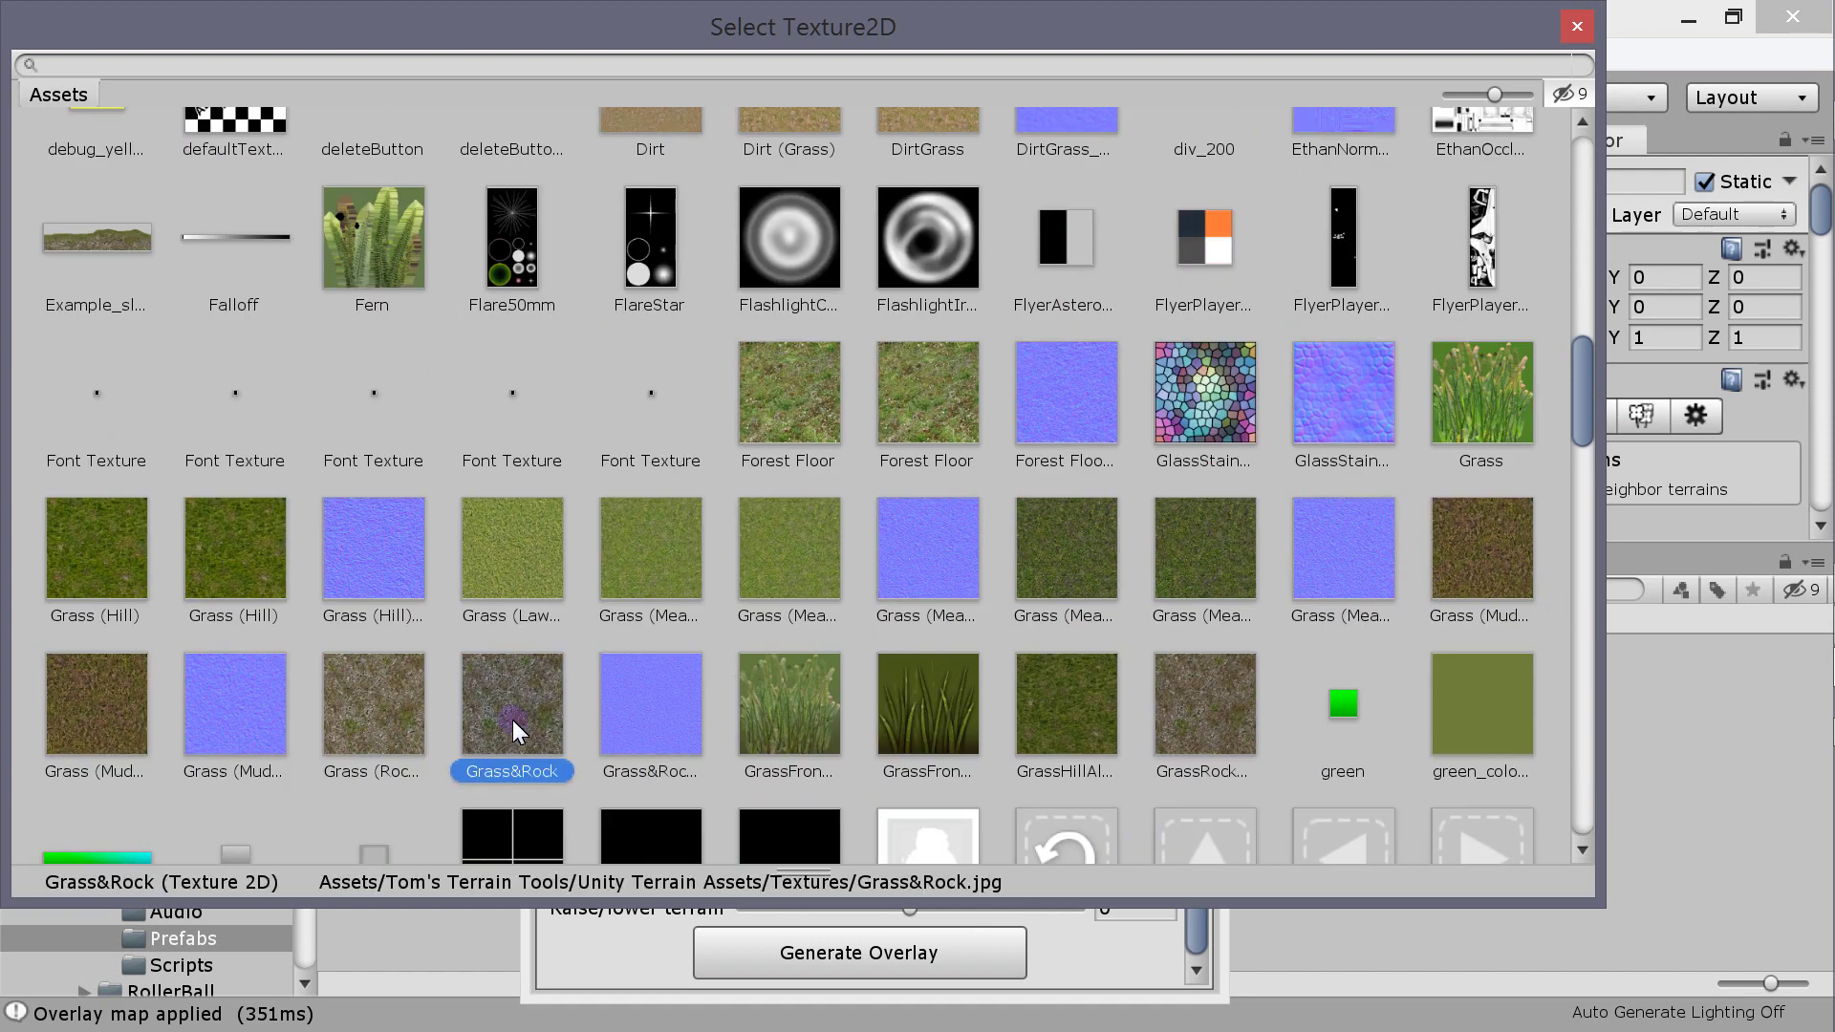
{"action": "left_click", "coordinate": [885, 685]}
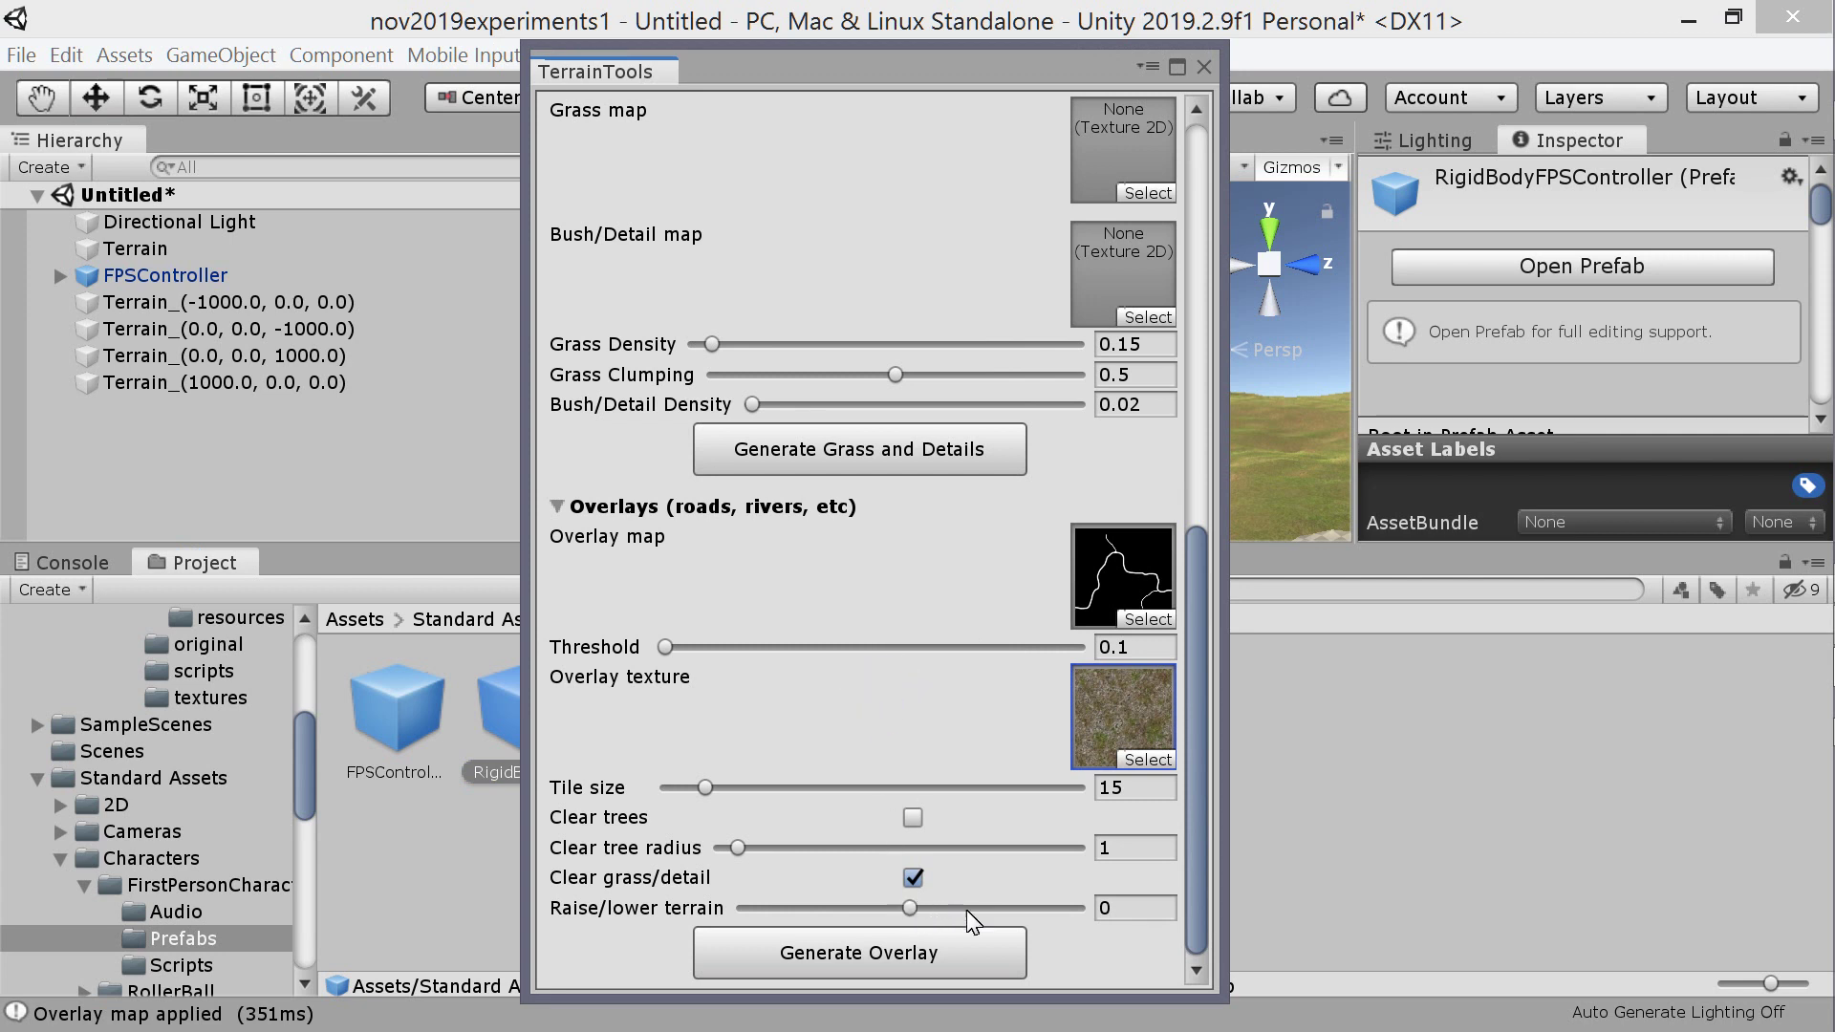
- Set raise/lower terrain to 3 and generate the road overlay
{"action": "left_click", "coordinate": [1137, 908]}
{"action": "type", "text": "2"}
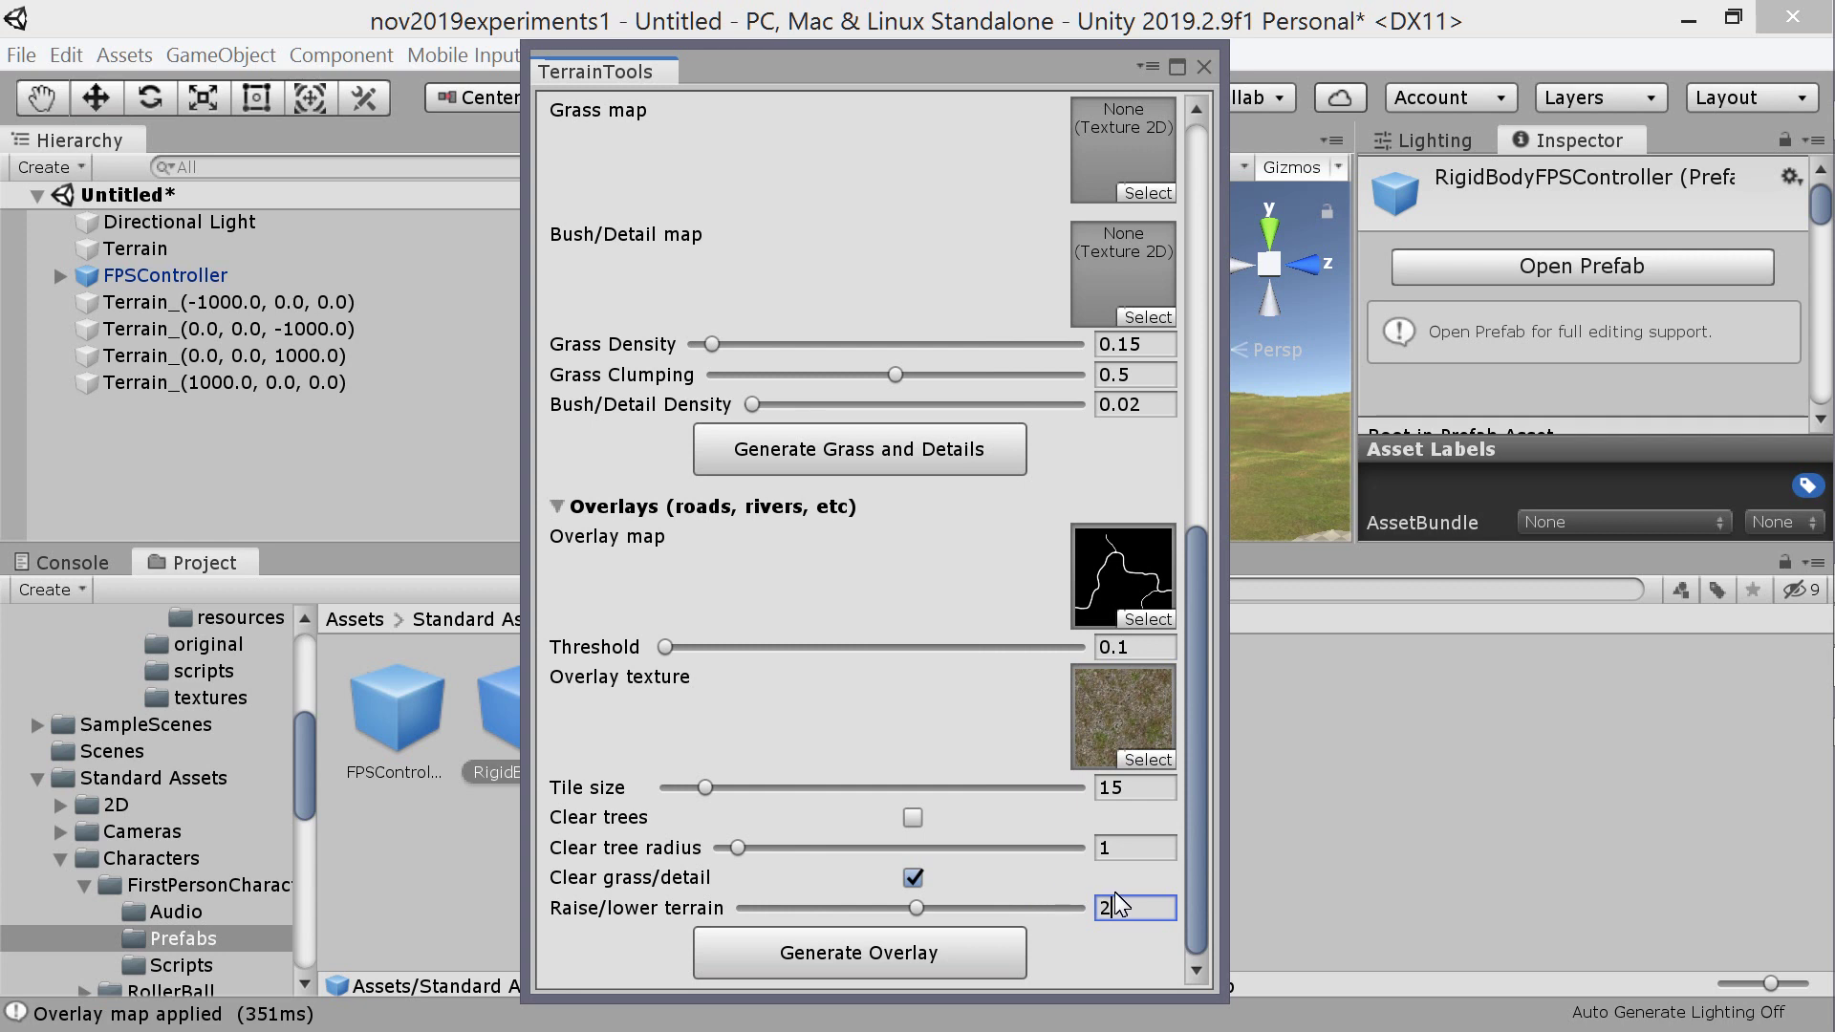
{"action": "key", "text": "BackSpace"}
{"action": "type", "text": "3"}
{"action": "left_click", "coordinate": [913, 953]}
- Close Terrain Tools and orbit, zoom and pan along the shallow road groove over the hills
{"action": "left_click", "coordinate": [1202, 66]}
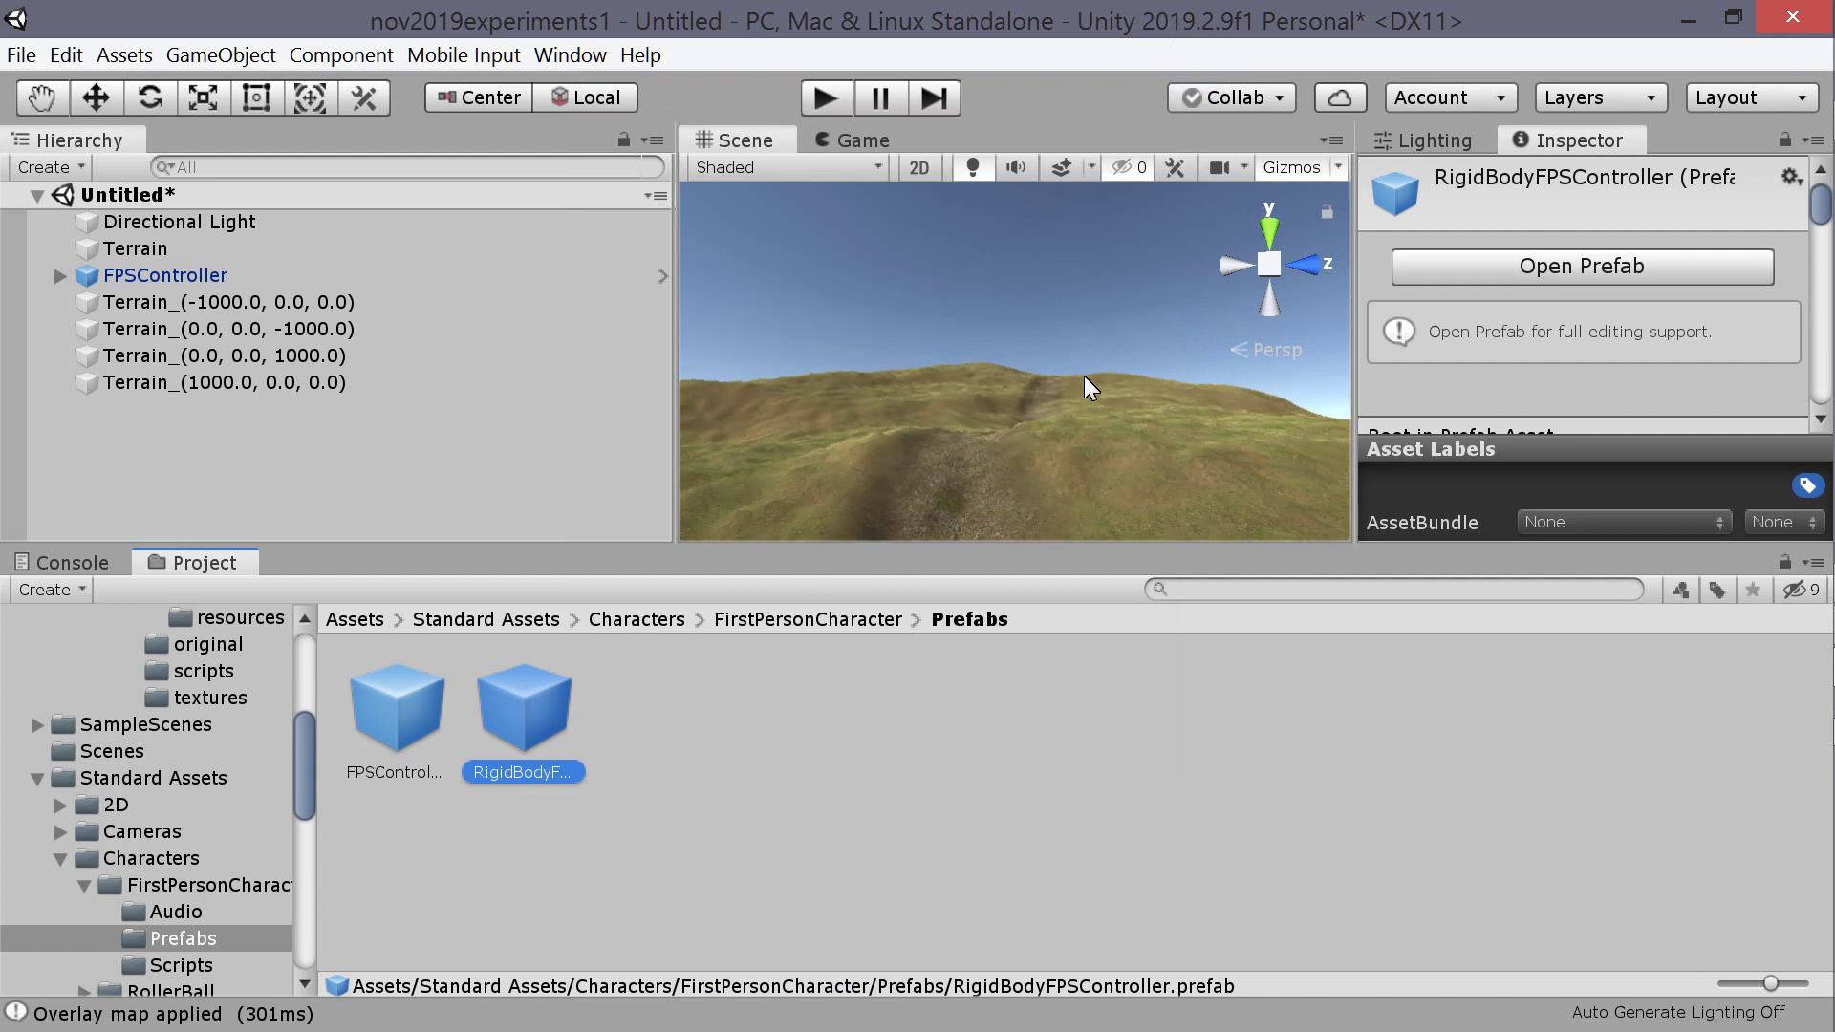
{"action": "left_click_drag", "start_coordinate": [1083, 363], "coordinate": [1103, 428], "text": "alt"}
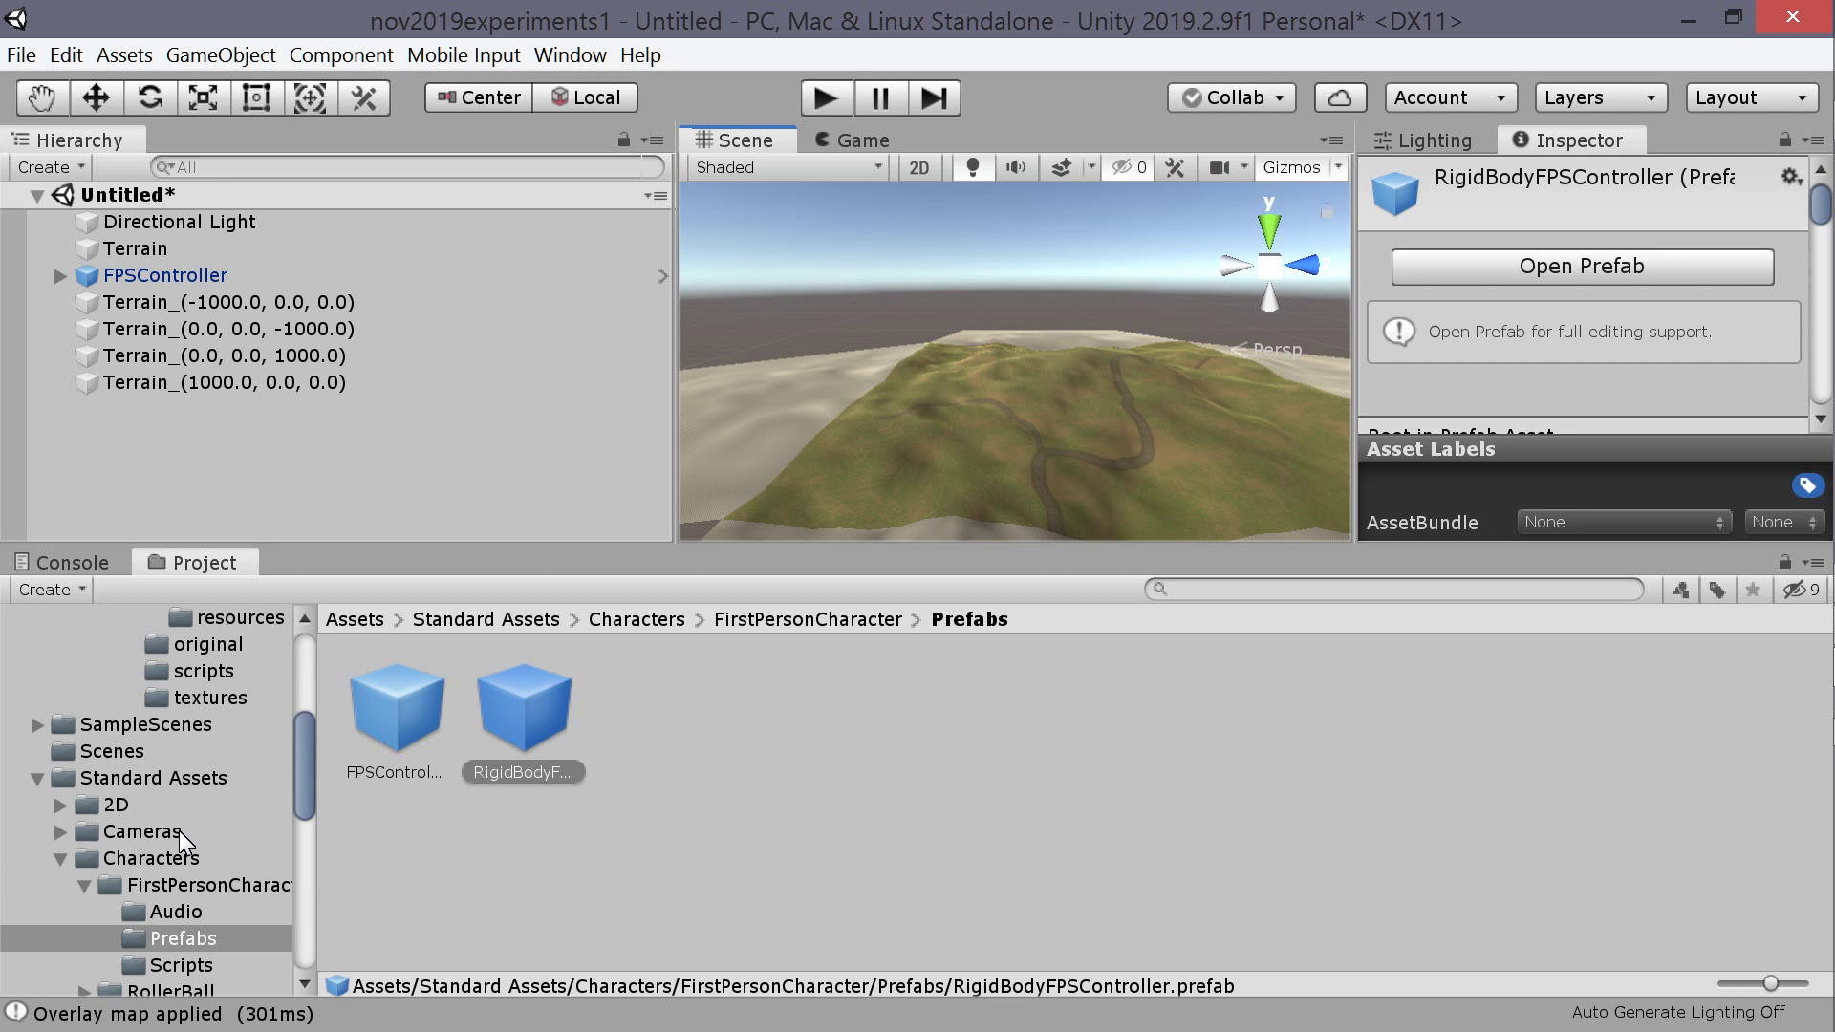
{"action": "scroll", "coordinate": [1131, 364], "scroll_direction": "up", "scroll_amount": 6}
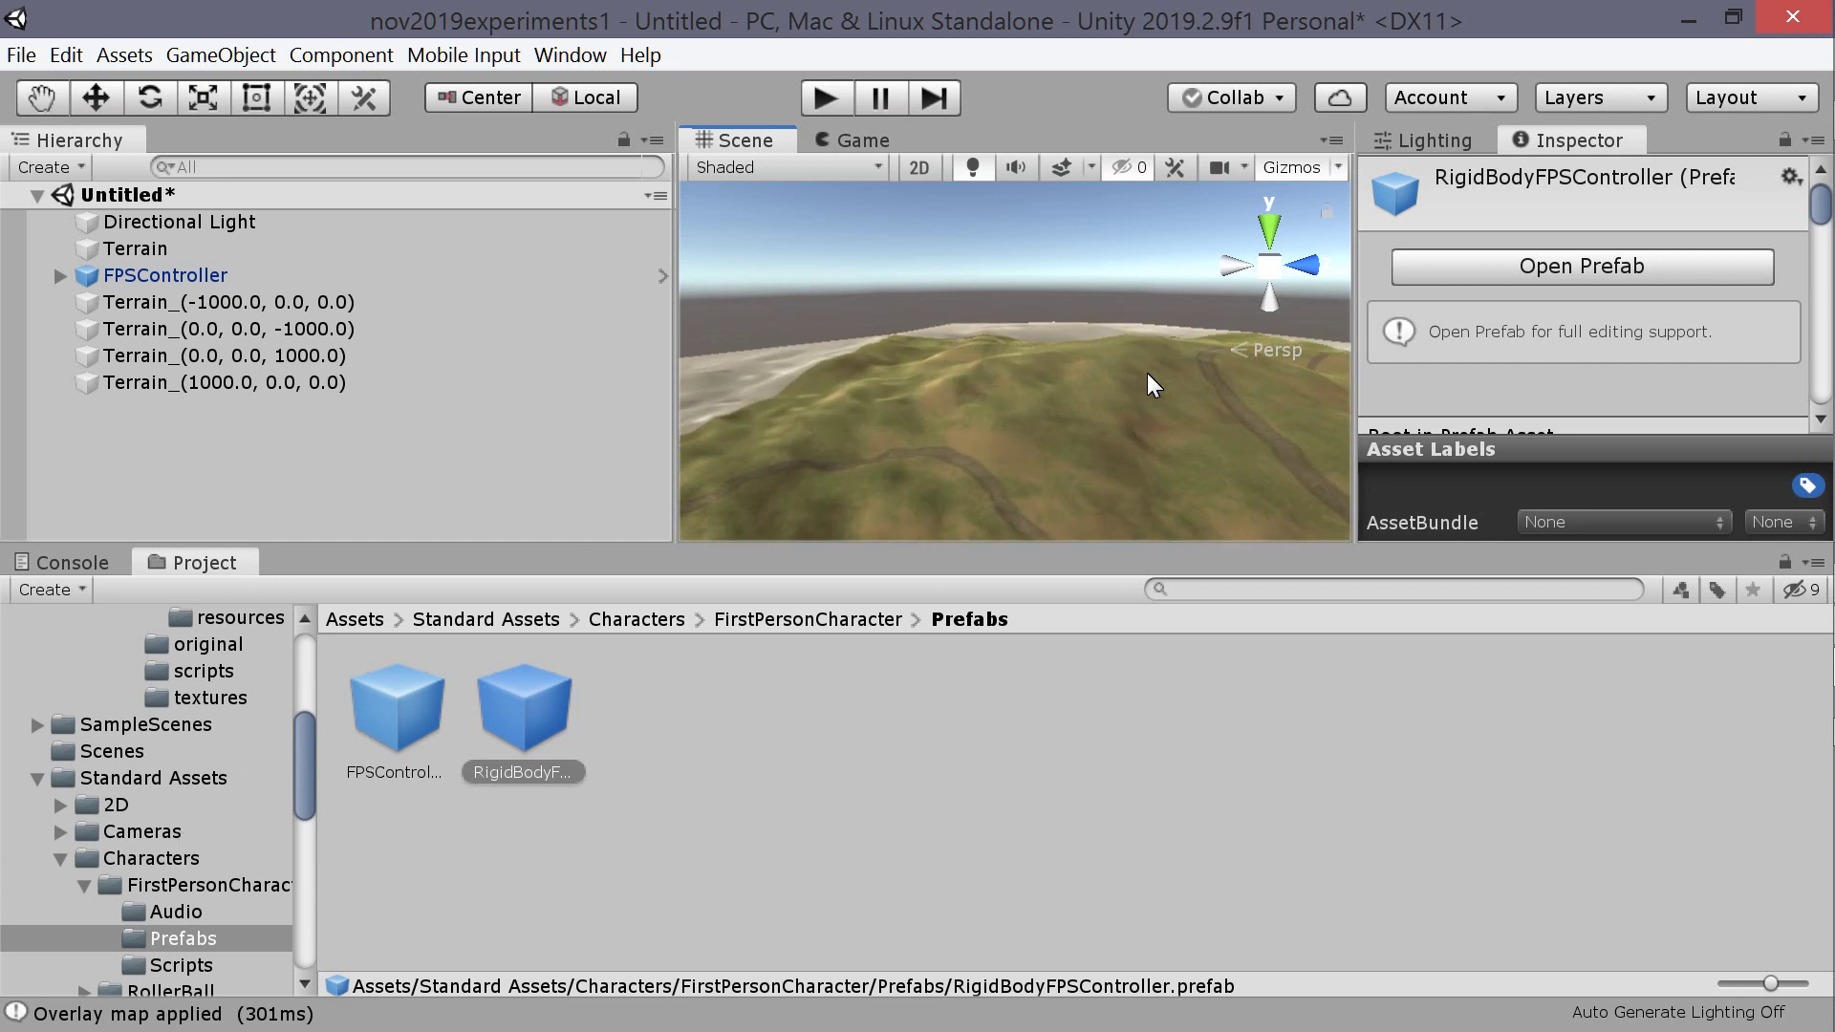
{"action": "left_click_drag", "start_coordinate": [1108, 397], "coordinate": [1130, 479], "text": "alt"}
{"action": "scroll", "coordinate": [1153, 473], "scroll_direction": "up", "scroll_amount": 3}
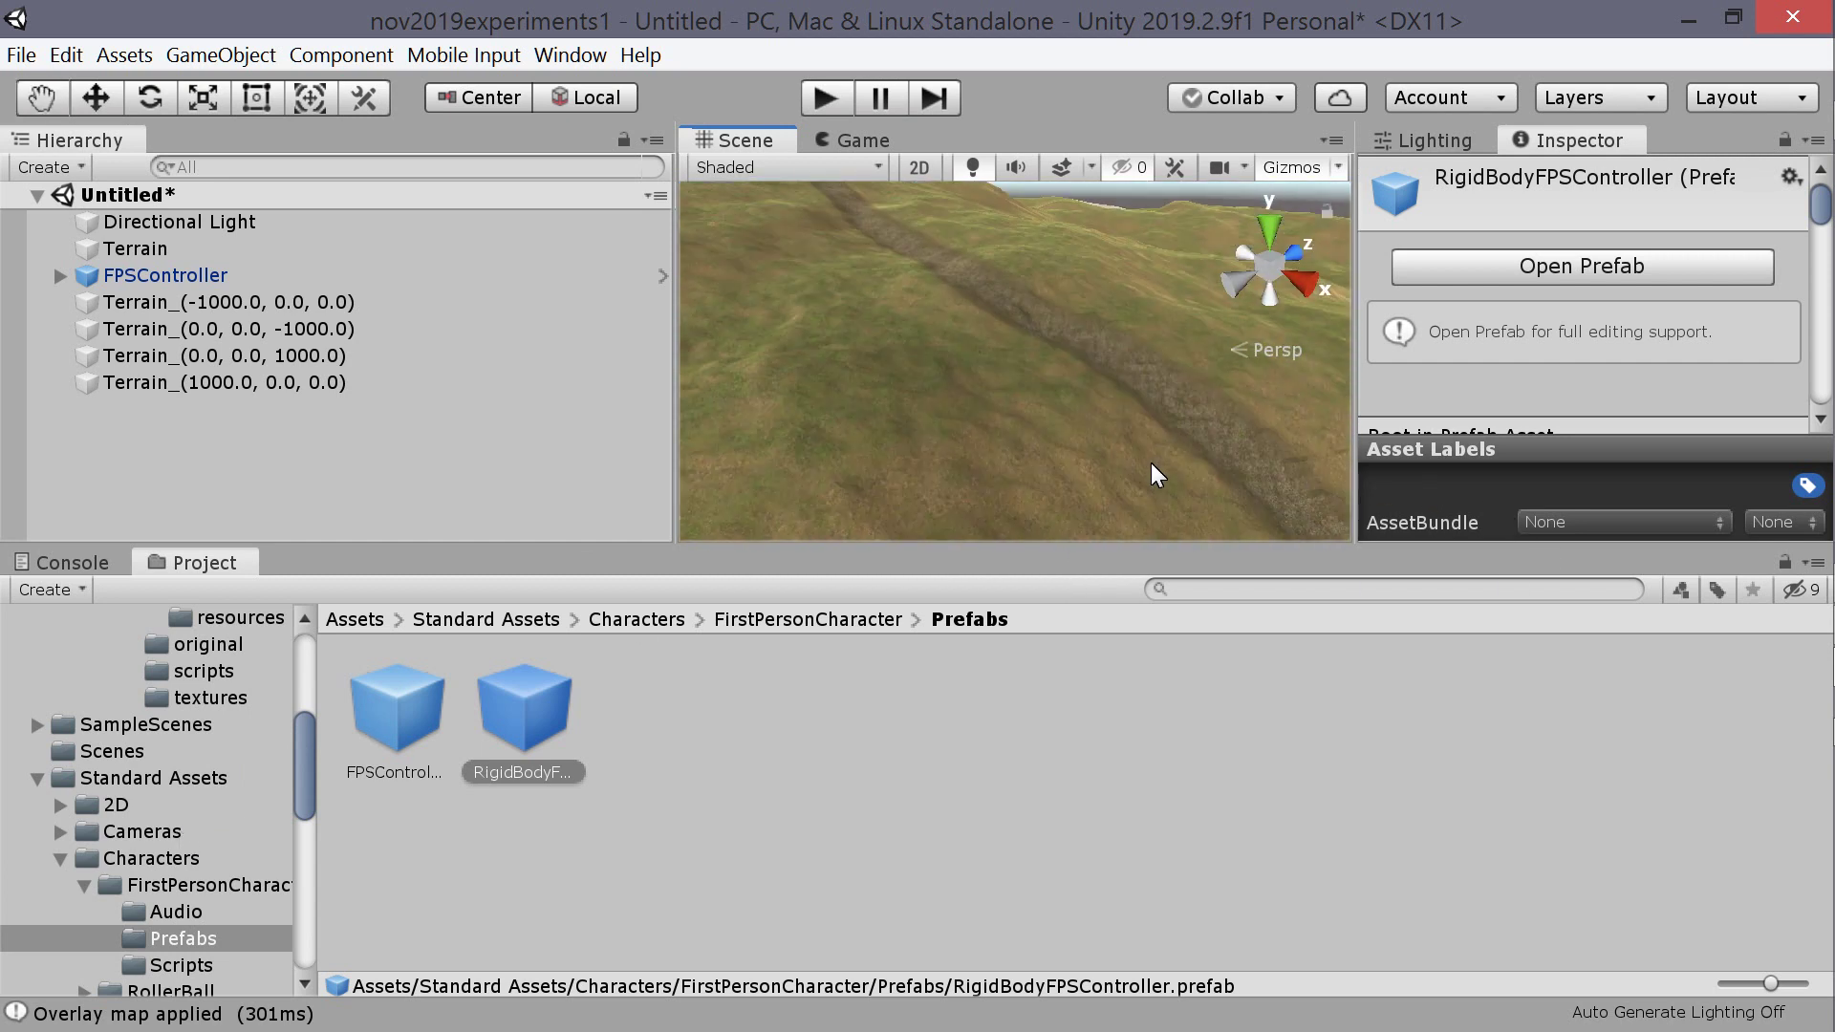
{"action": "middle_click_drag", "start_coordinate": [1153, 468], "coordinate": [1054, 469]}
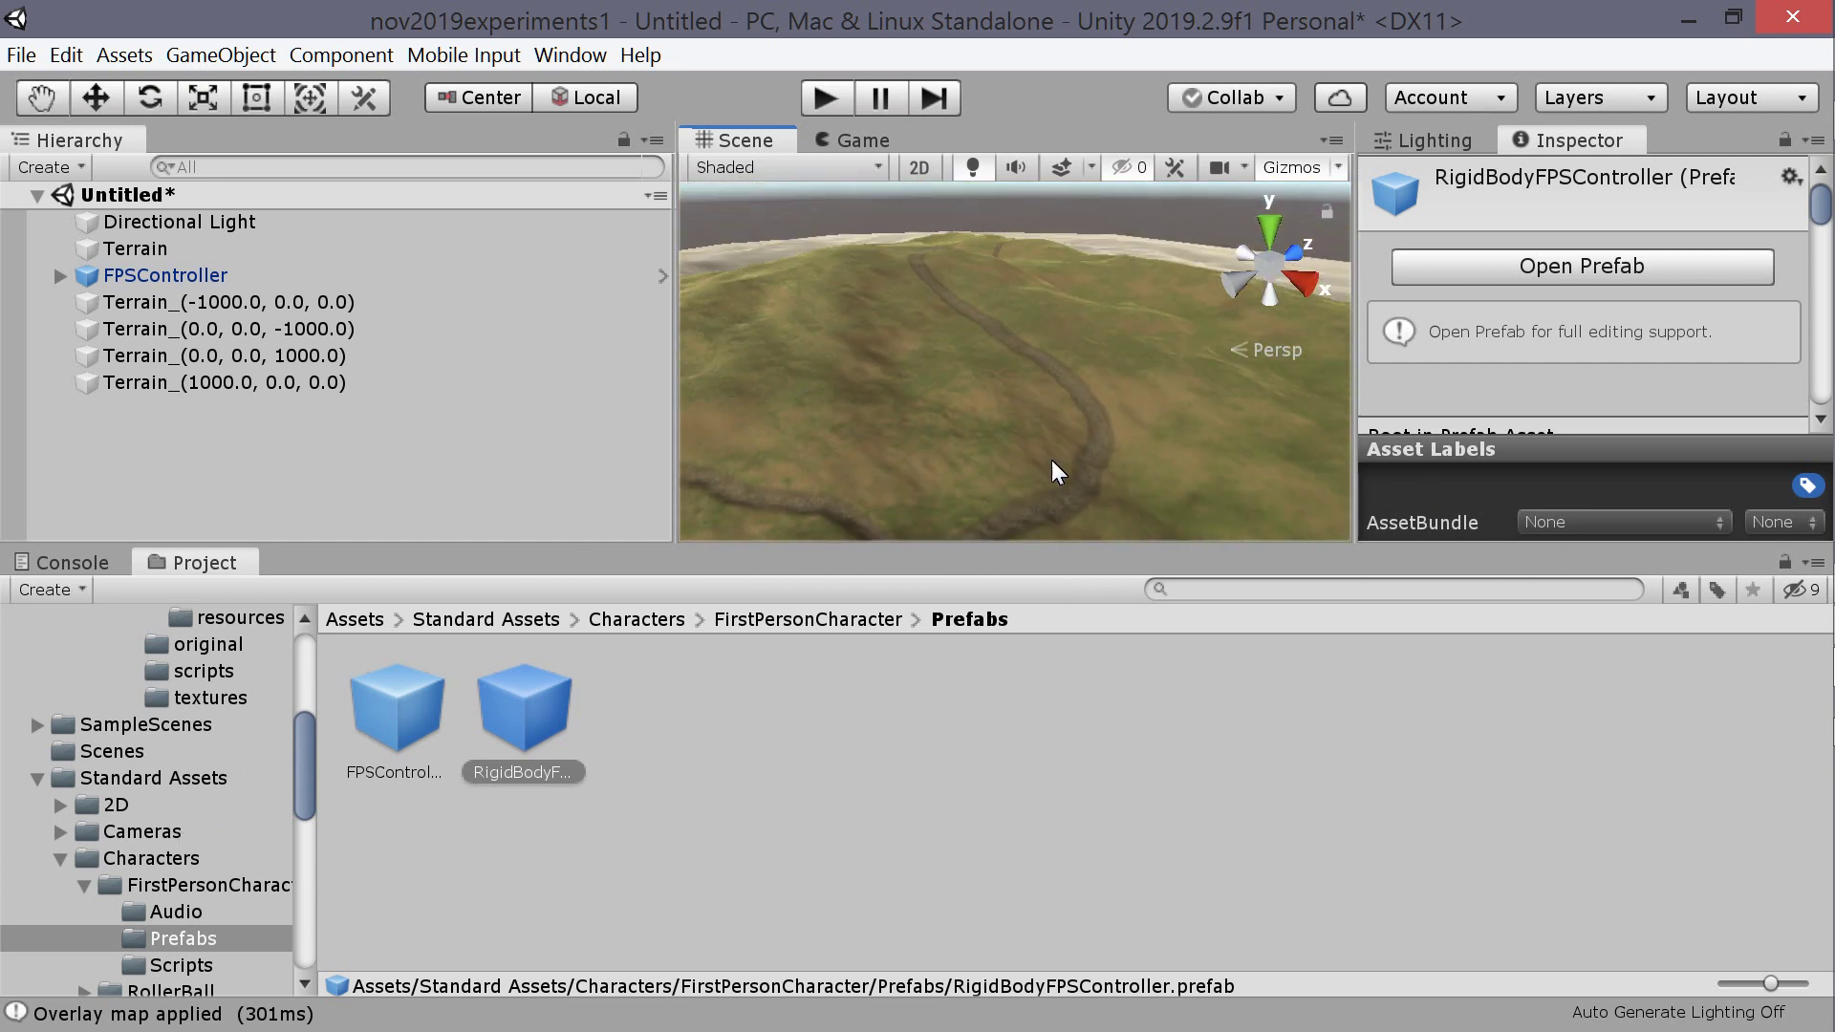
{"action": "left_click", "coordinate": [561, 55]}
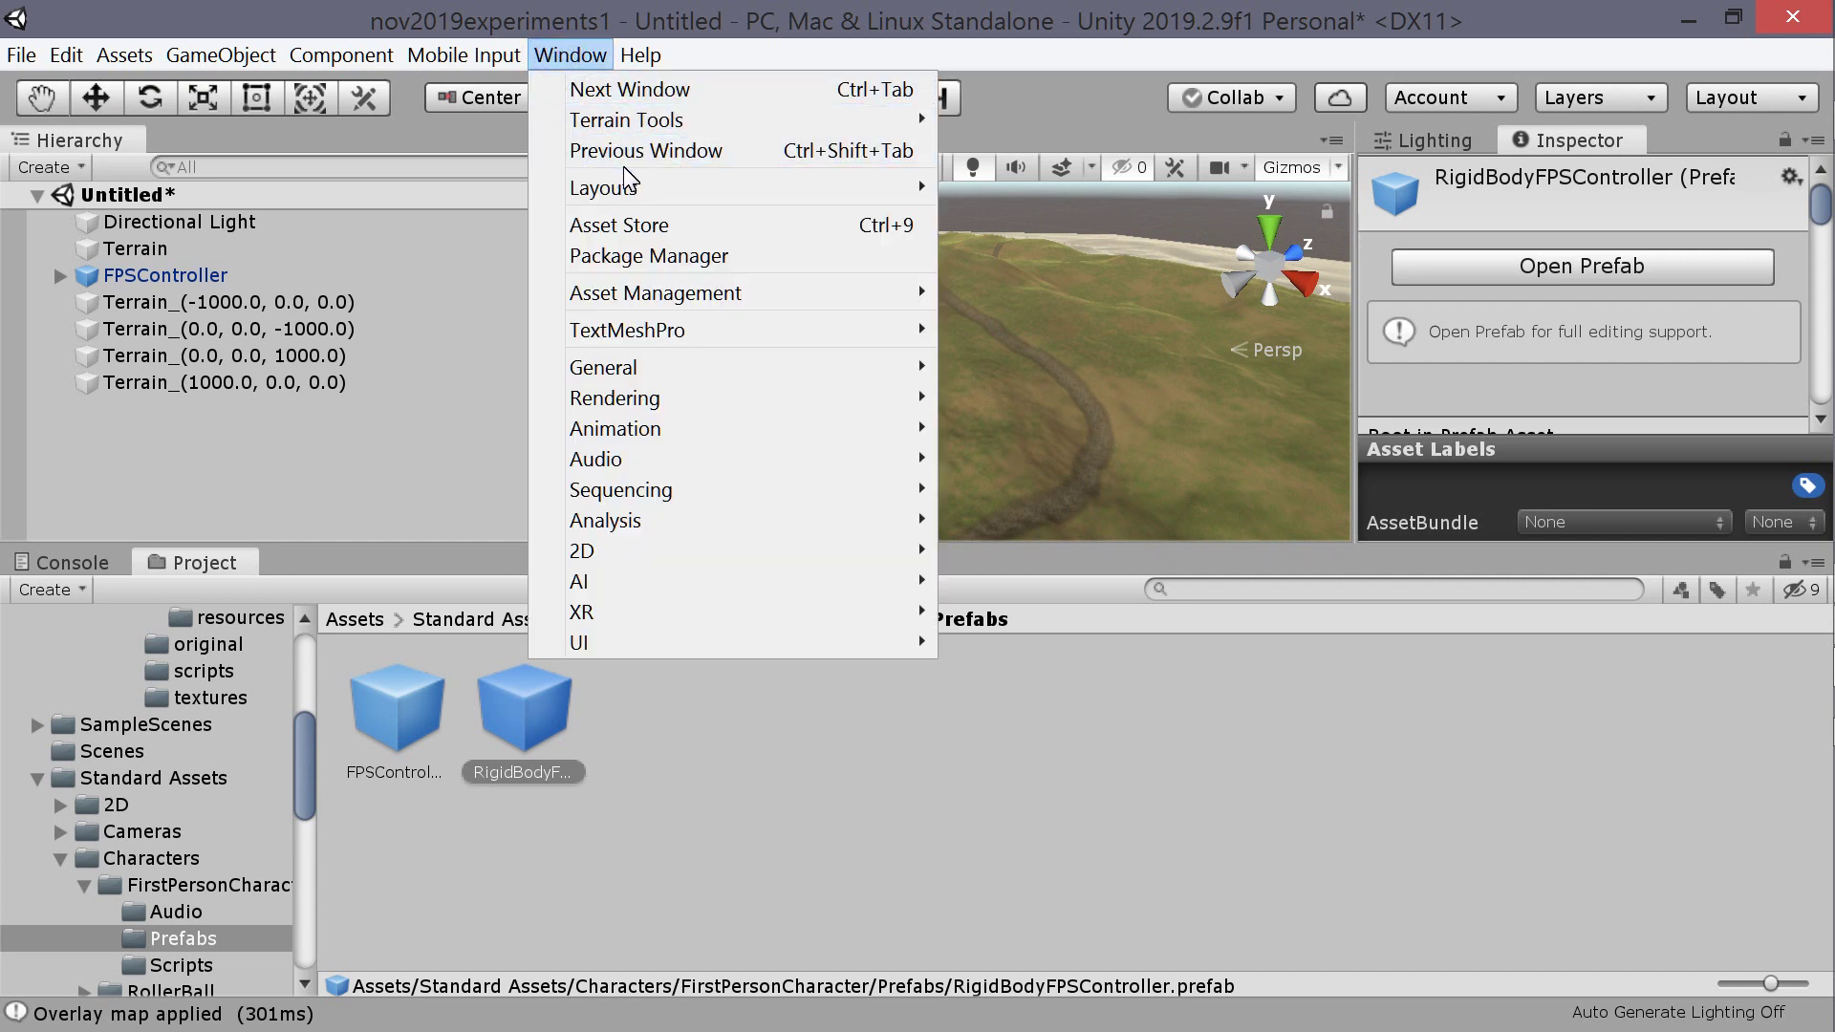
{"action": "mouse_move", "coordinate": [644, 118]}
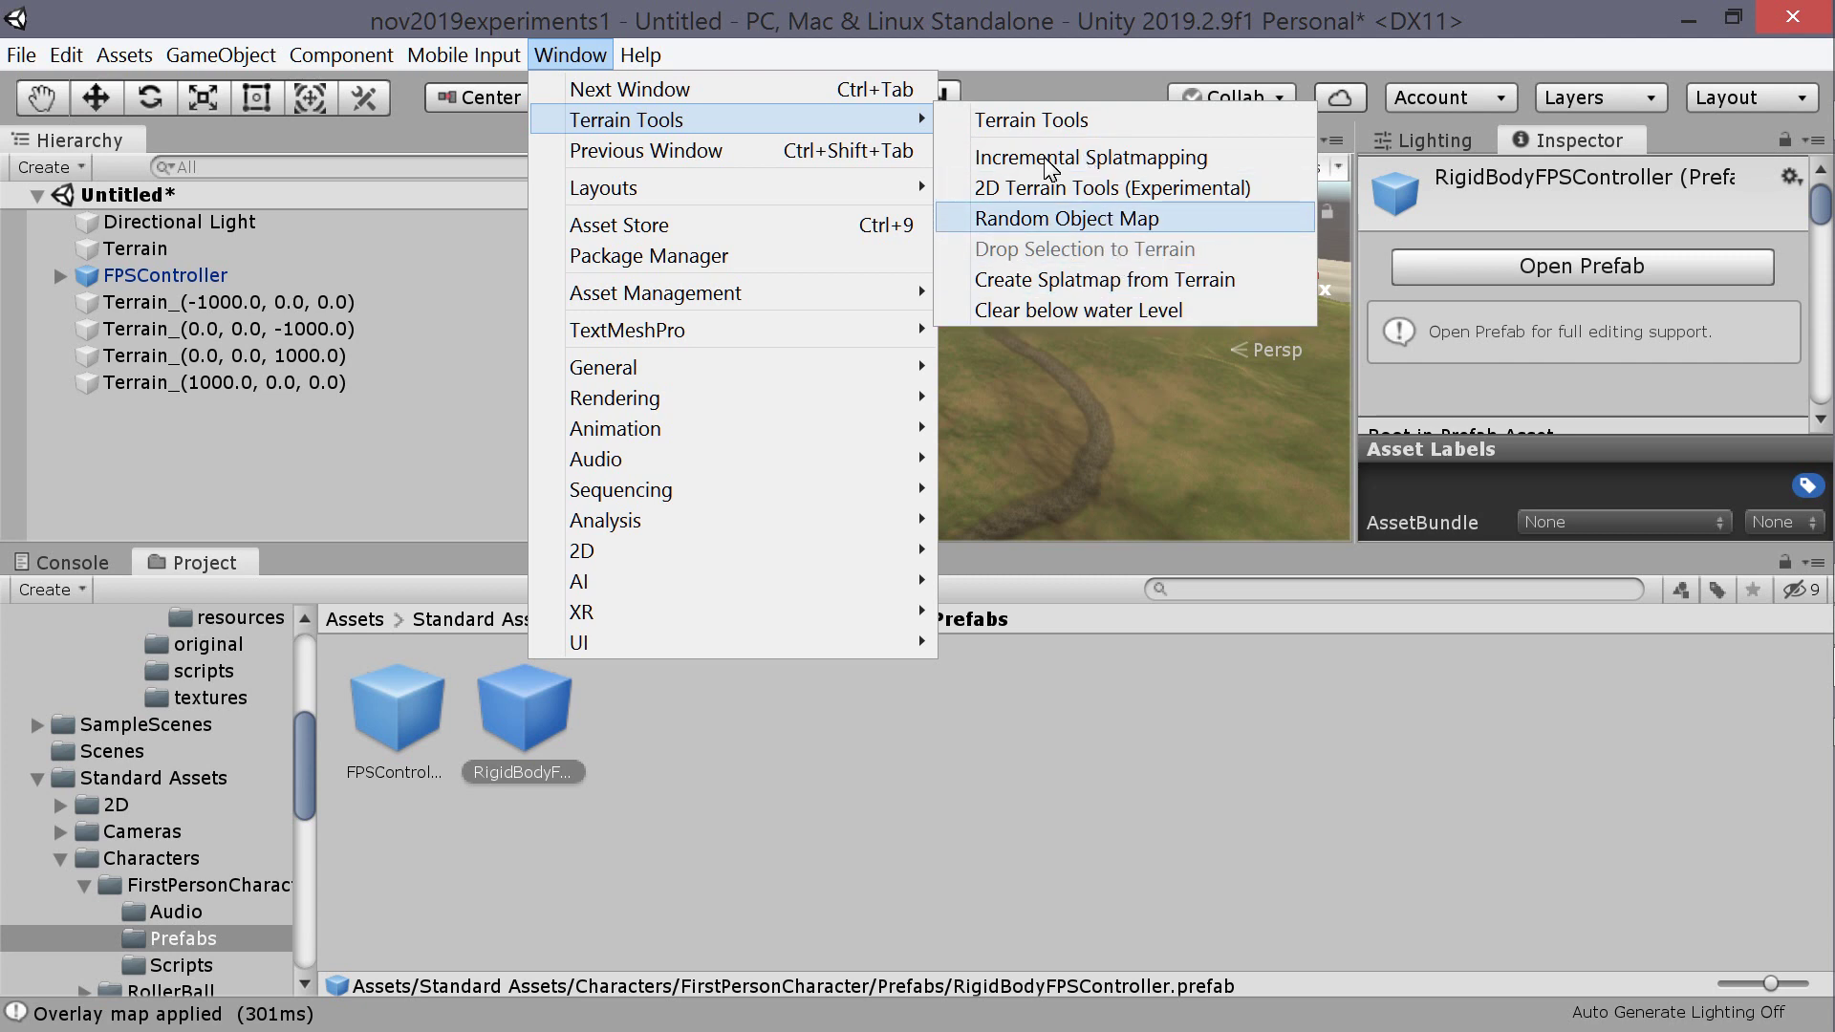
{"action": "left_click", "coordinate": [1045, 121]}
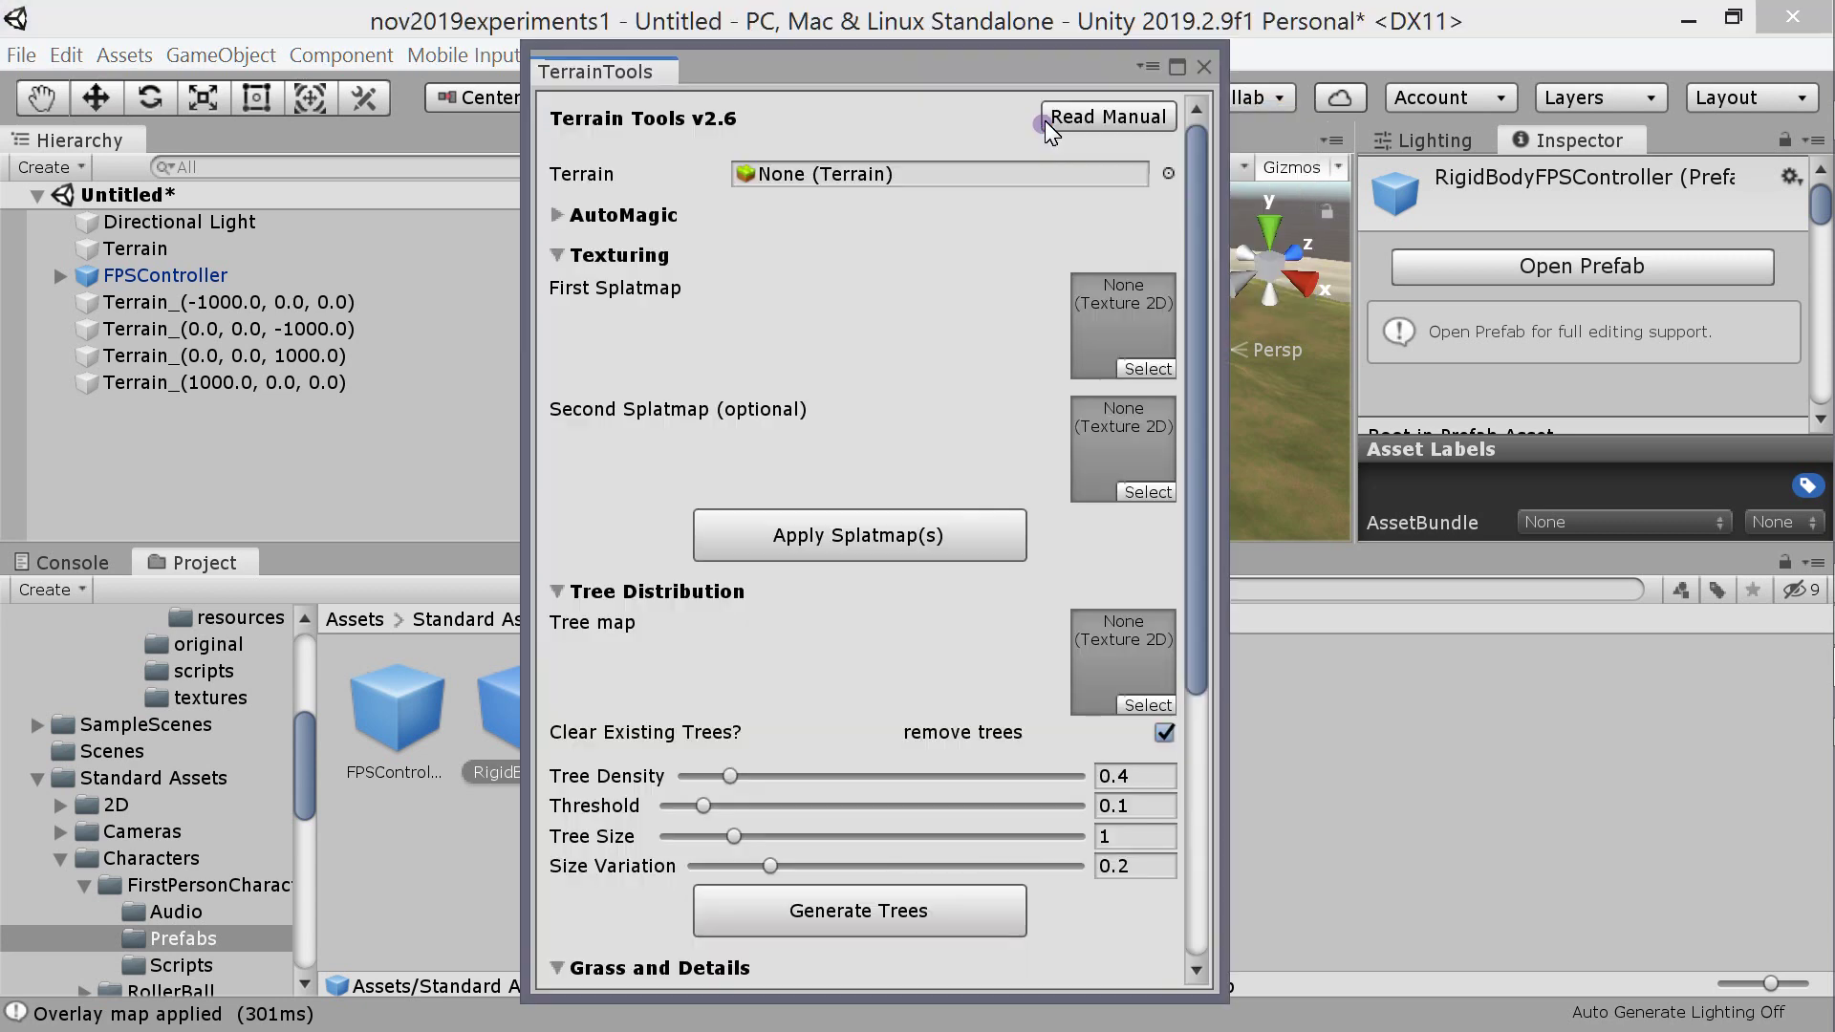
{"action": "scroll", "coordinate": [912, 444], "scroll_direction": "down", "scroll_amount": 5}
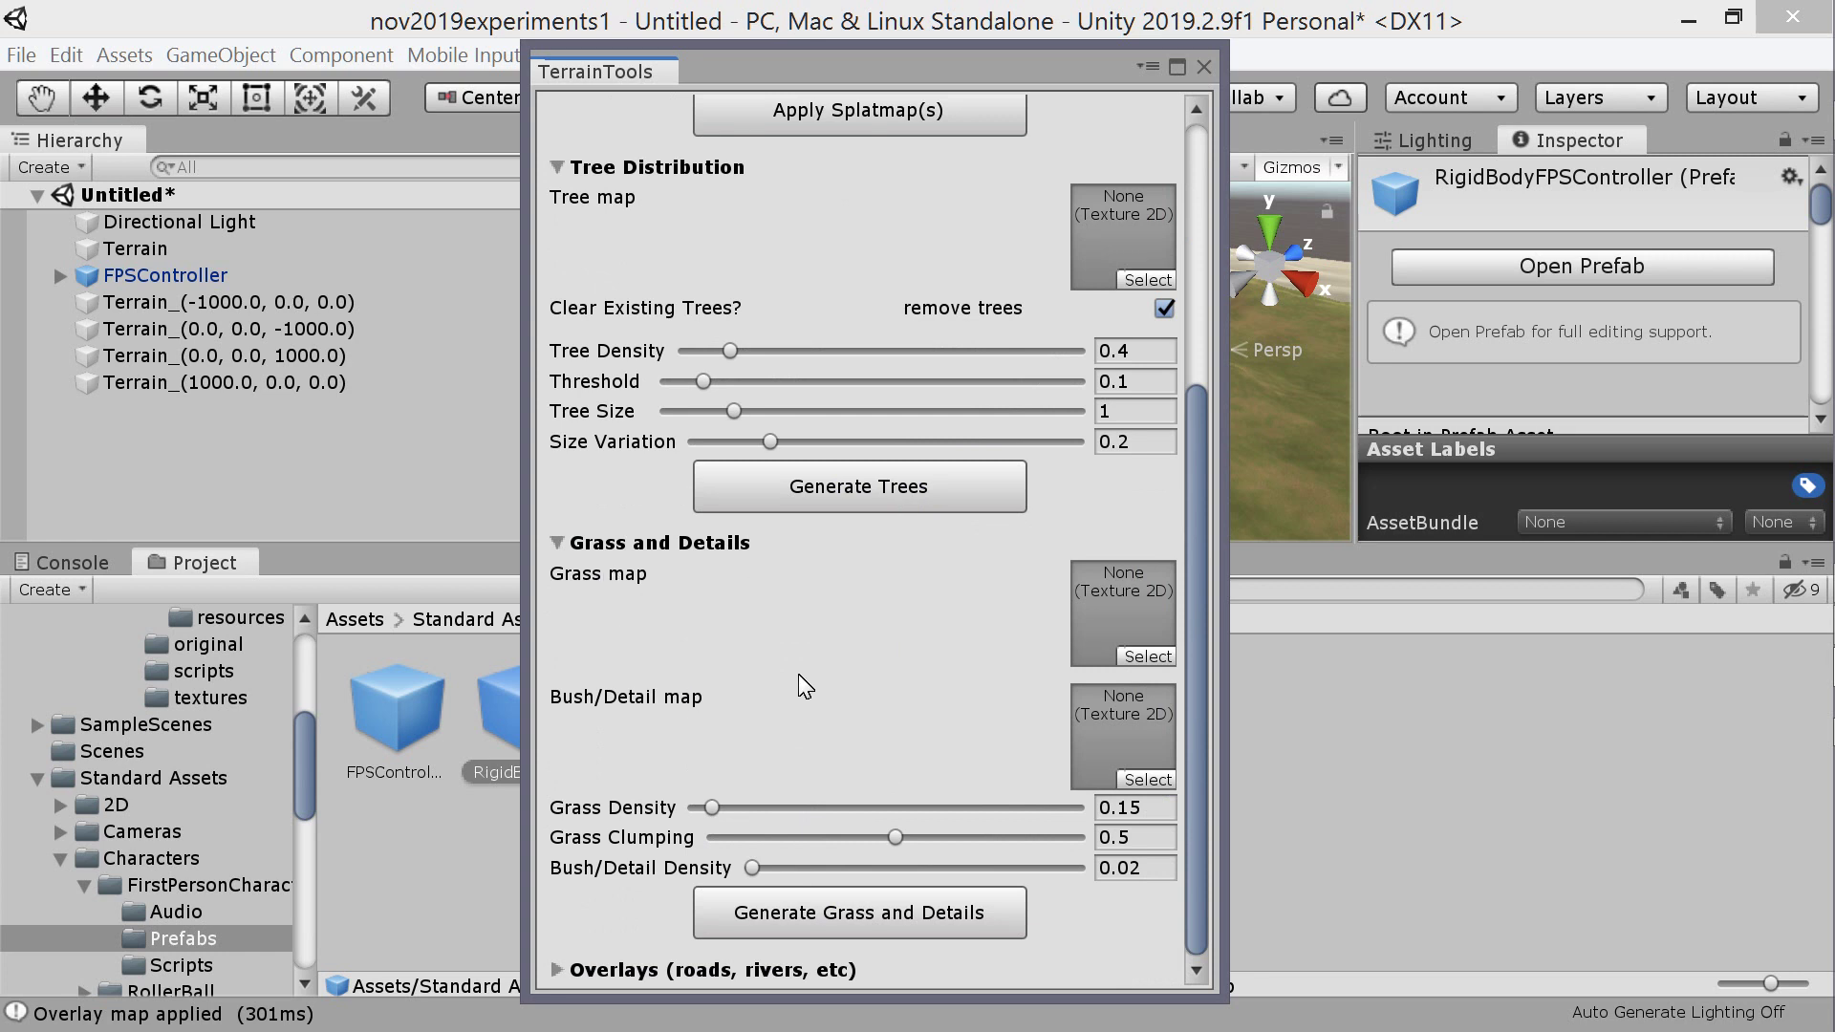
{"action": "scroll", "coordinate": [839, 740], "scroll_direction": "up", "scroll_amount": 1}
{"action": "scroll", "coordinate": [760, 390], "scroll_direction": "up", "scroll_amount": 1}
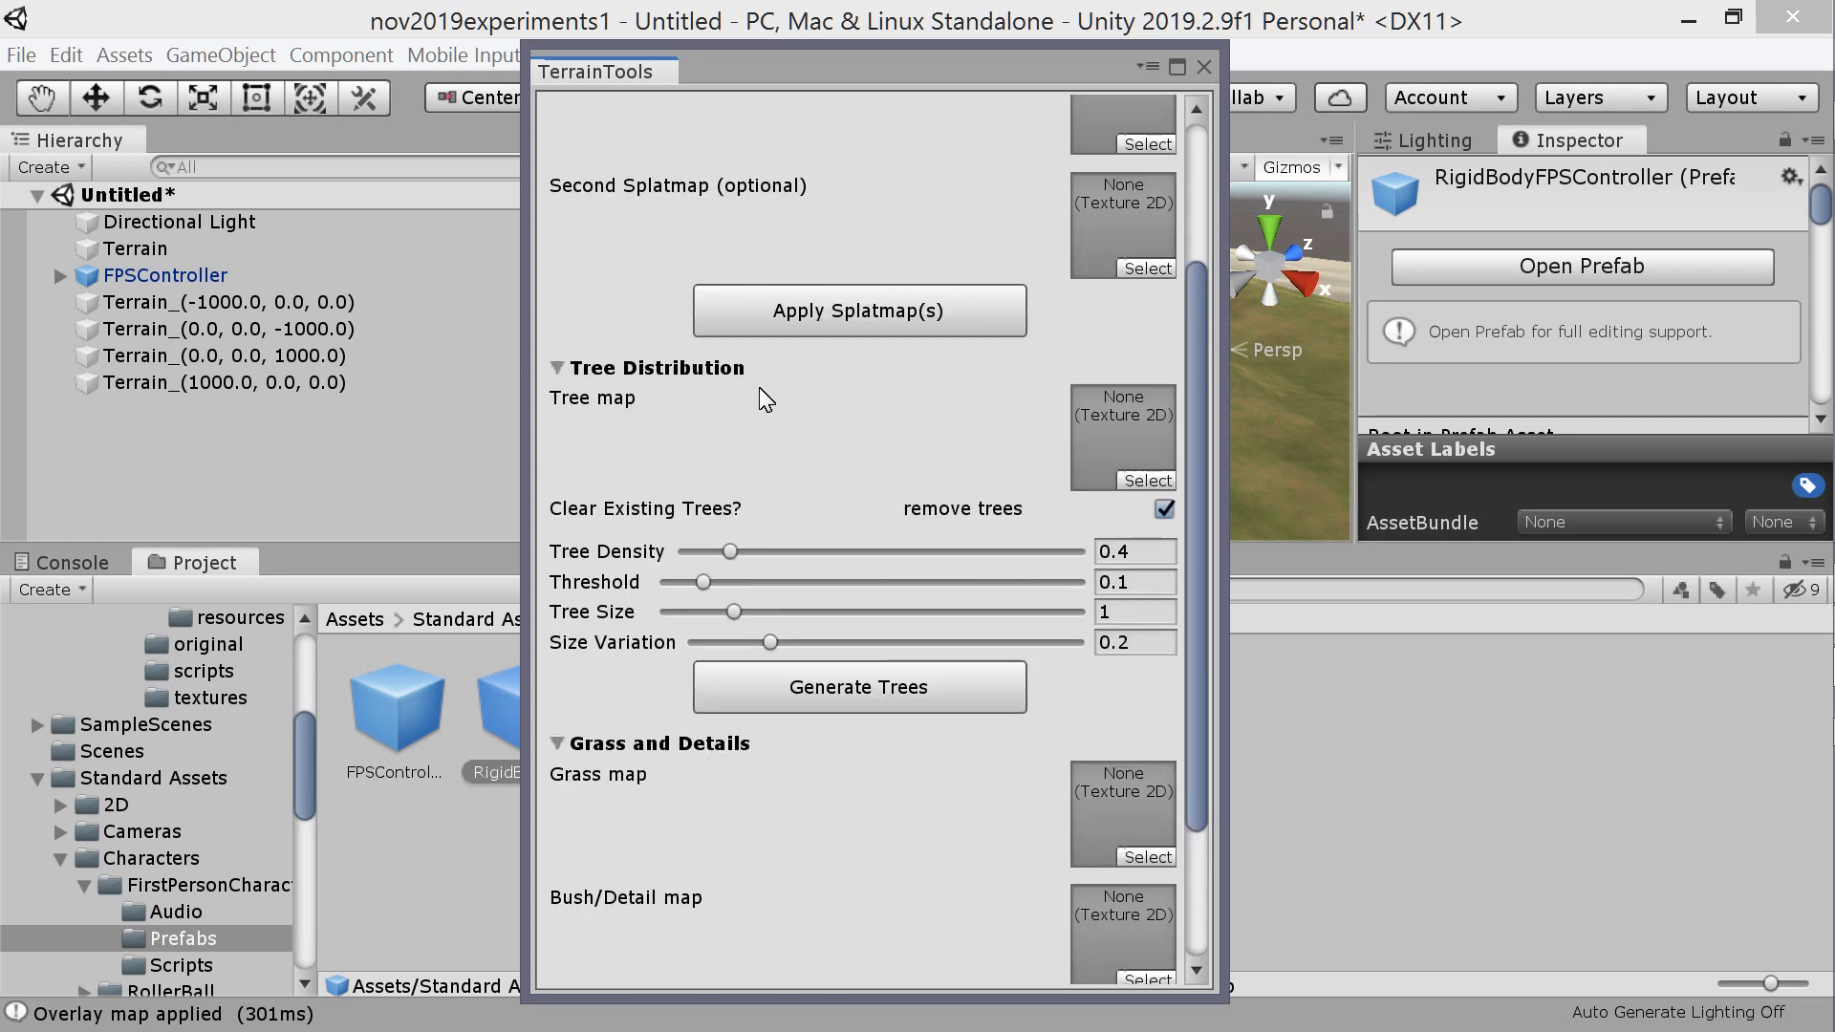
{"action": "scroll", "coordinate": [760, 483], "scroll_direction": "down", "scroll_amount": 2}
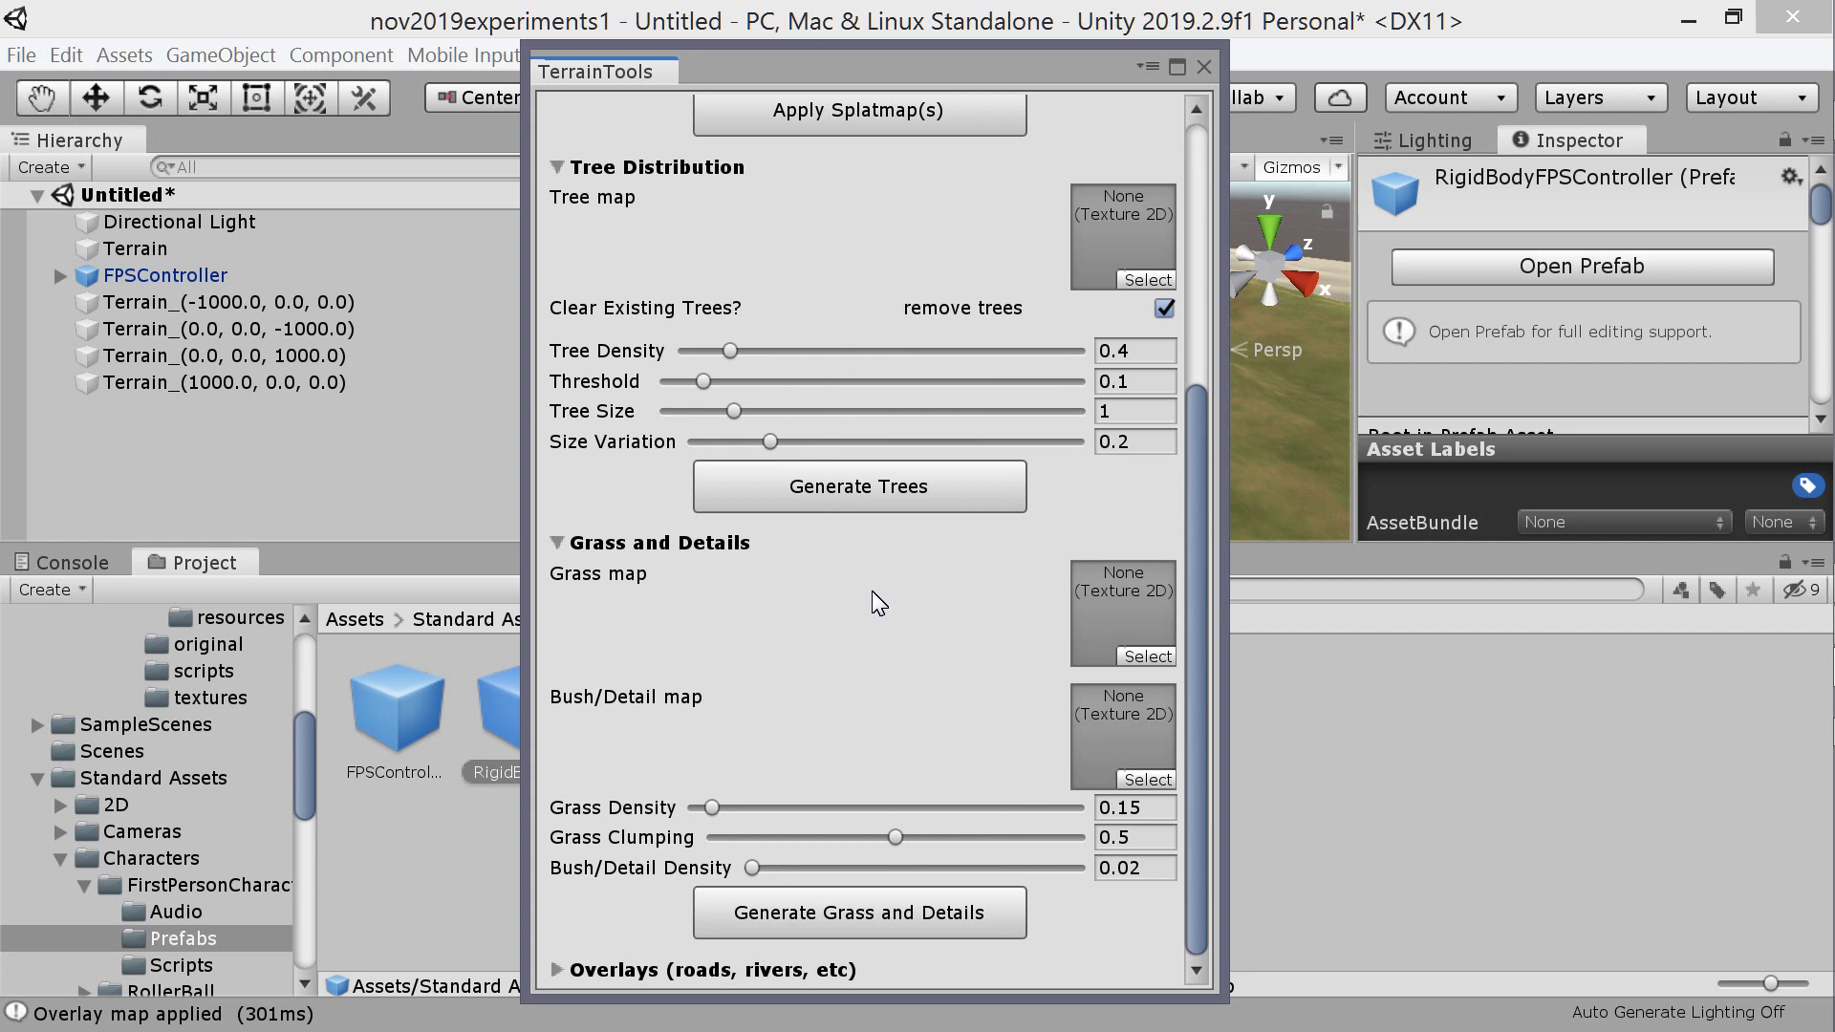
{"action": "scroll", "coordinate": [879, 589], "scroll_direction": "up", "scroll_amount": 1}
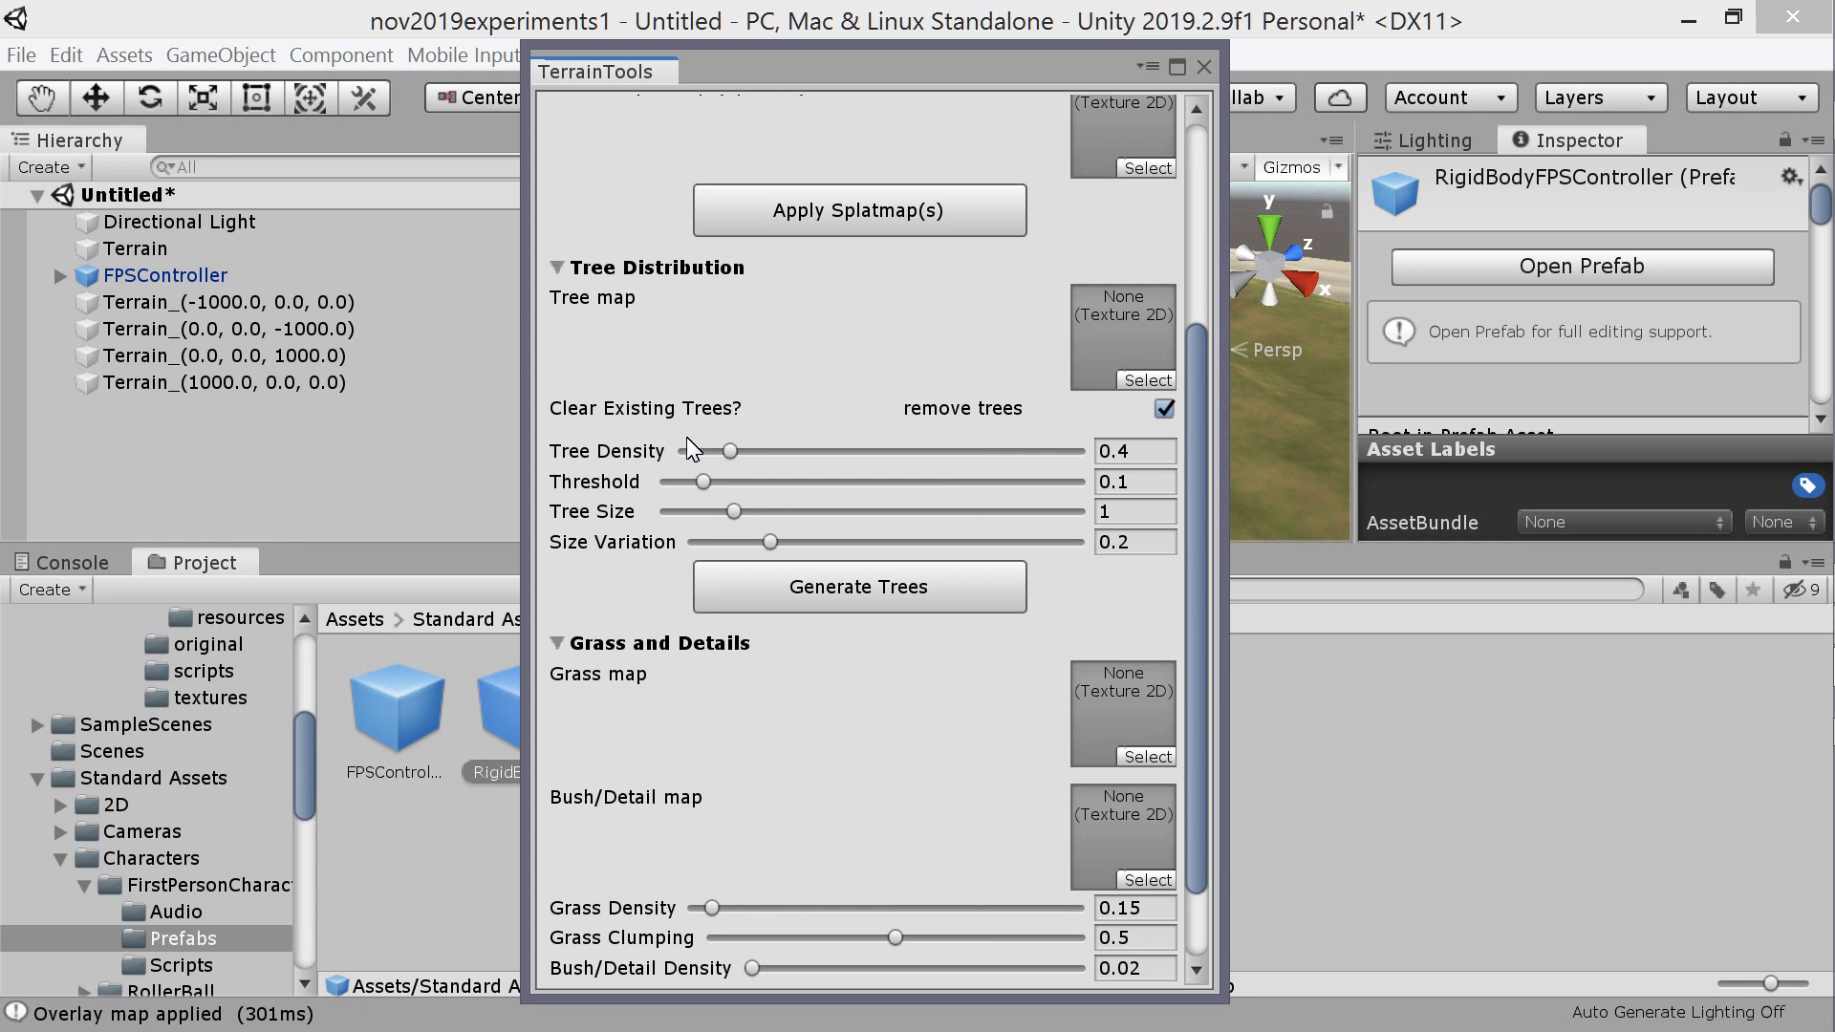
{"action": "scroll", "coordinate": [923, 311], "scroll_direction": "up", "scroll_amount": 1}
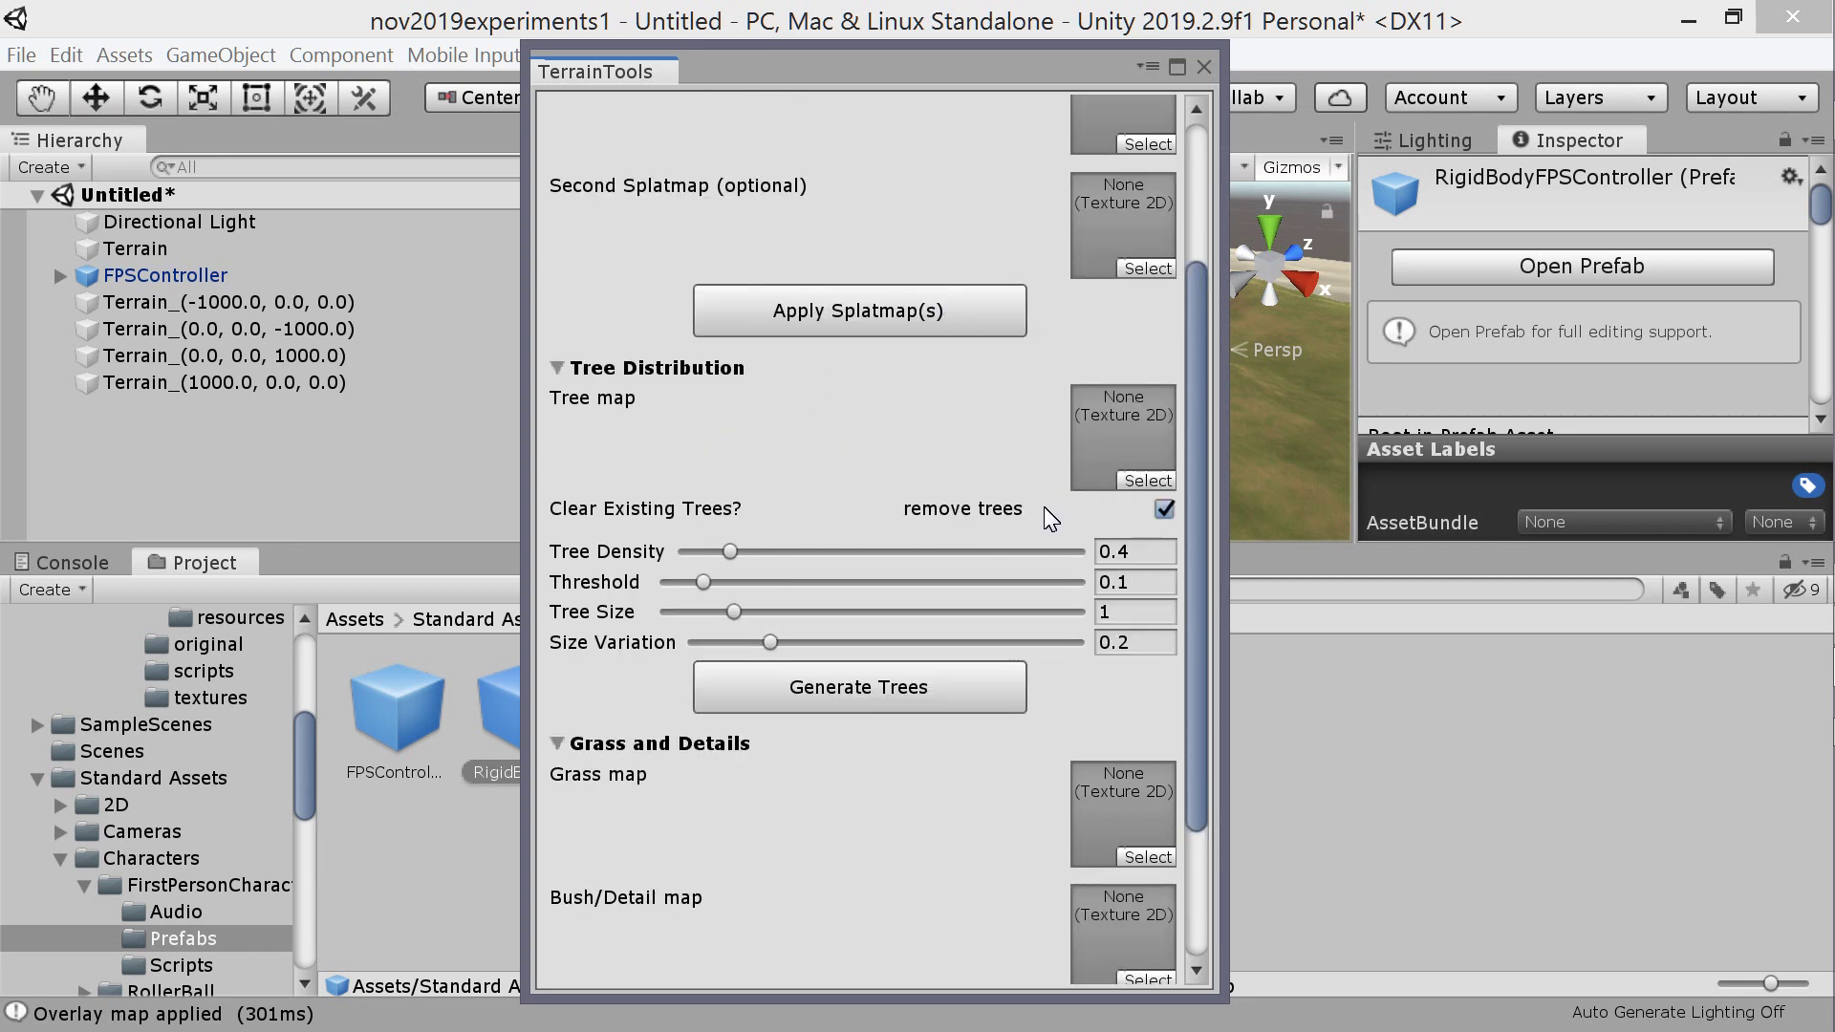
{"action": "left_click", "coordinate": [1204, 67]}
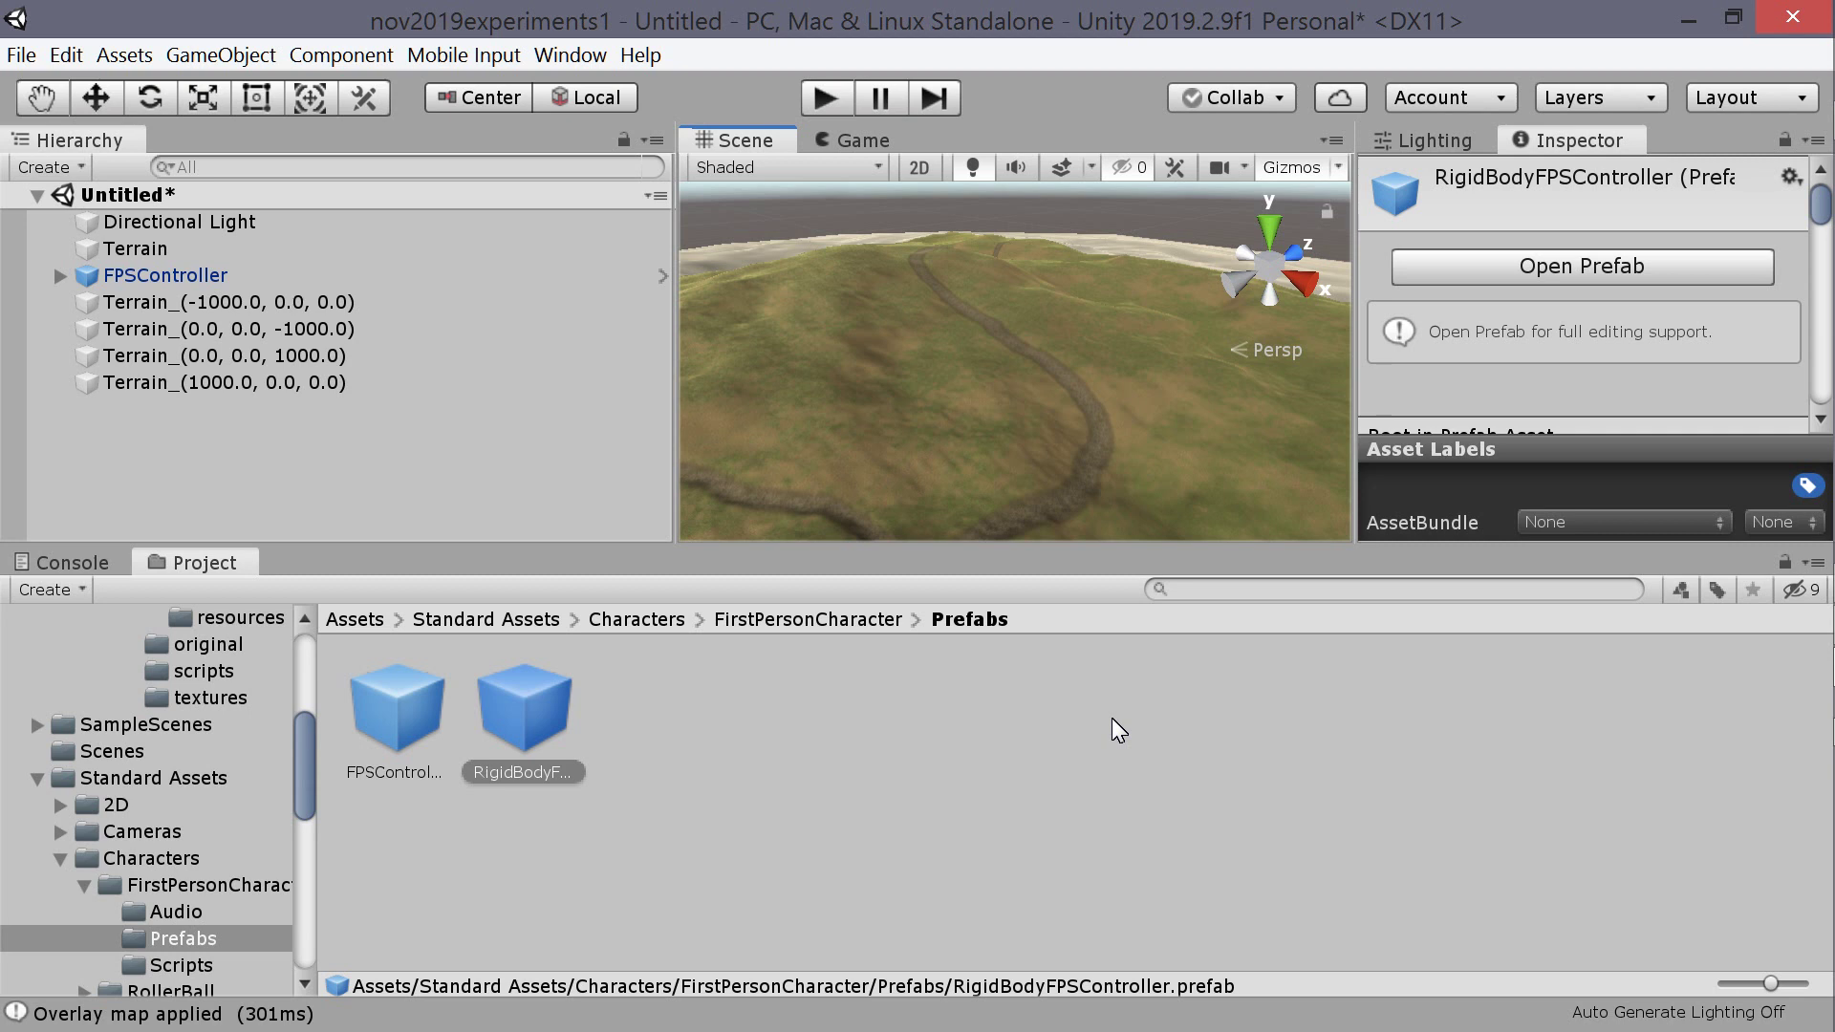
- Zoom out and orbit to view the whole terrain with its winding dirt road and four flat neighbouring tiles
{"action": "scroll", "coordinate": [879, 369], "scroll_direction": "down", "scroll_amount": 3}
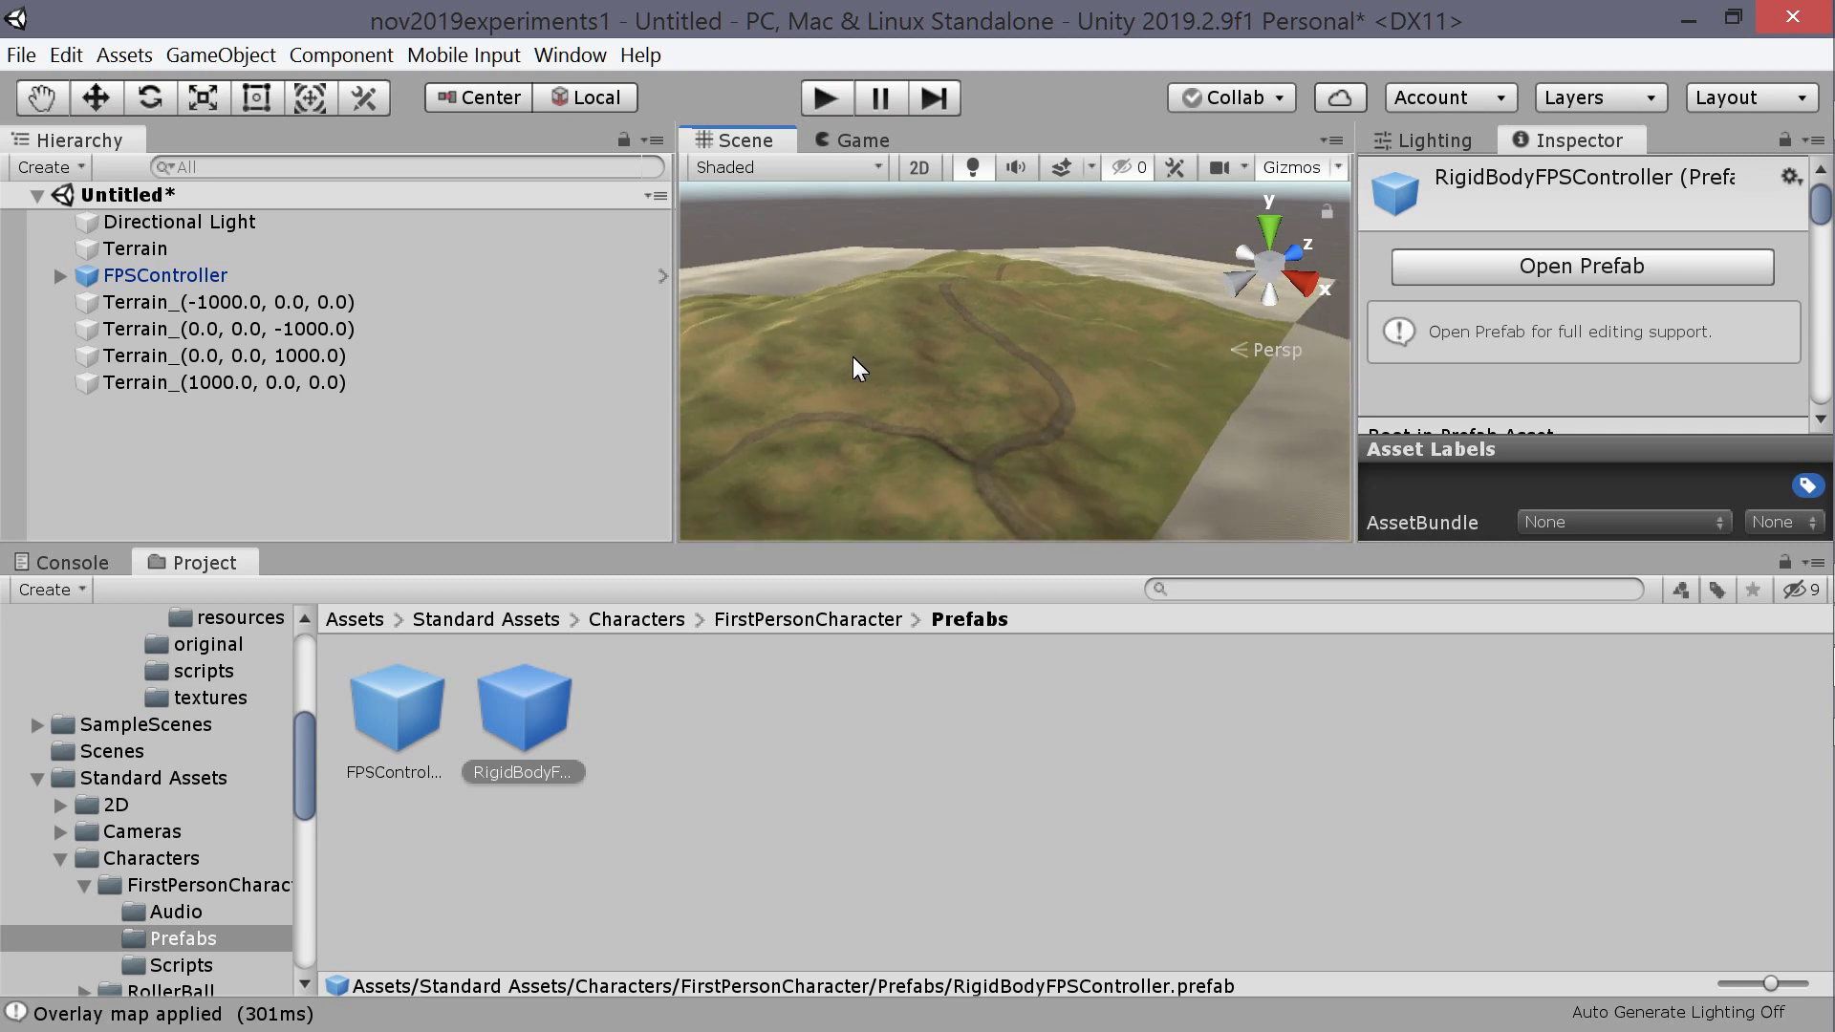
{"action": "scroll", "coordinate": [934, 351], "scroll_direction": "down", "scroll_amount": 3}
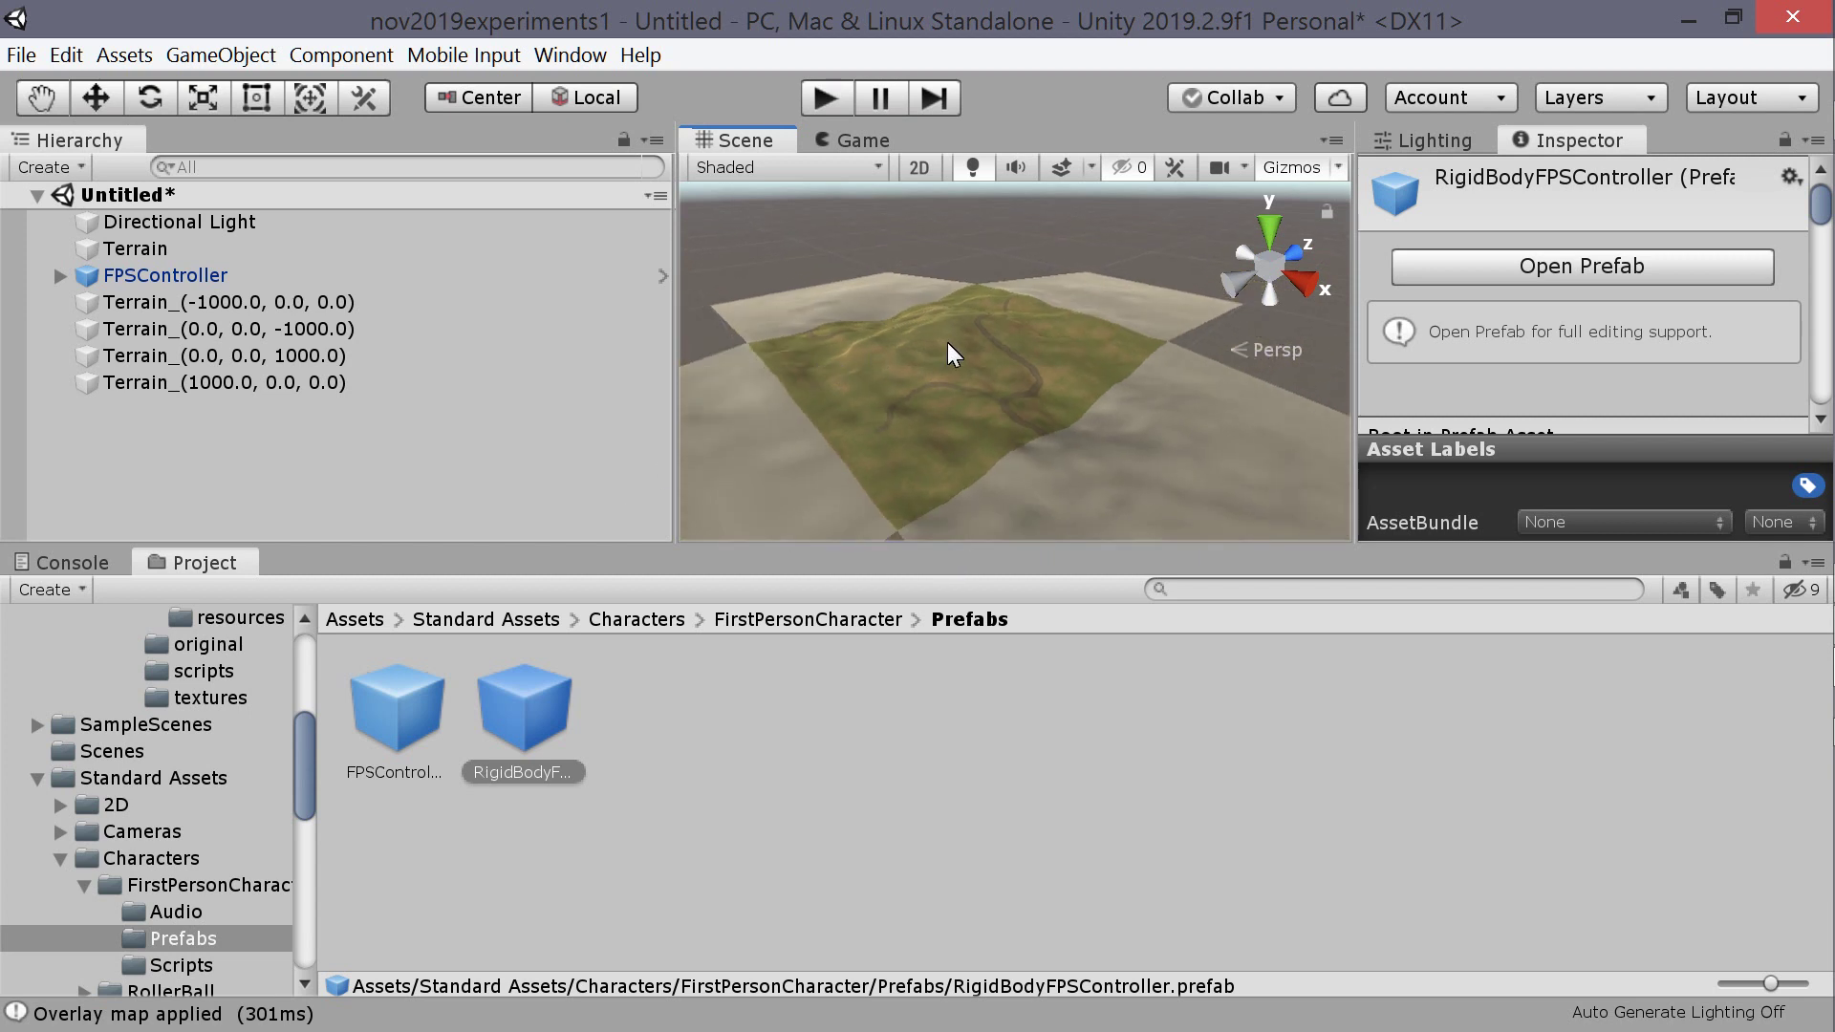
{"action": "scroll", "coordinate": [947, 342], "scroll_direction": "up", "scroll_amount": 5}
{"action": "scroll", "coordinate": [968, 364], "scroll_direction": "down", "scroll_amount": 5}
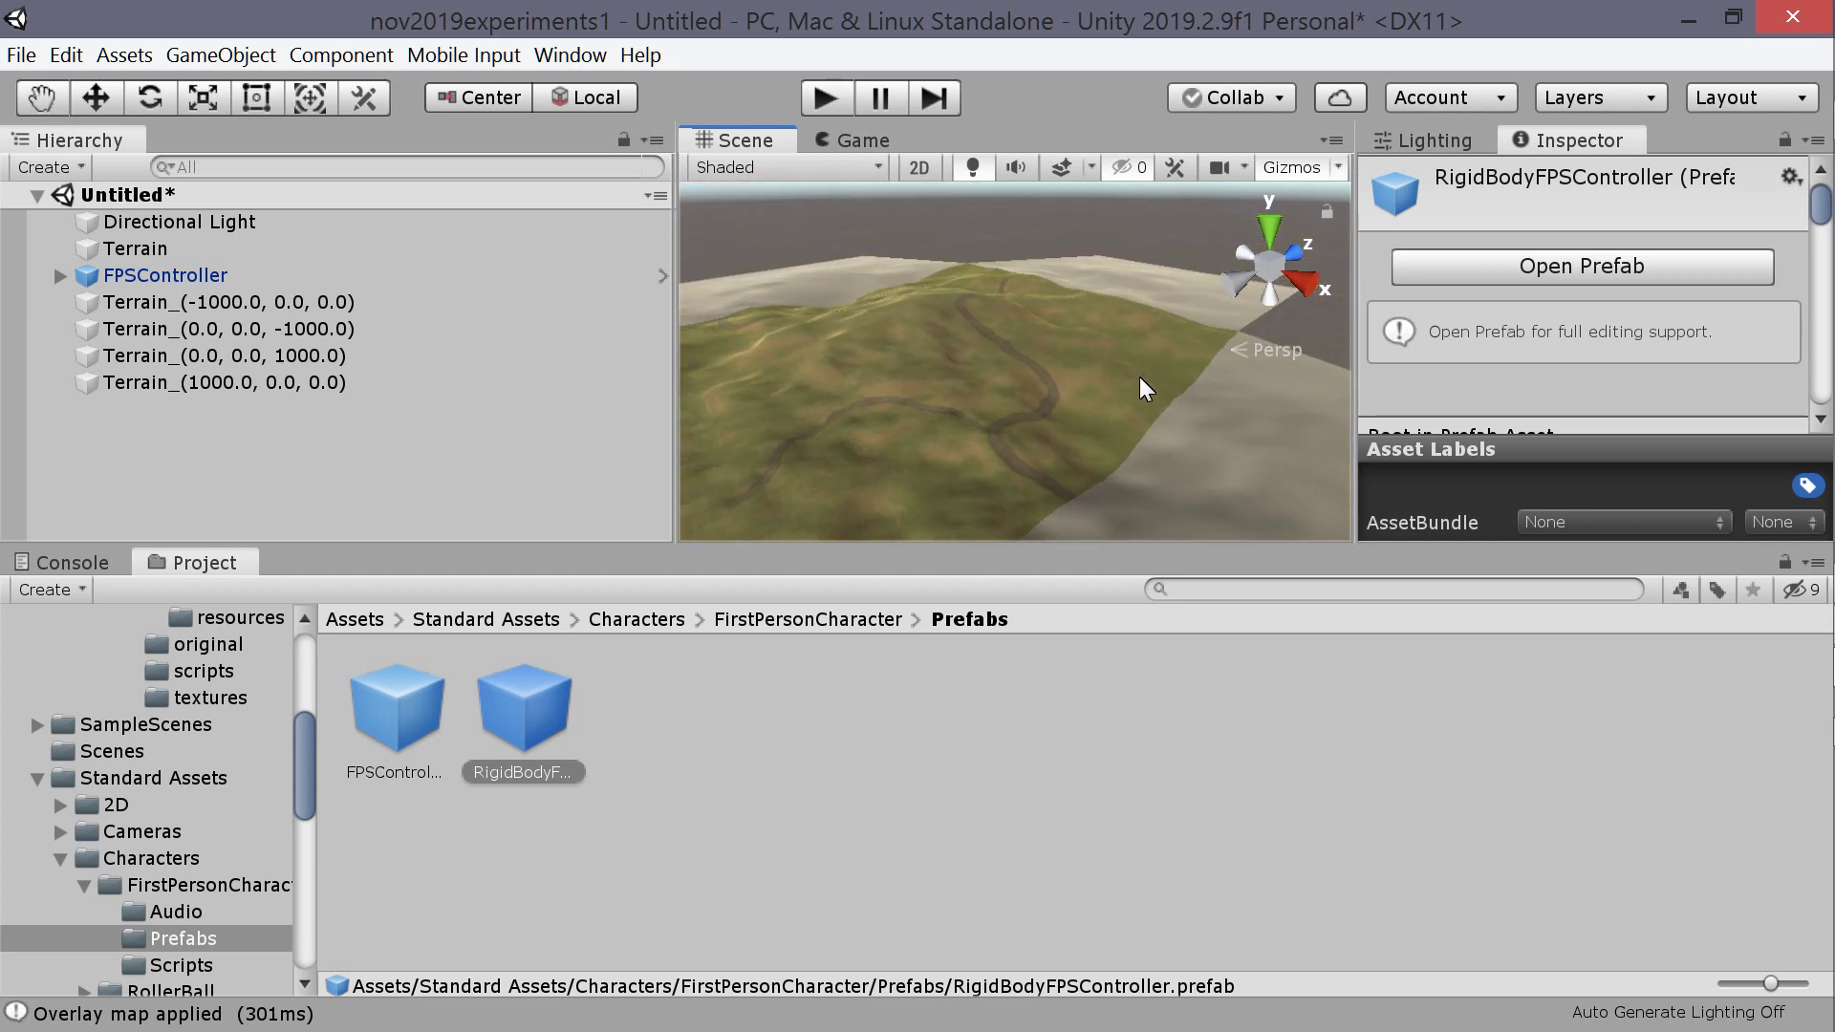
{"action": "mouse_move", "coordinate": [898, 382]}
{"action": "left_mouse_down", "text": "alt"}
{"action": "mouse_move", "coordinate": [970, 337]}
{"action": "mouse_move", "coordinate": [1078, 348]}
{"action": "mouse_move", "coordinate": [923, 392]}
{"action": "left_mouse_up", "text": "alt"}
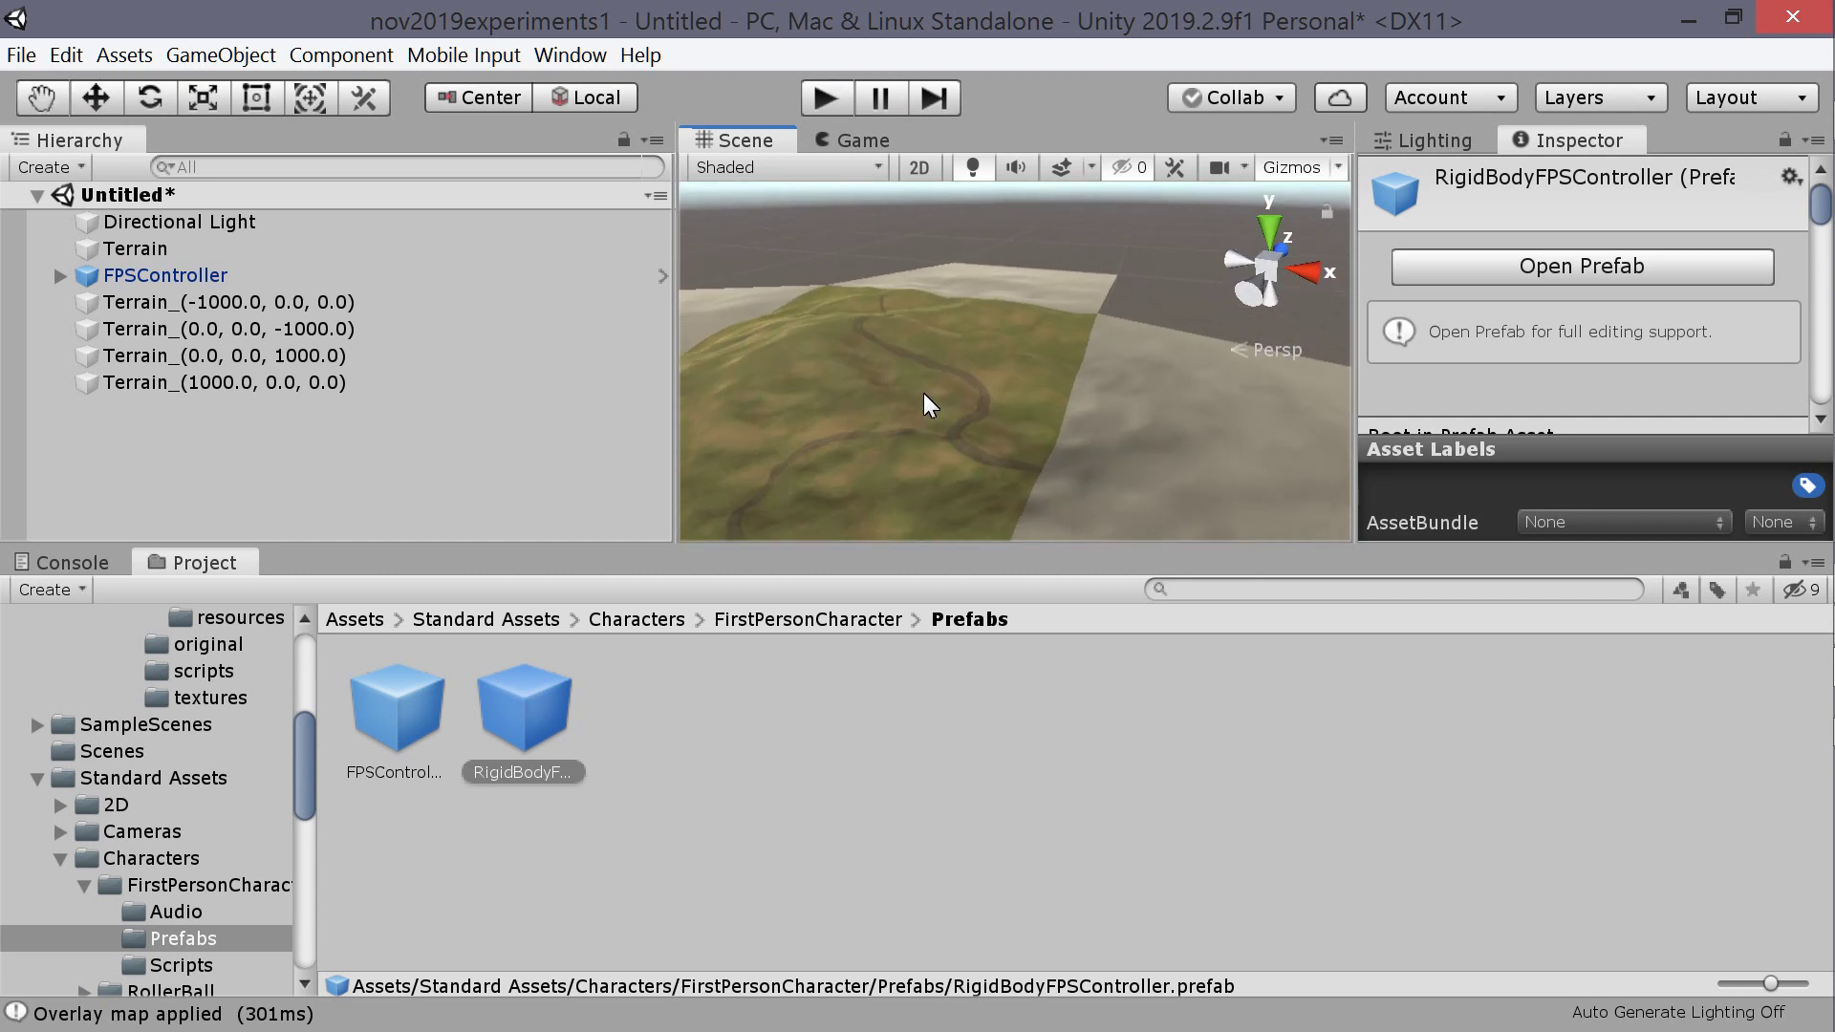